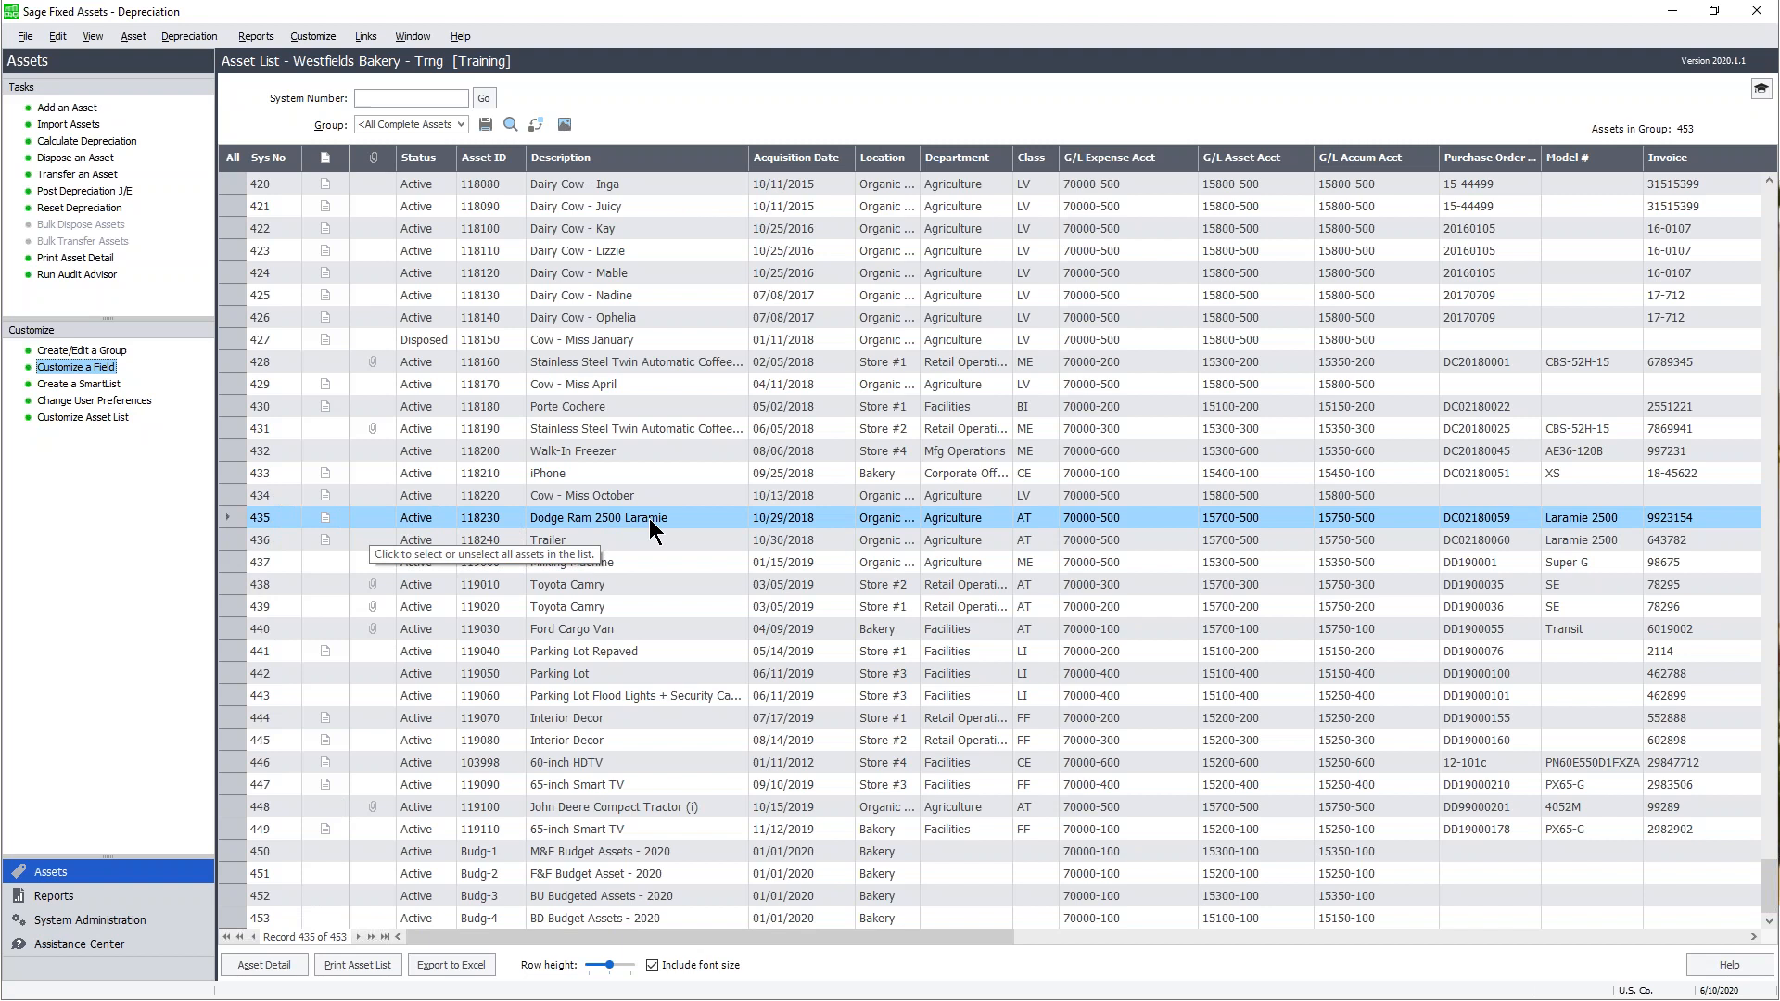
# - Open the detail record for asset 435, Dodge Ram 2500 Laramie, and bring up Custom Field 5's options
pyautogui.click(289, 966)
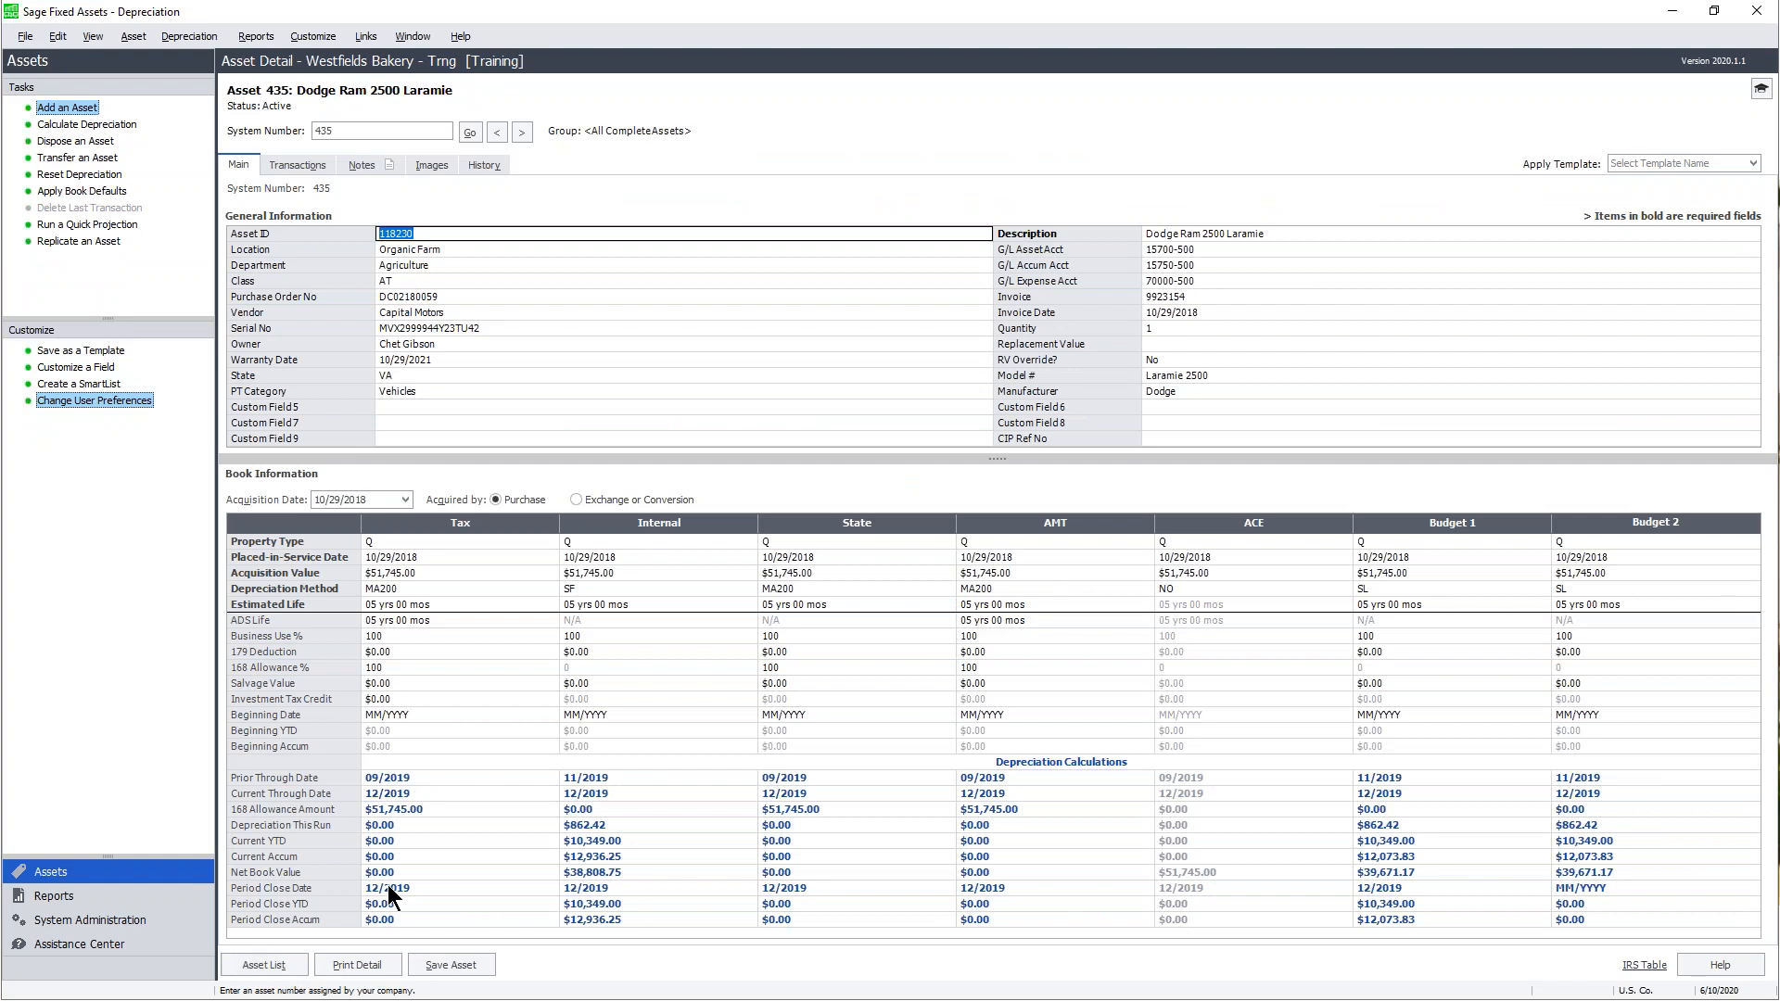
pyautogui.rightClick(419, 406)
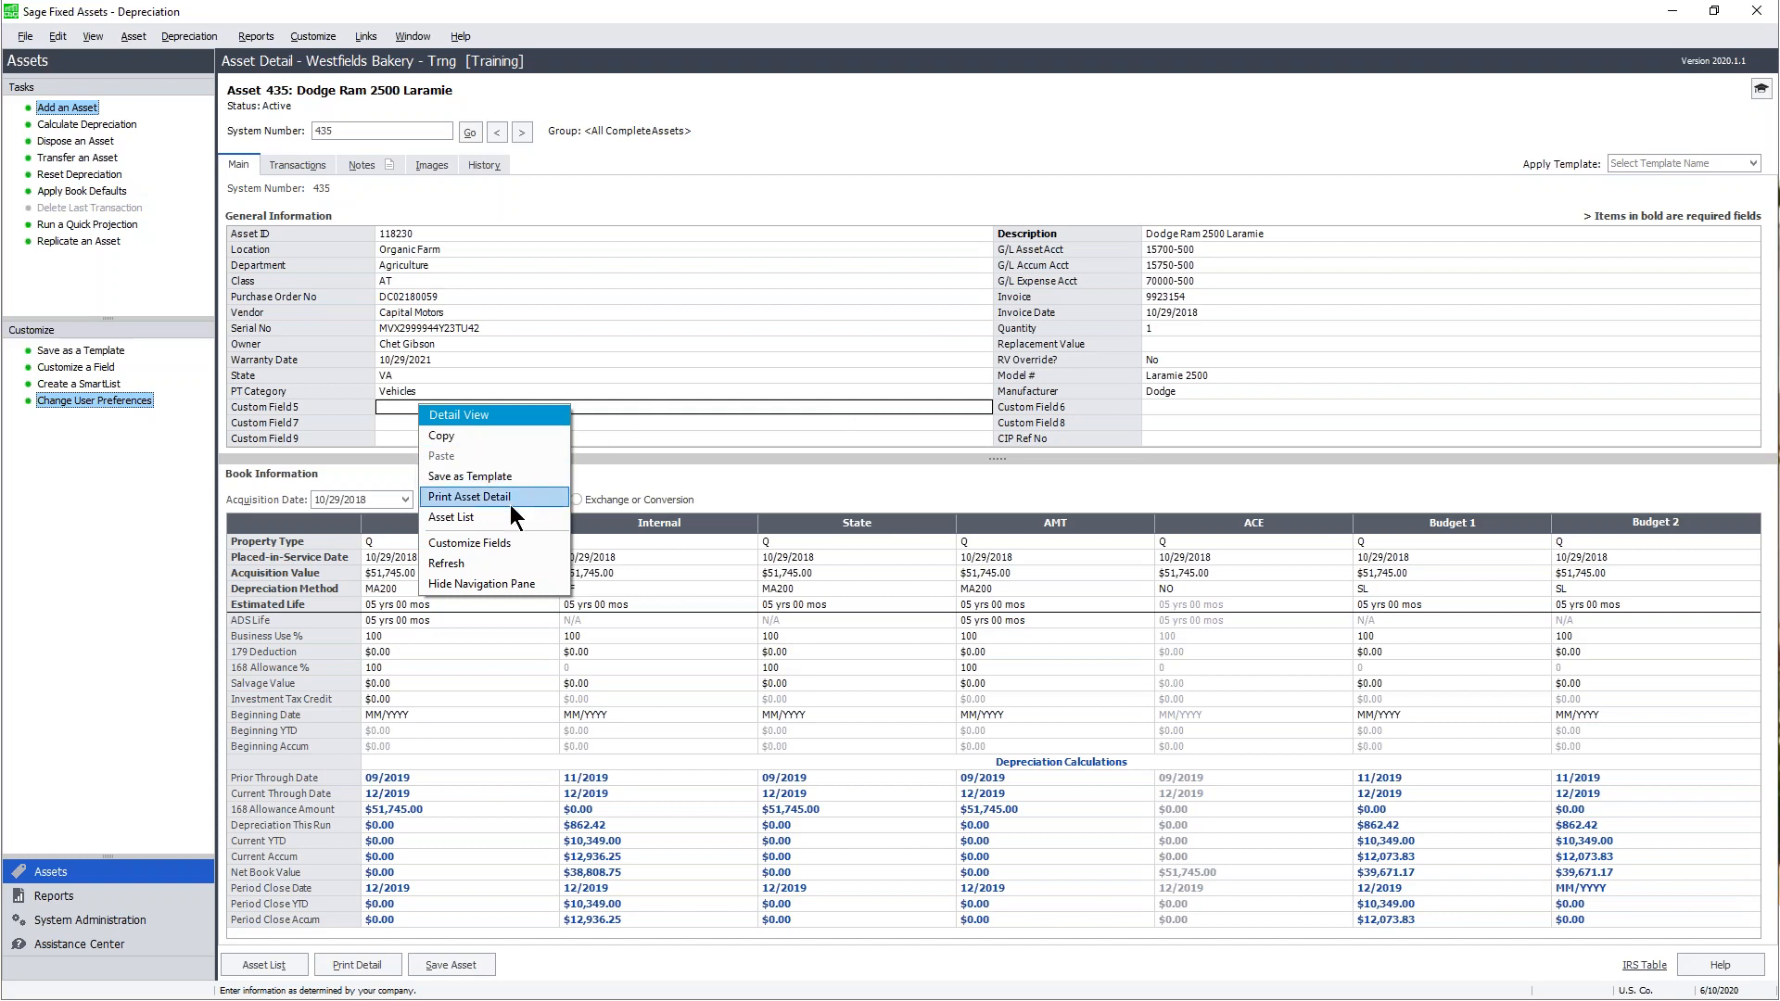
# - Open Customize Fields for Custom Field 5 and browse the Asset Field list
pyautogui.click(542, 541)
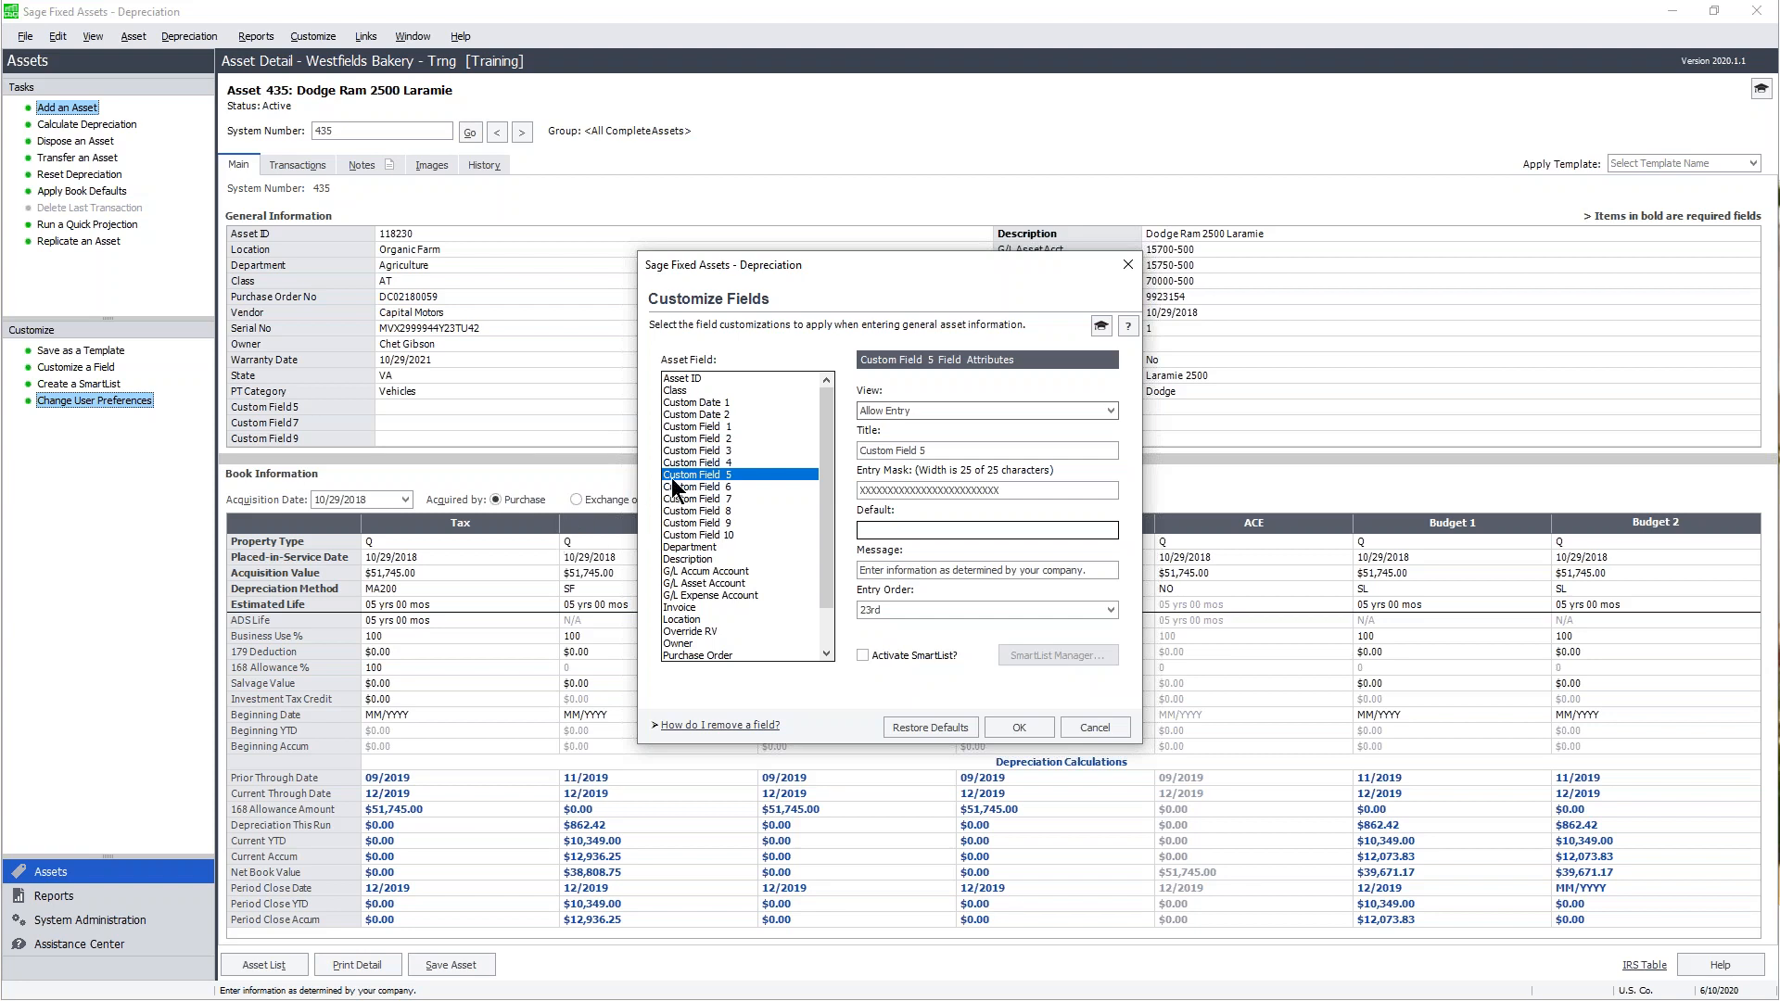
pyautogui.moveTo(827, 401); pyautogui.dragTo(815, 484)
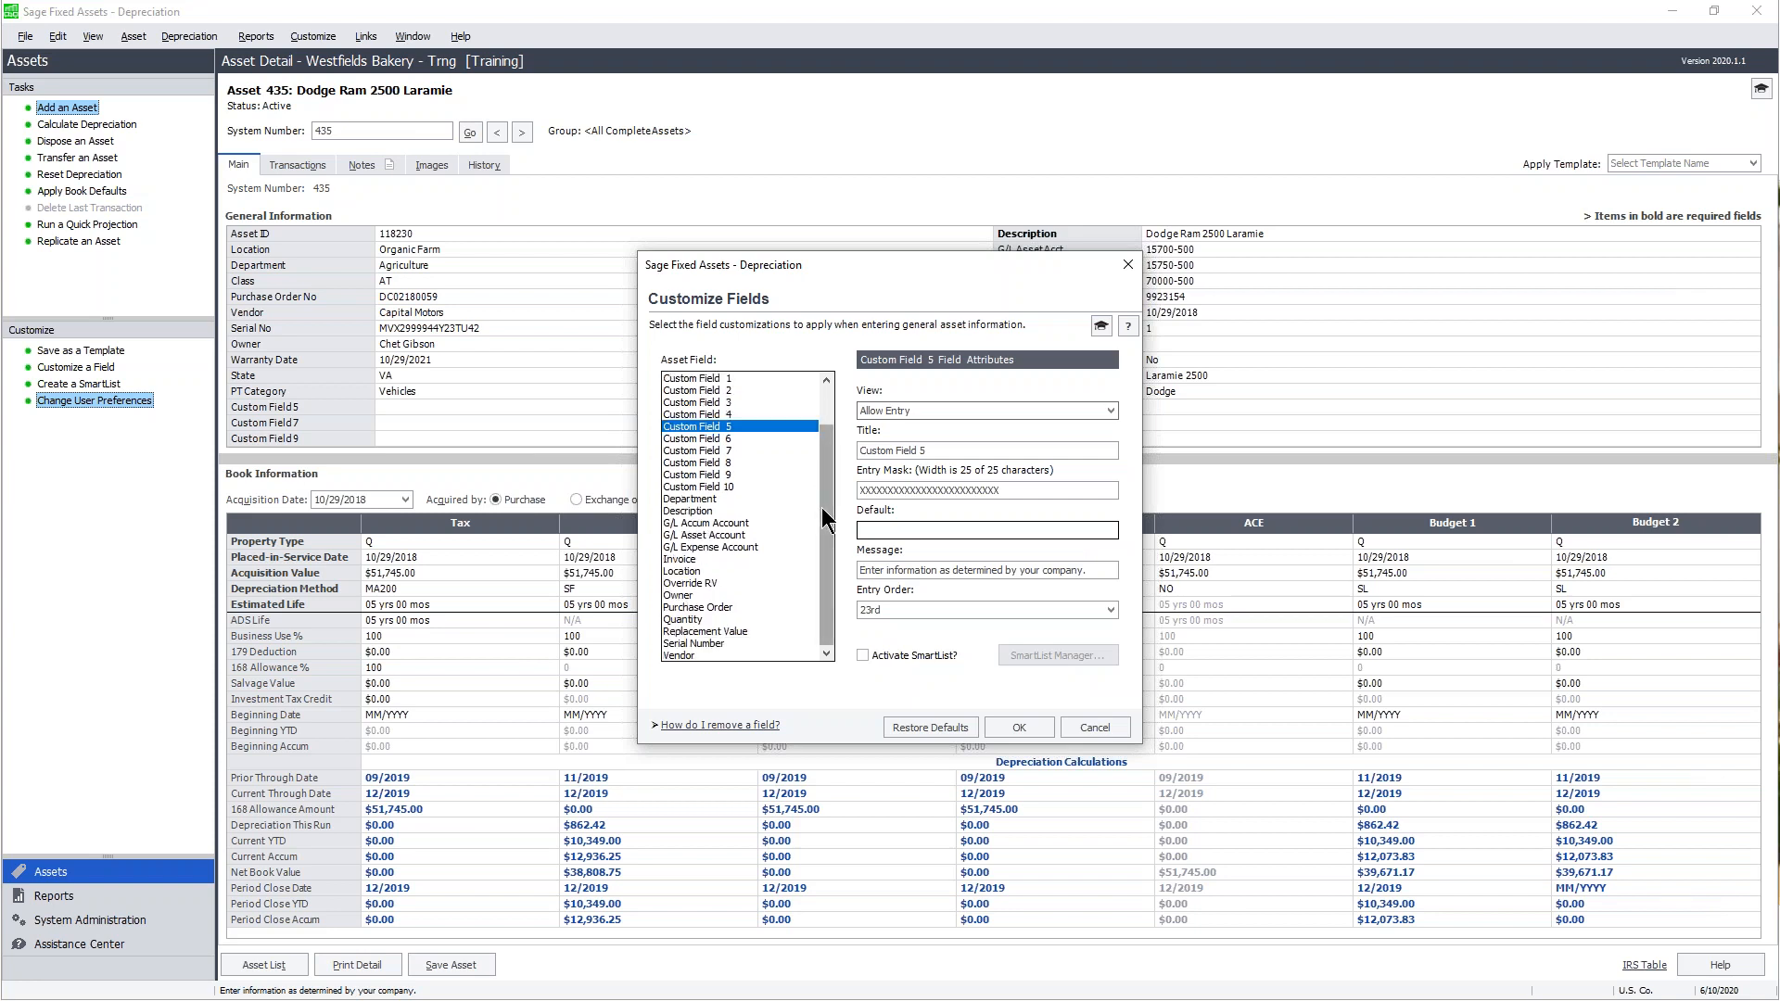
pyautogui.moveTo(831, 519); pyautogui.dragTo(831, 404)
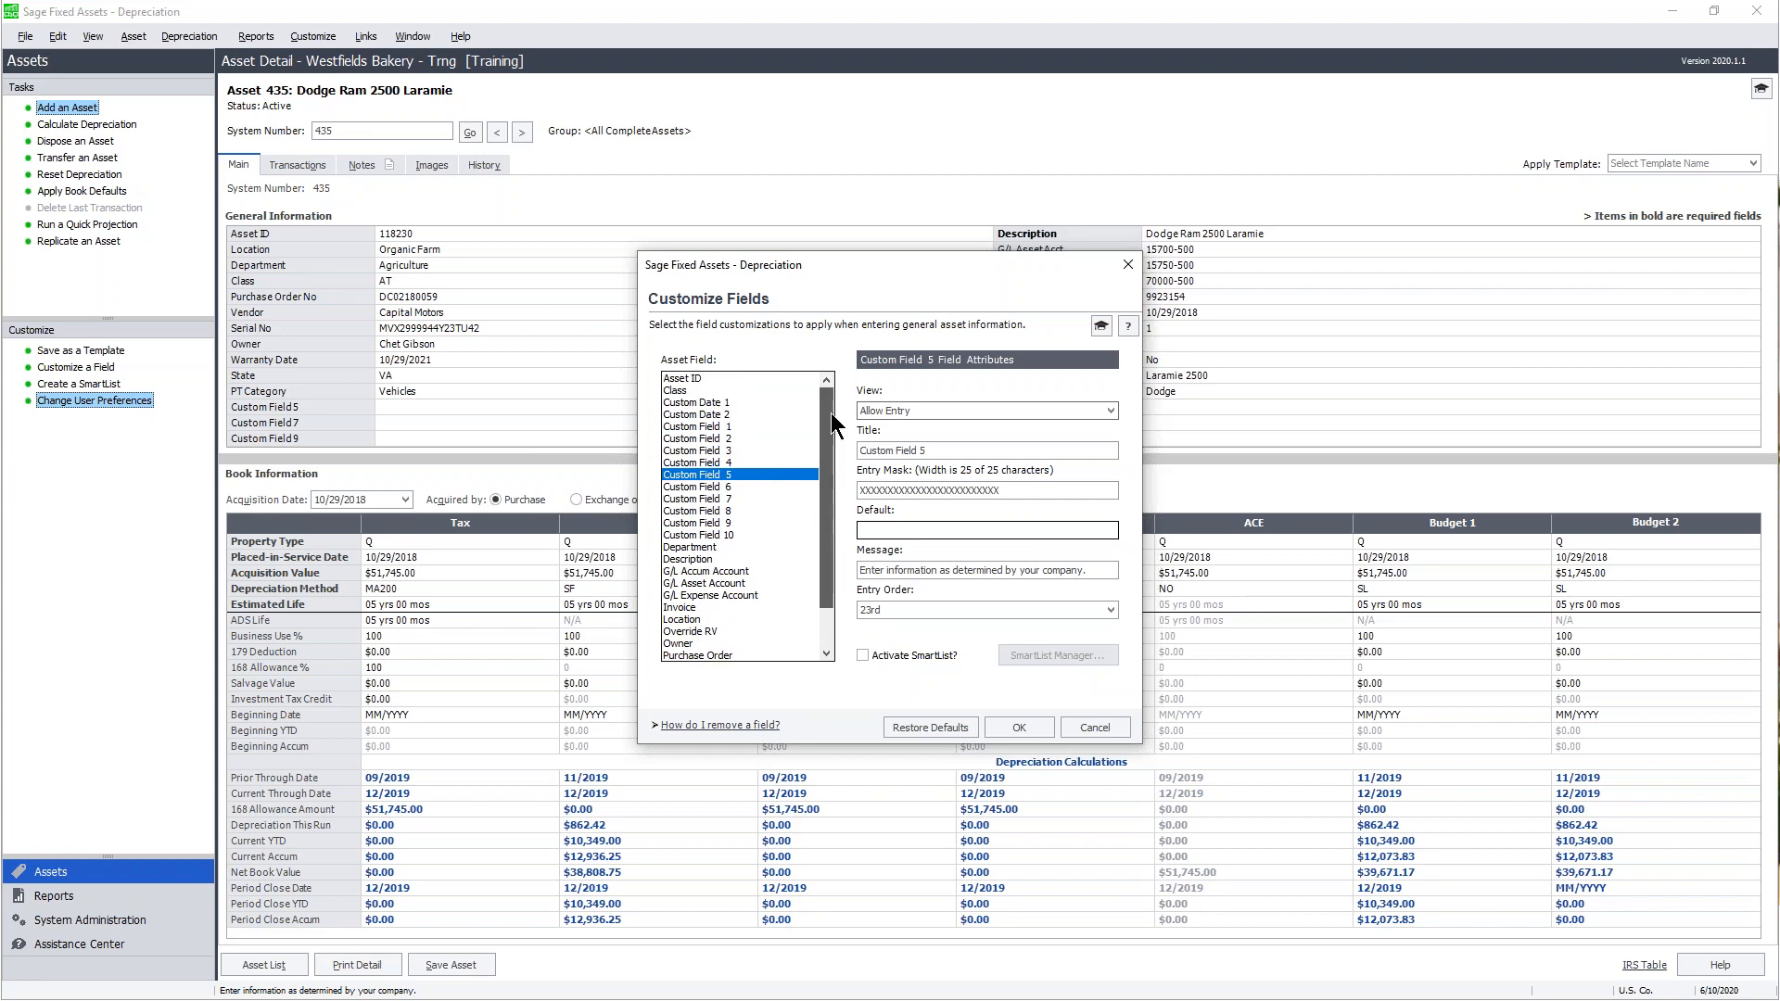
pyautogui.click(1110, 411)
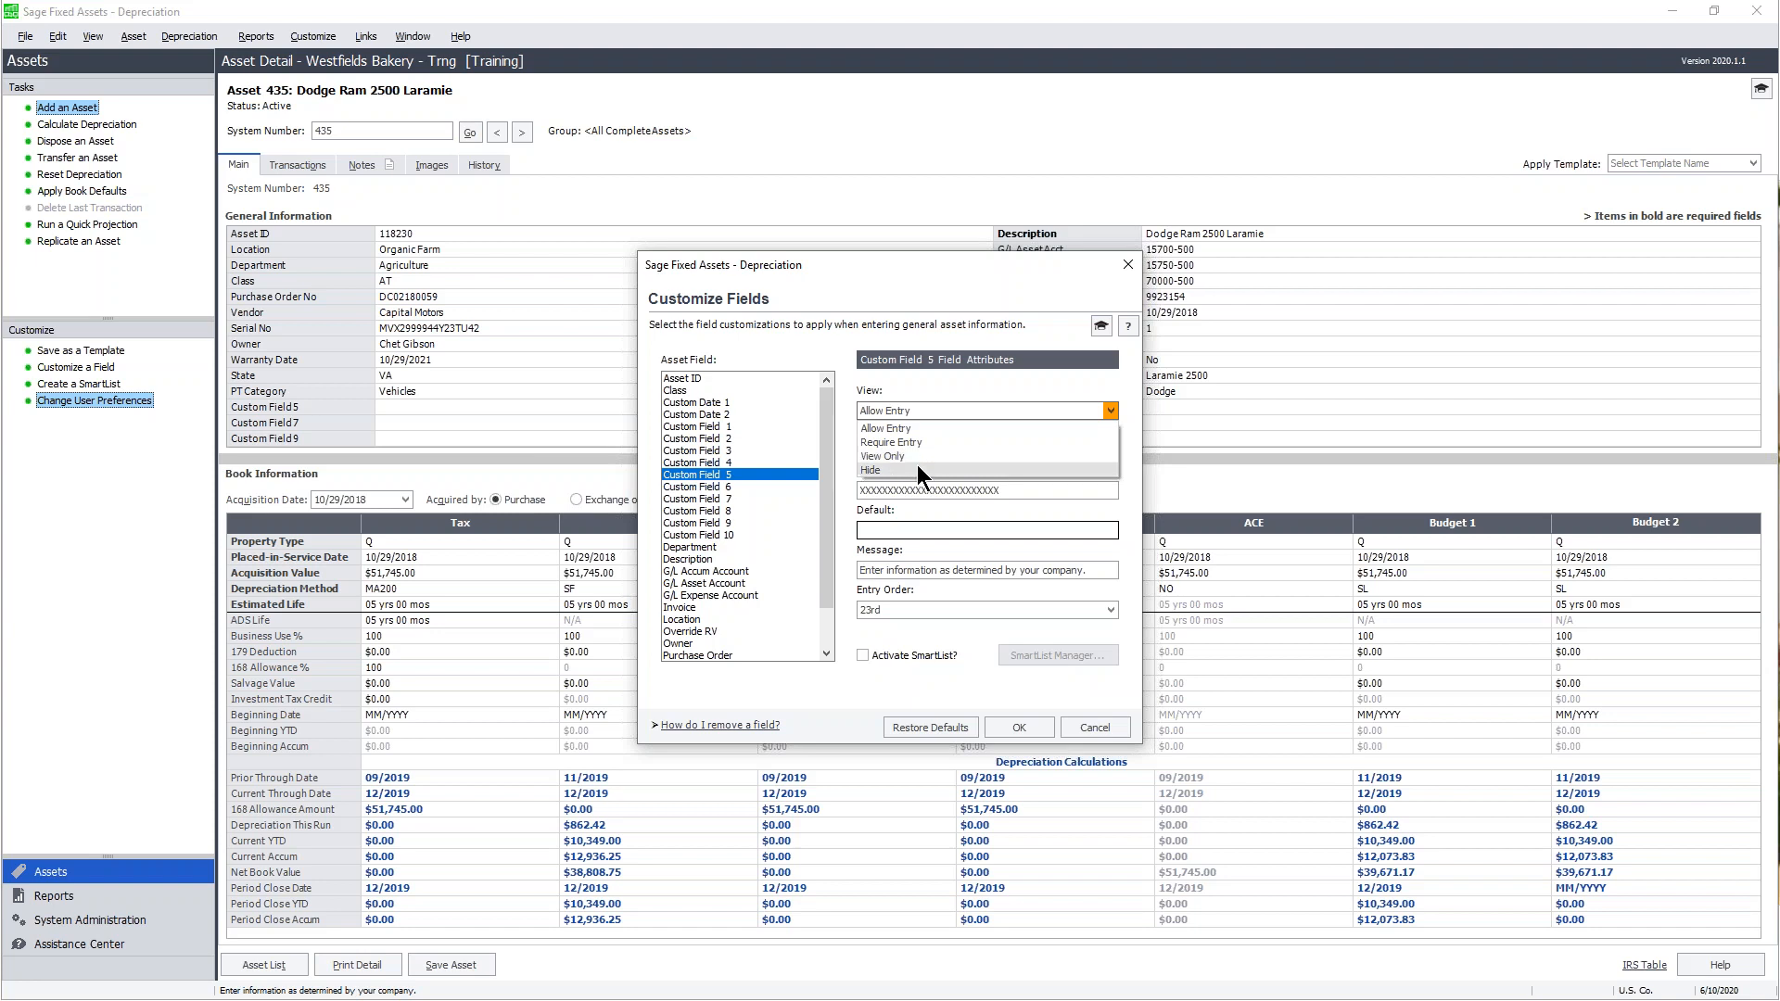
pyautogui.click(940, 406)
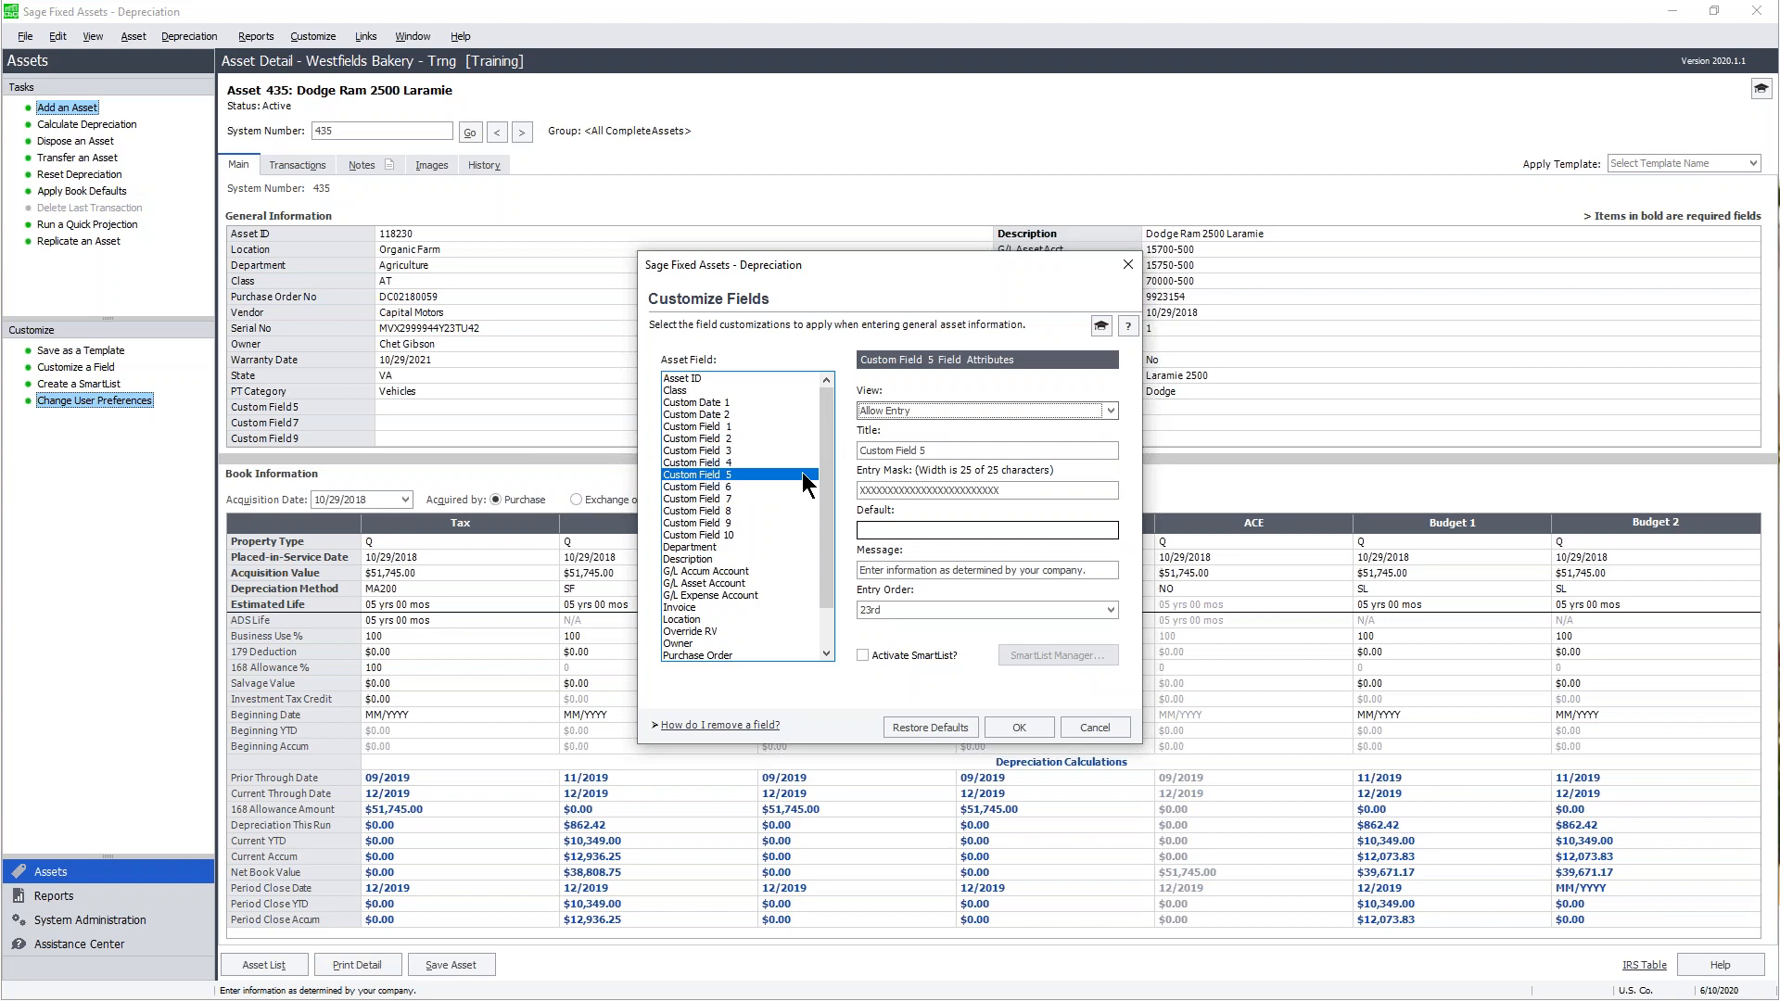
# - Delete the old 'Custom Field 5' text from the field's Title box
pyautogui.click(940, 453)
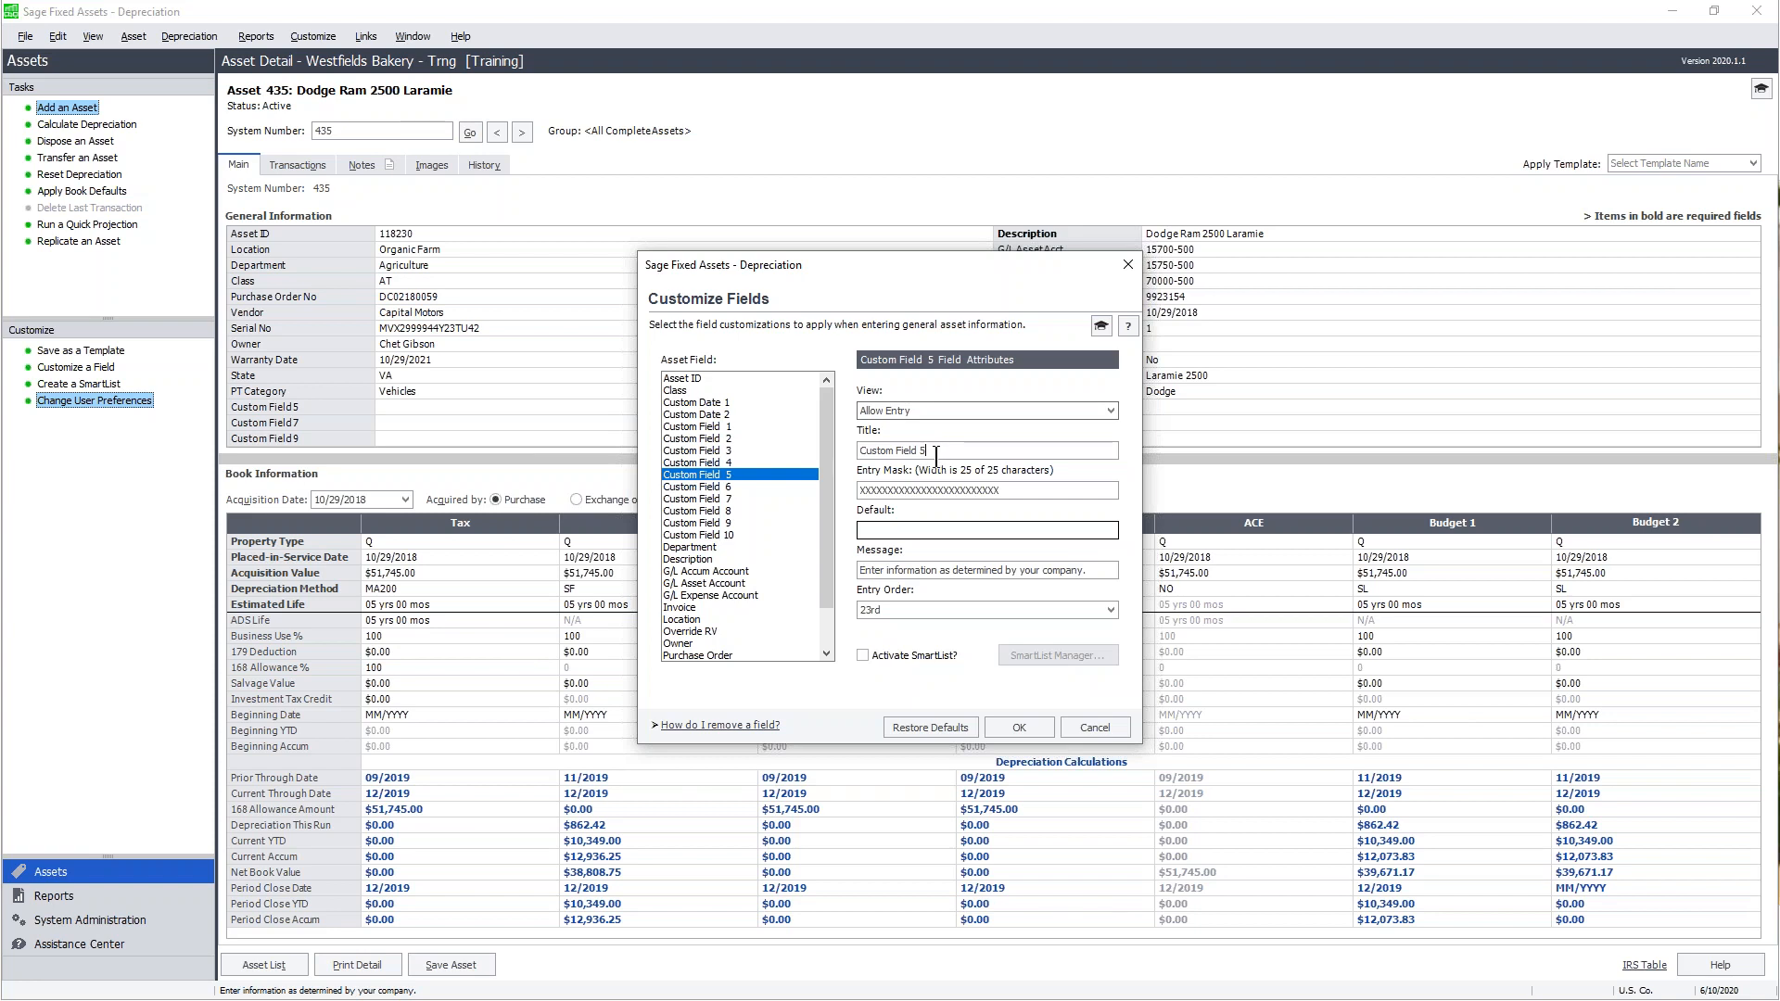
pyautogui.click(939, 455)
pyautogui.moveTo(930, 449); pyautogui.dragTo(856, 454)
pyautogui.press('BackSpace')
# - Title the field 'Data entry by:' and place the caret at the end of its 25-character entry mask
pyautogui.write('Dat')
pyautogui.write('a entry by:')
pyautogui.doubleClick(1016, 488)
pyautogui.click(1014, 491)
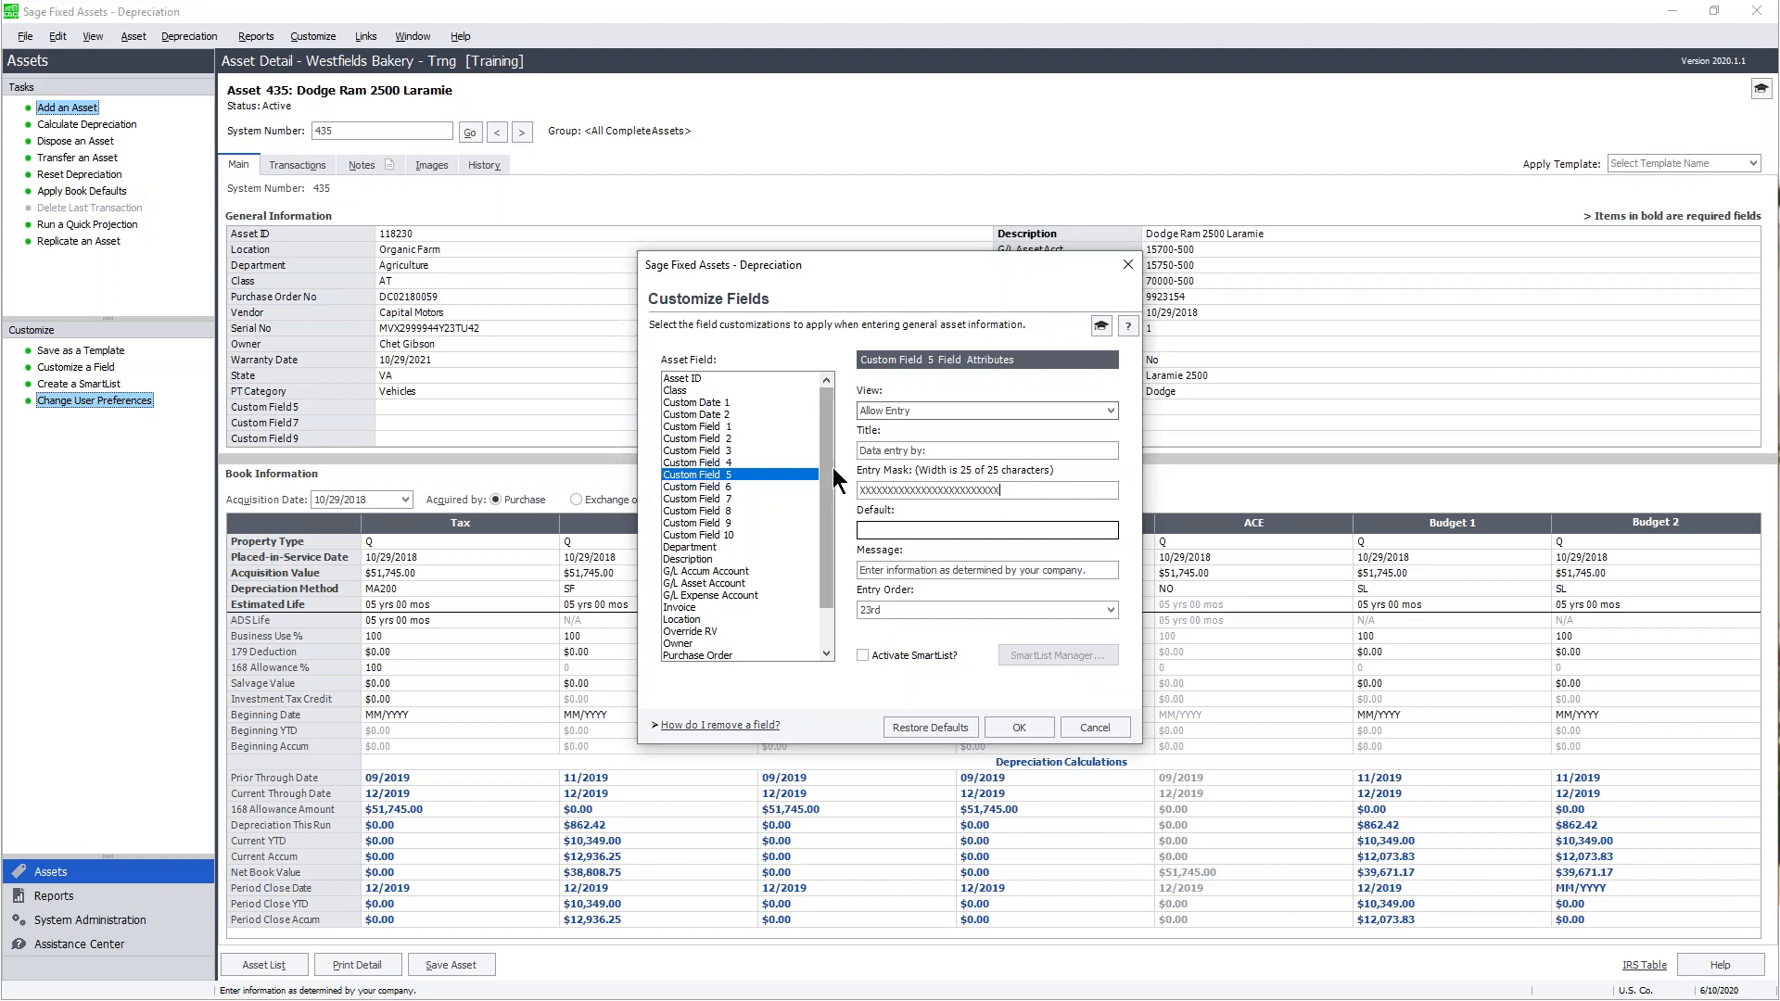
# - View the Quantity field's settings, then reselect Custom Field 5 to show its attributes
pyautogui.moveTo(829, 460); pyautogui.dragTo(831, 514)
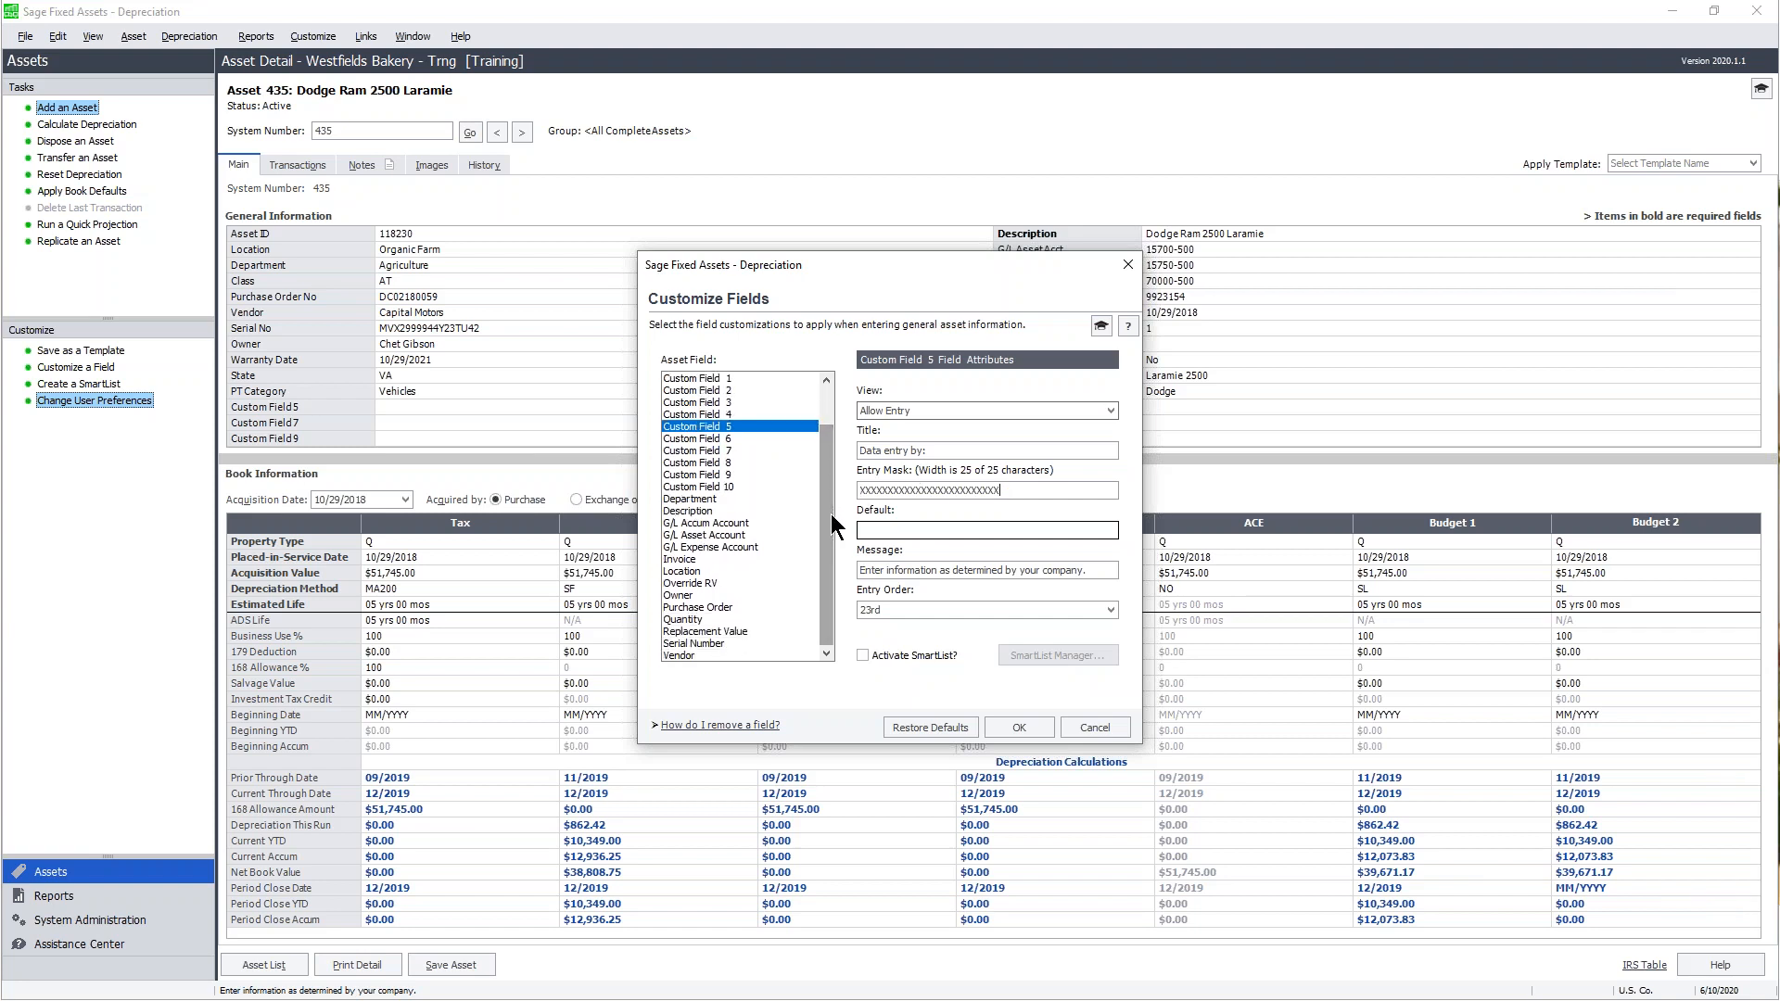
pyautogui.click(691, 619)
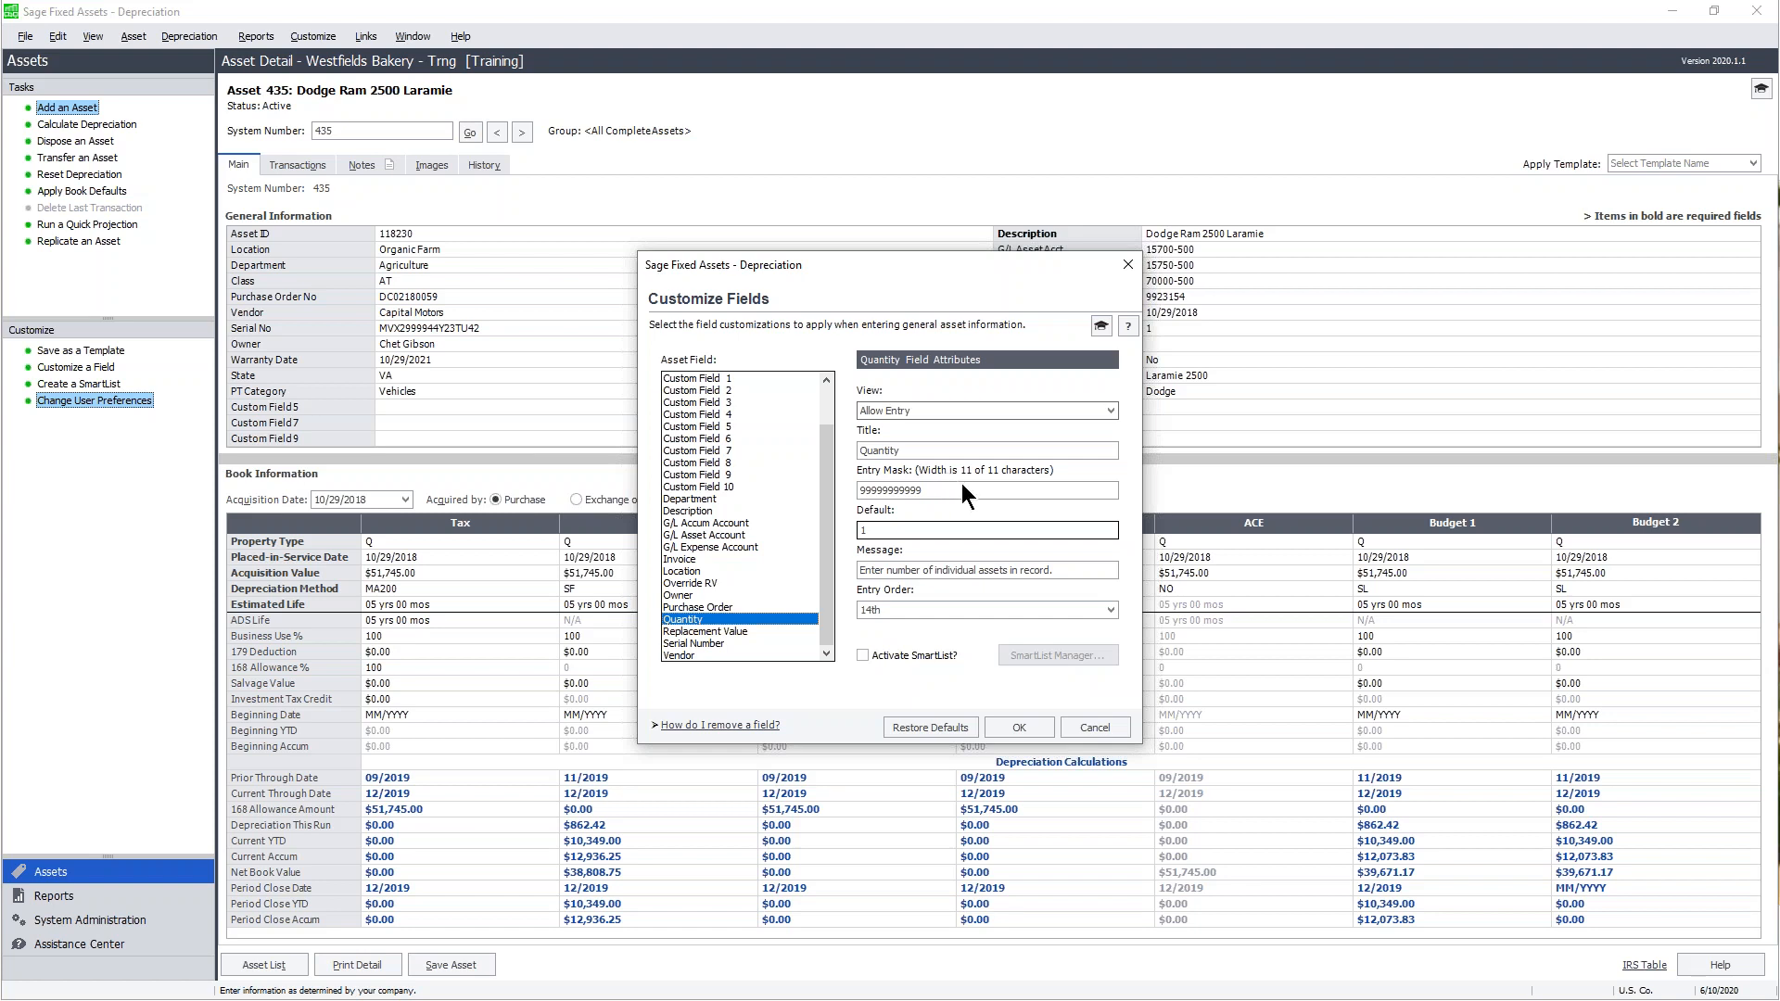
pyautogui.click(726, 428)
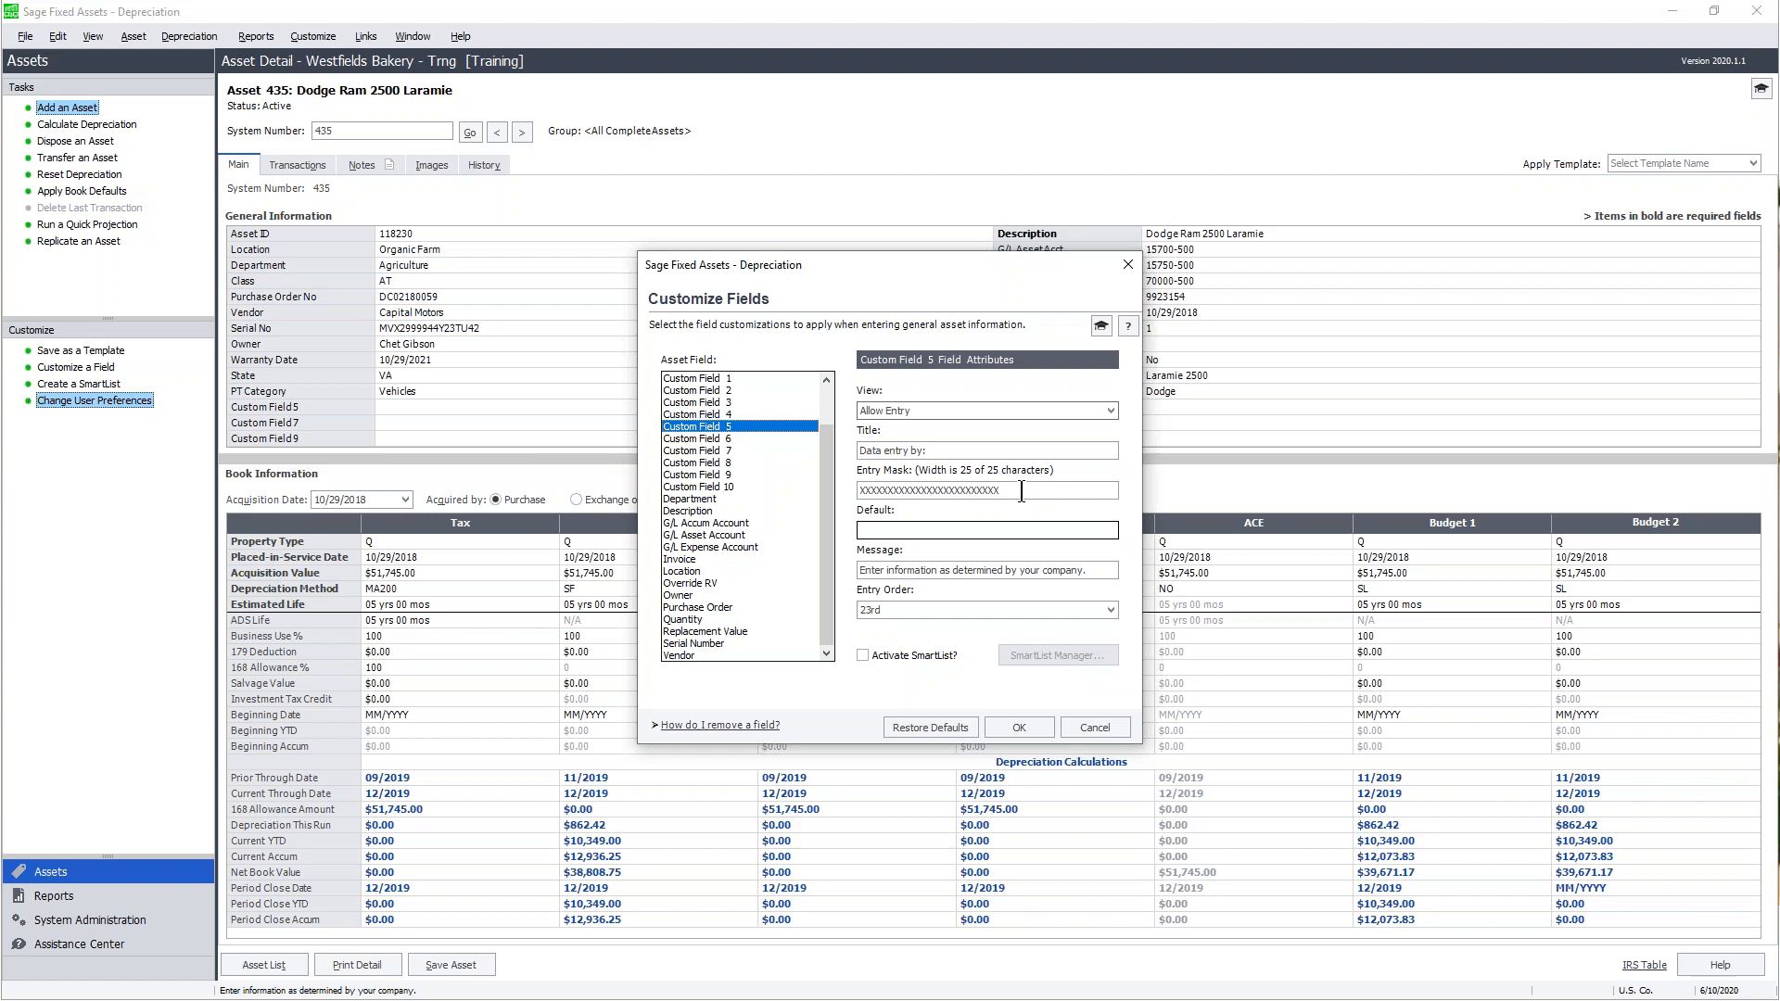
# - Enter a person's first name as Custom Field 5's default value
pyautogui.click(988, 531)
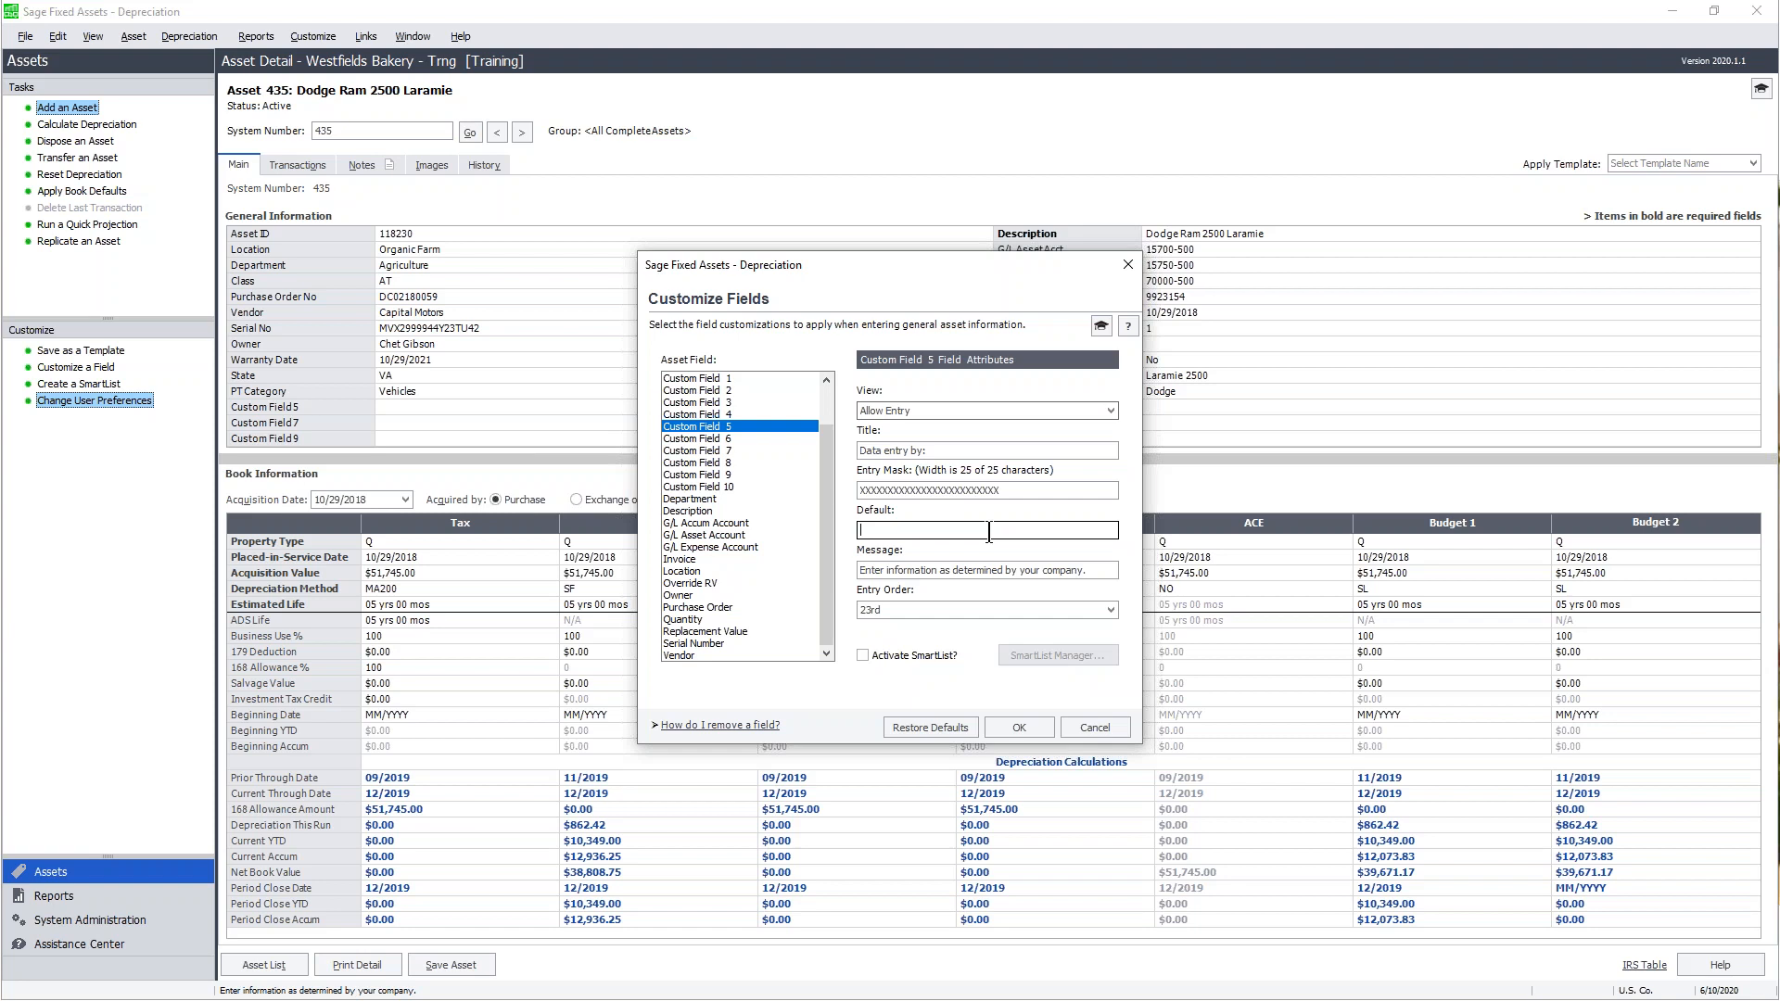
pyautogui.write('Ann')
pyautogui.press('Tab')
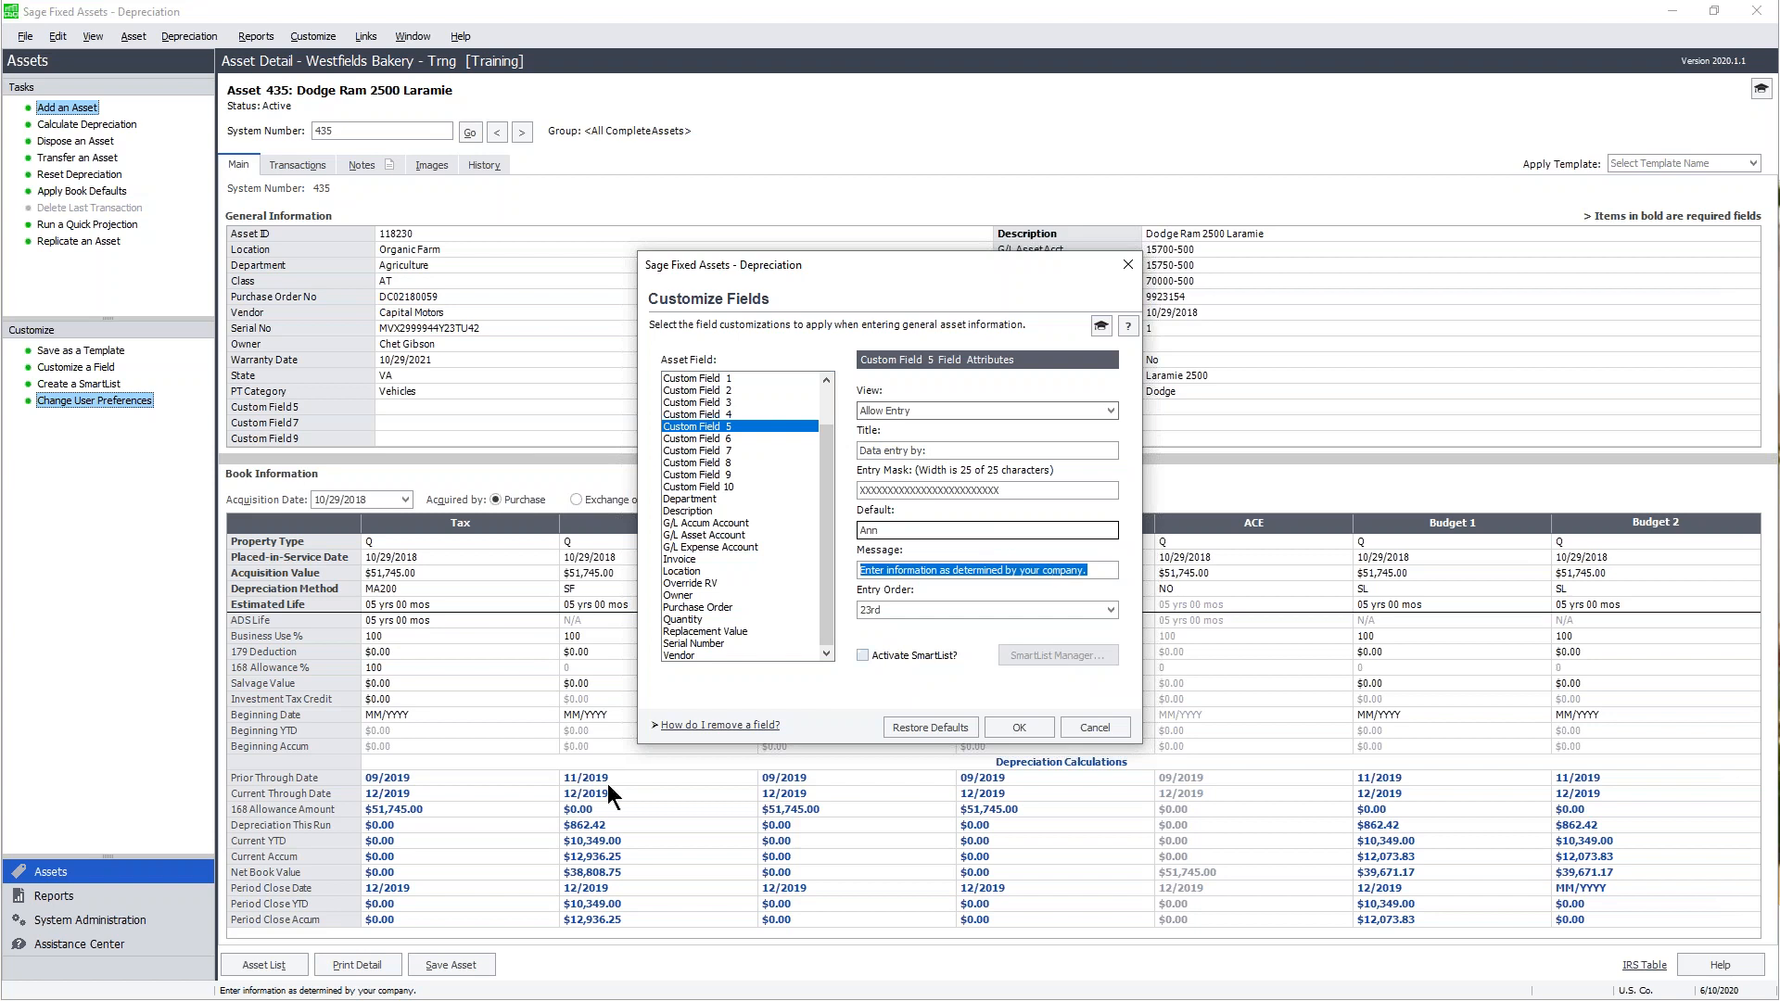
# - Replace Custom Field 5's prompt message with 'What is your name?'
pyautogui.moveTo(1093, 568); pyautogui.dragTo(853, 574)
pyautogui.write('What')
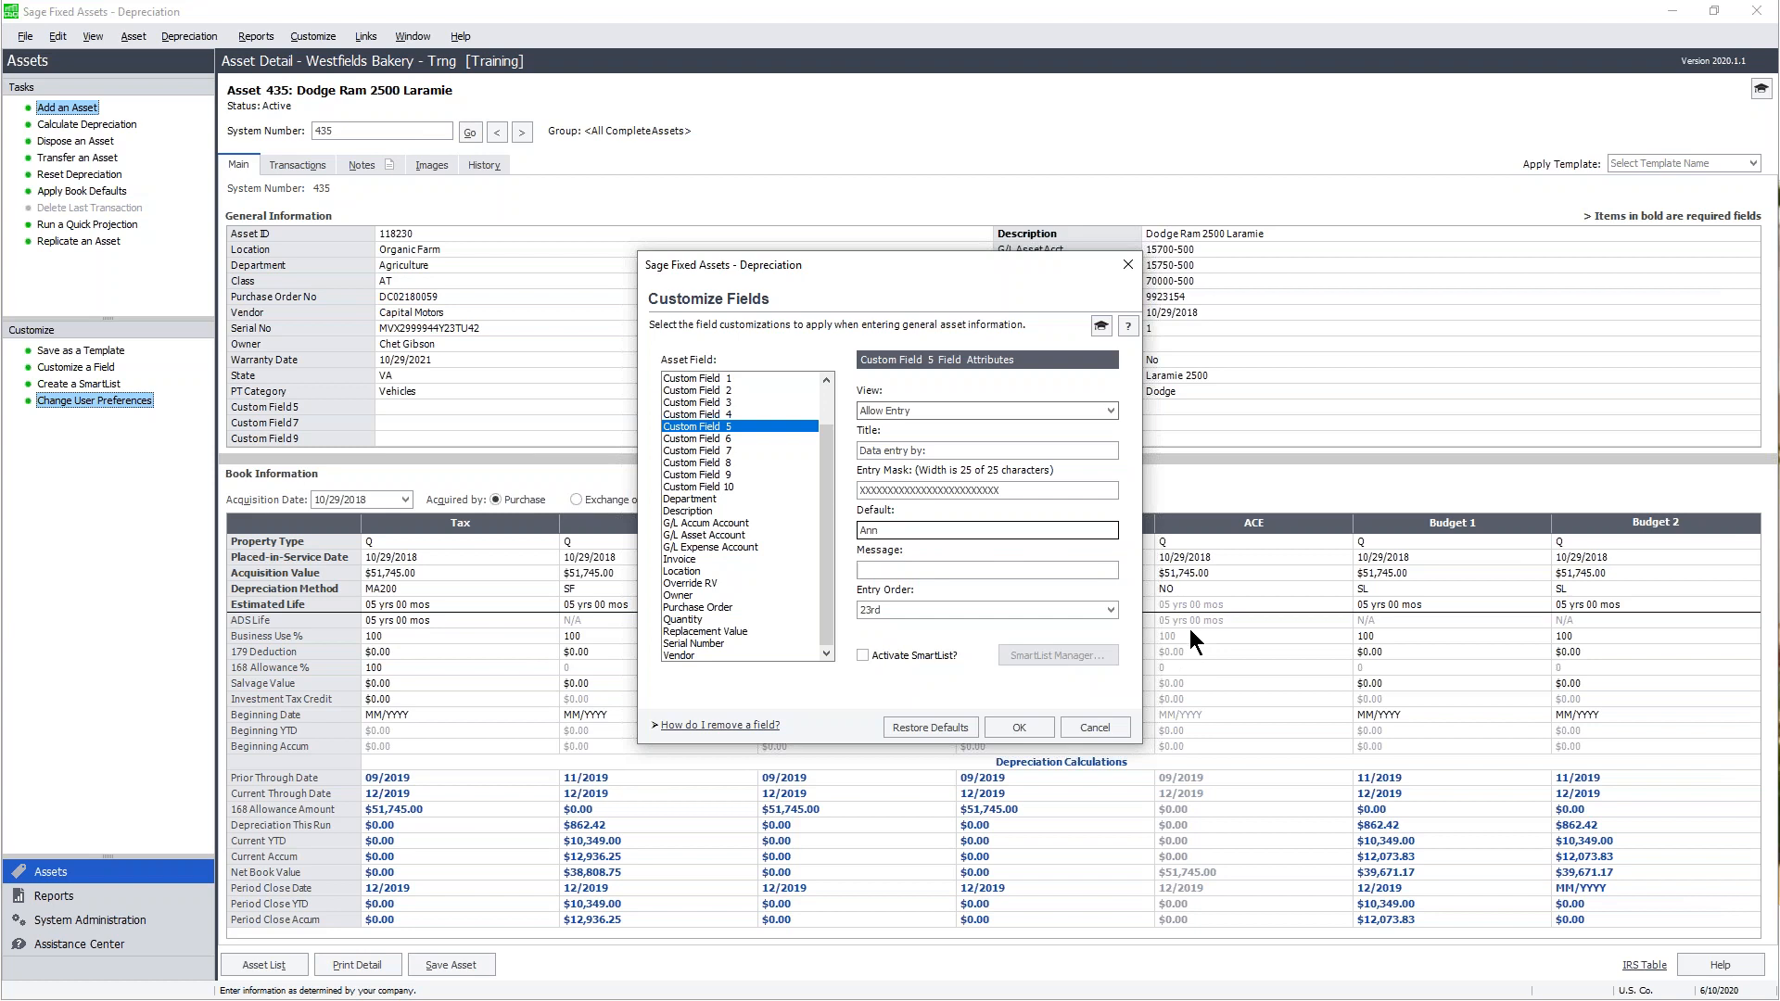
pyautogui.write(' is your name?')
pyautogui.click(1097, 612)
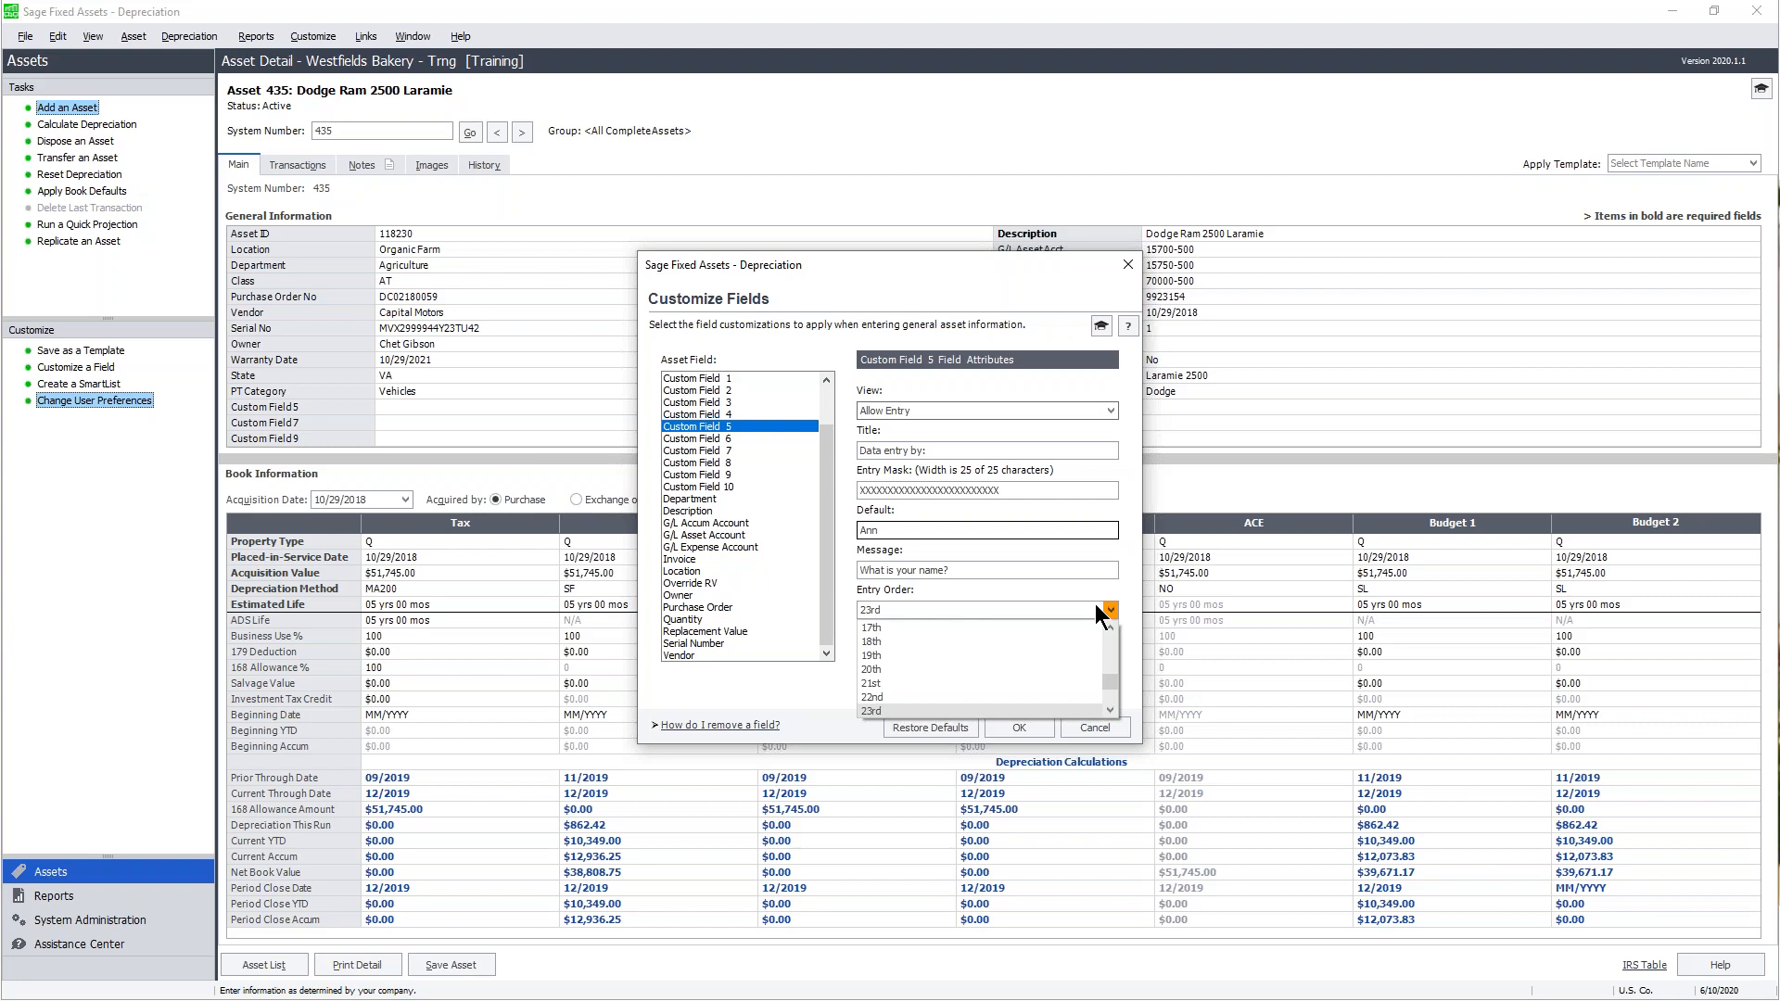
# - Keep 23rd as Custom Field 5's entry order
pyautogui.click(1038, 710)
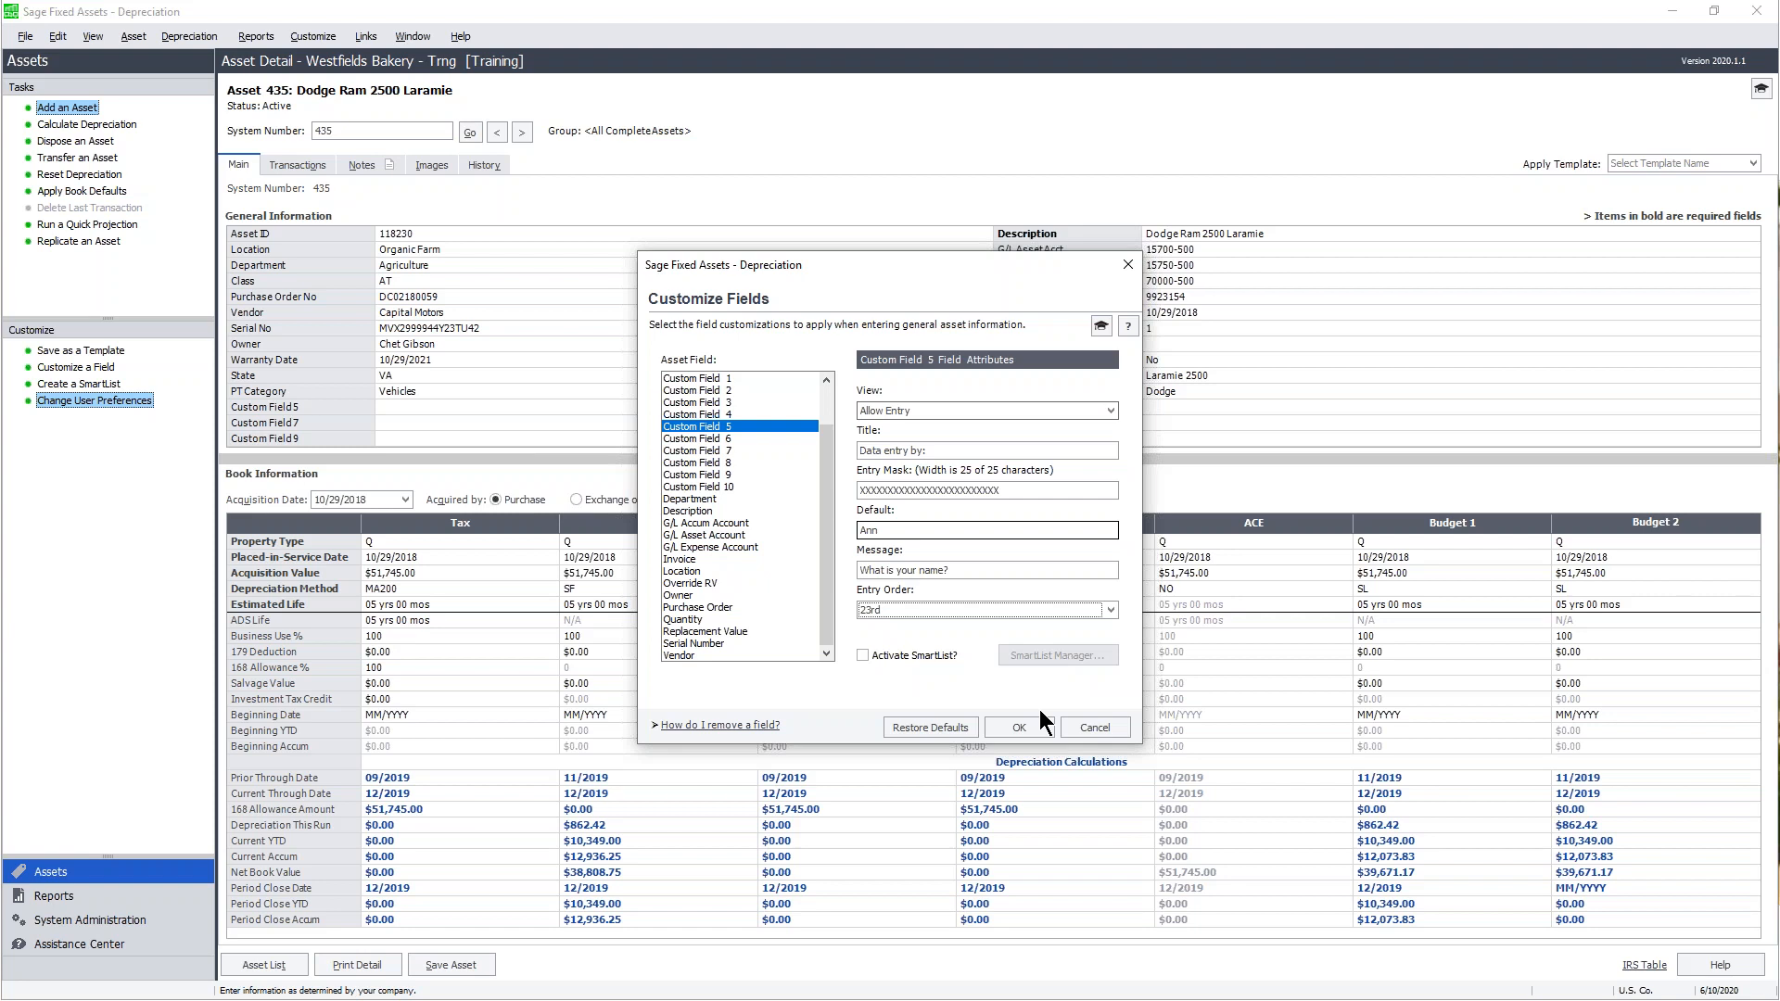
# - Apply the Custom Field 5 changes, check the Data entry by: field, and start a new asset
pyautogui.click(1038, 727)
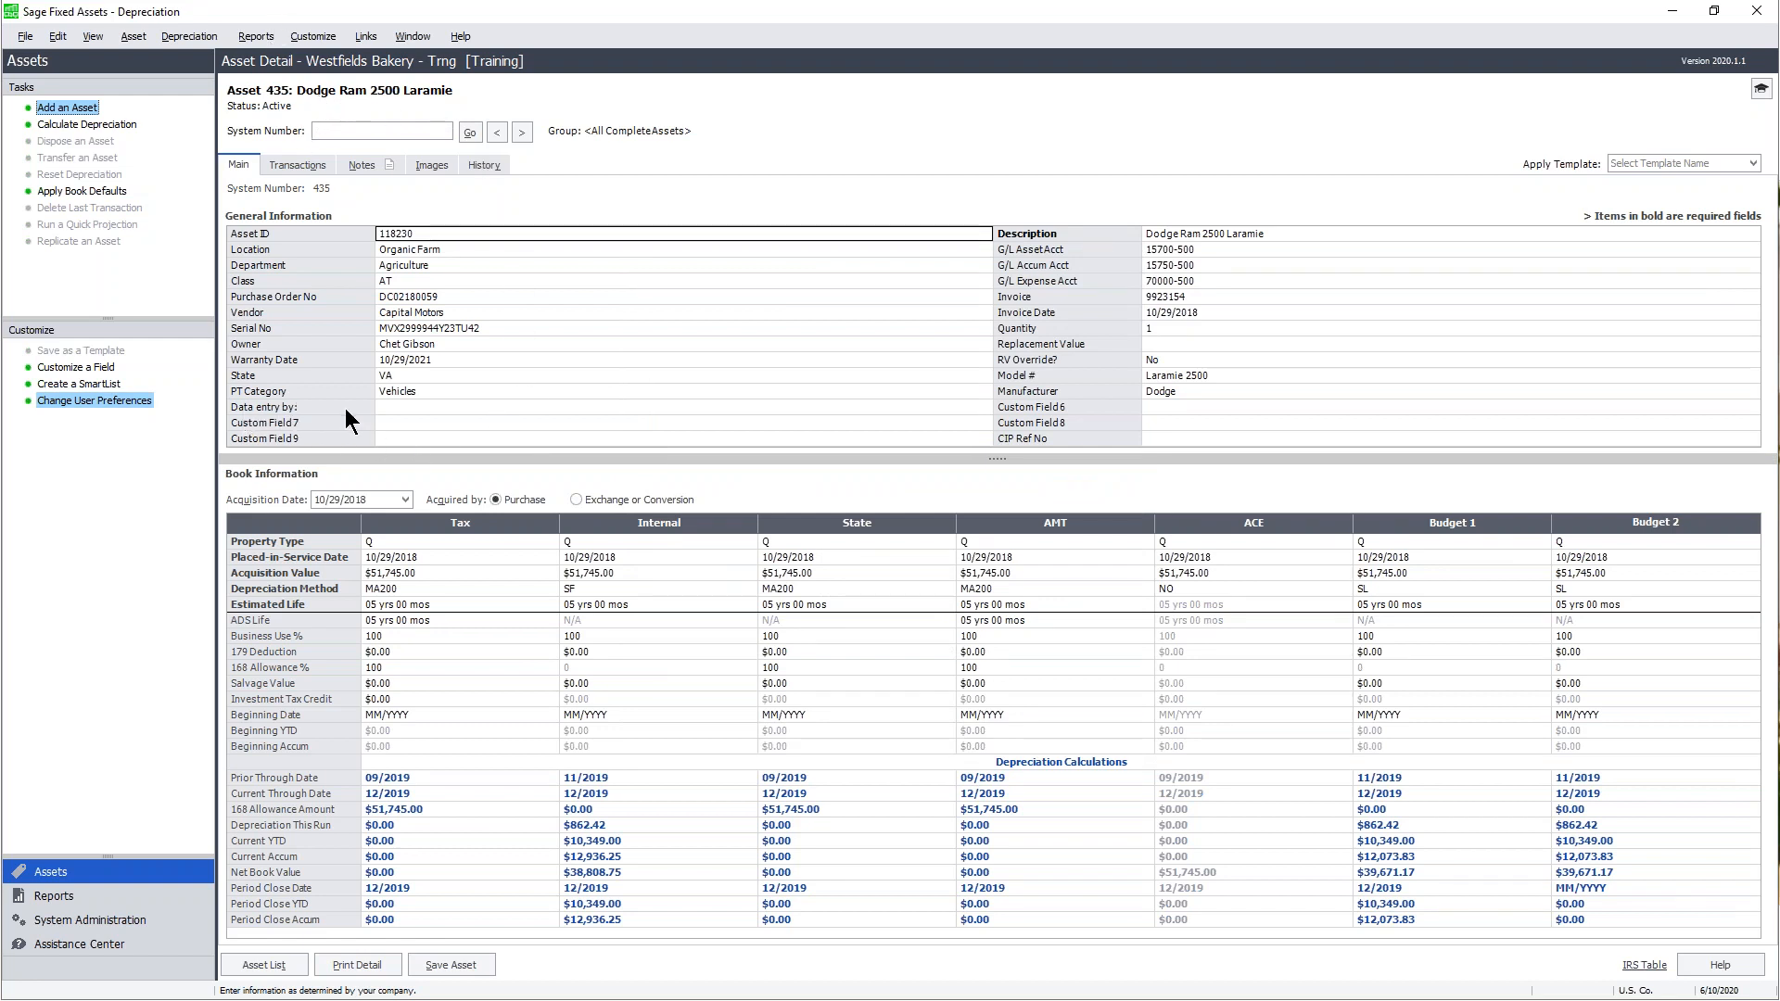
pyautogui.click(419, 408)
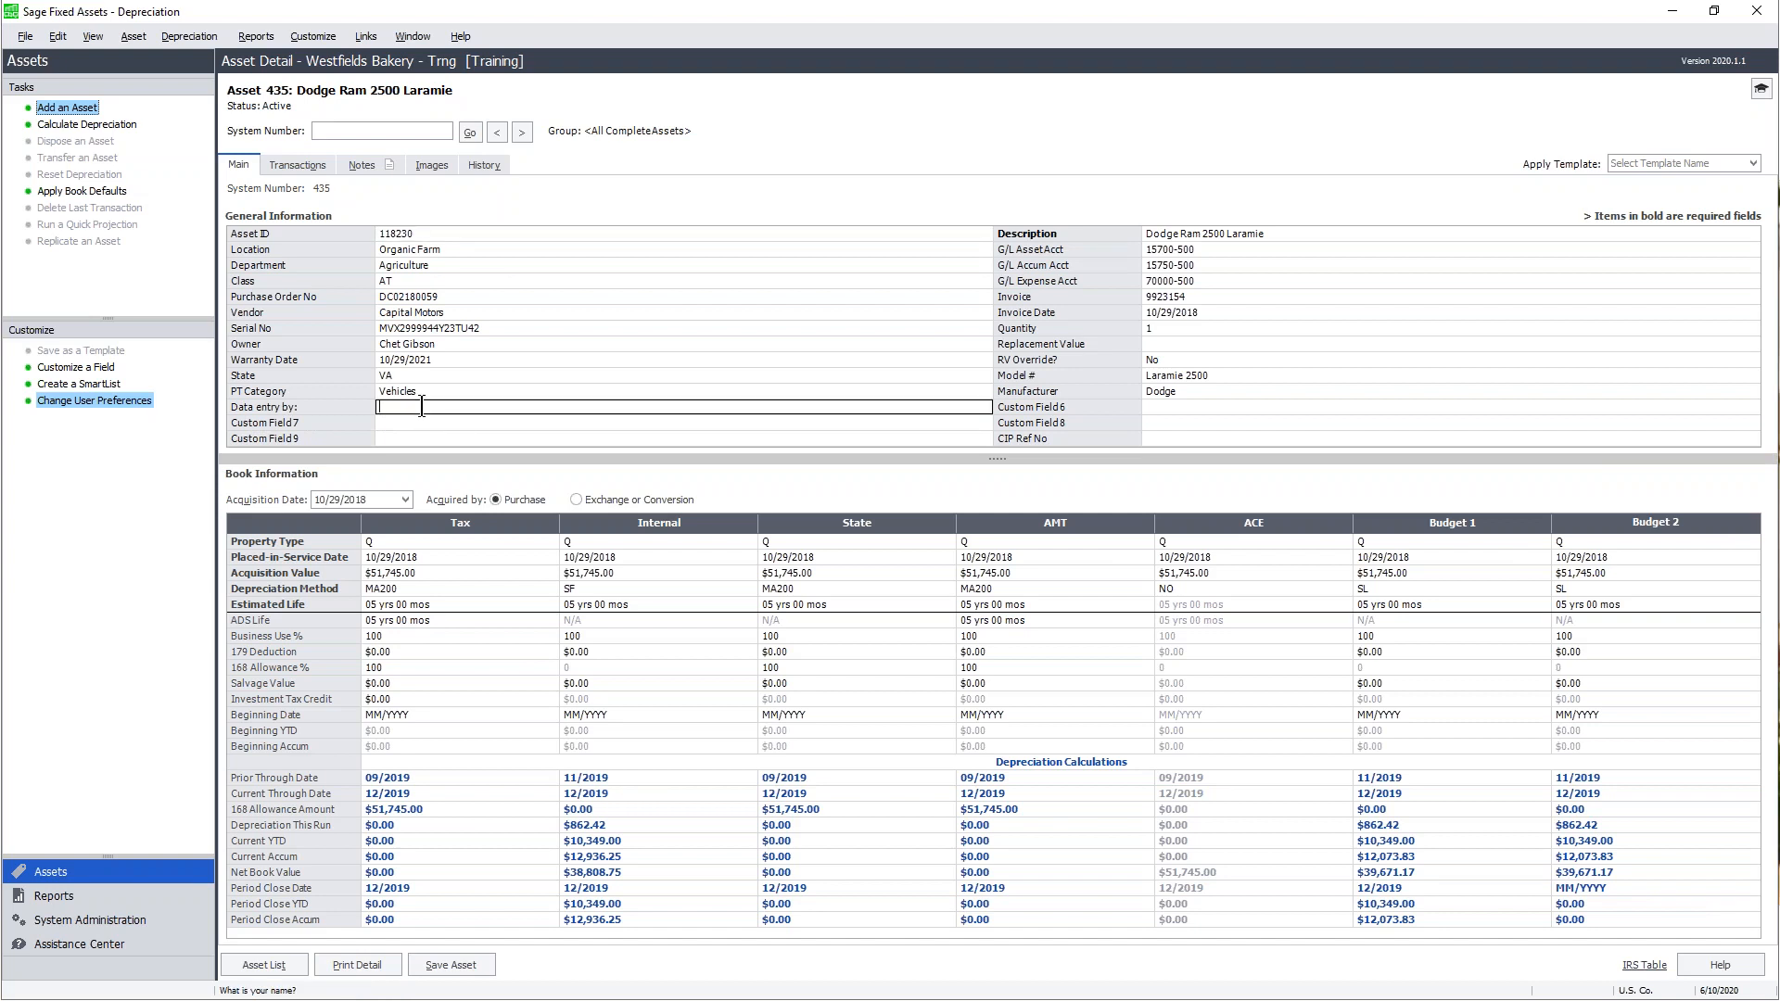
pyautogui.click(69, 108)
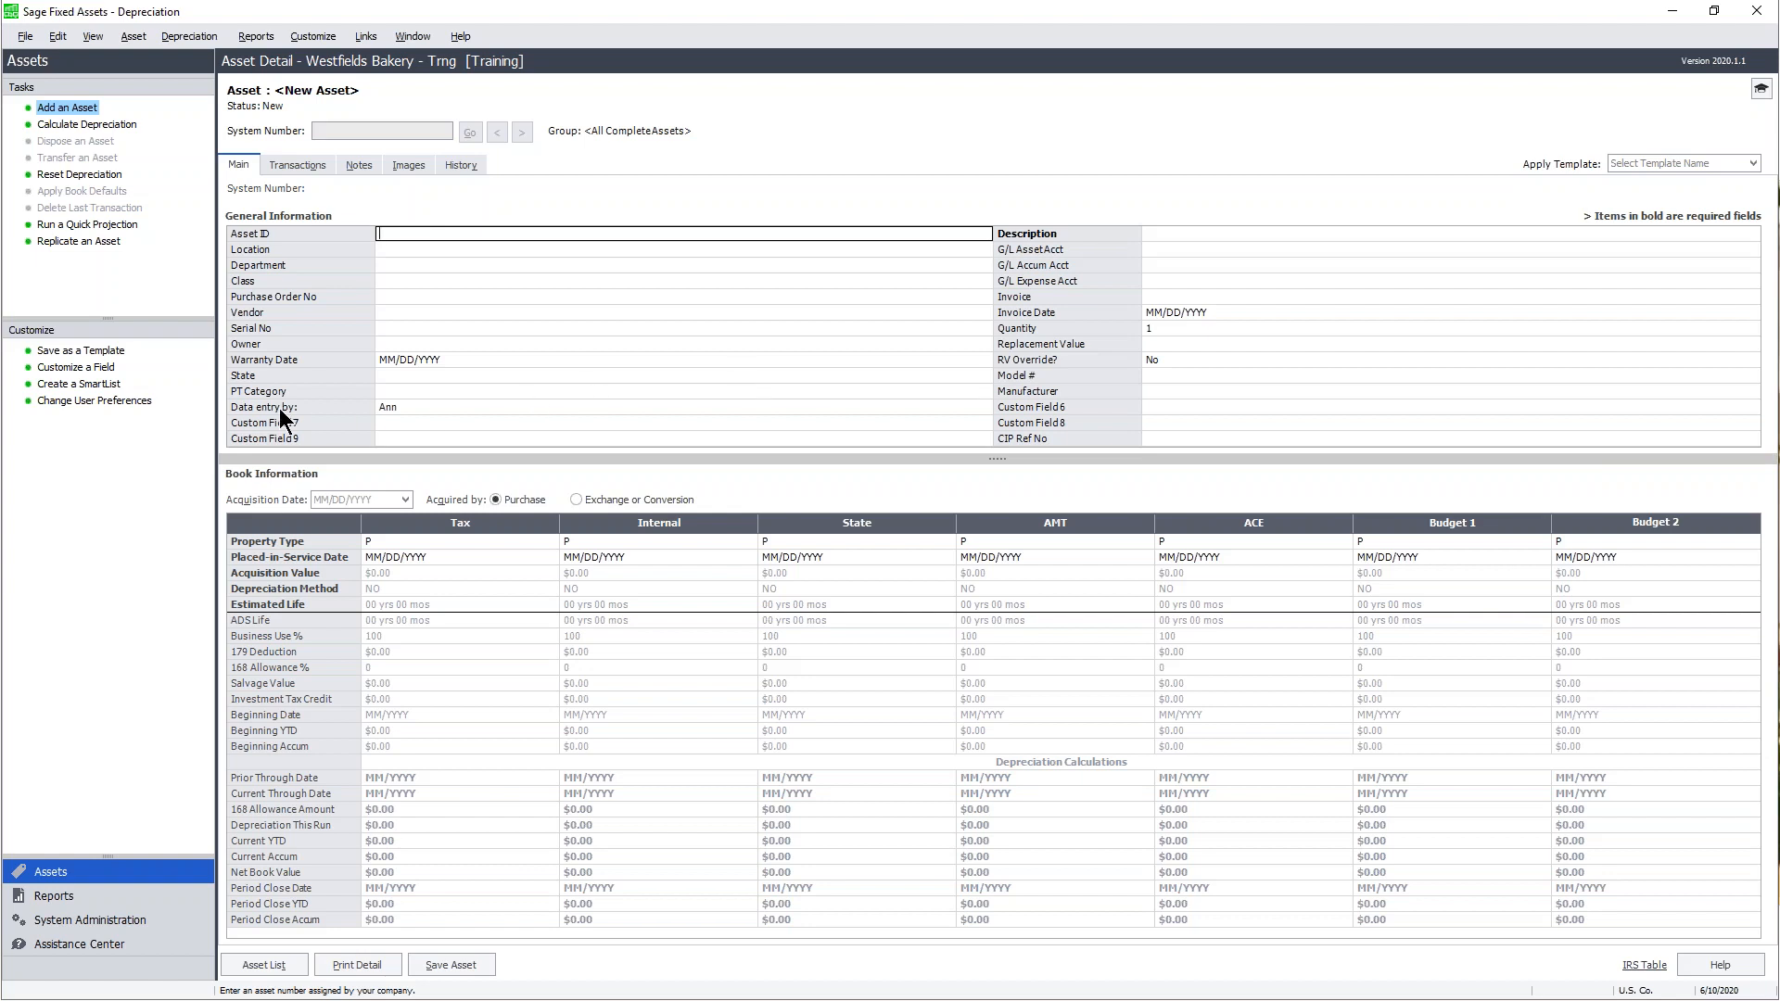
# - Attempt to save the new asset and dismiss the warning that Description is required
pyautogui.click(425, 409)
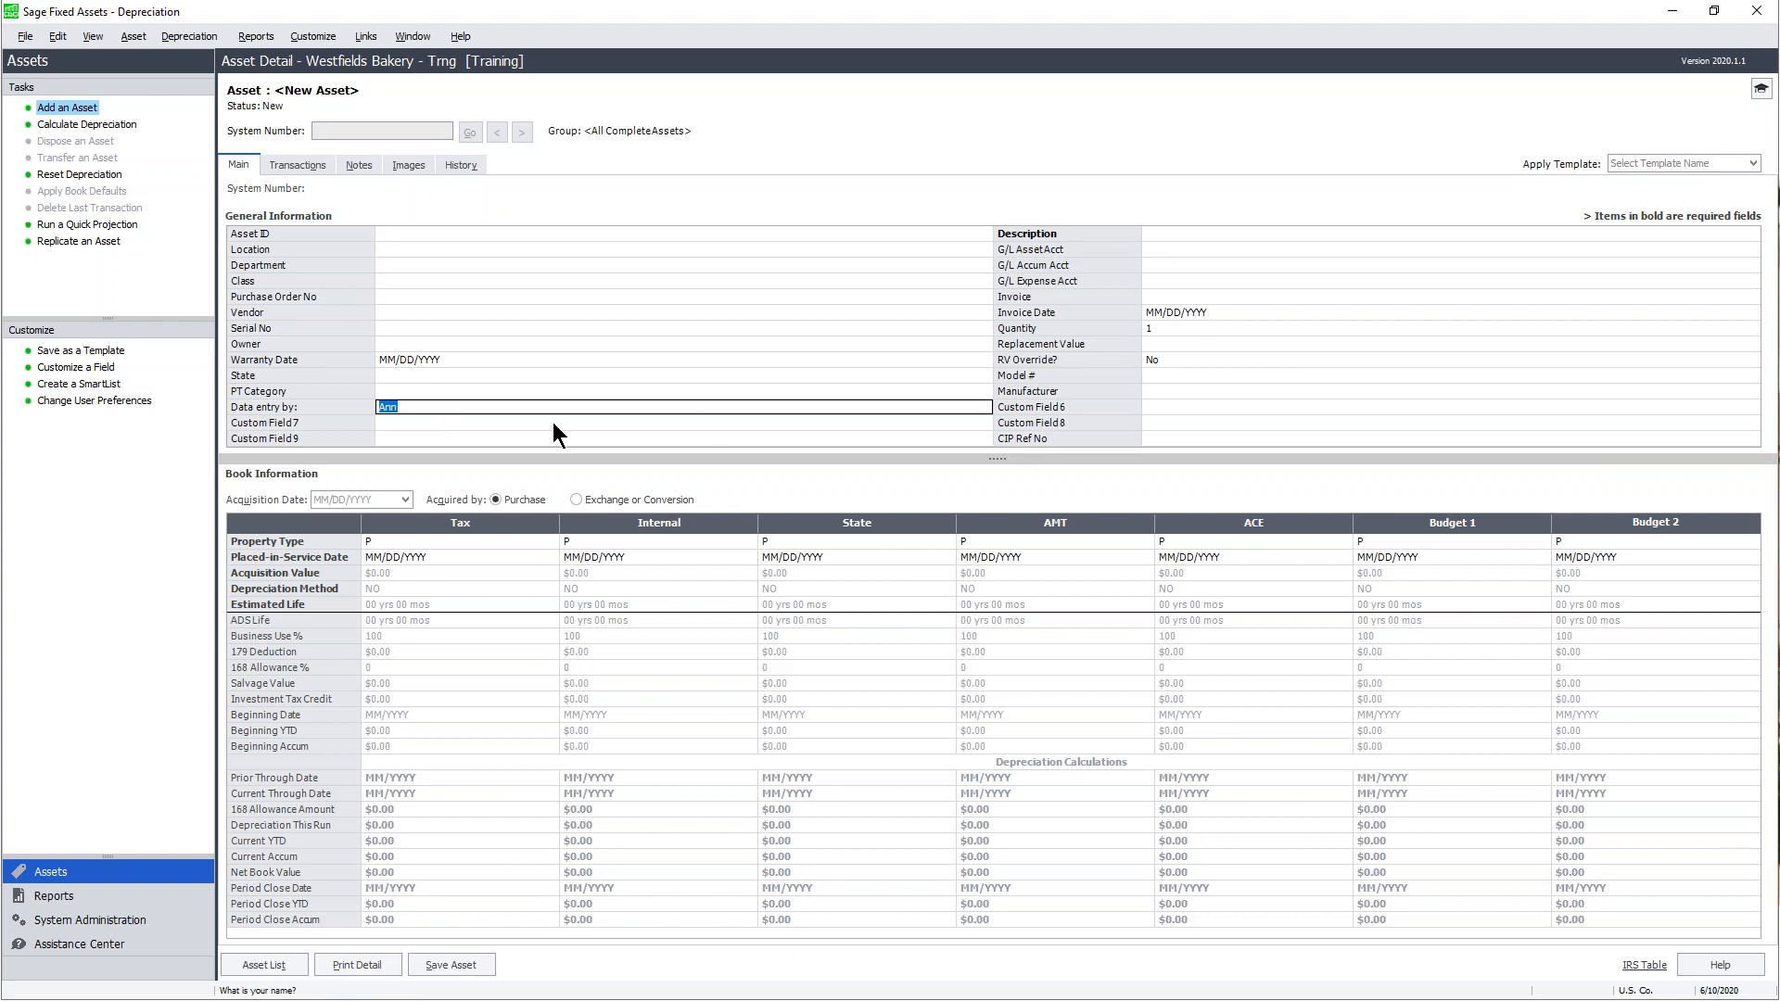
pyautogui.click(422, 422)
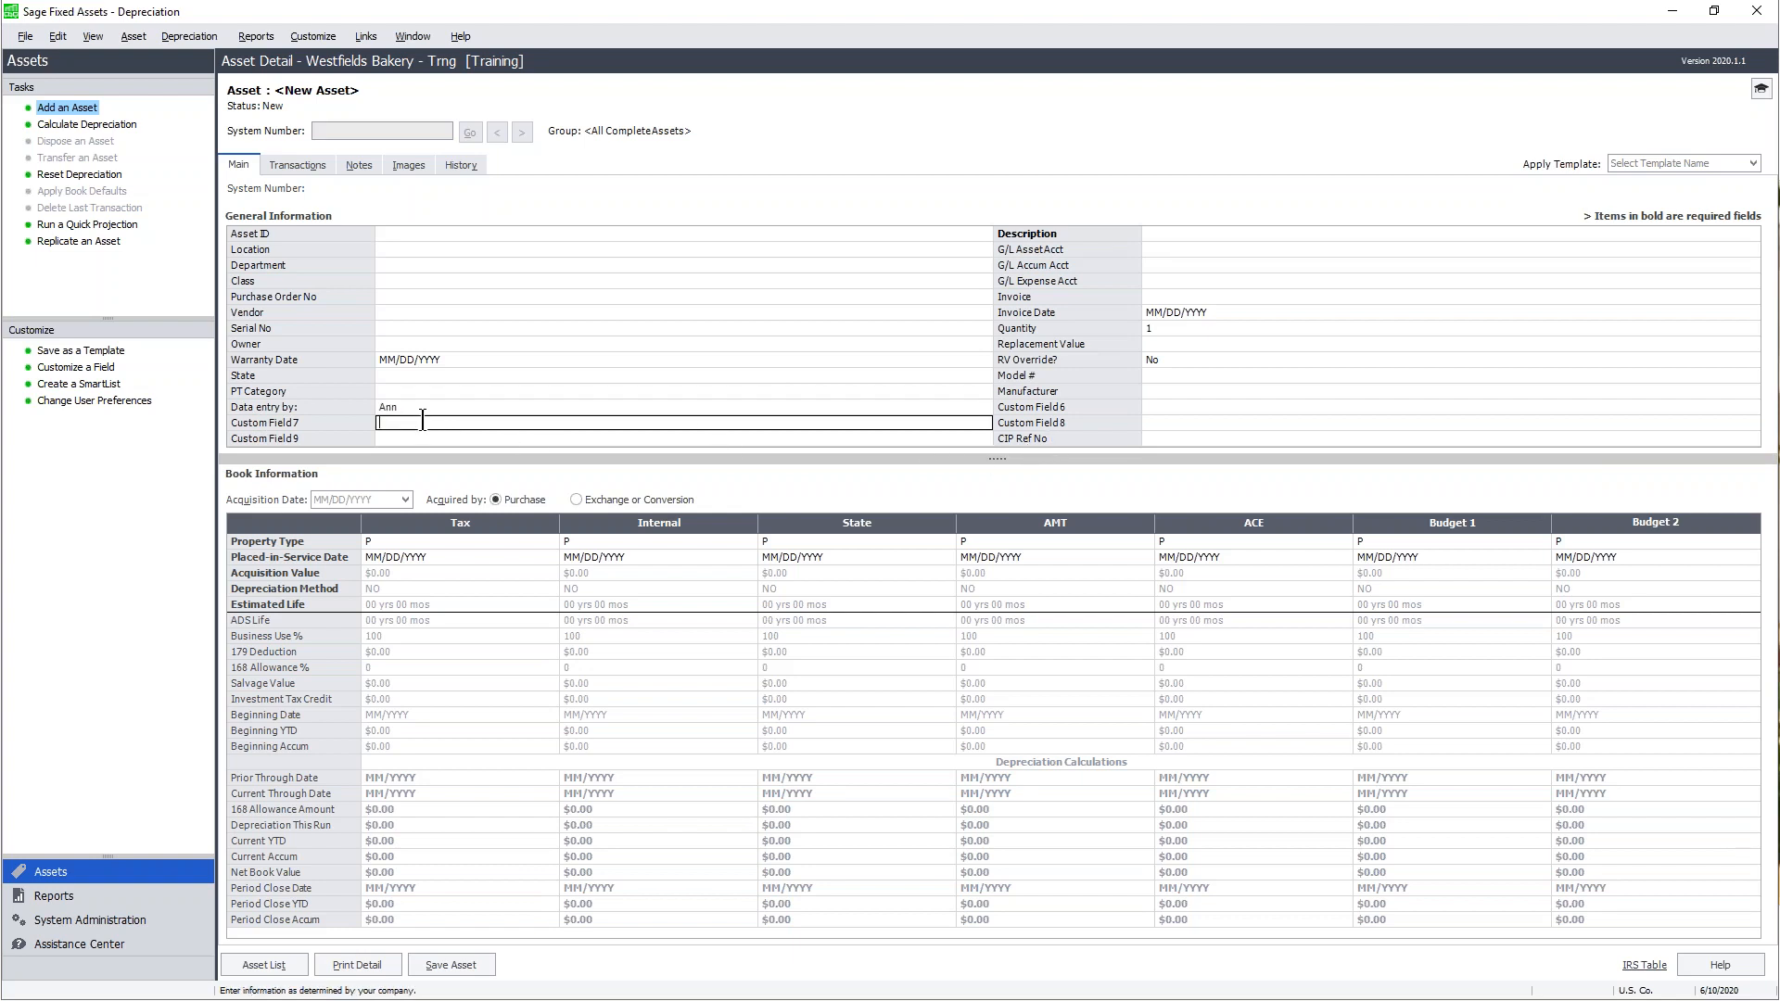
pyautogui.click(458, 968)
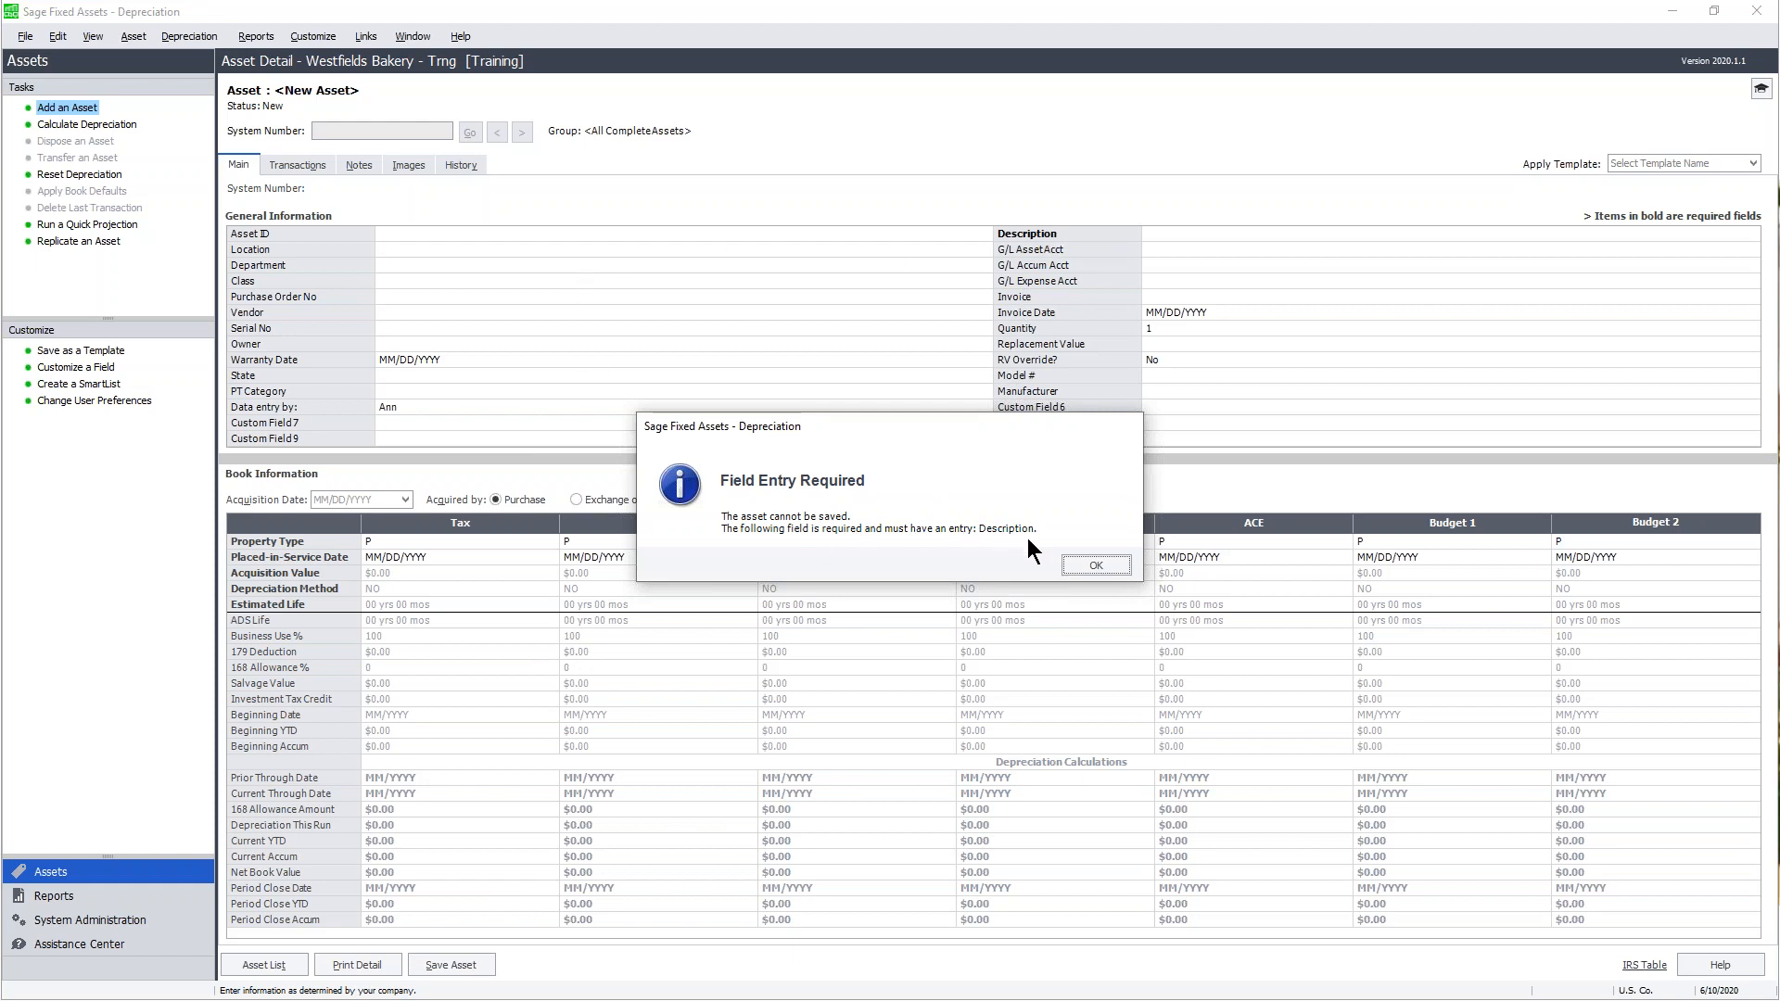
pyautogui.click(1096, 564)
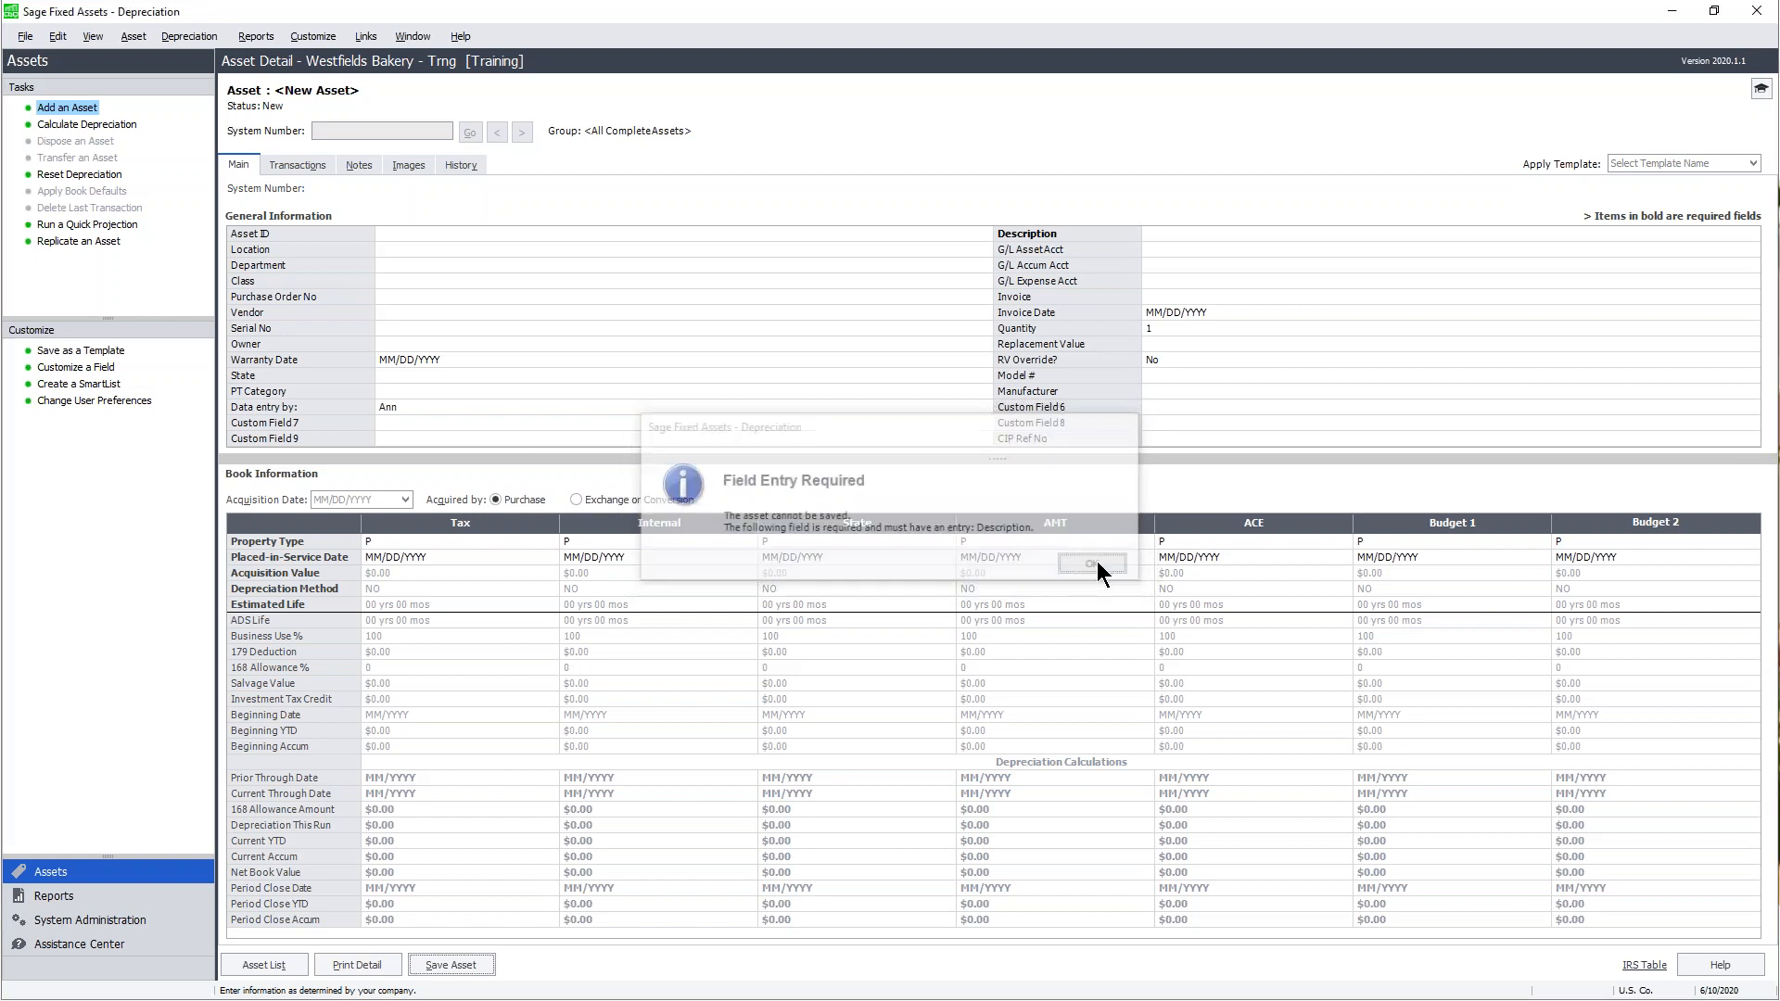
# - Save the new asset with description 'Sample asset' as Asset 454 and reopen Customize a Field
pyautogui.click(1168, 233)
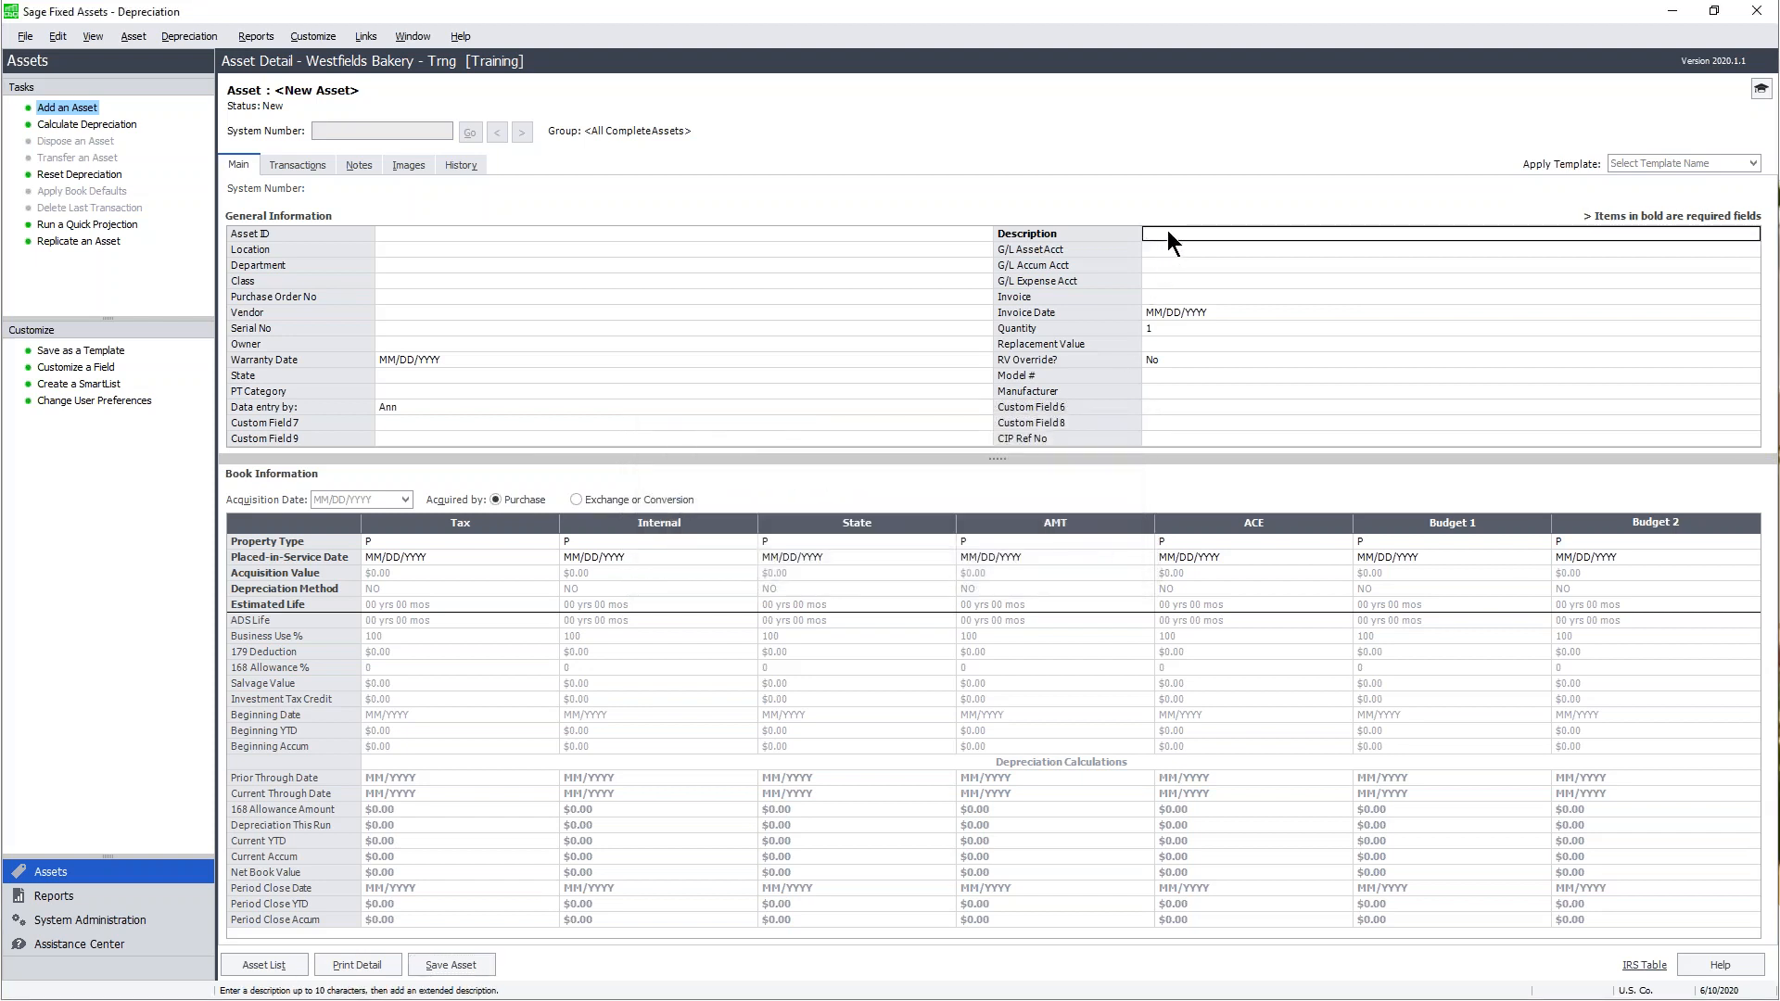
pyautogui.write('Sample asset')
pyautogui.click(467, 966)
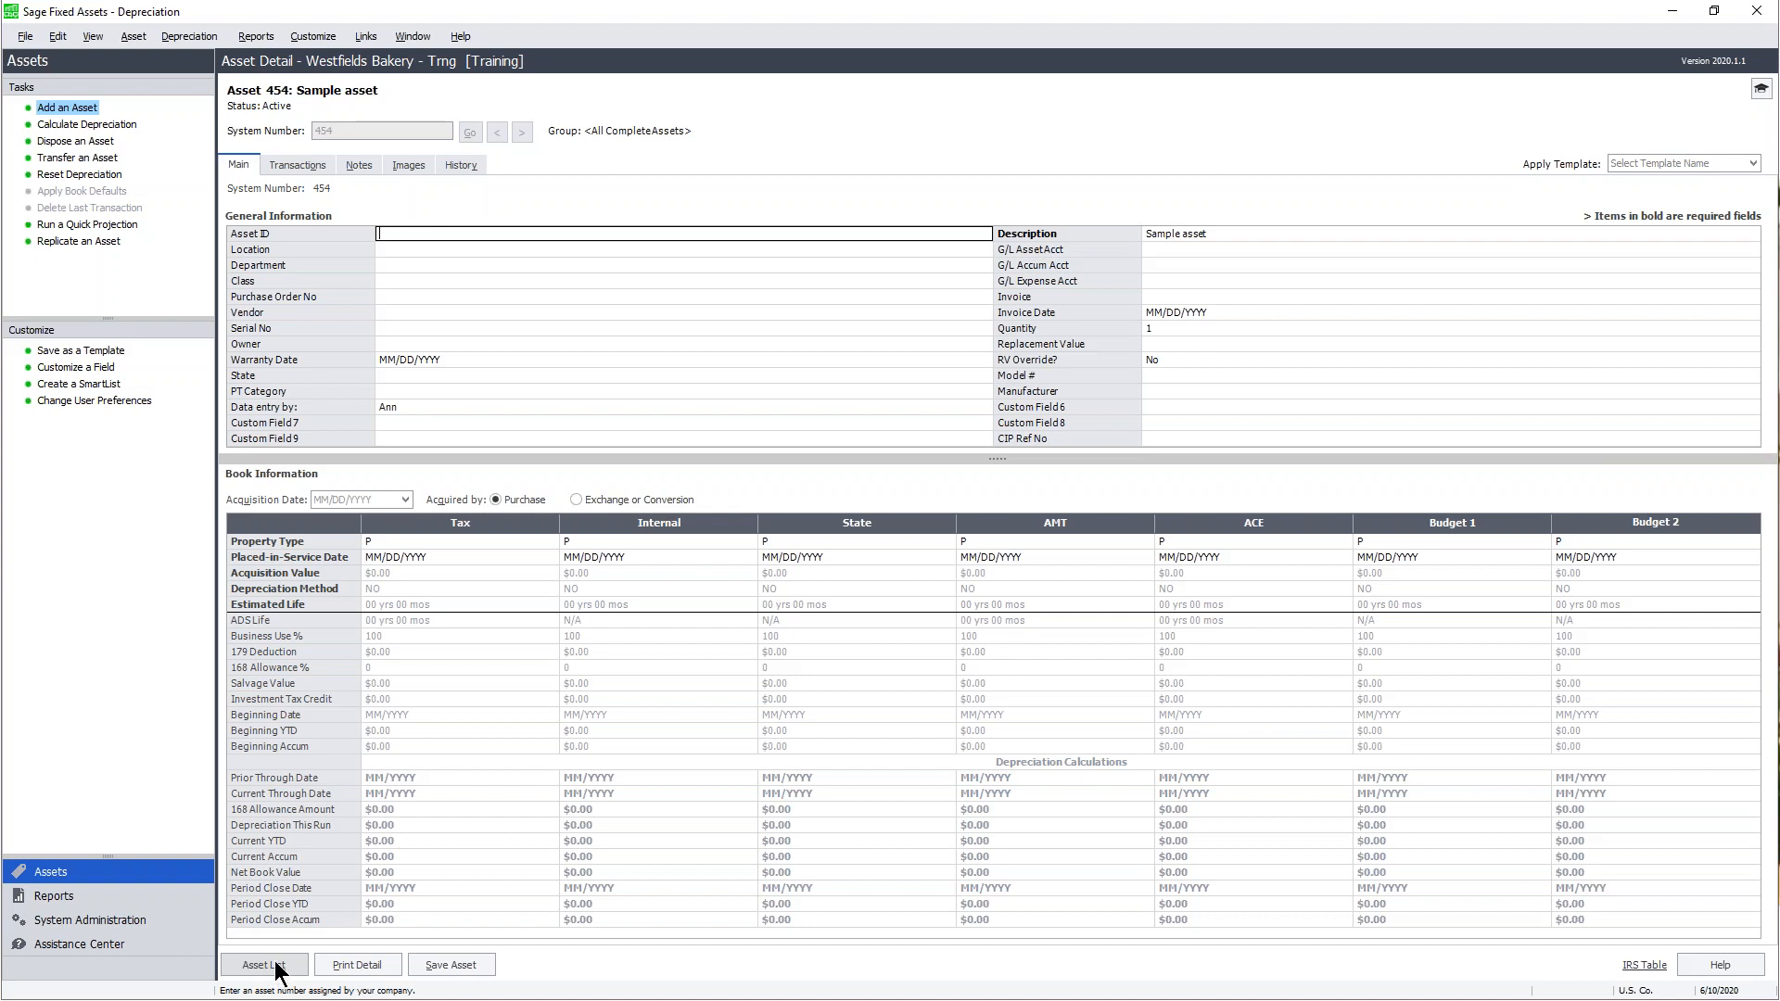
pyautogui.click(78, 368)
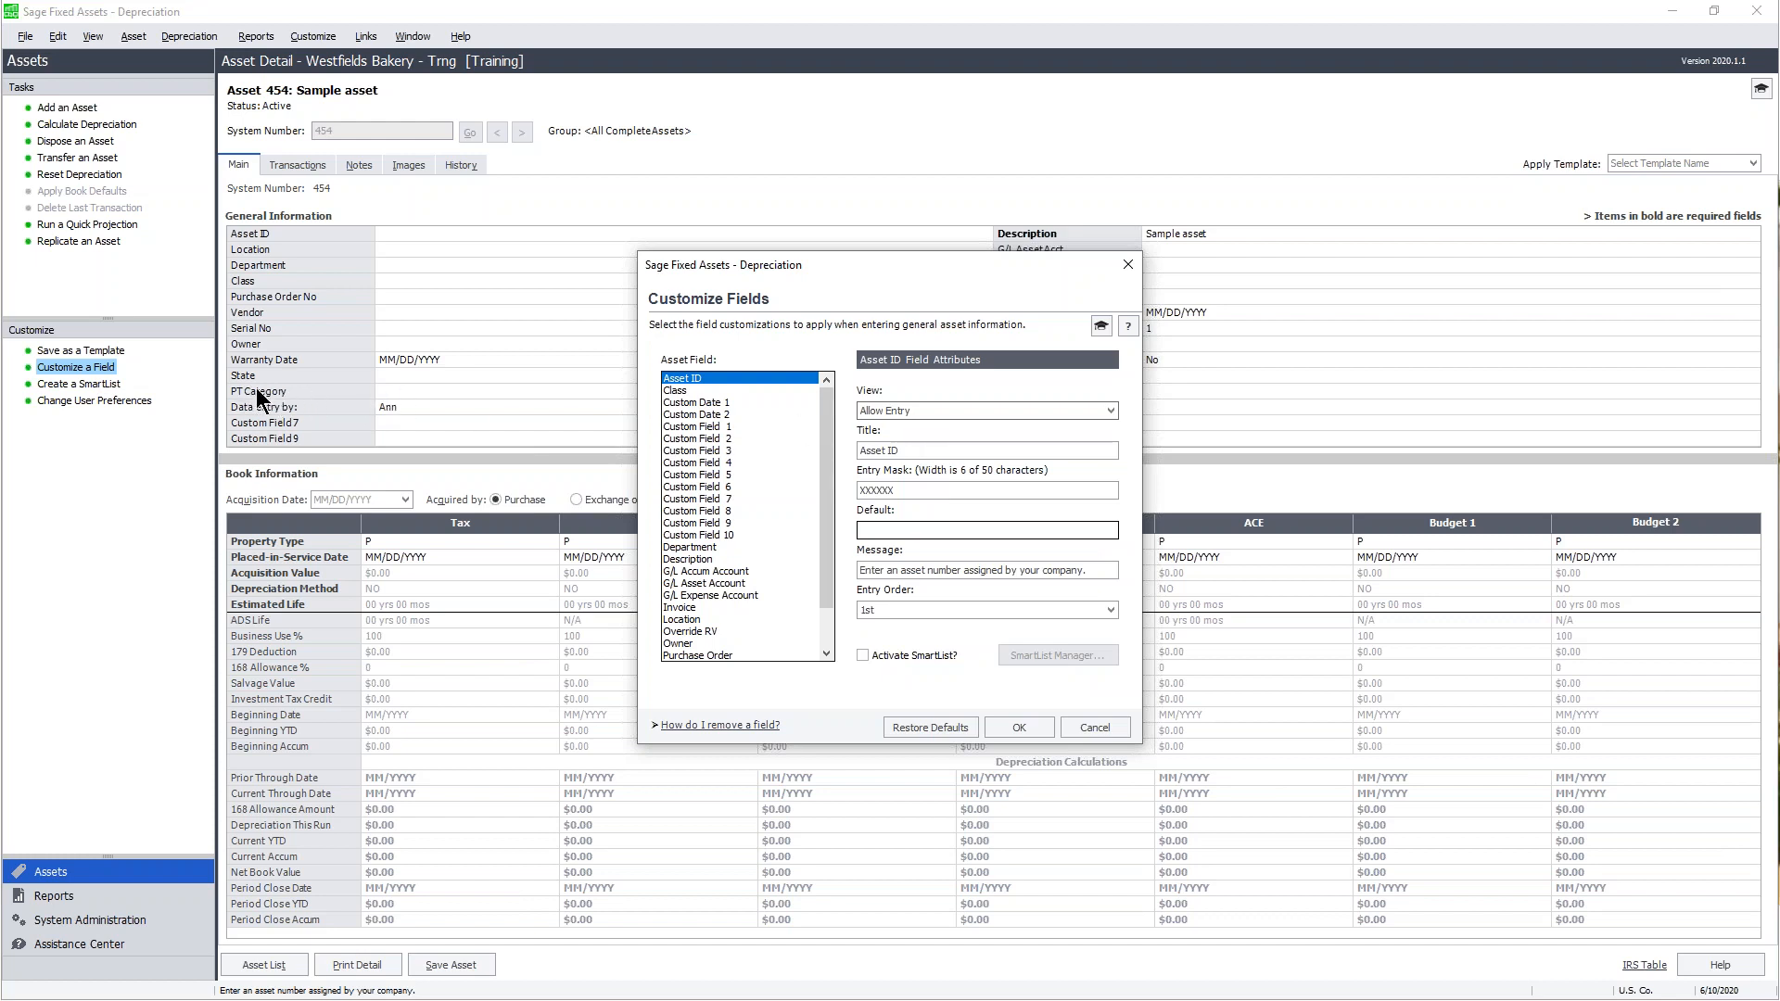
# - Set Custom Field 3, PT Category, to Hide in the View setting
pyautogui.click(715, 461)
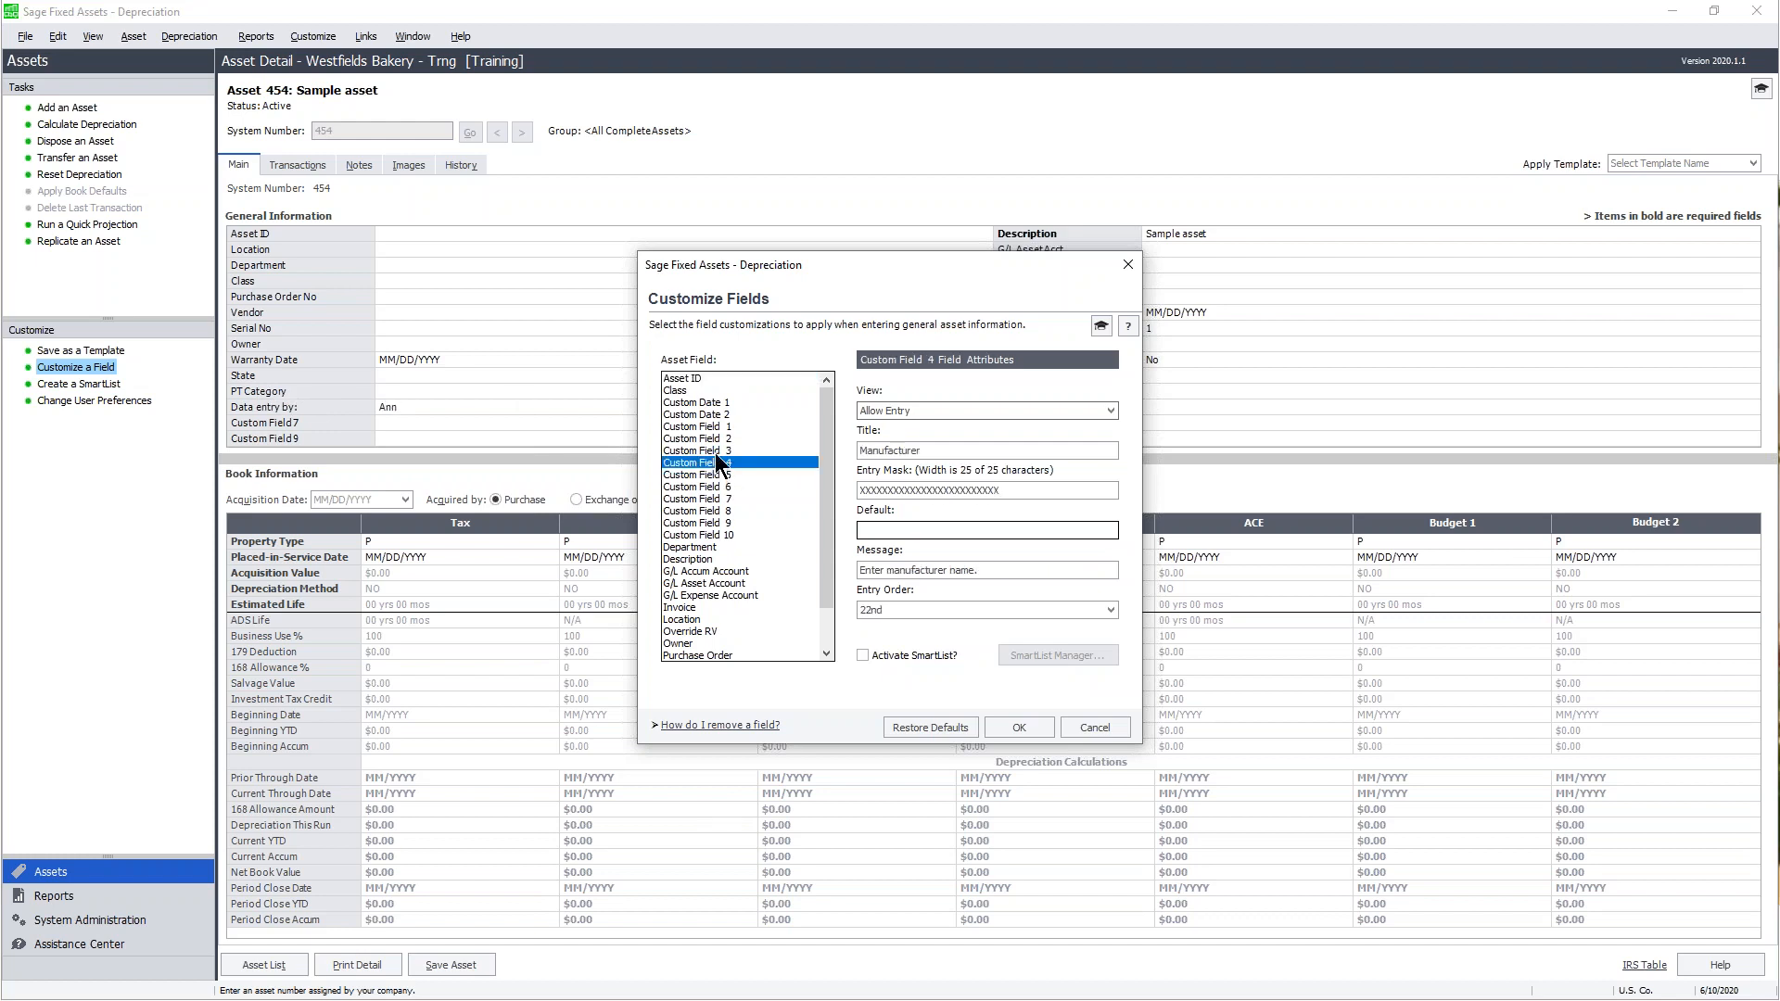
pyautogui.click(715, 453)
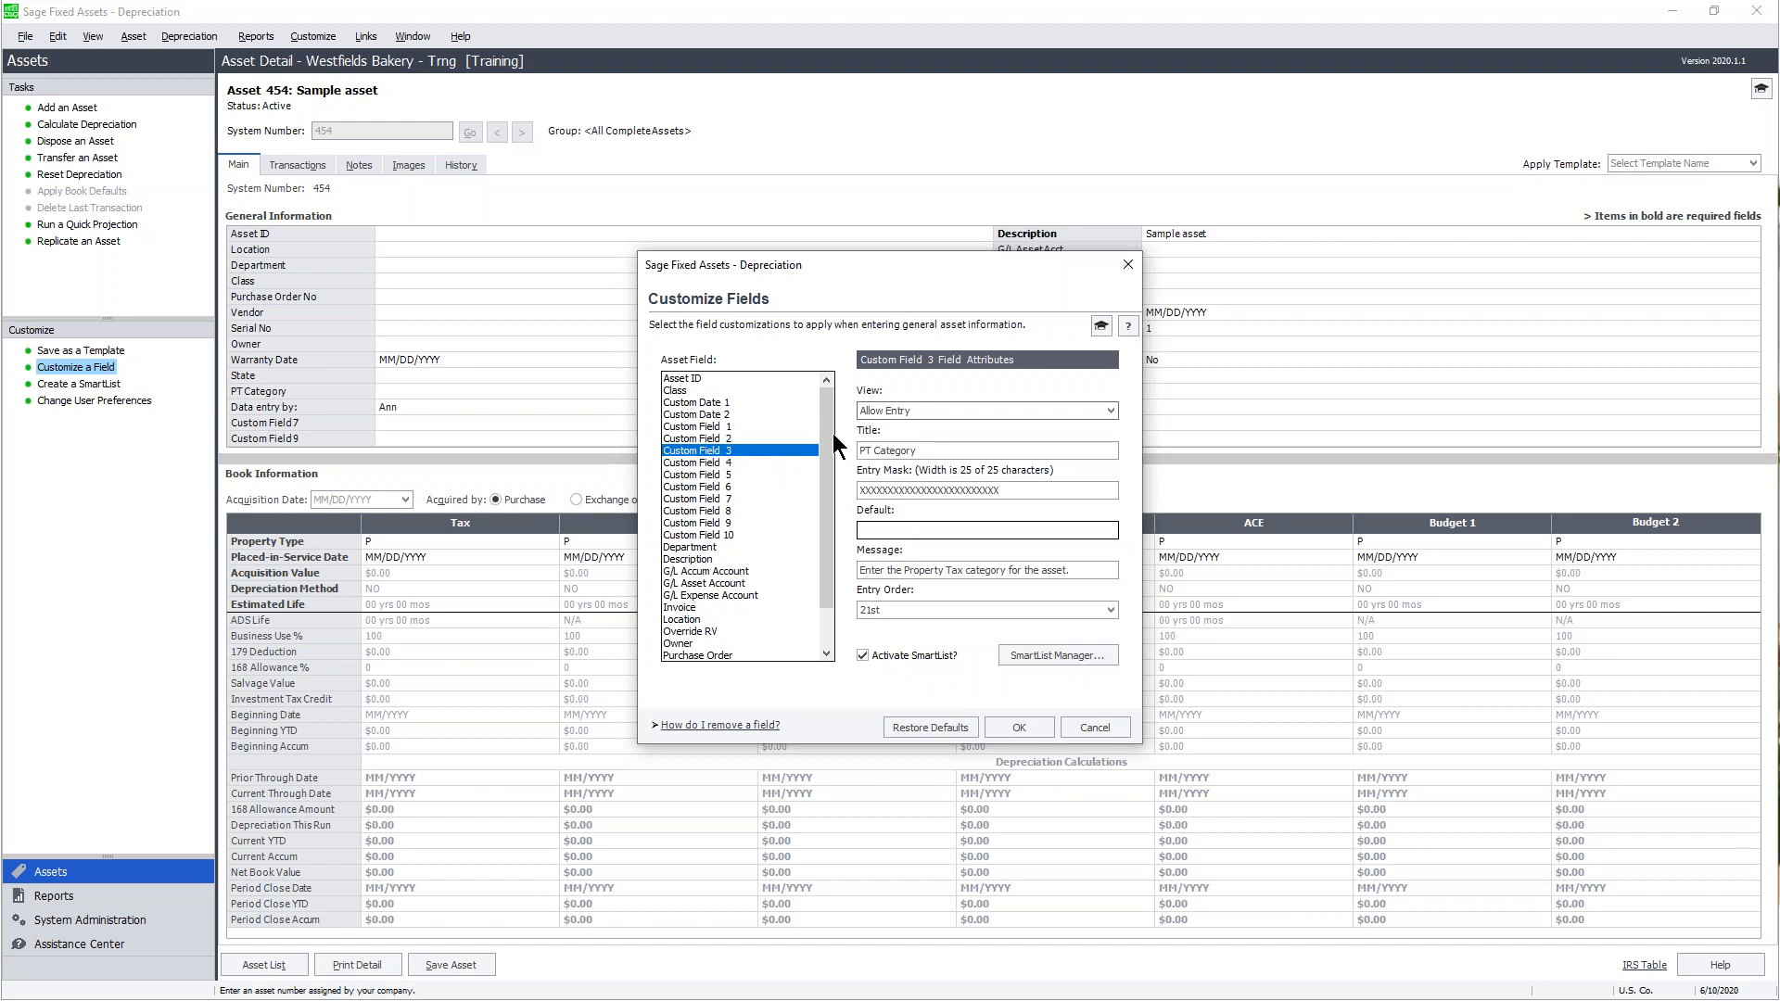
pyautogui.click(1110, 411)
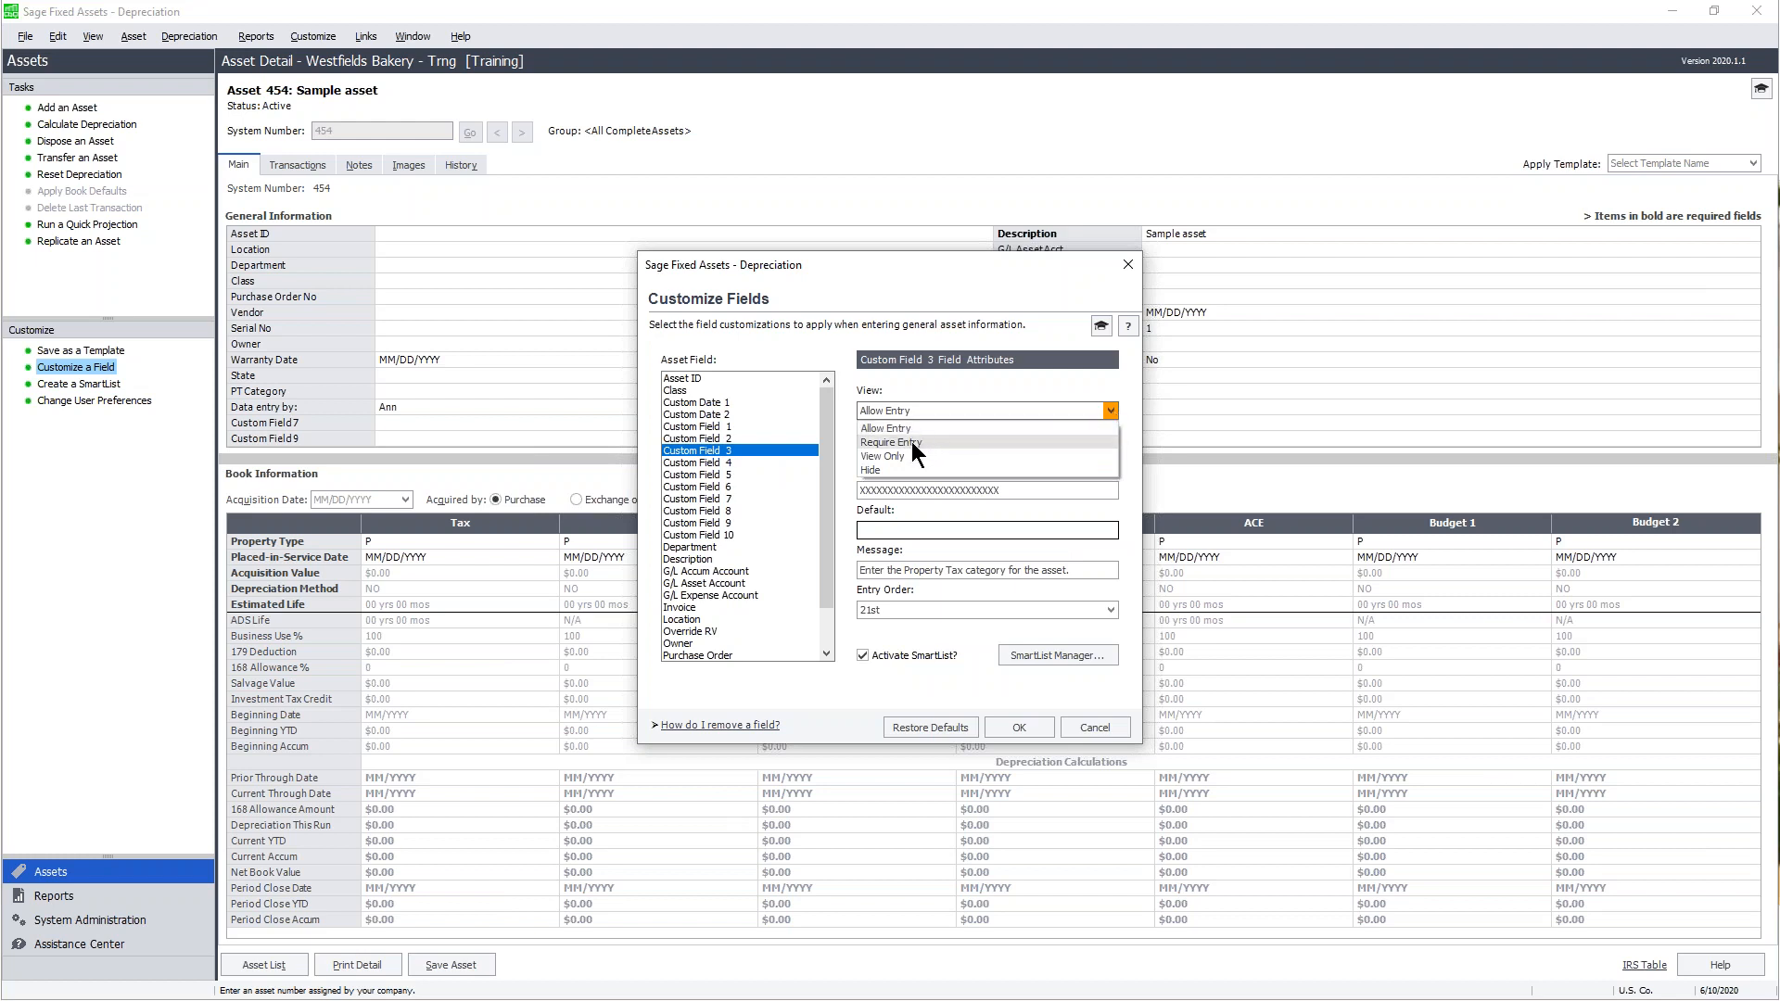
pyautogui.click(873, 469)
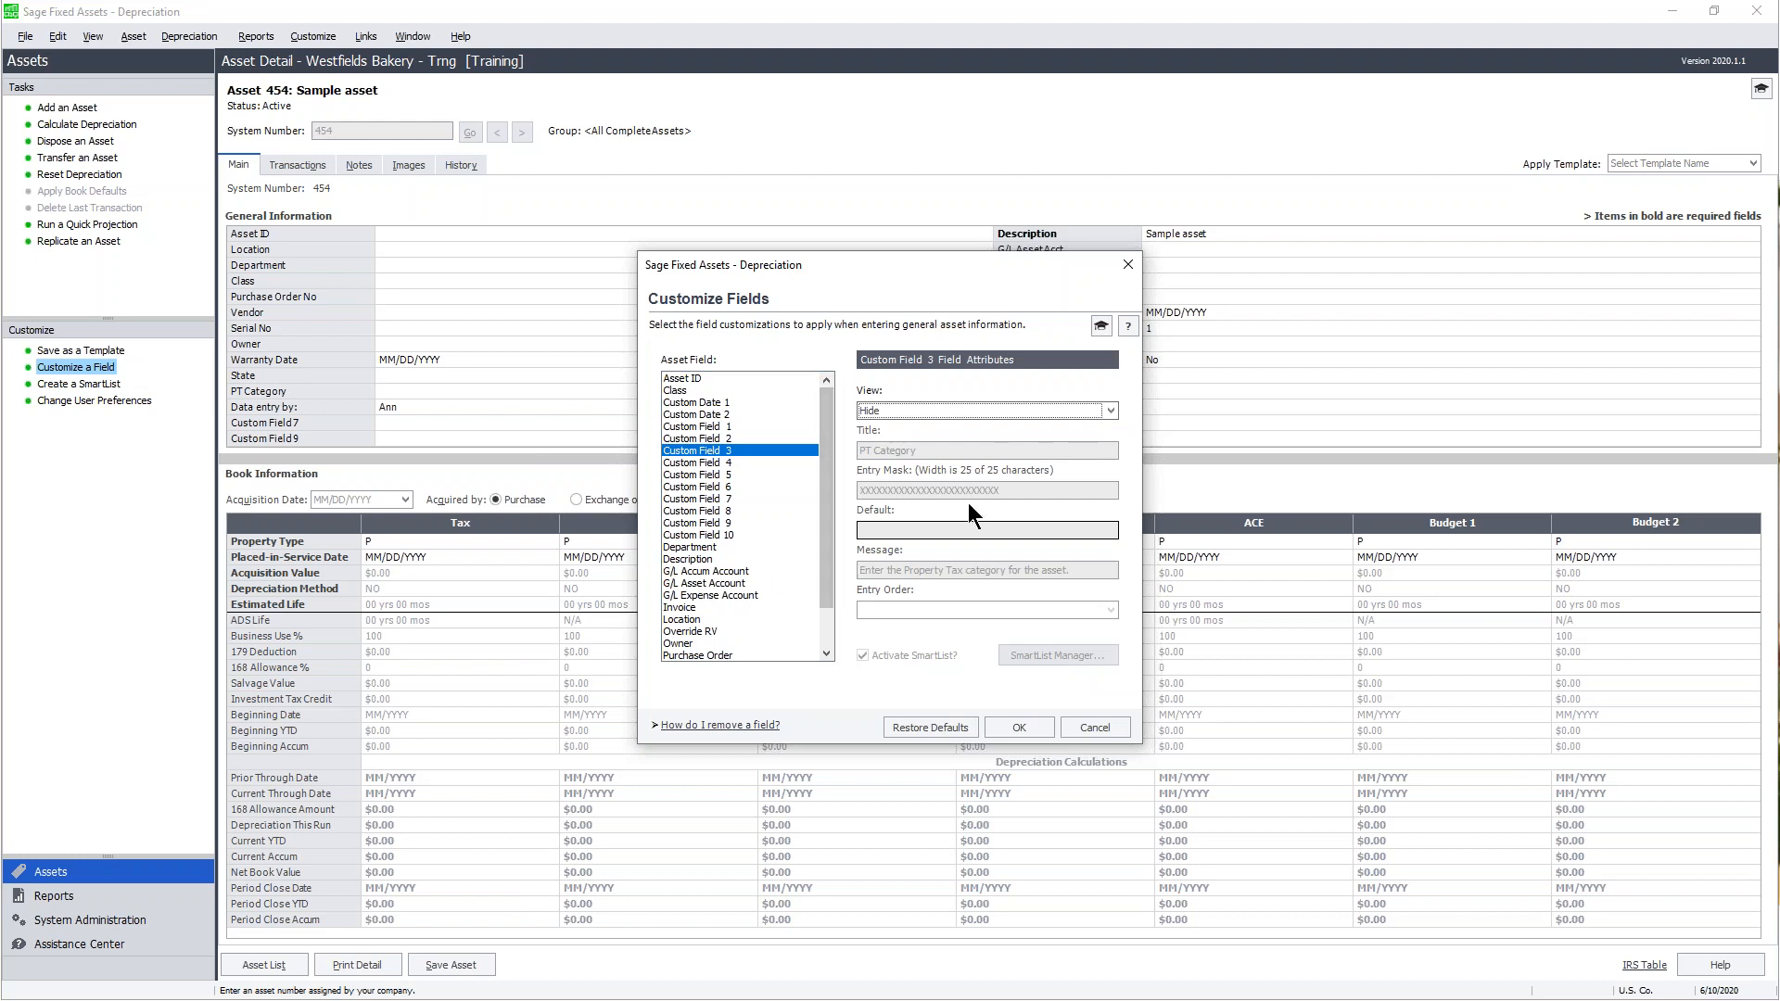
# - Shorten the Department entry mask by one character and confirm the modification warning
pyautogui.click(706, 547)
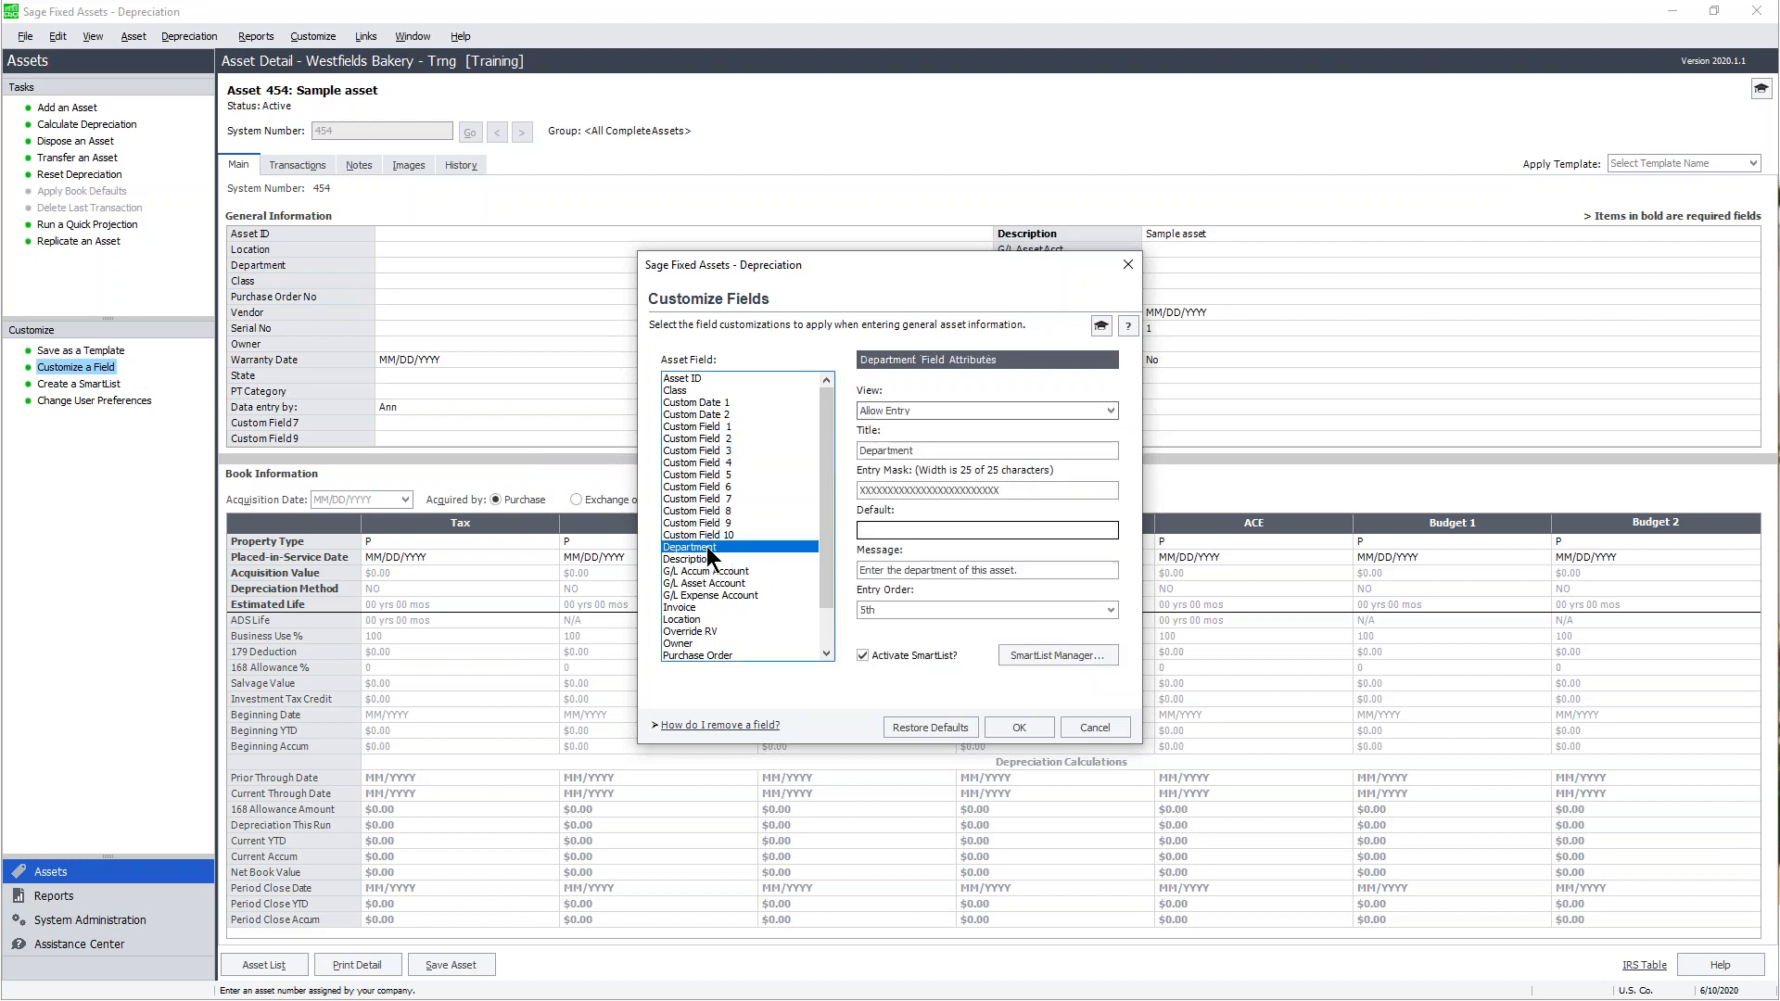
pyautogui.click(1013, 492)
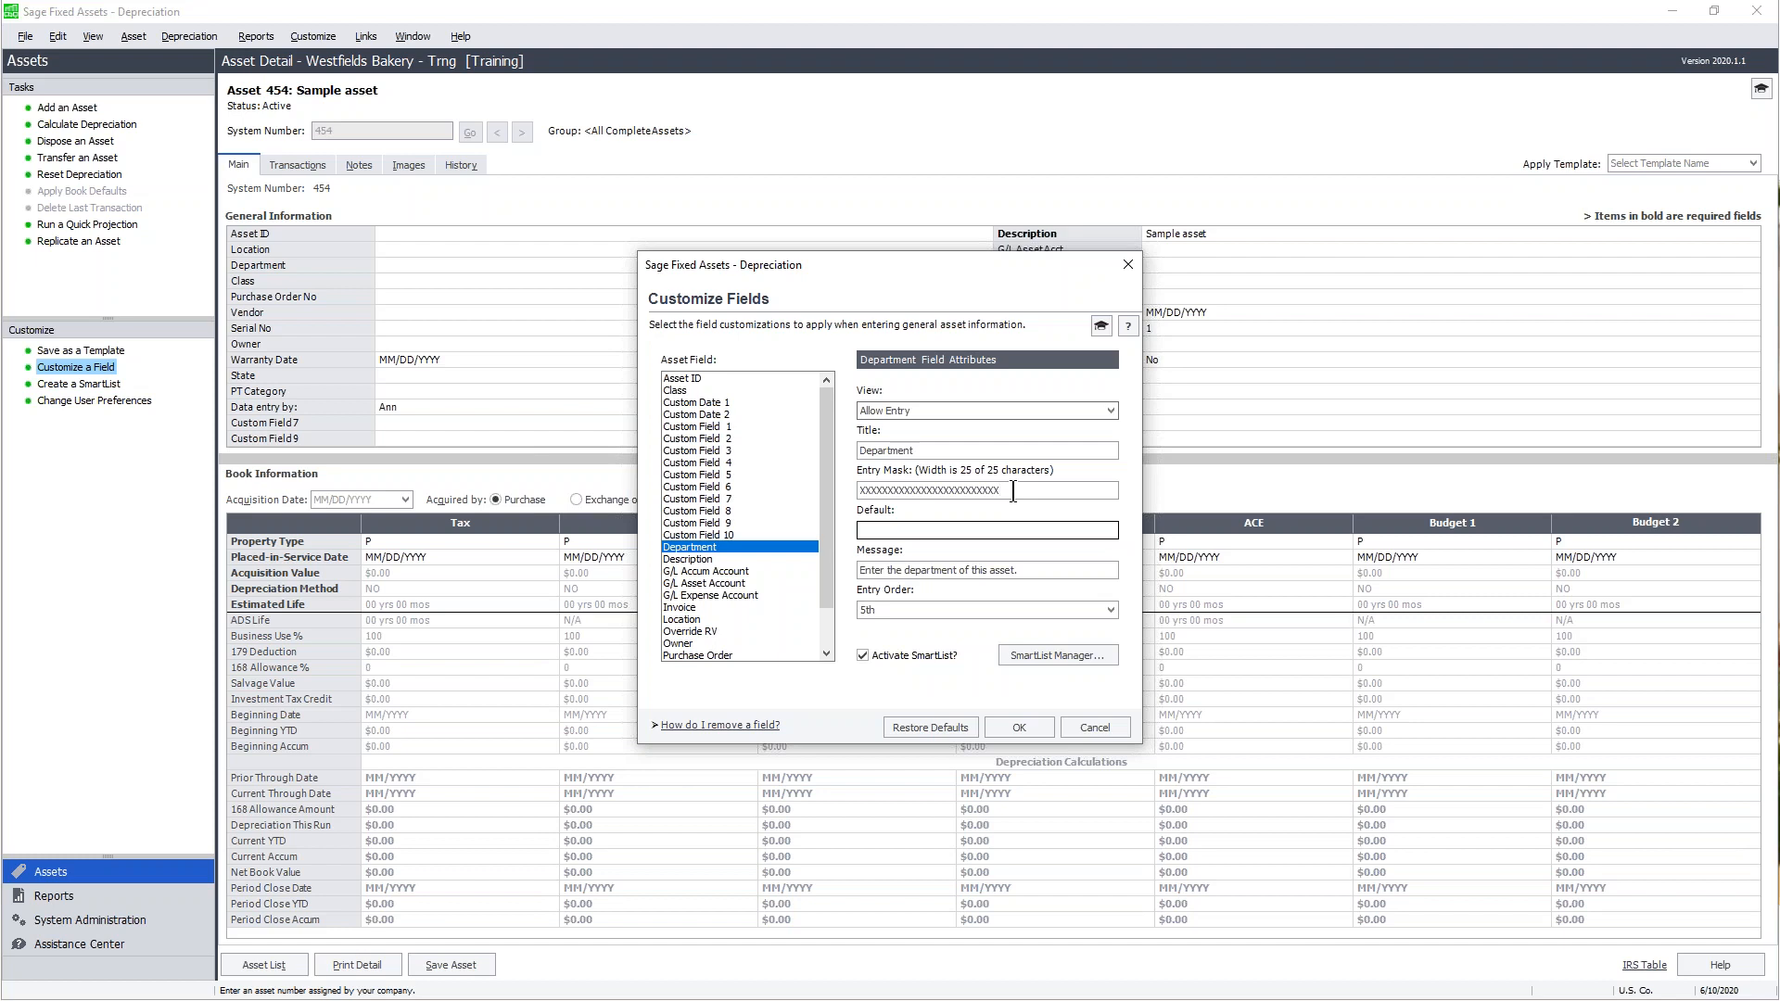
pyautogui.press('BackSpace')
pyautogui.press('BackSpace')
pyautogui.press('BackSpace')
pyautogui.press('BackSpace')
pyautogui.click(1044, 727)
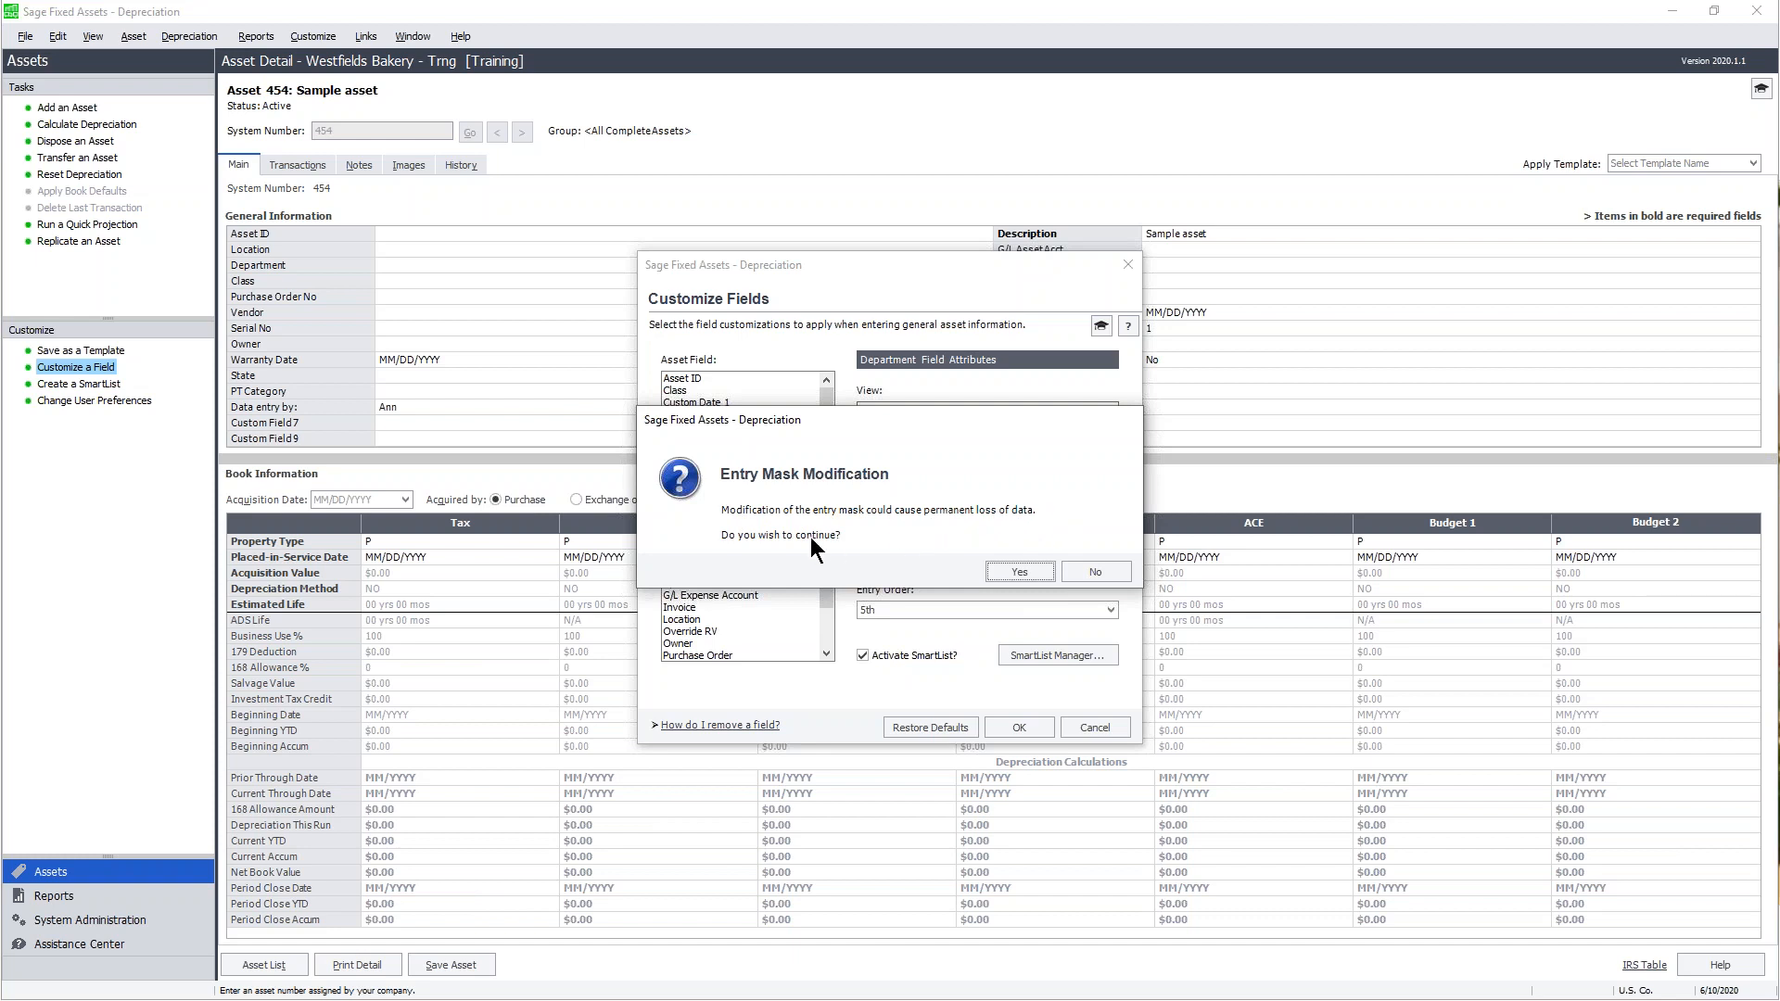
pyautogui.click(1029, 571)
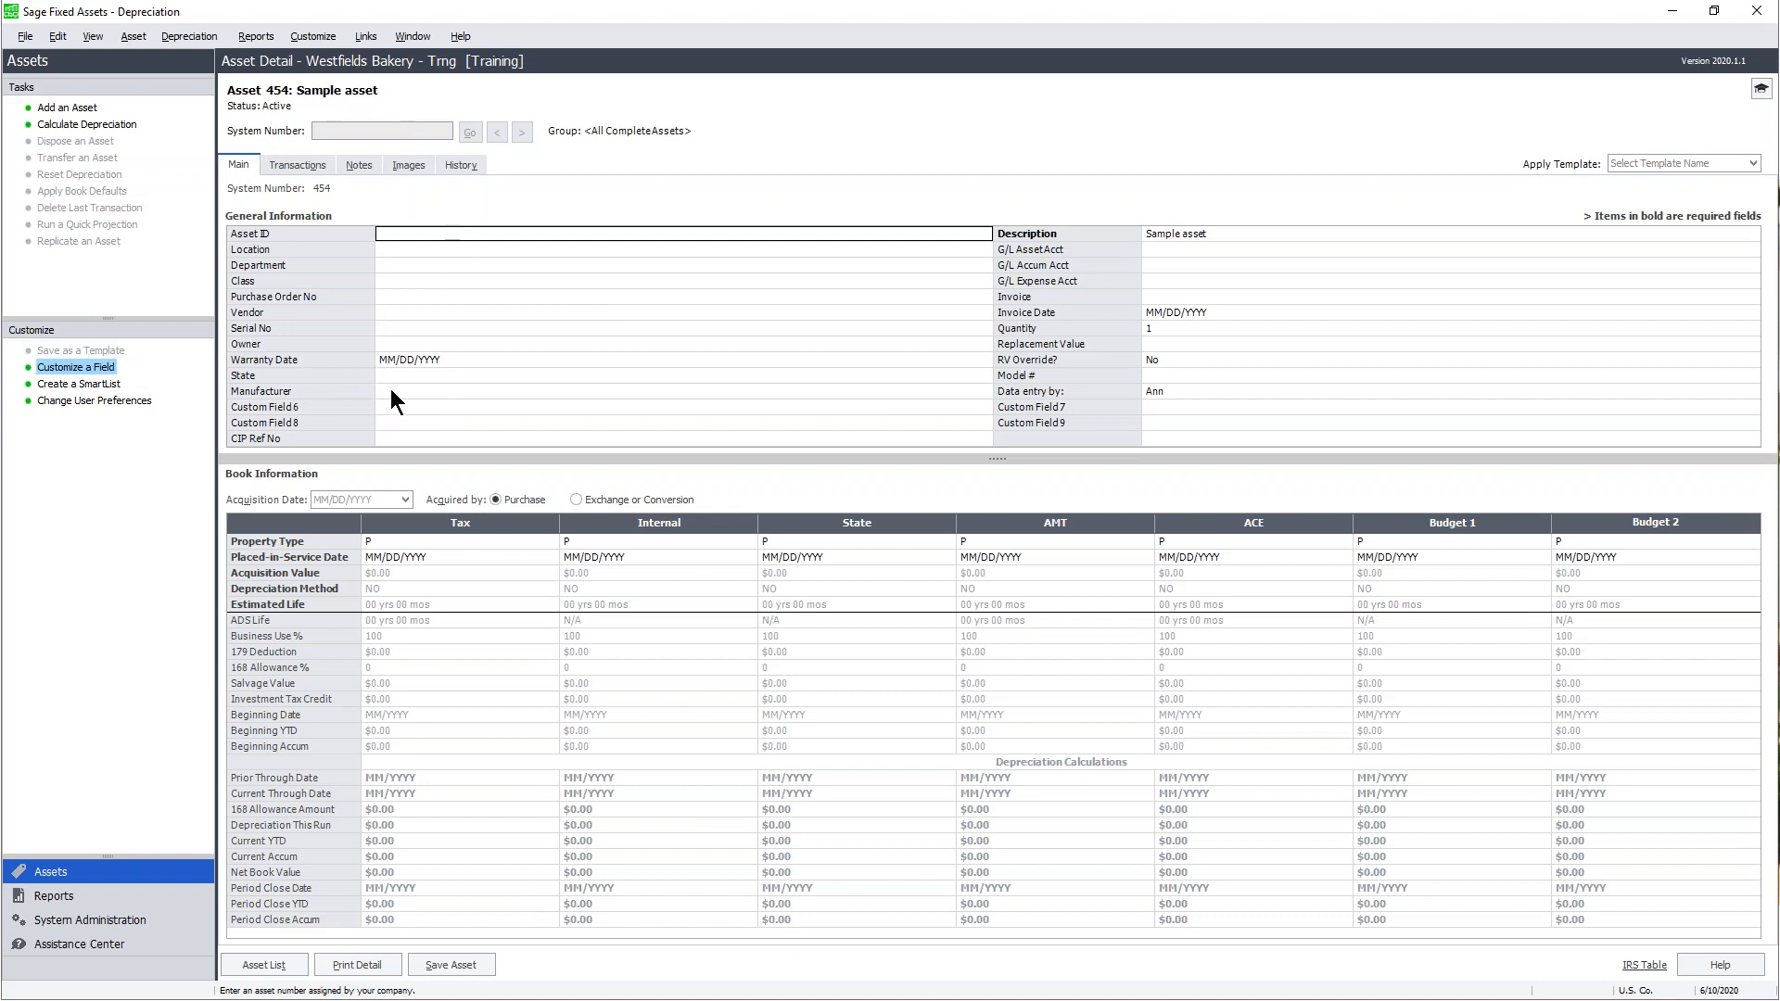
# - Switch from Asset 454's detail form to the Westfields Bakery Asset List grid
pyautogui.click(1183, 390)
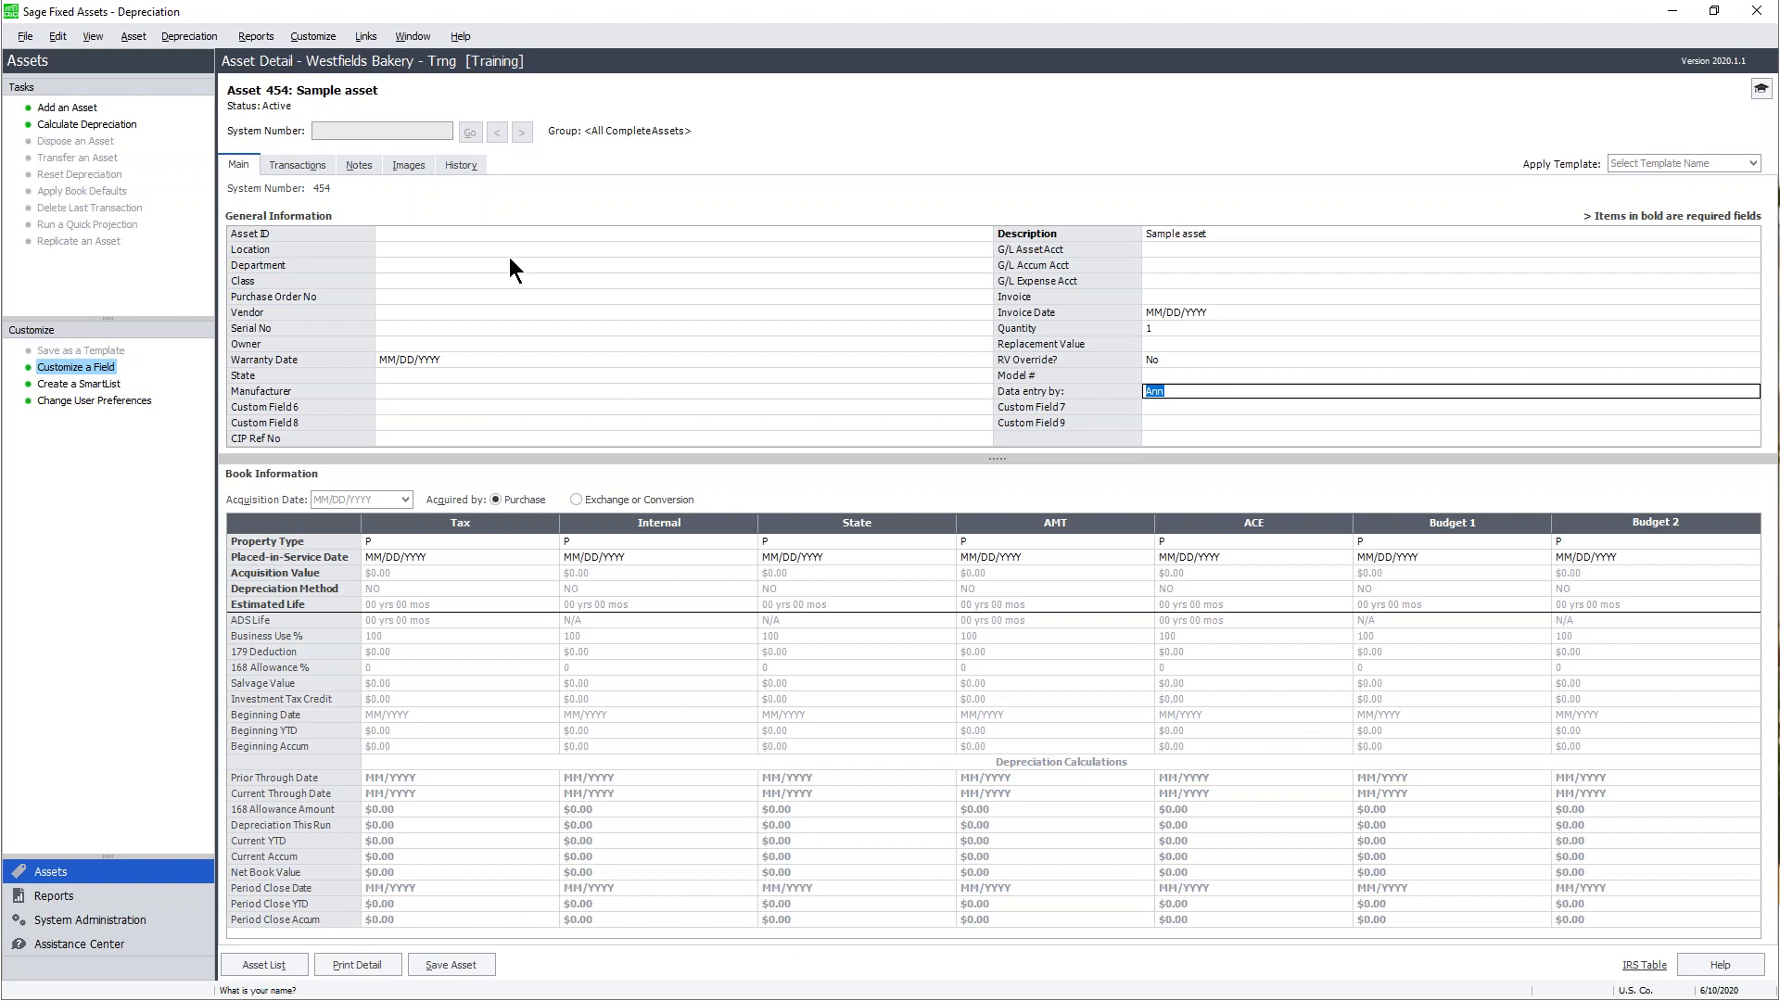
pyautogui.click(289, 967)
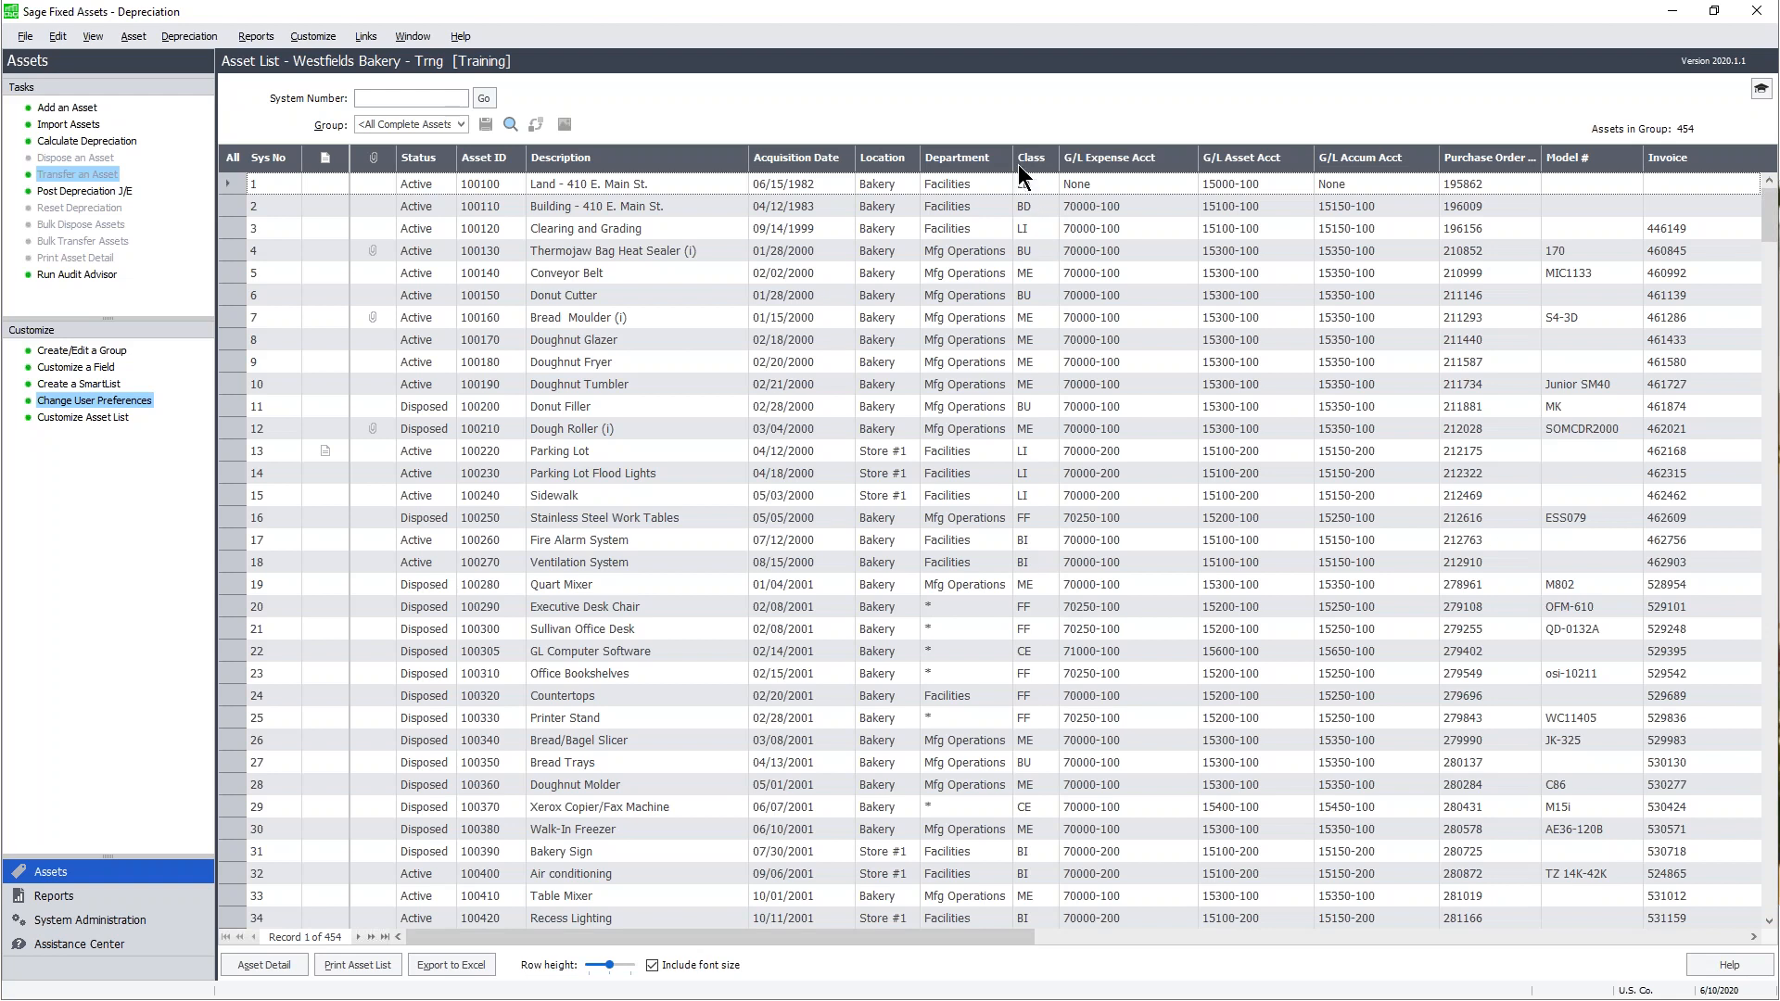
# - Widen the Department column slightly in the asset list
pyautogui.moveTo(1012, 155); pyautogui.dragTo(1029, 155)
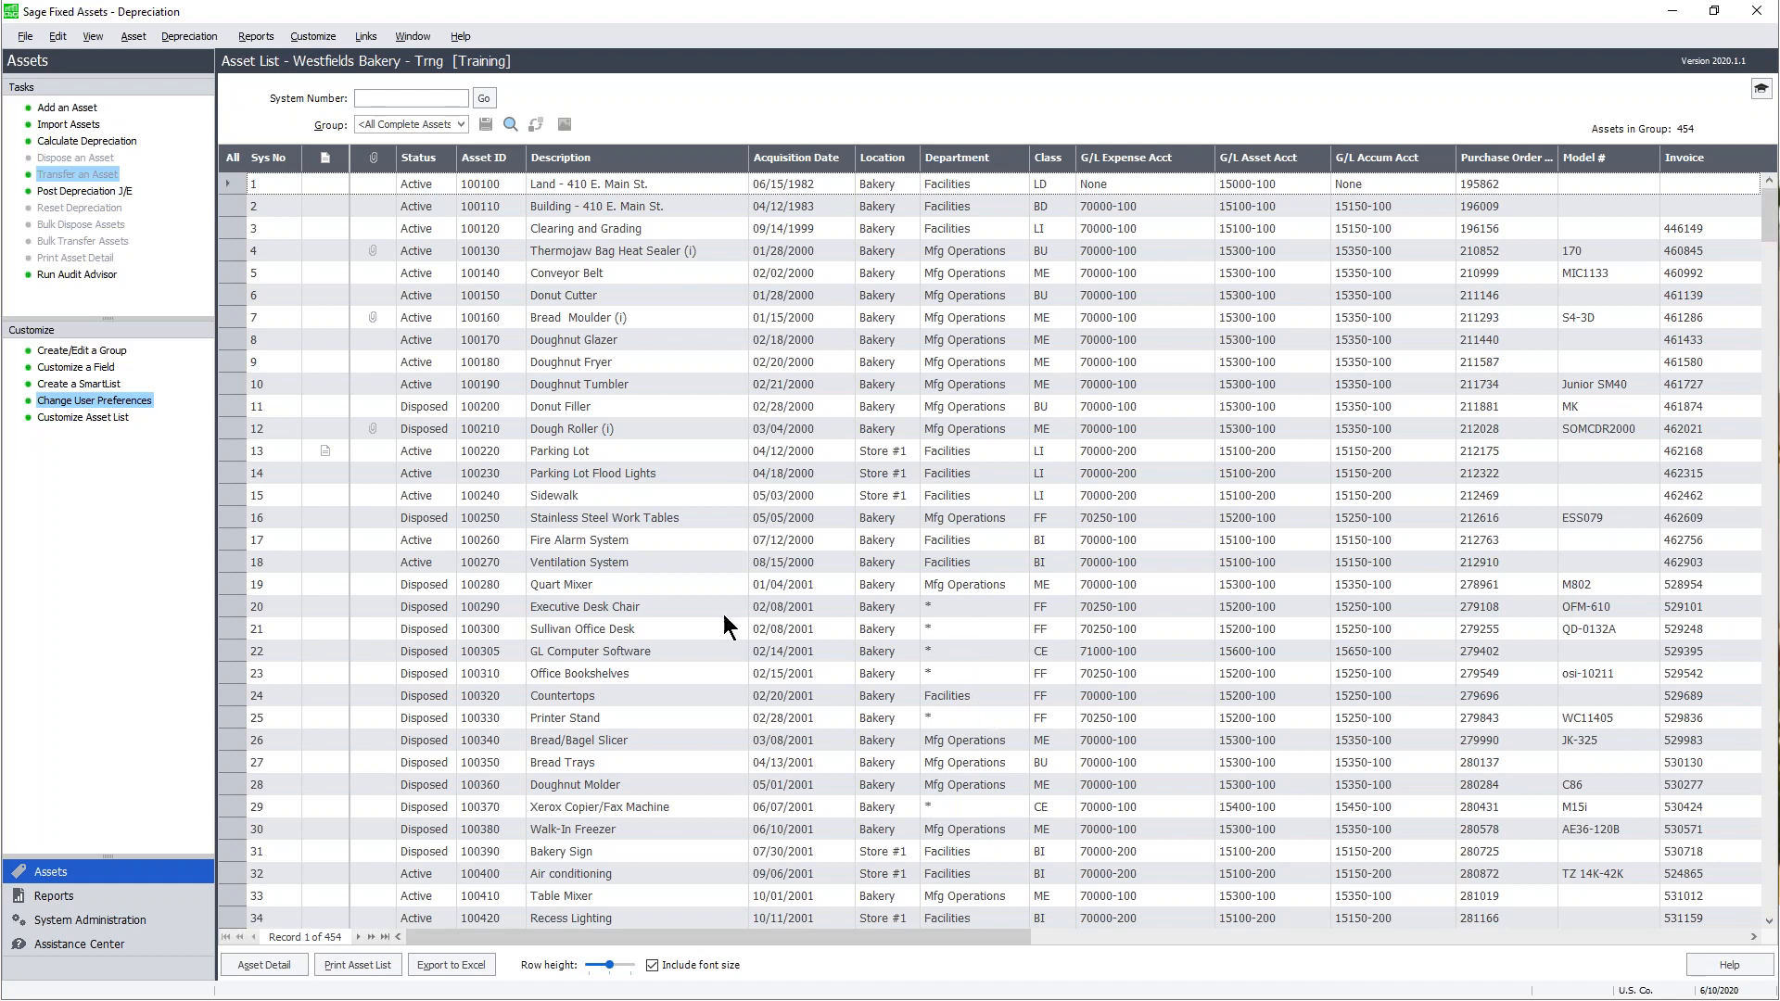
# - Add ten X's to restore the Department entry mask to 25 characters, and confirm
pyautogui.click(92, 367)
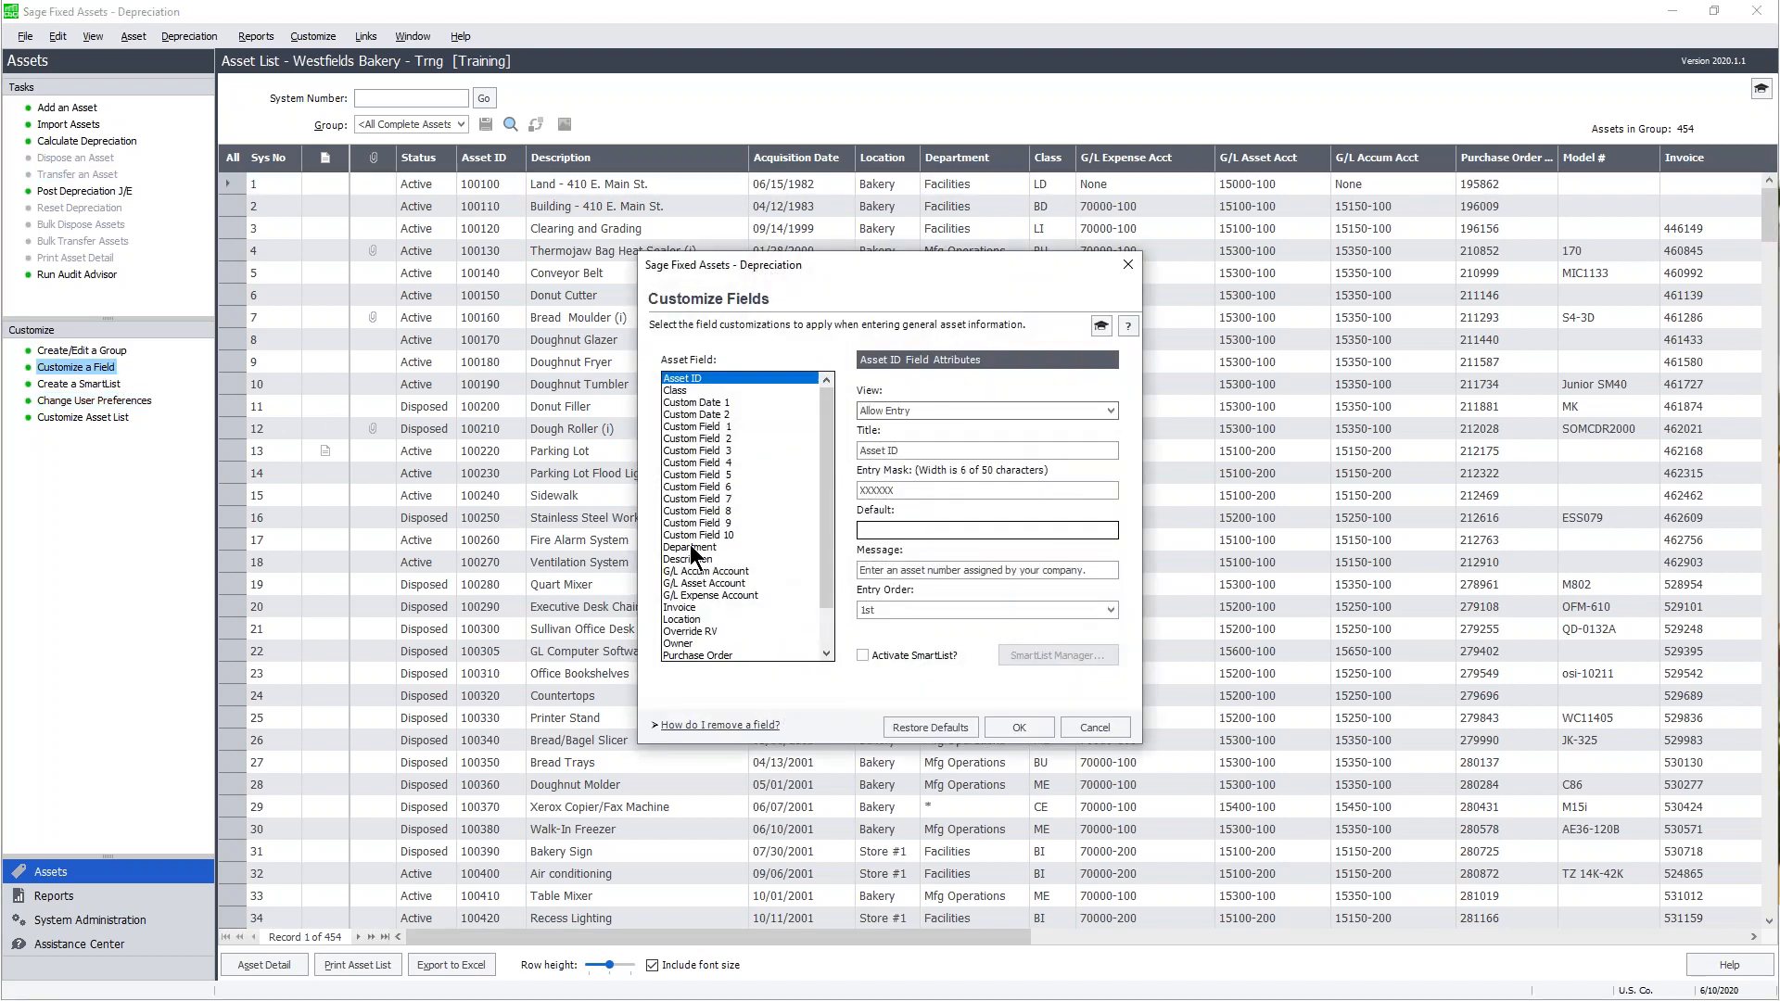
pyautogui.click(720, 548)
pyautogui.click(950, 488)
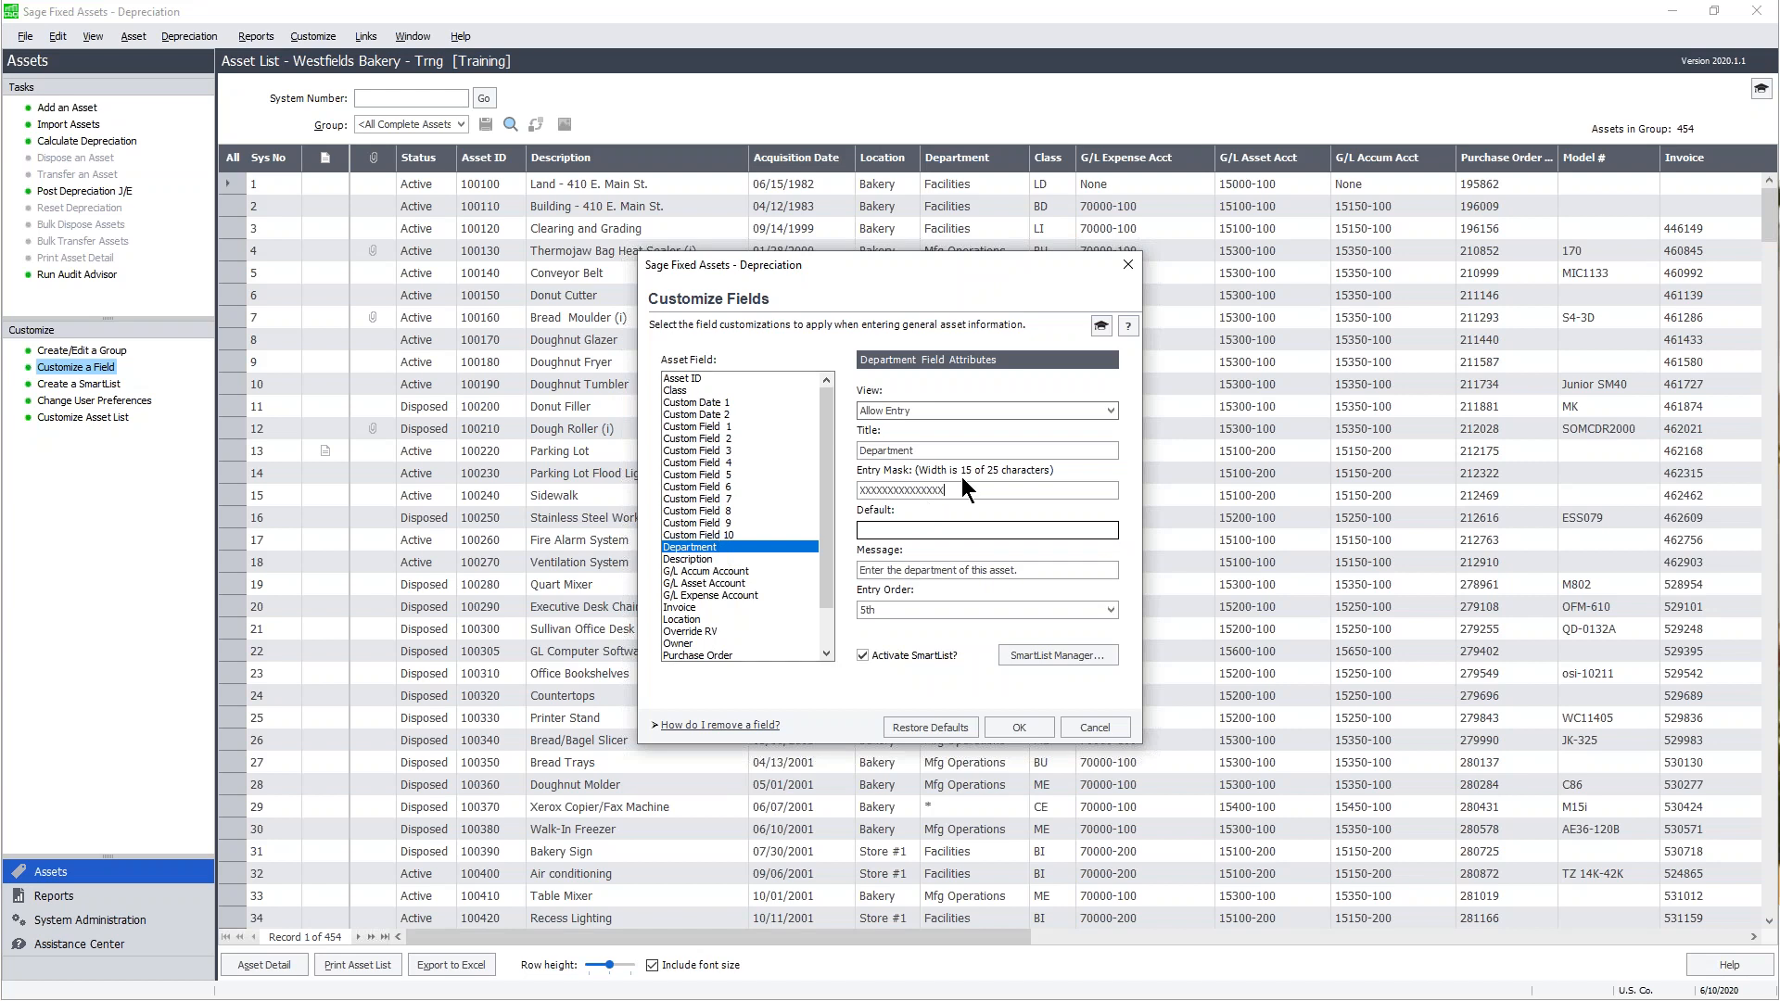
pyautogui.write('XXXXXXXXXX')
pyautogui.click(1035, 725)
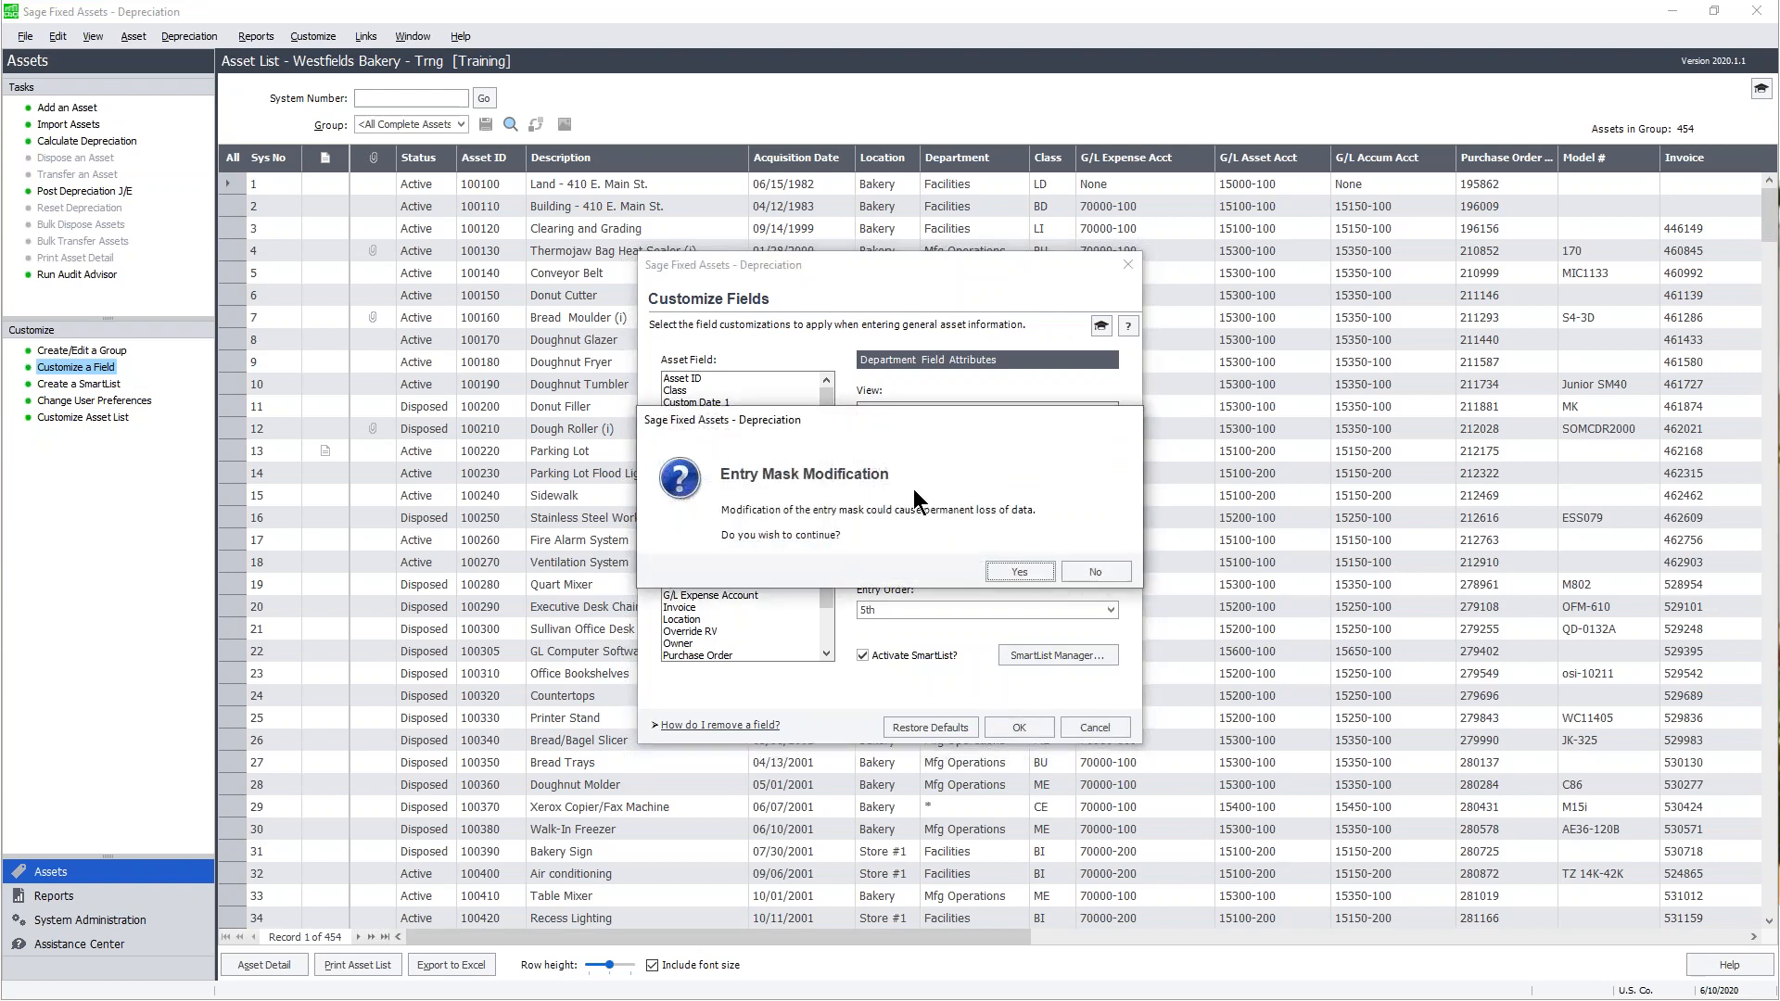
pyautogui.click(1036, 570)
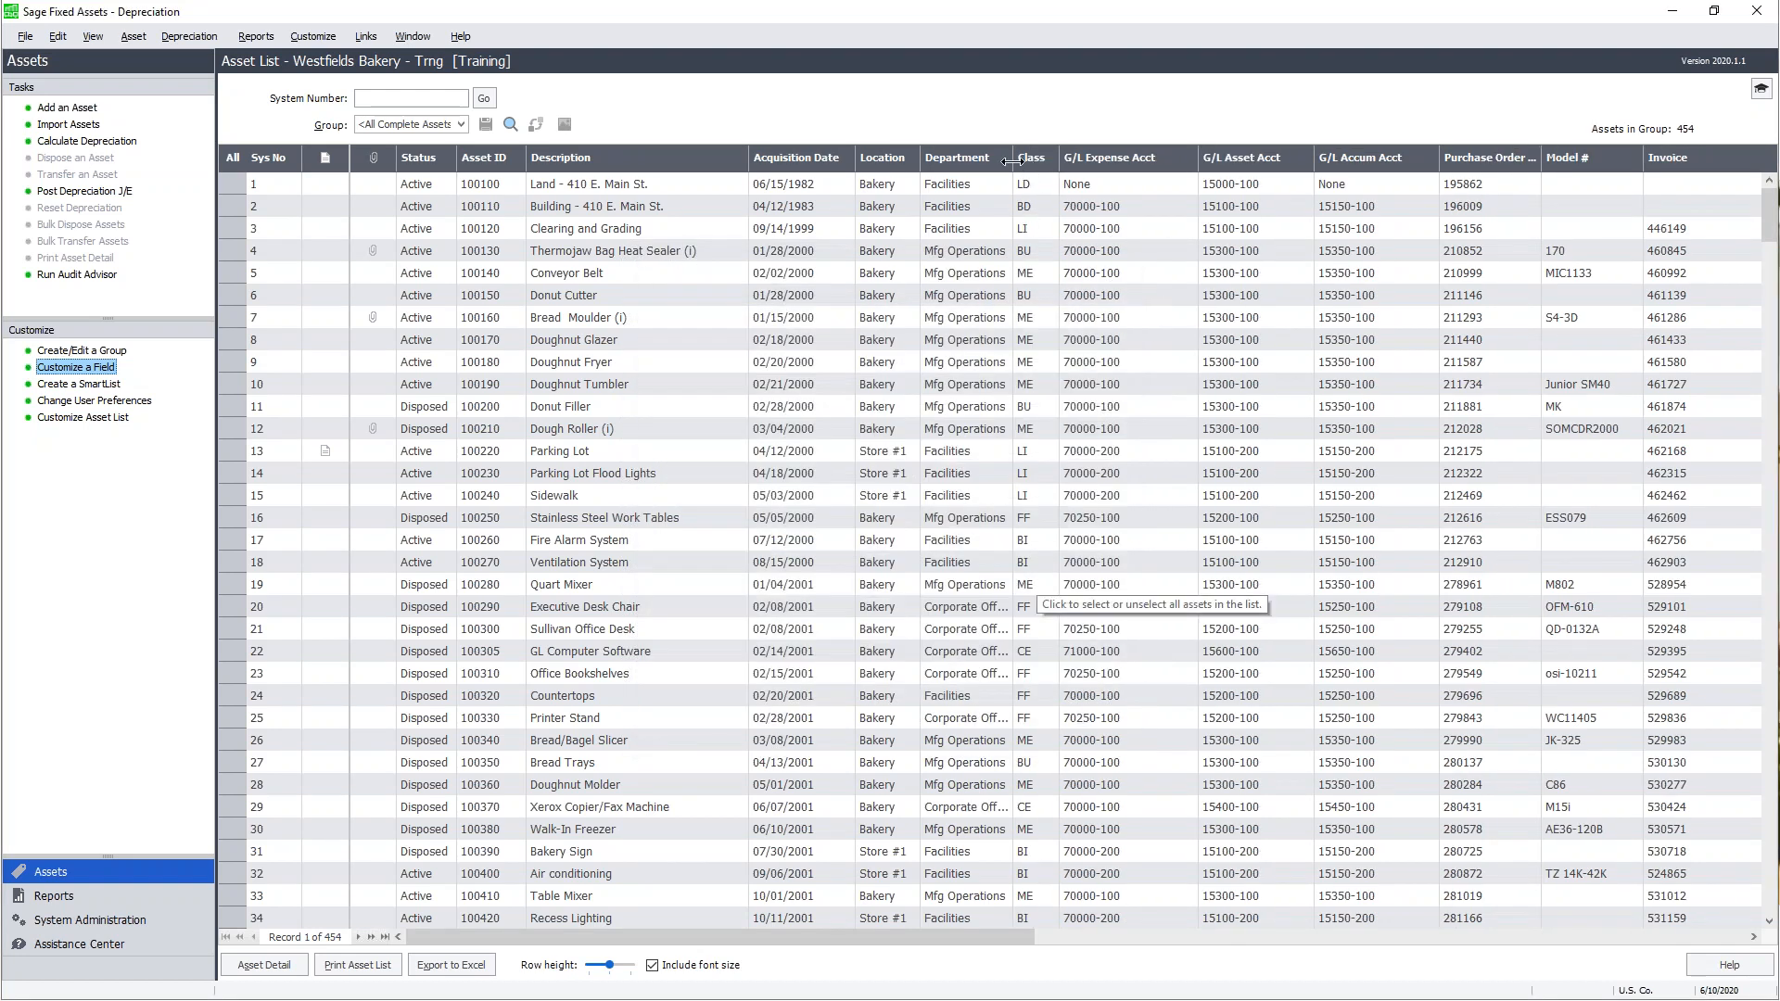
# - Widen the Department column until Corporate Office shows in full, then advance to the polling slide
pyautogui.moveTo(1012, 160); pyautogui.dragTo(1051, 160)
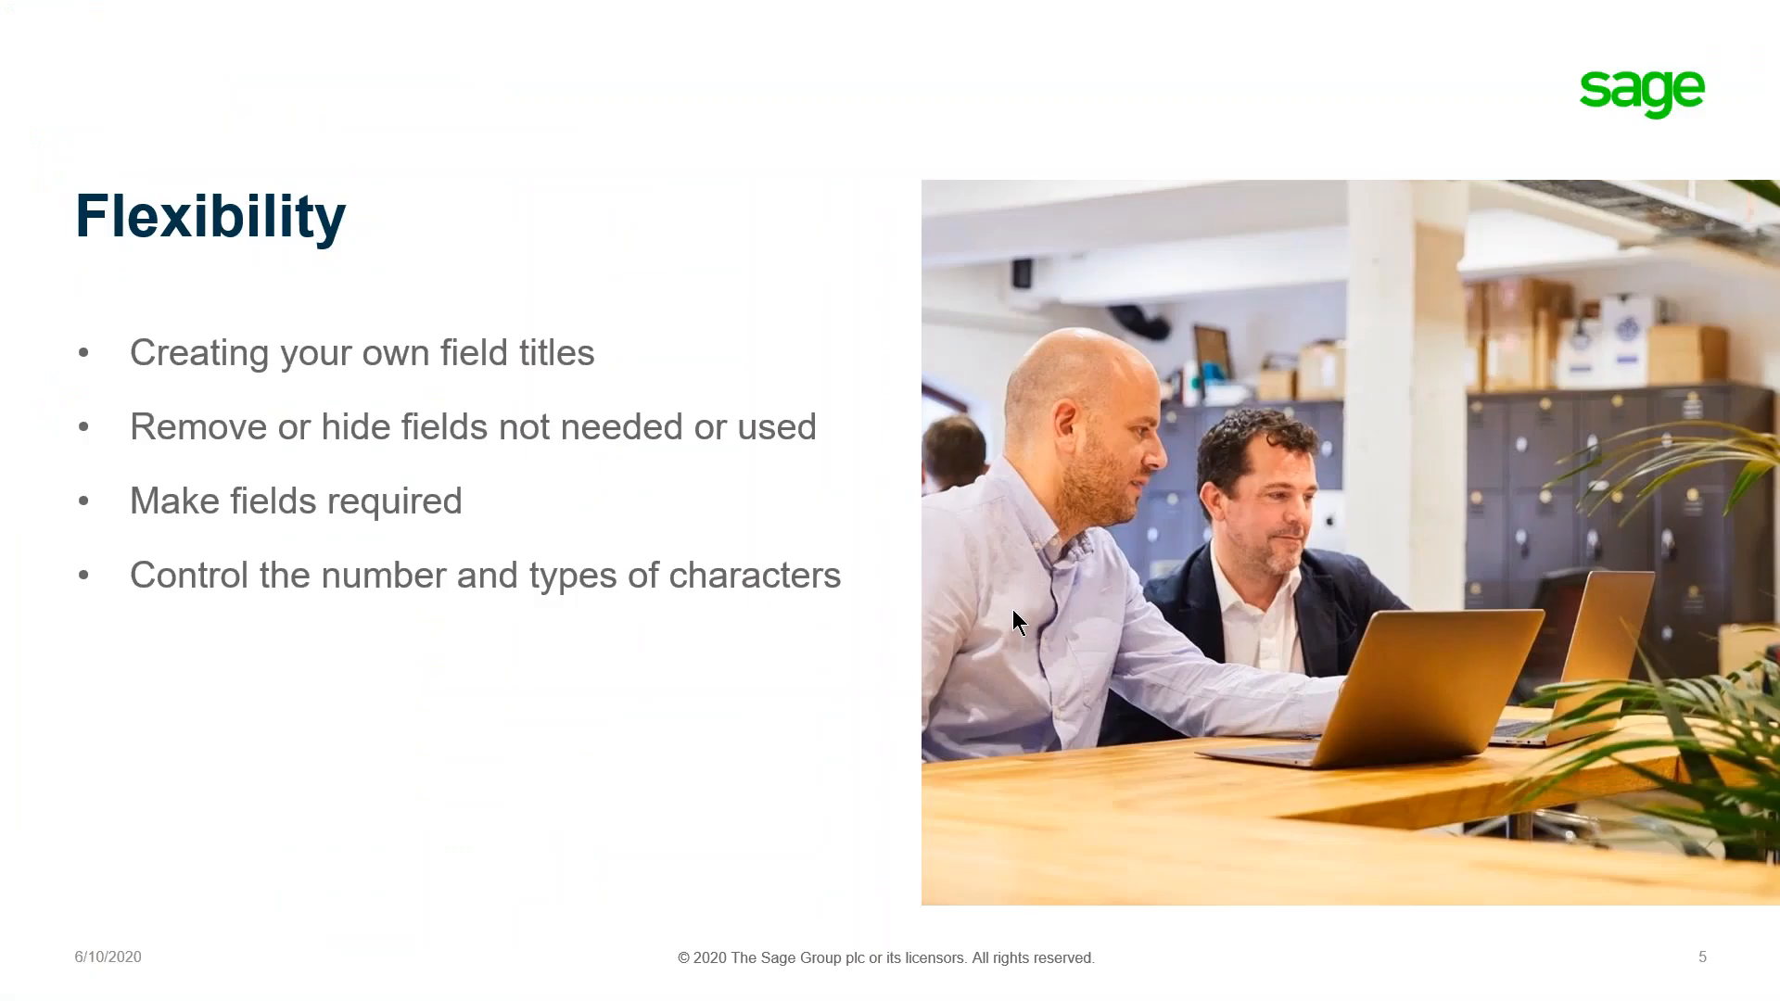
pyautogui.press('Right')
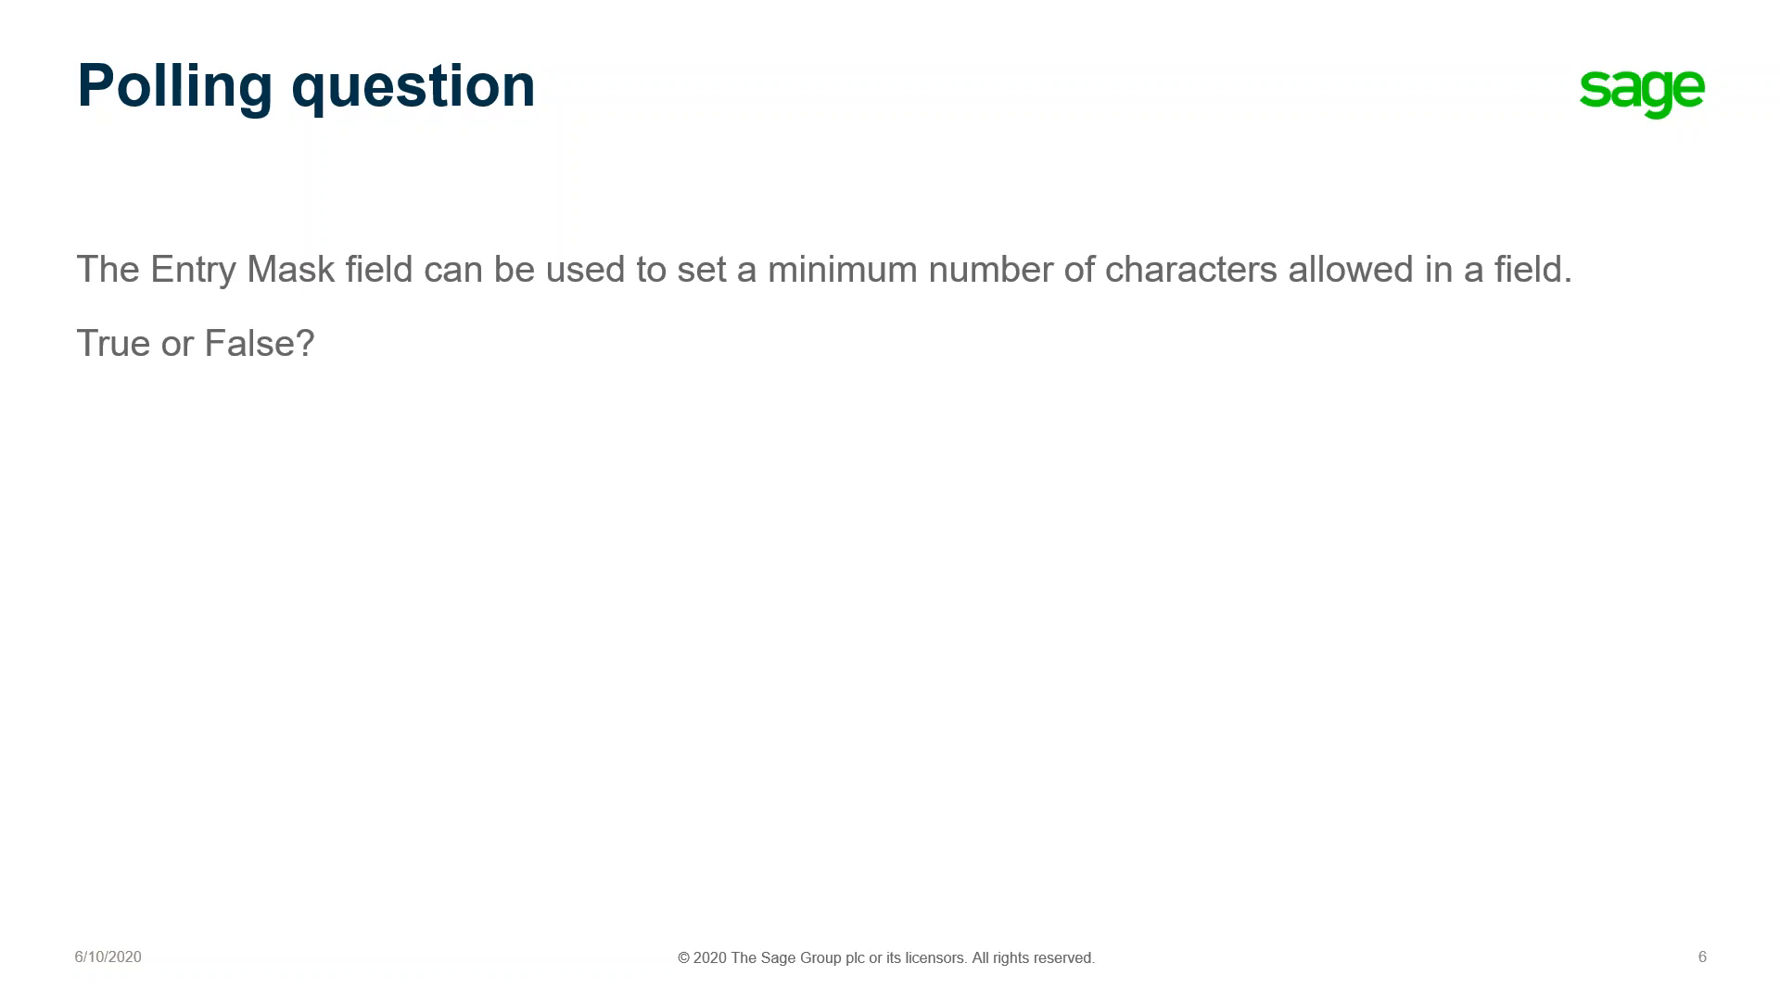
# - Reveal the polling answer: False, only a maximum character count can be set
pyautogui.press('Right')
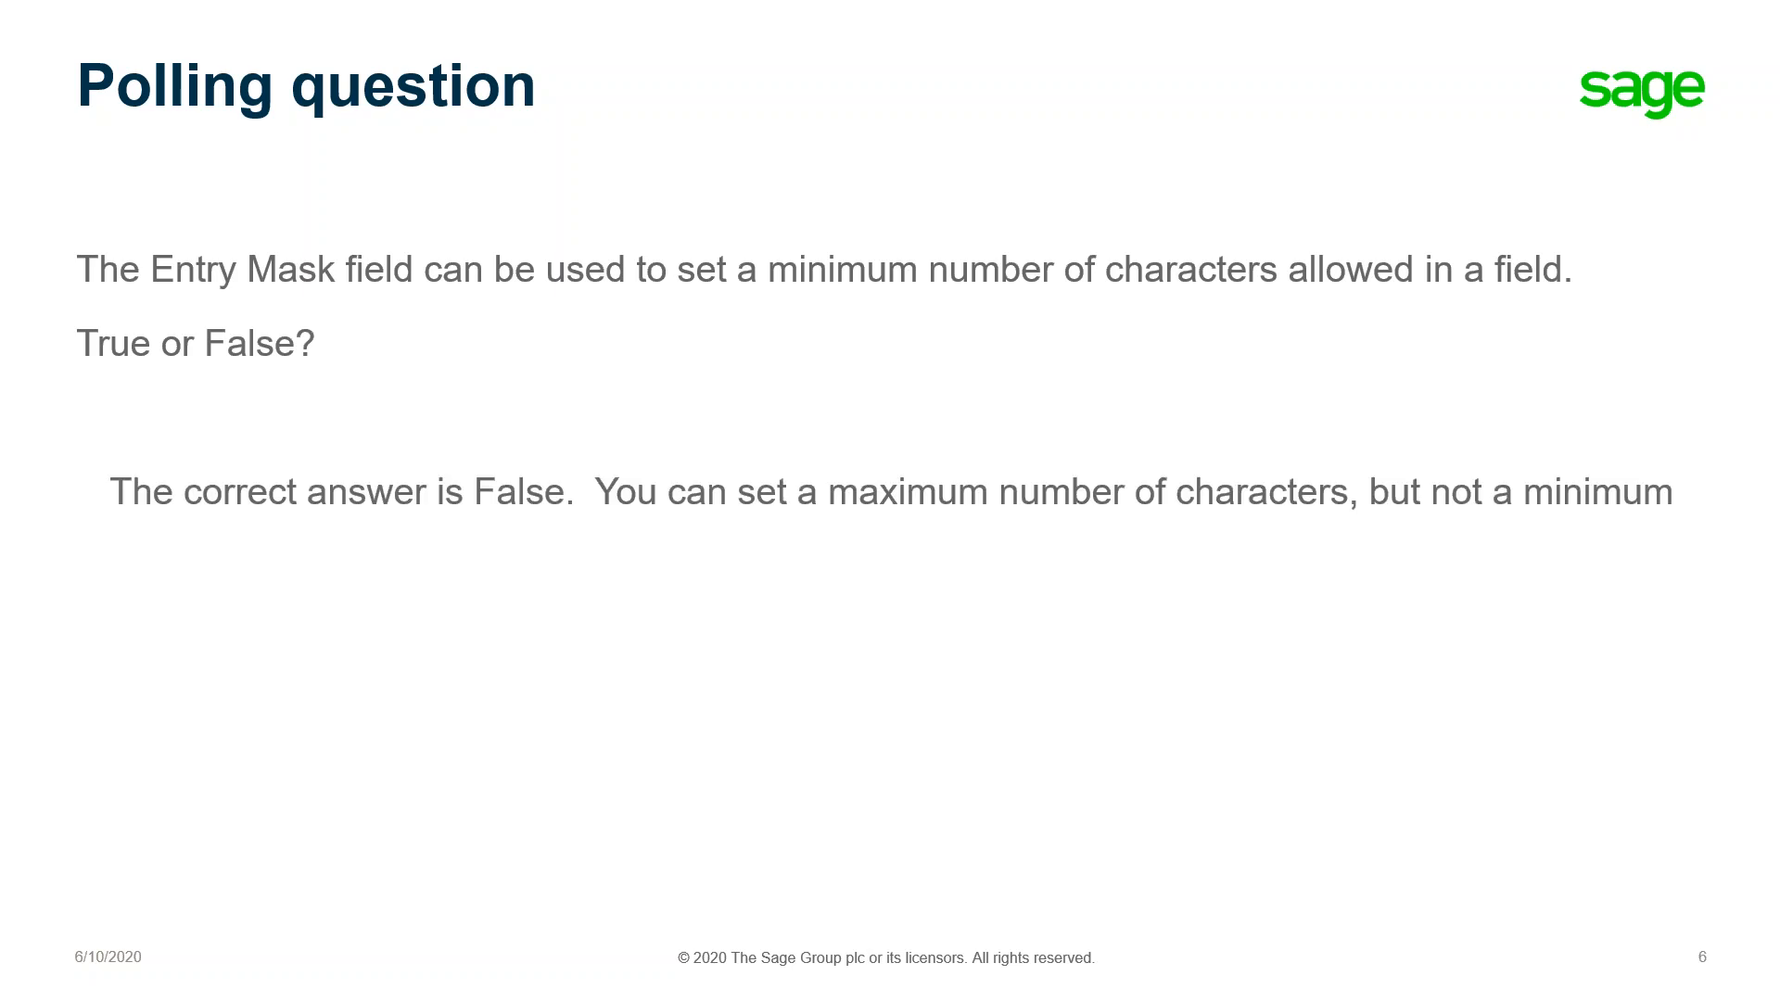
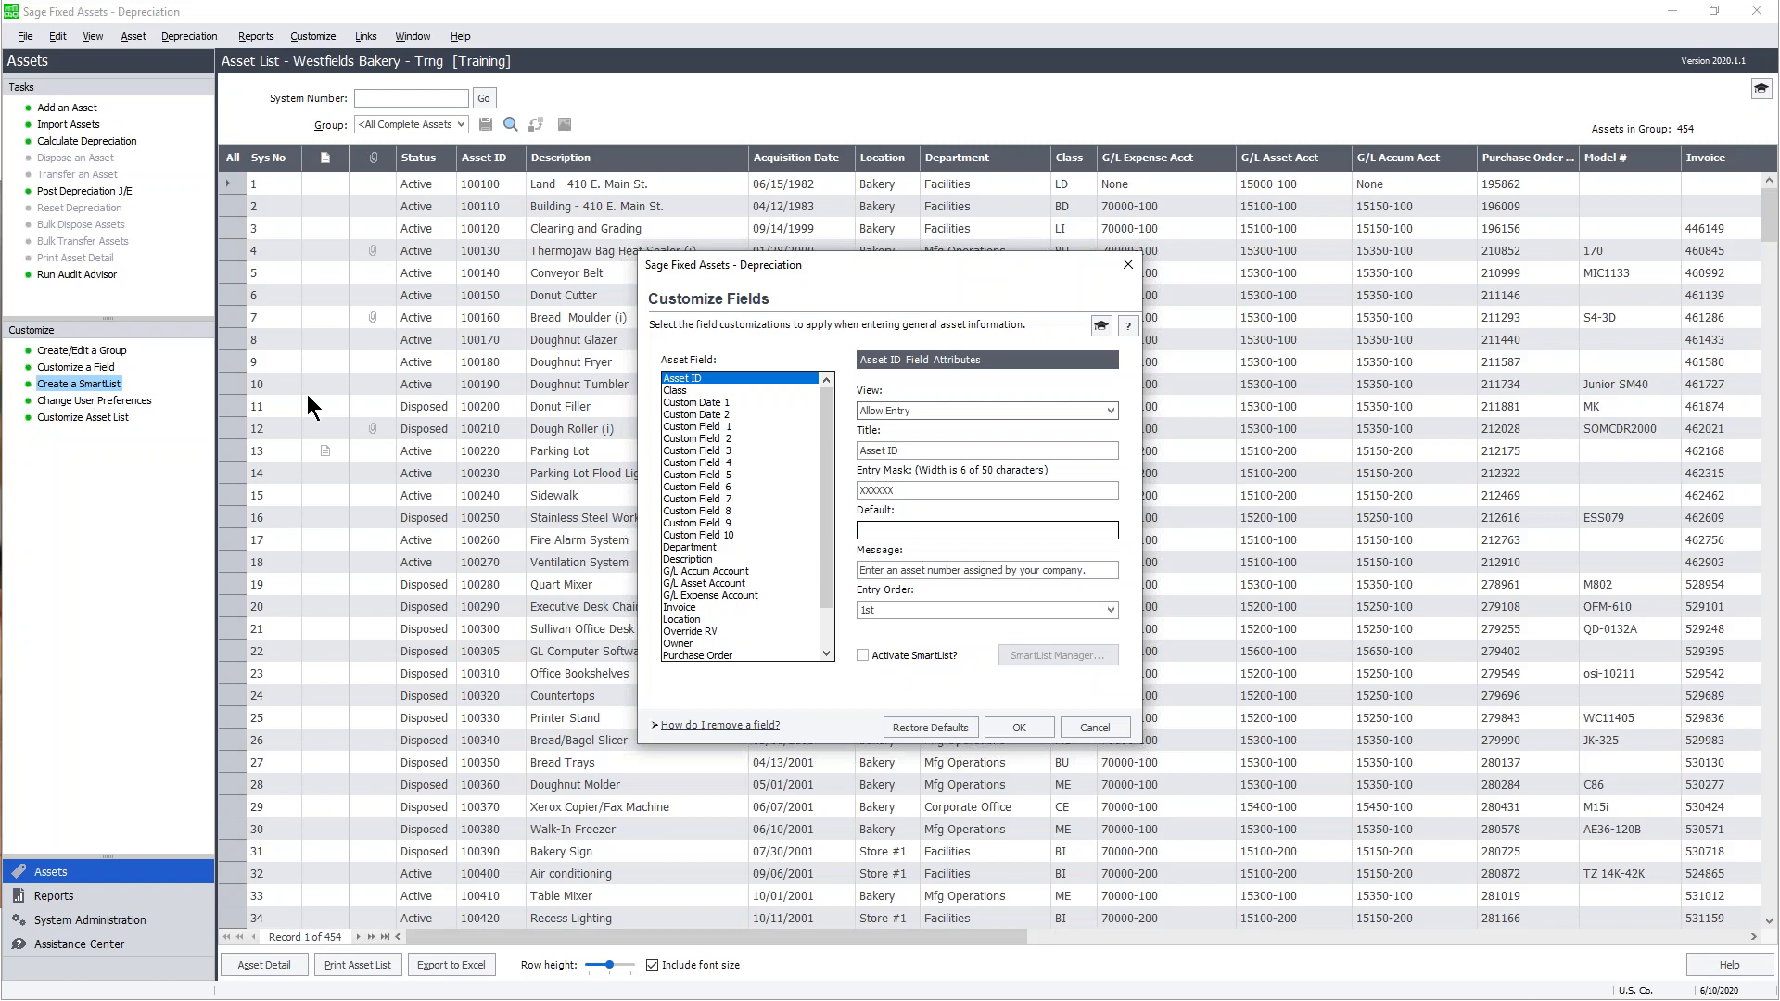
# - Select Custom Field 5 ('Data entry by:') and activate its SmartList
pyautogui.click(704, 472)
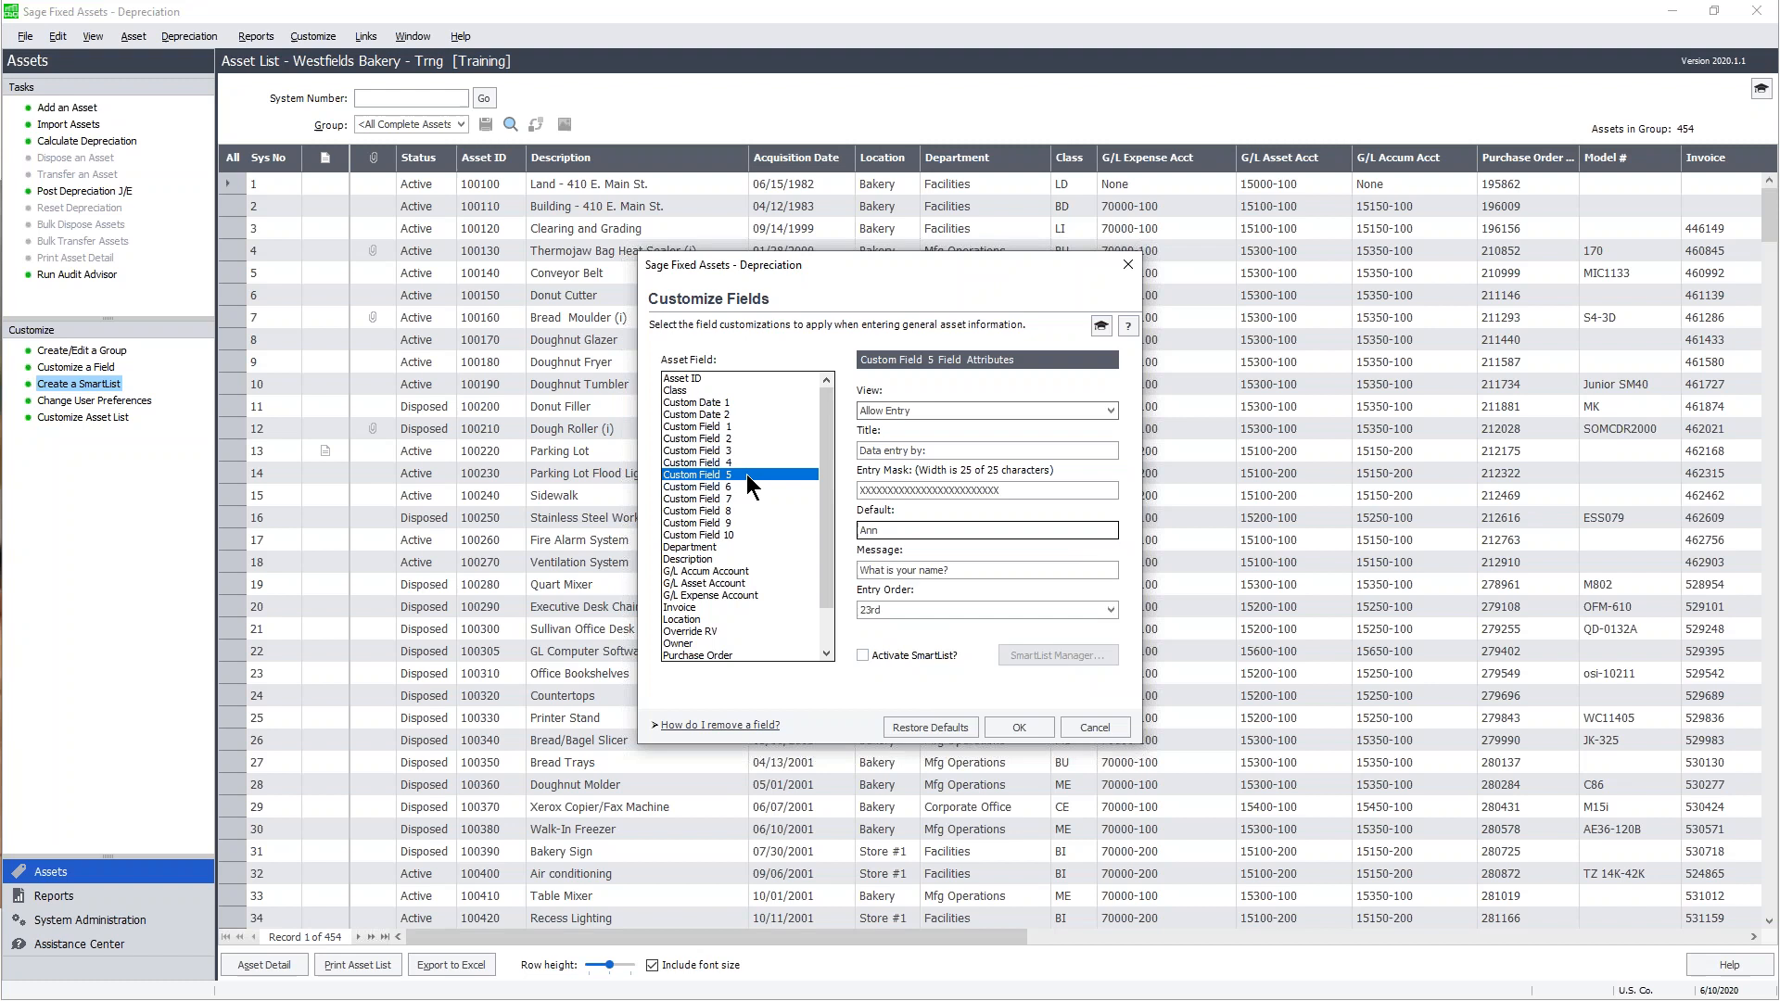
pyautogui.click(862, 655)
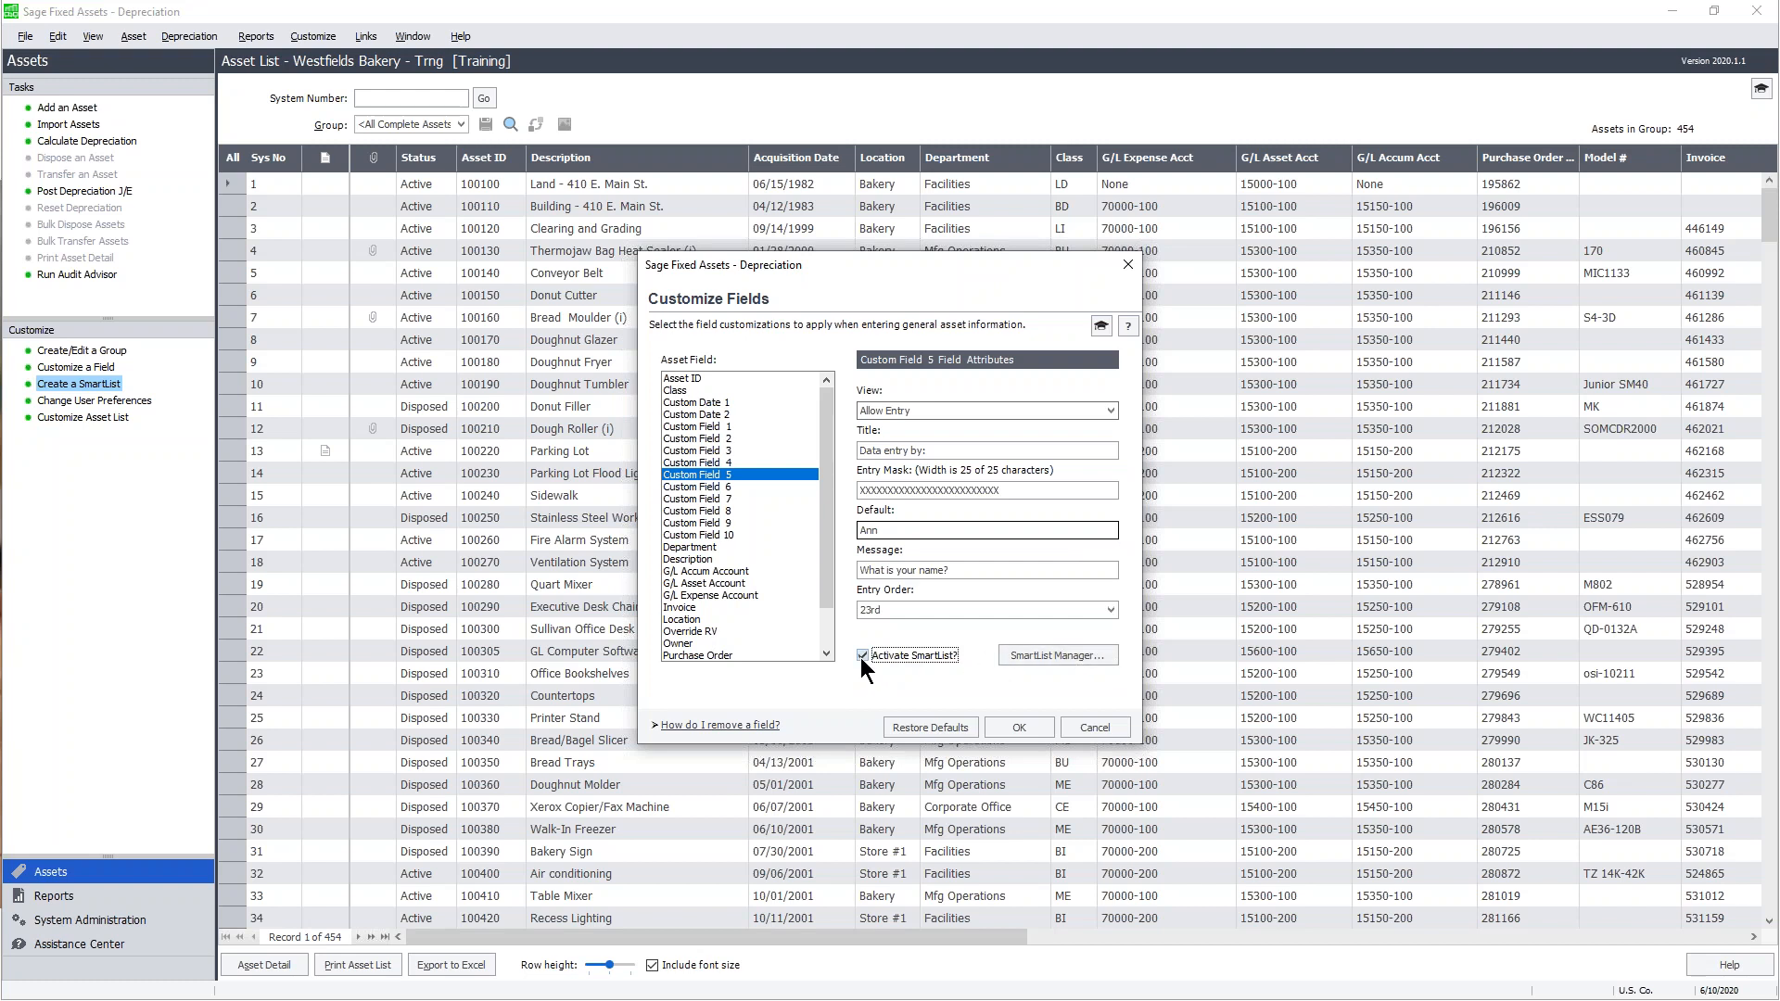
# - In SmartList Manager, add a person's name described as Accountant, then enter a second name
pyautogui.click(1078, 654)
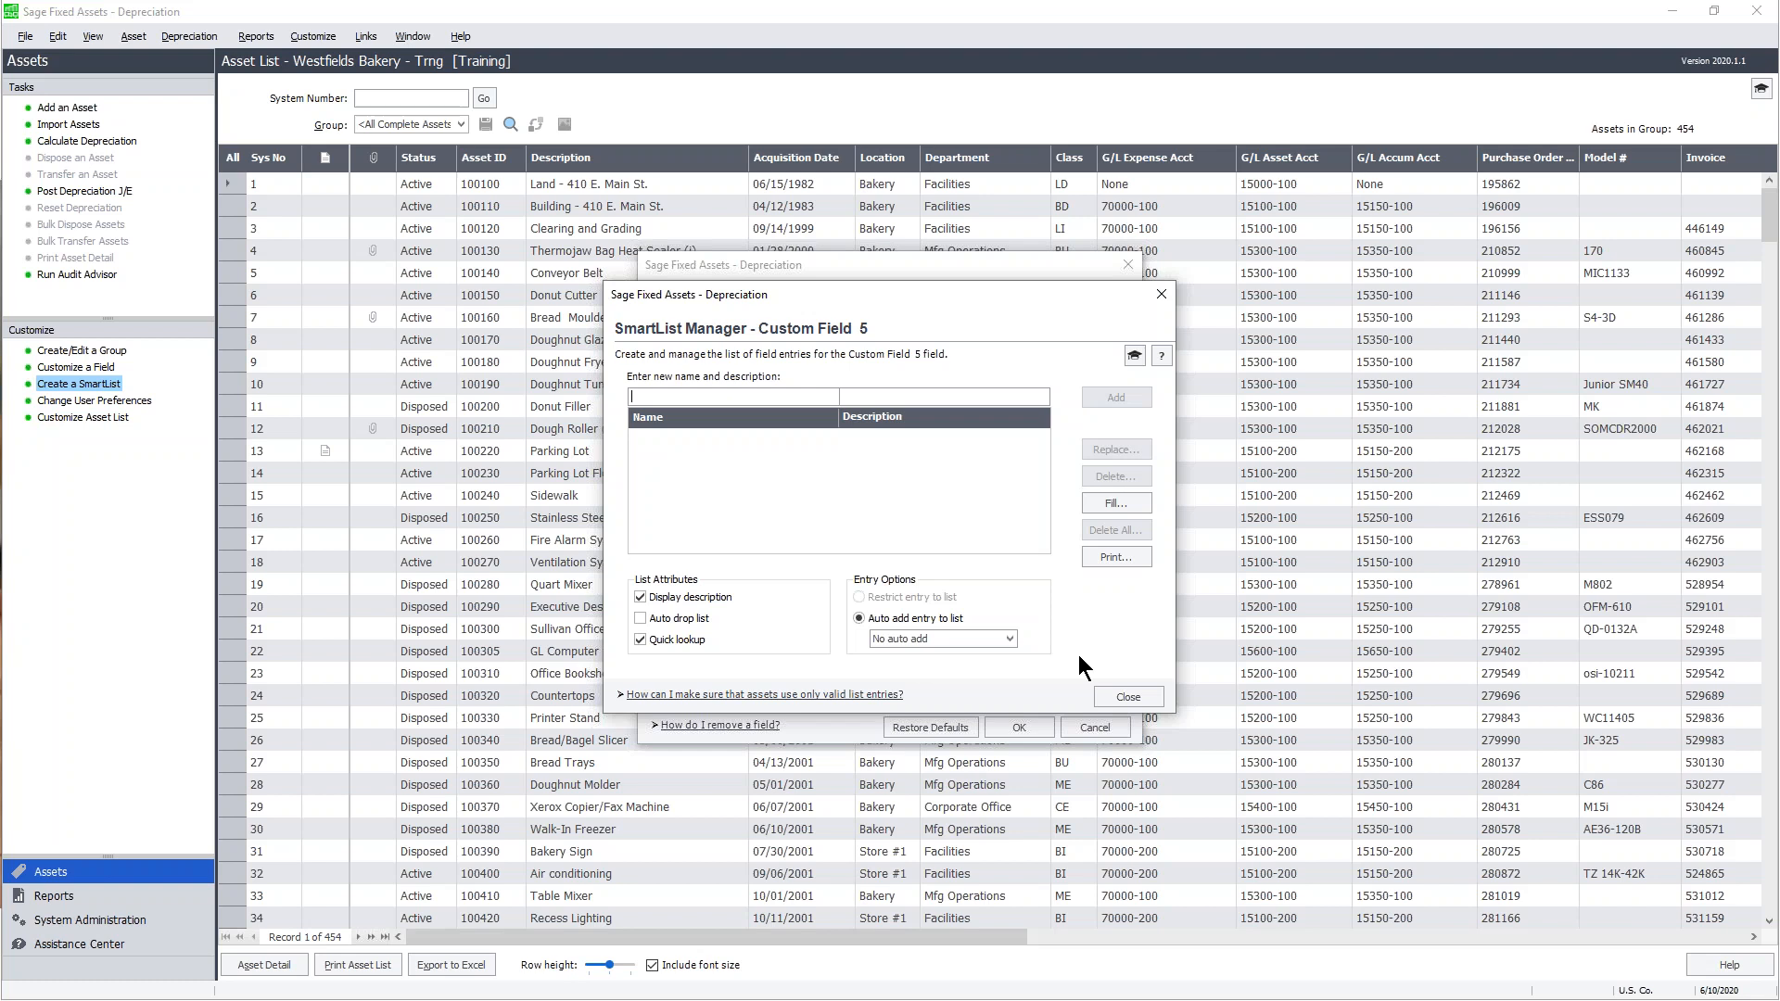
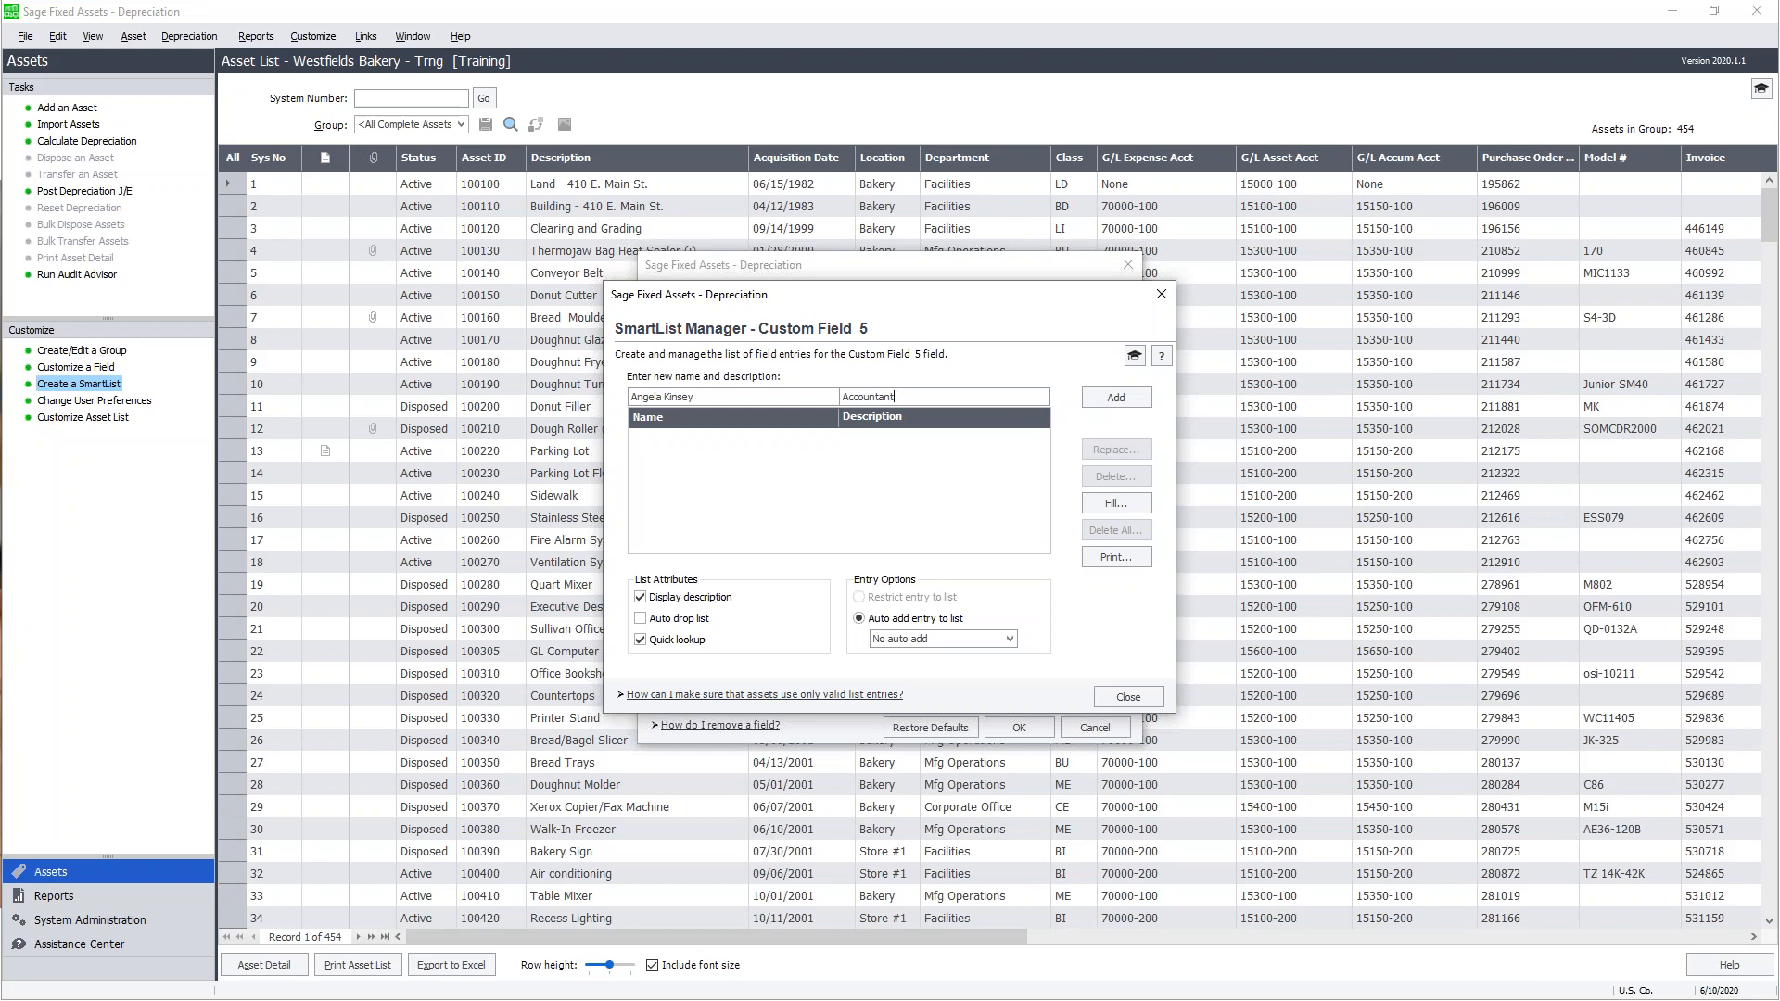
pyautogui.click(1128, 397)
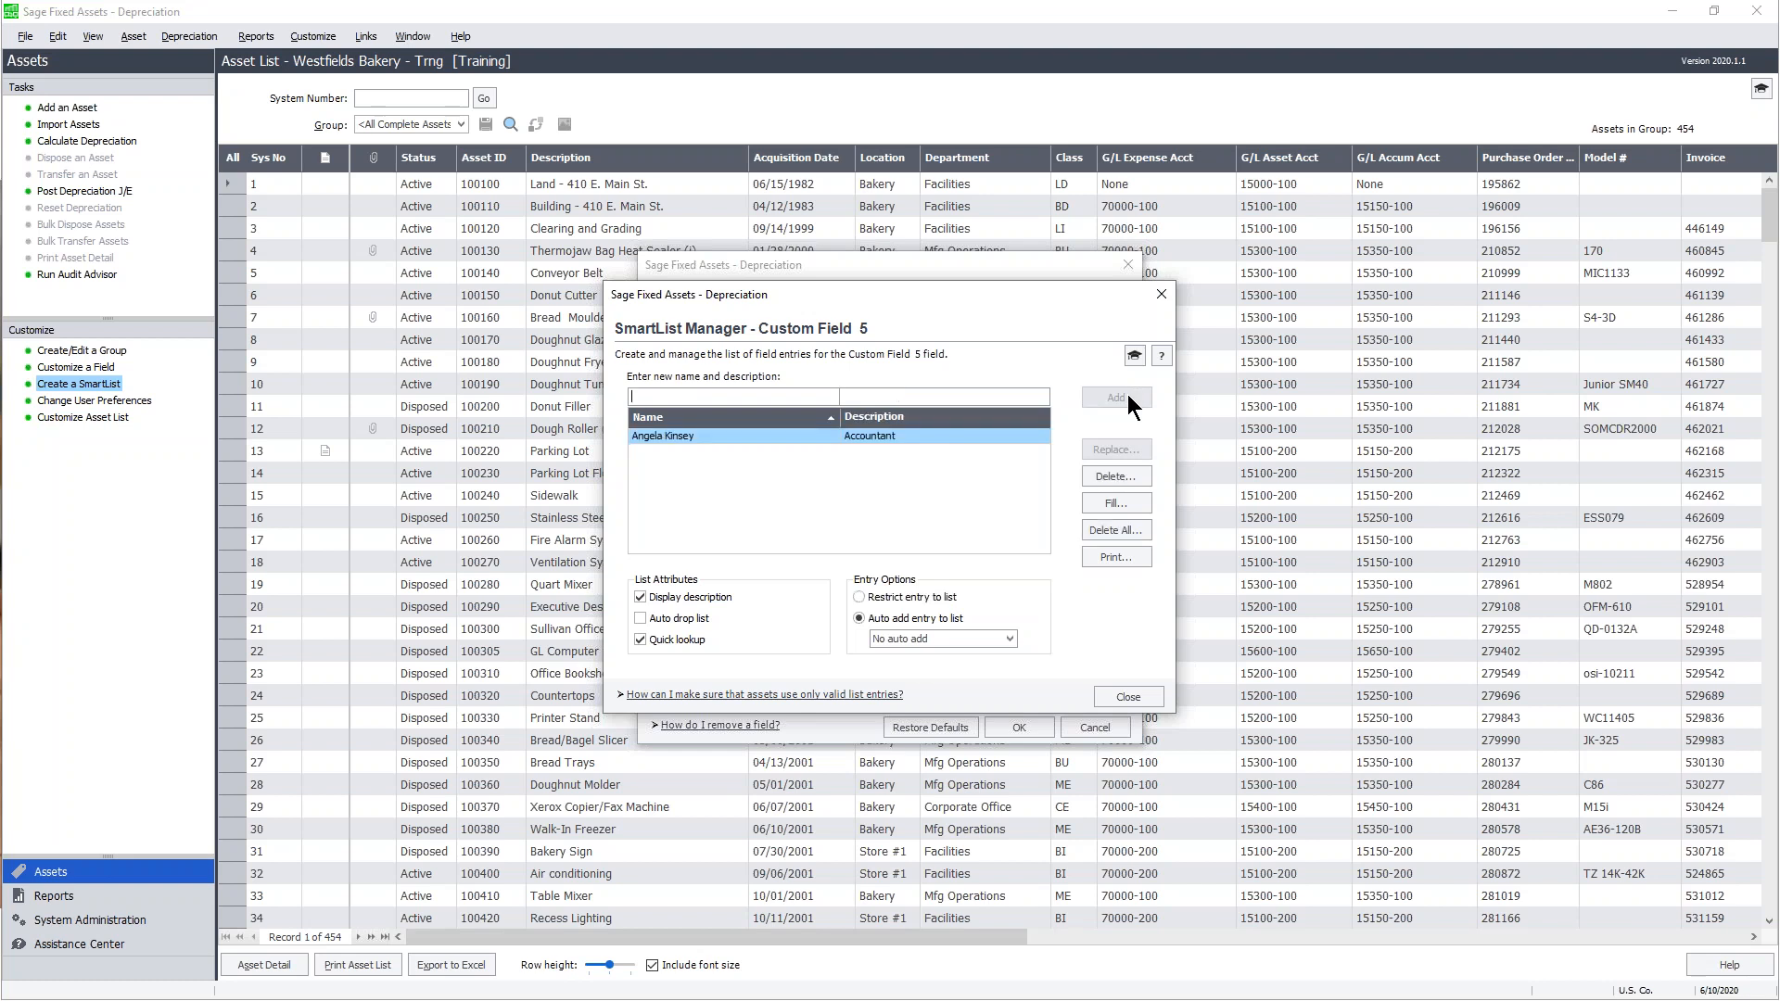
pyautogui.click(744, 397)
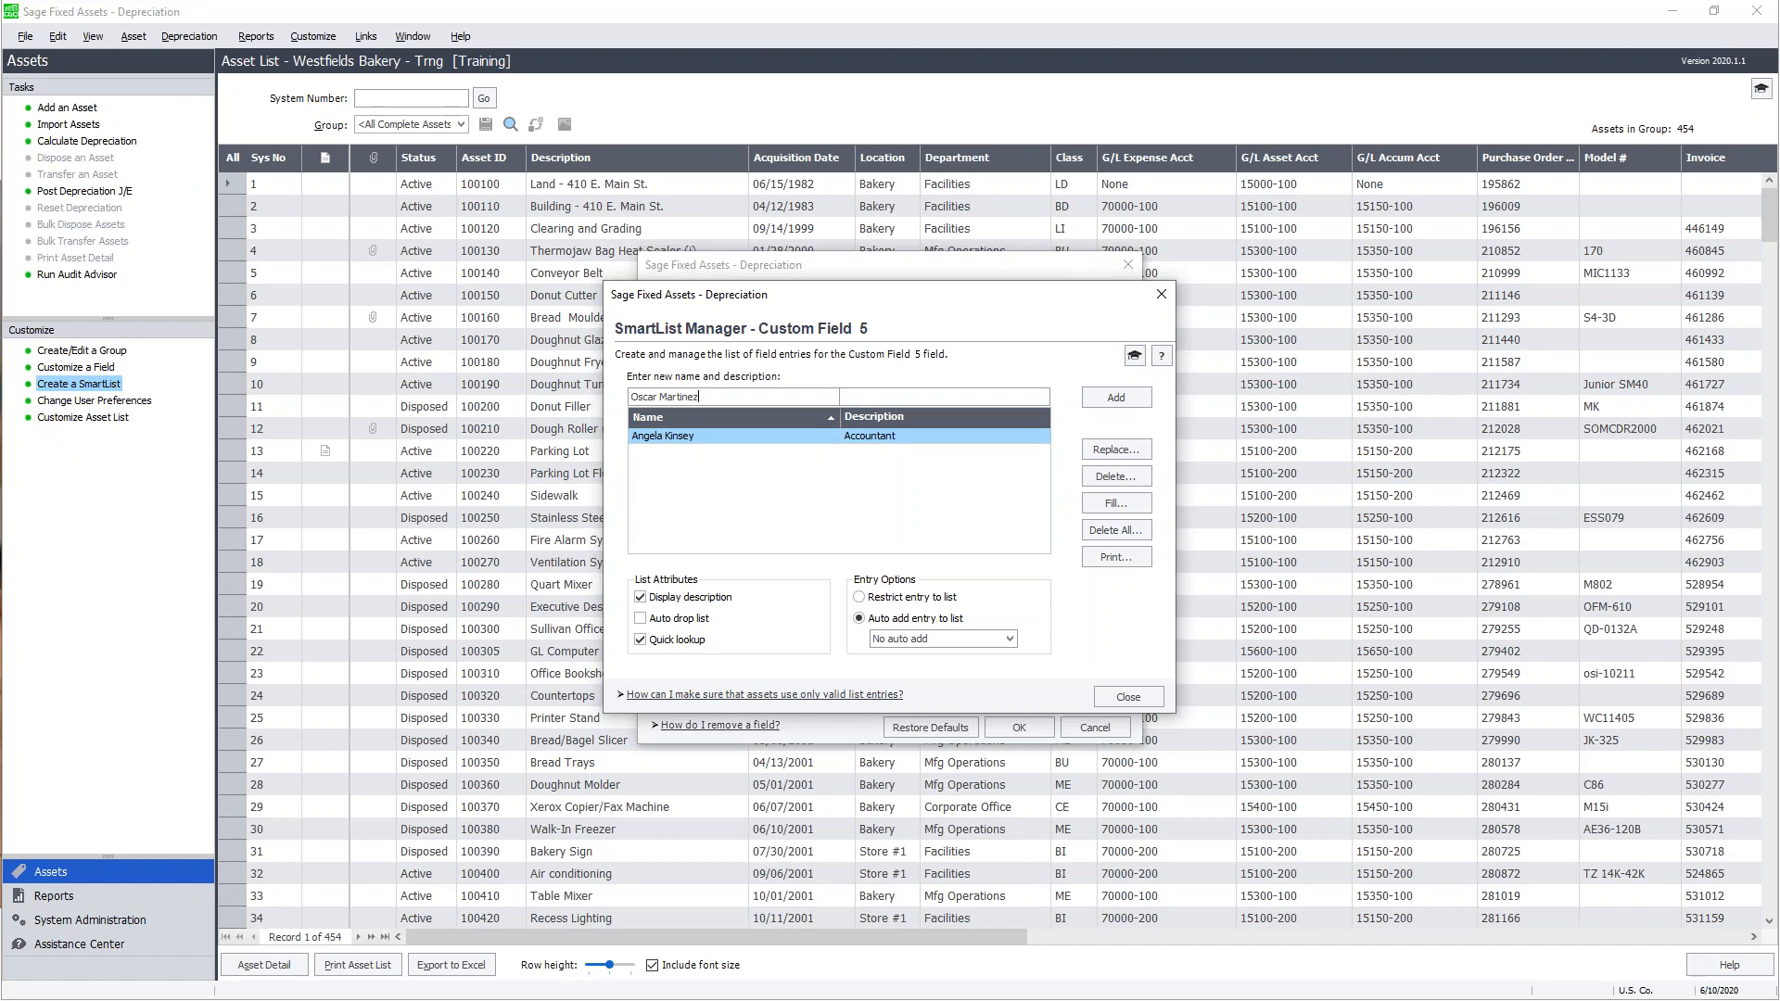
# - Add the second and third names, then request a fill of the list from existing asset values
pyautogui.click(1116, 397)
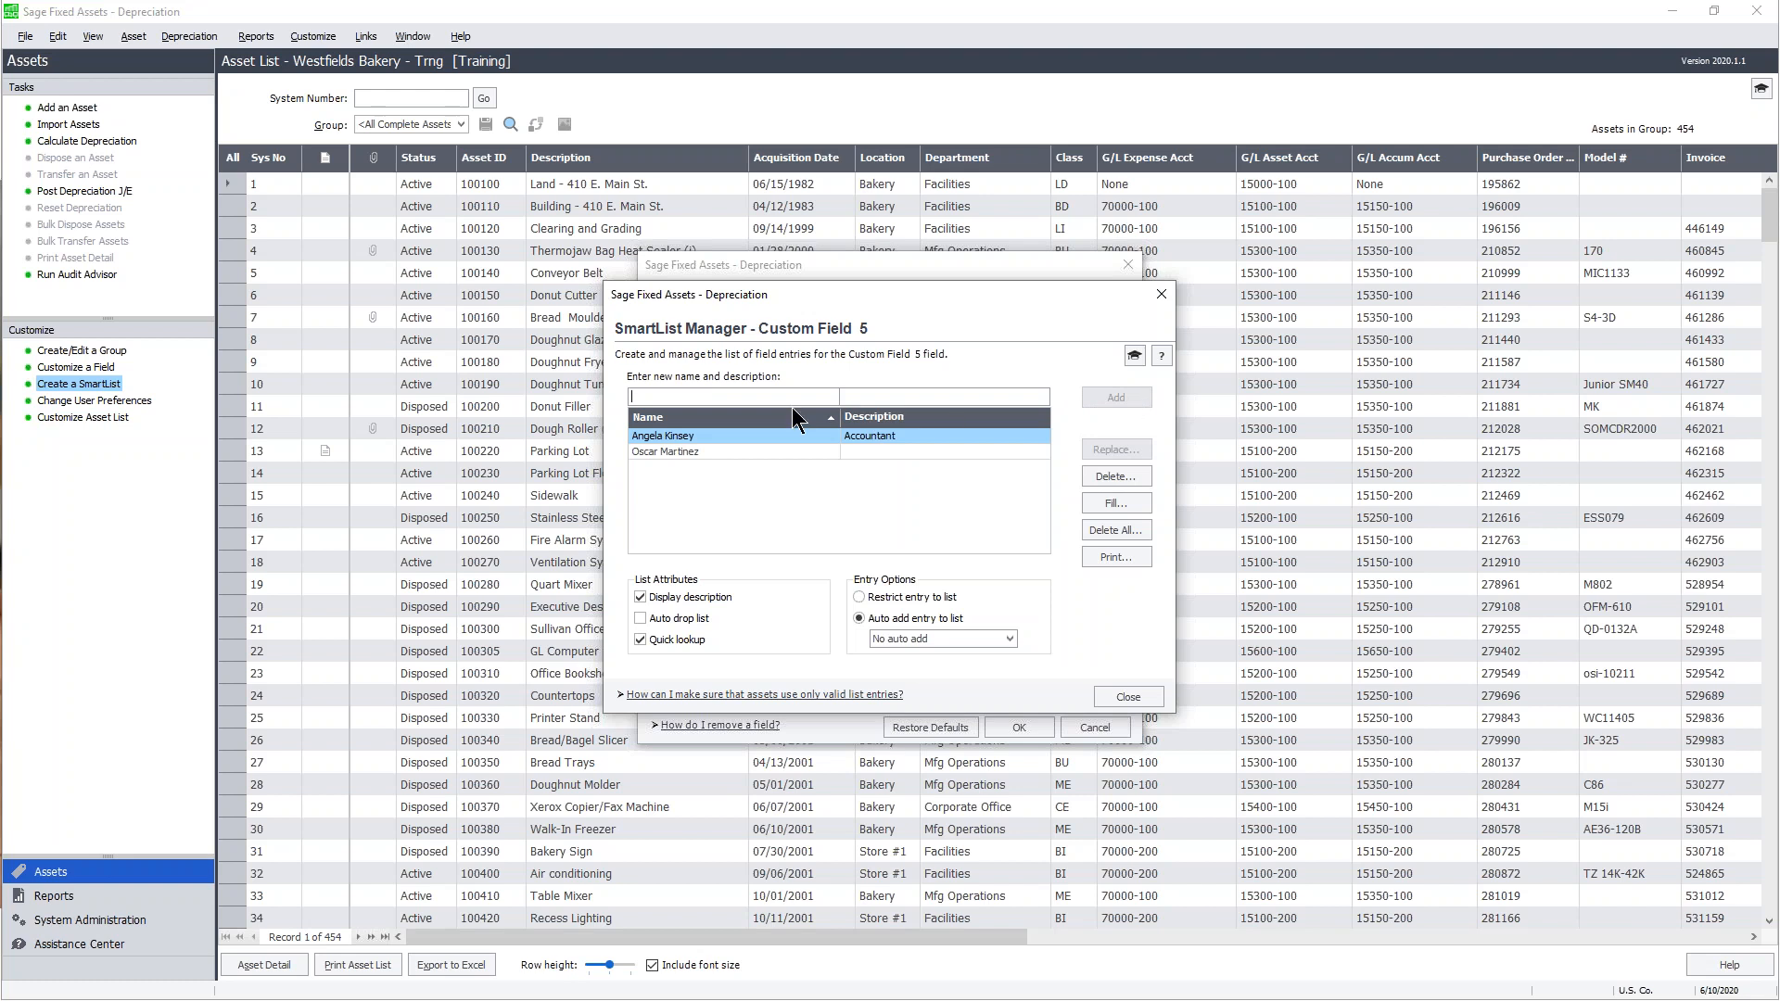
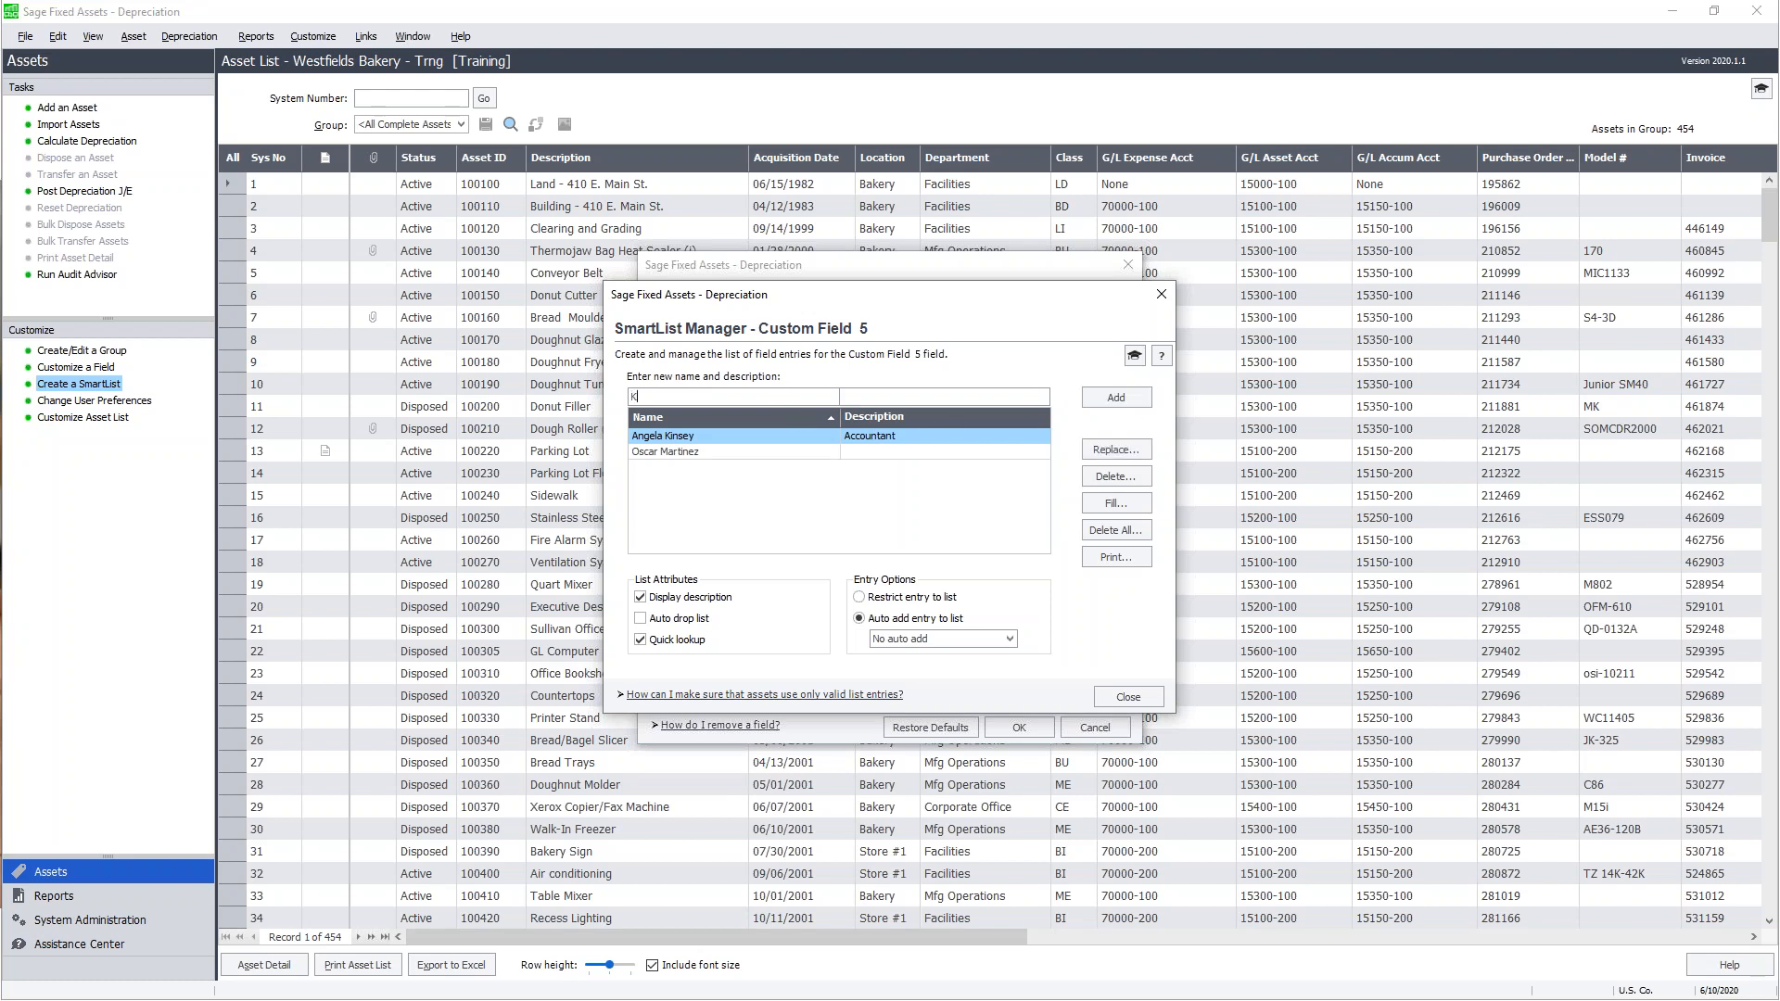
pyautogui.click(1116, 395)
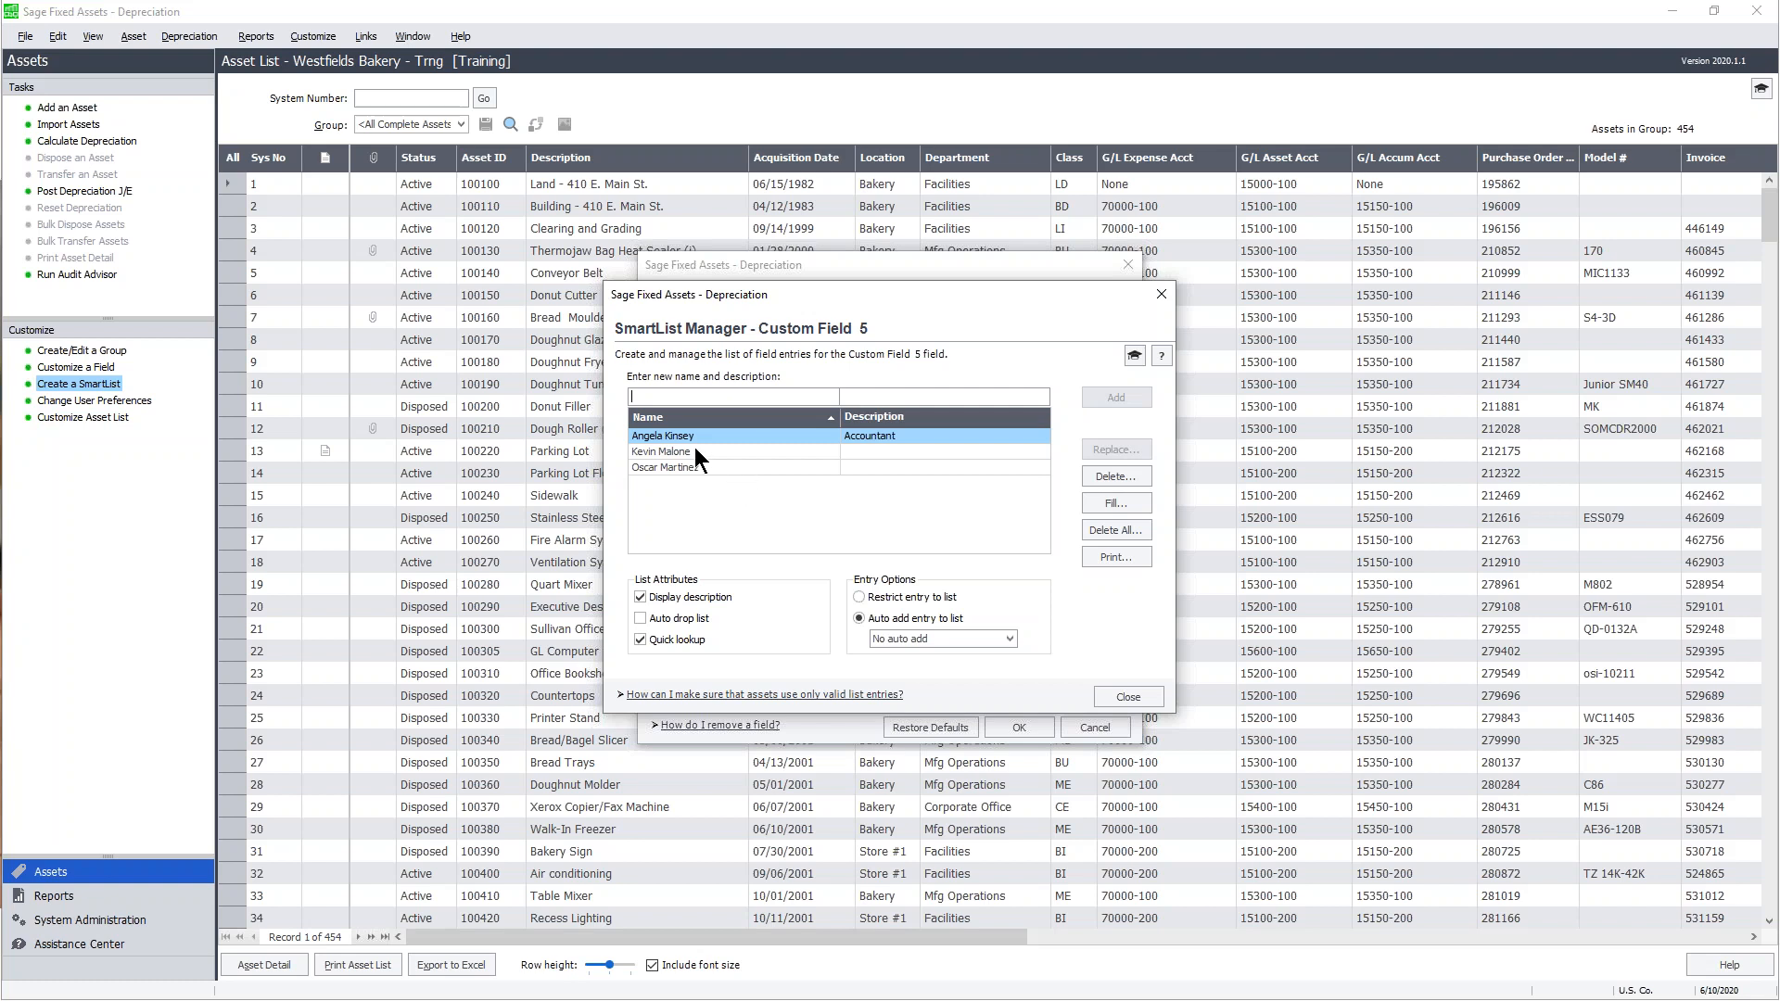
pyautogui.click(669, 399)
pyautogui.click(1133, 500)
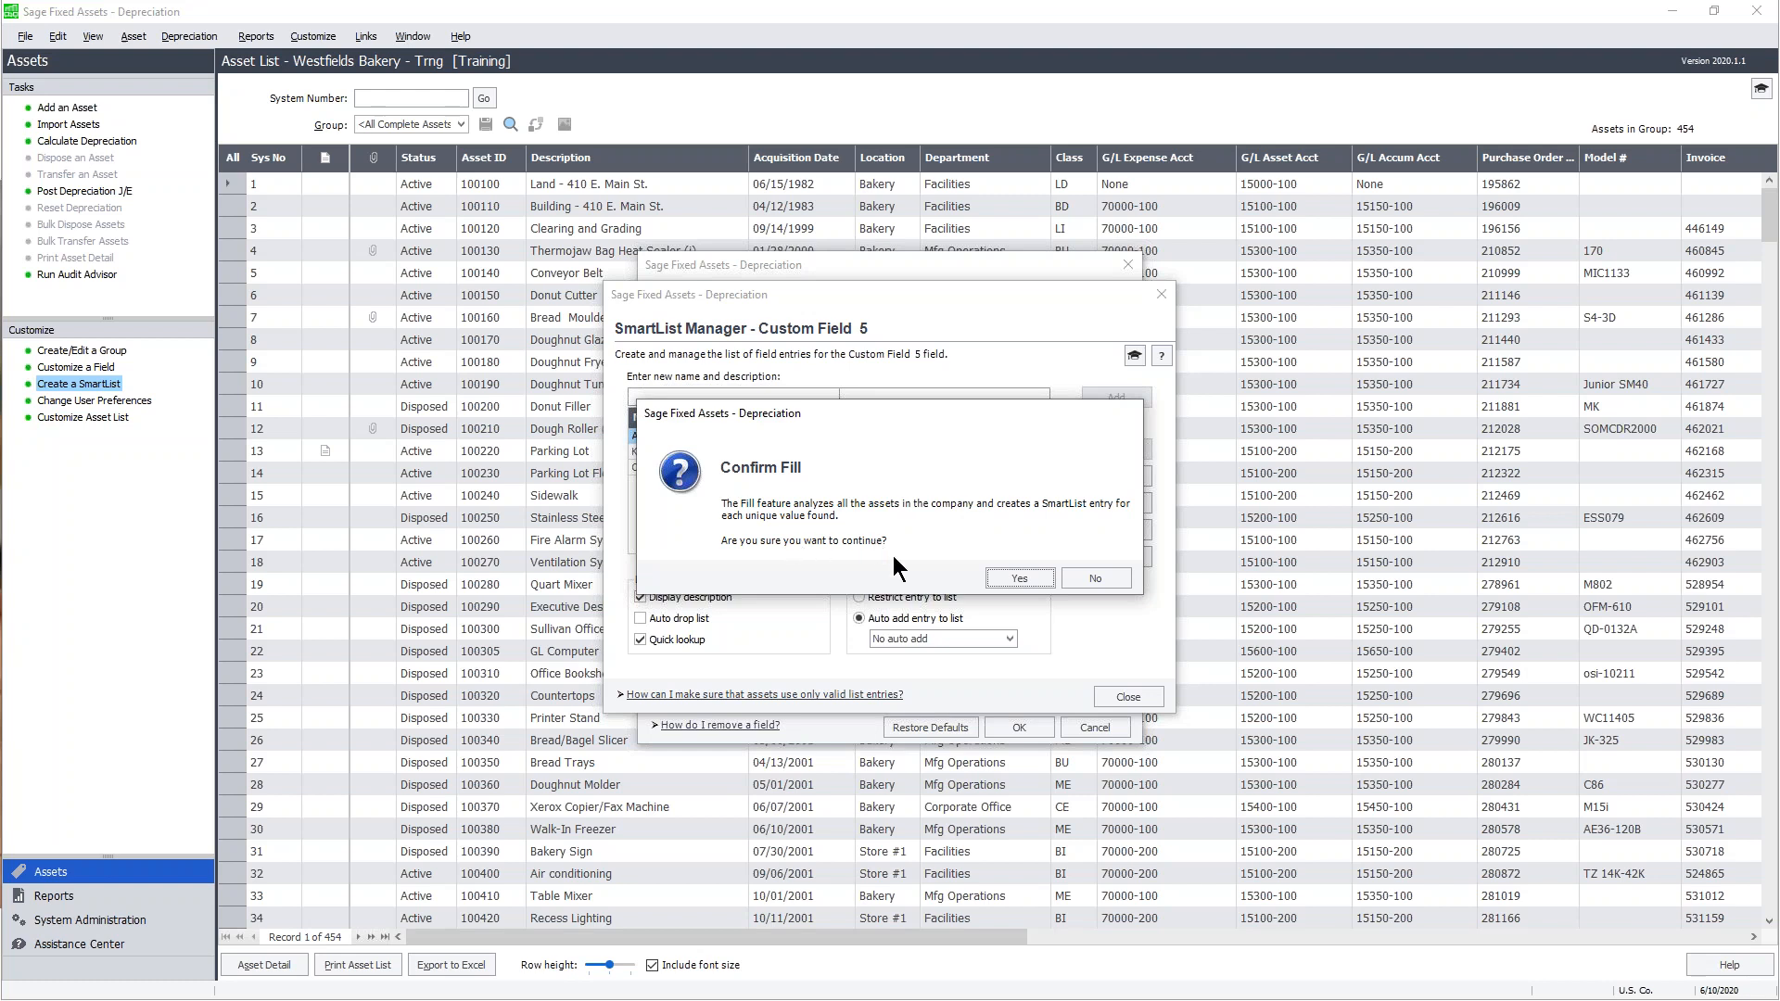
# - Confirm the fill and select the short entry it added to the list
pyautogui.click(1019, 577)
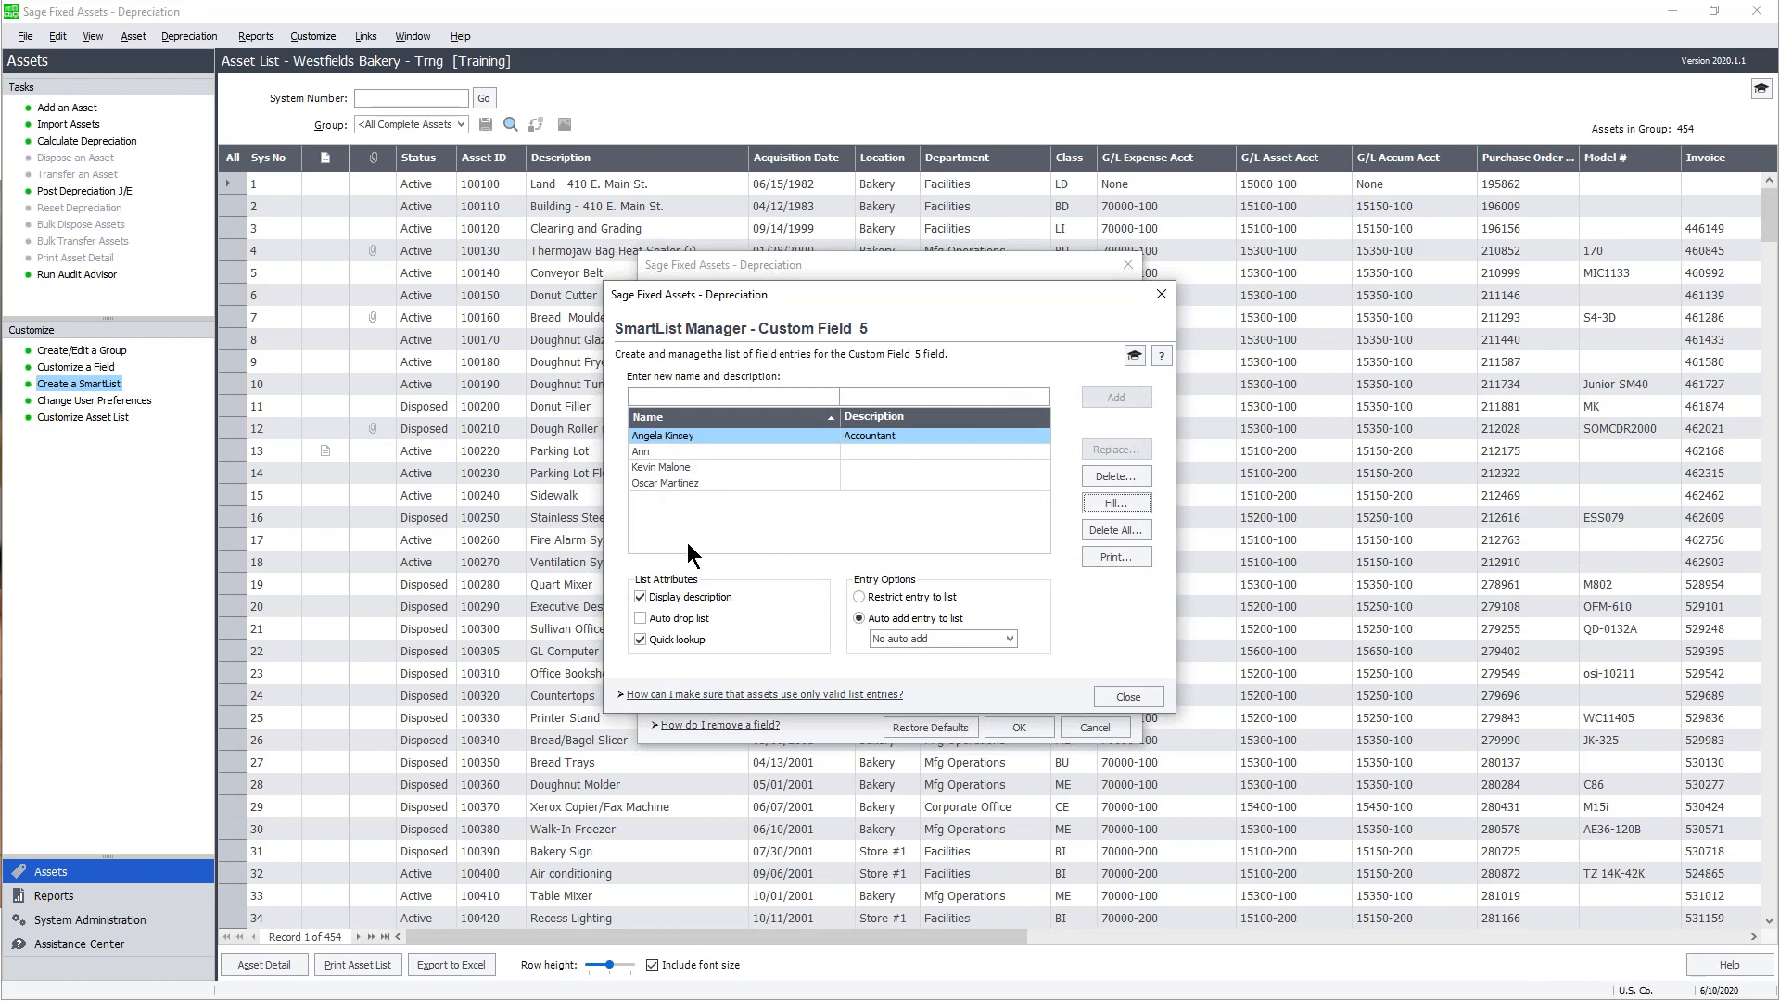
pyautogui.click(648, 450)
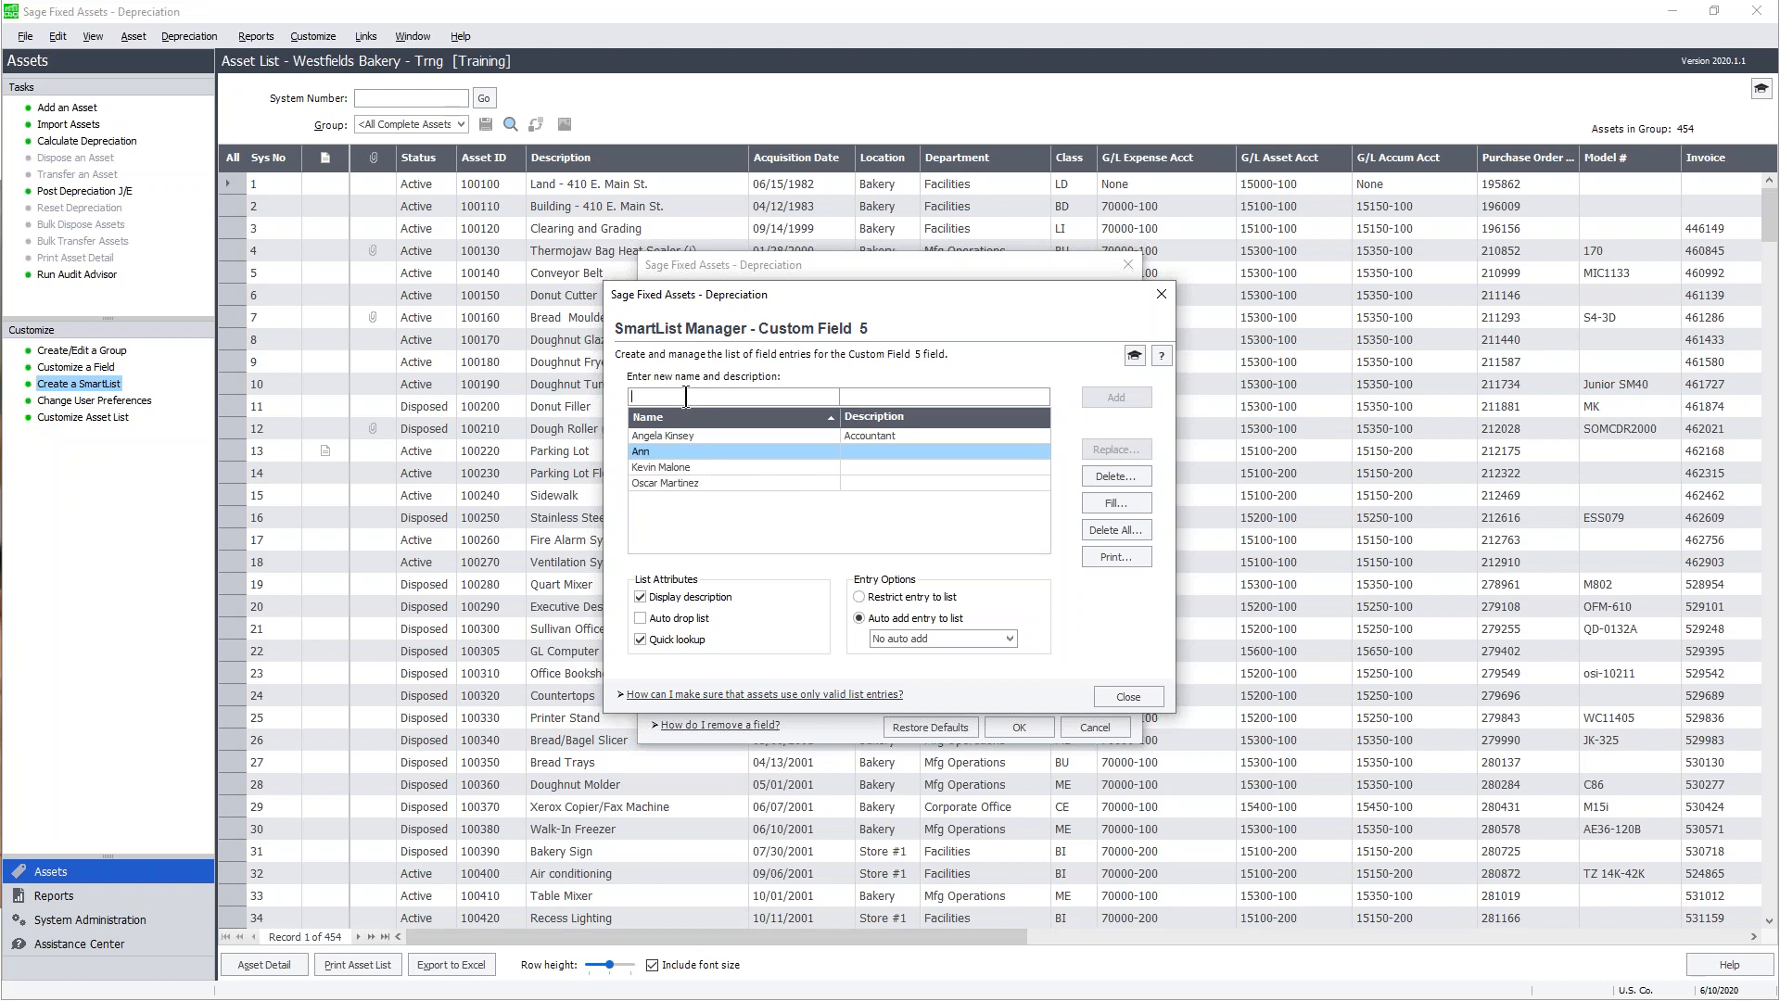
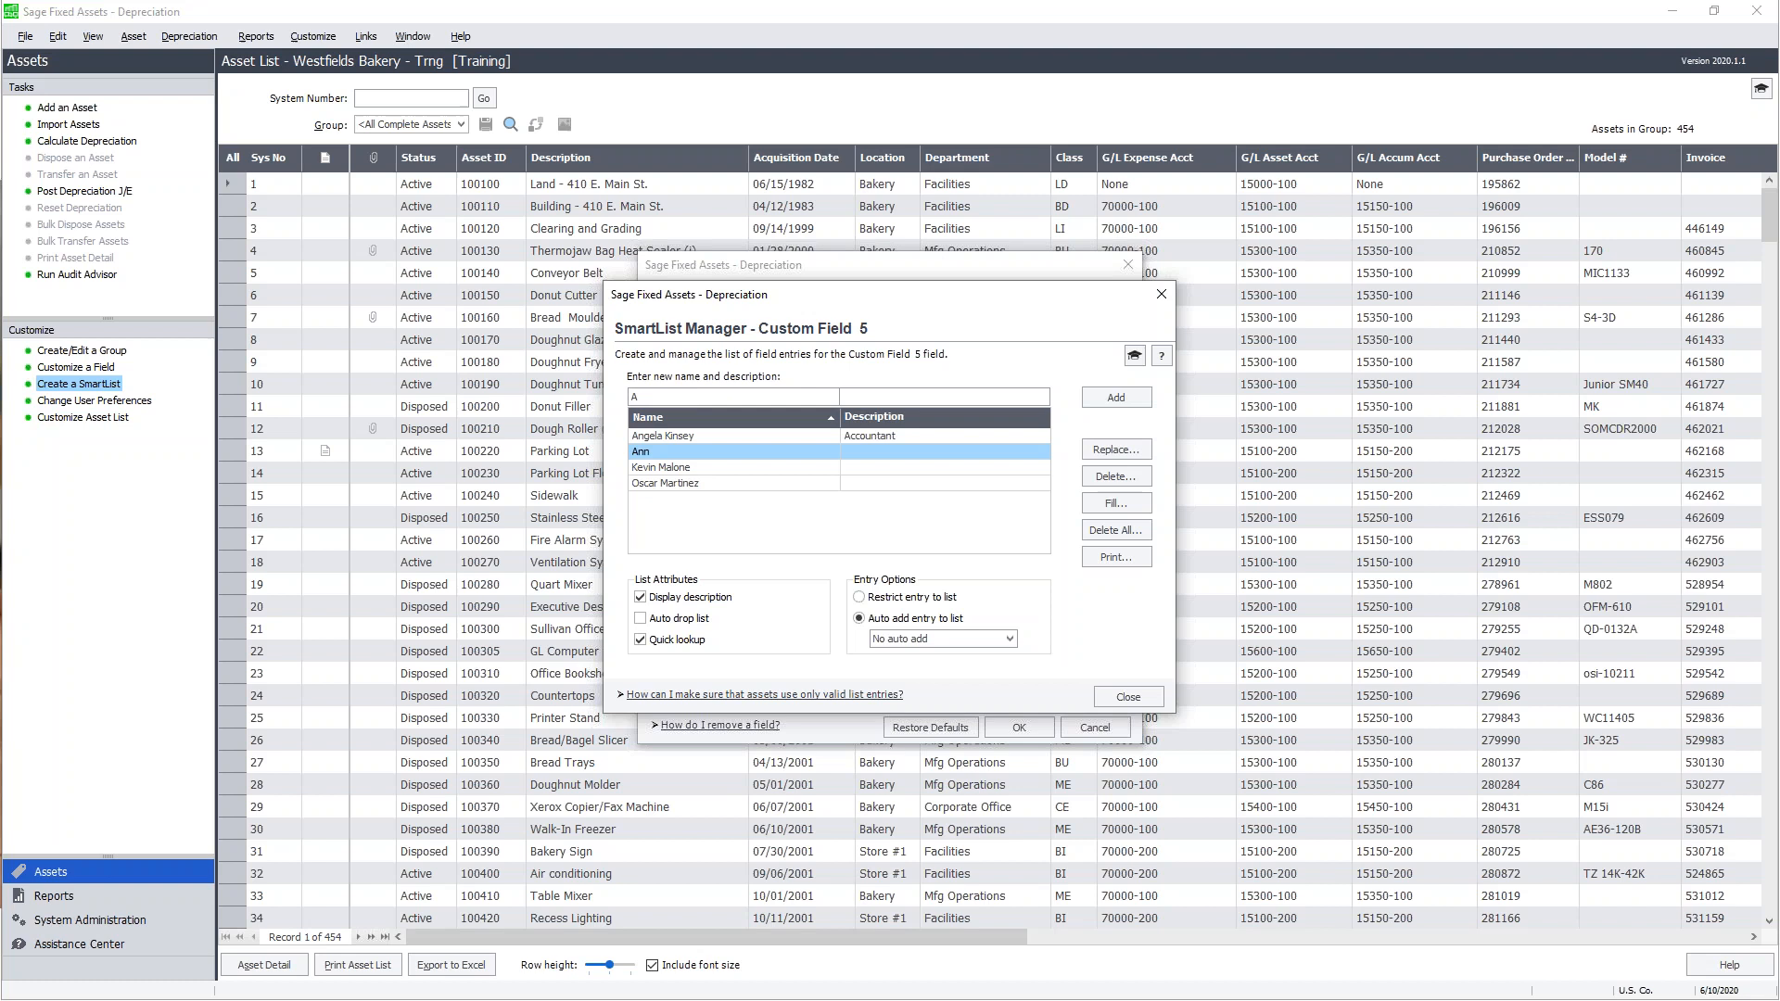
# - Replace the short entry with a full name described as Trainer, updating it on all affected assets
pyautogui.press('Tab')
pyautogui.write('Trainer')
pyautogui.click(1116, 450)
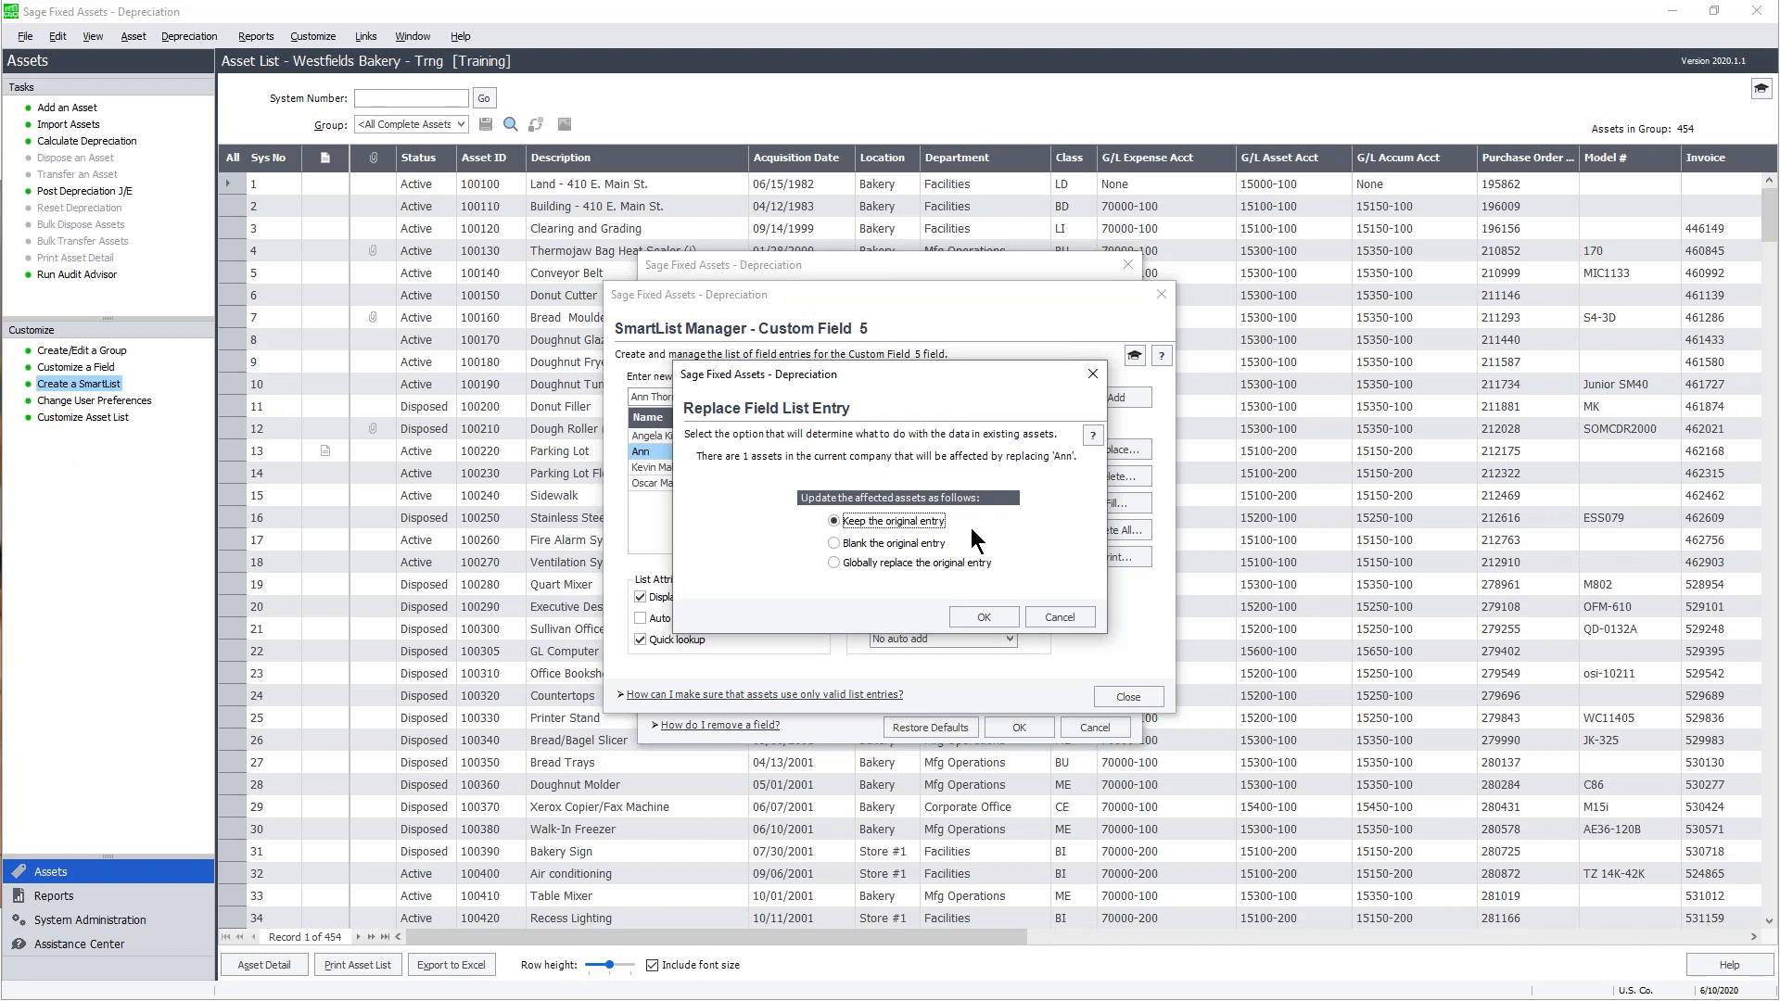
pyautogui.click(834, 543)
pyautogui.click(843, 560)
pyautogui.click(985, 616)
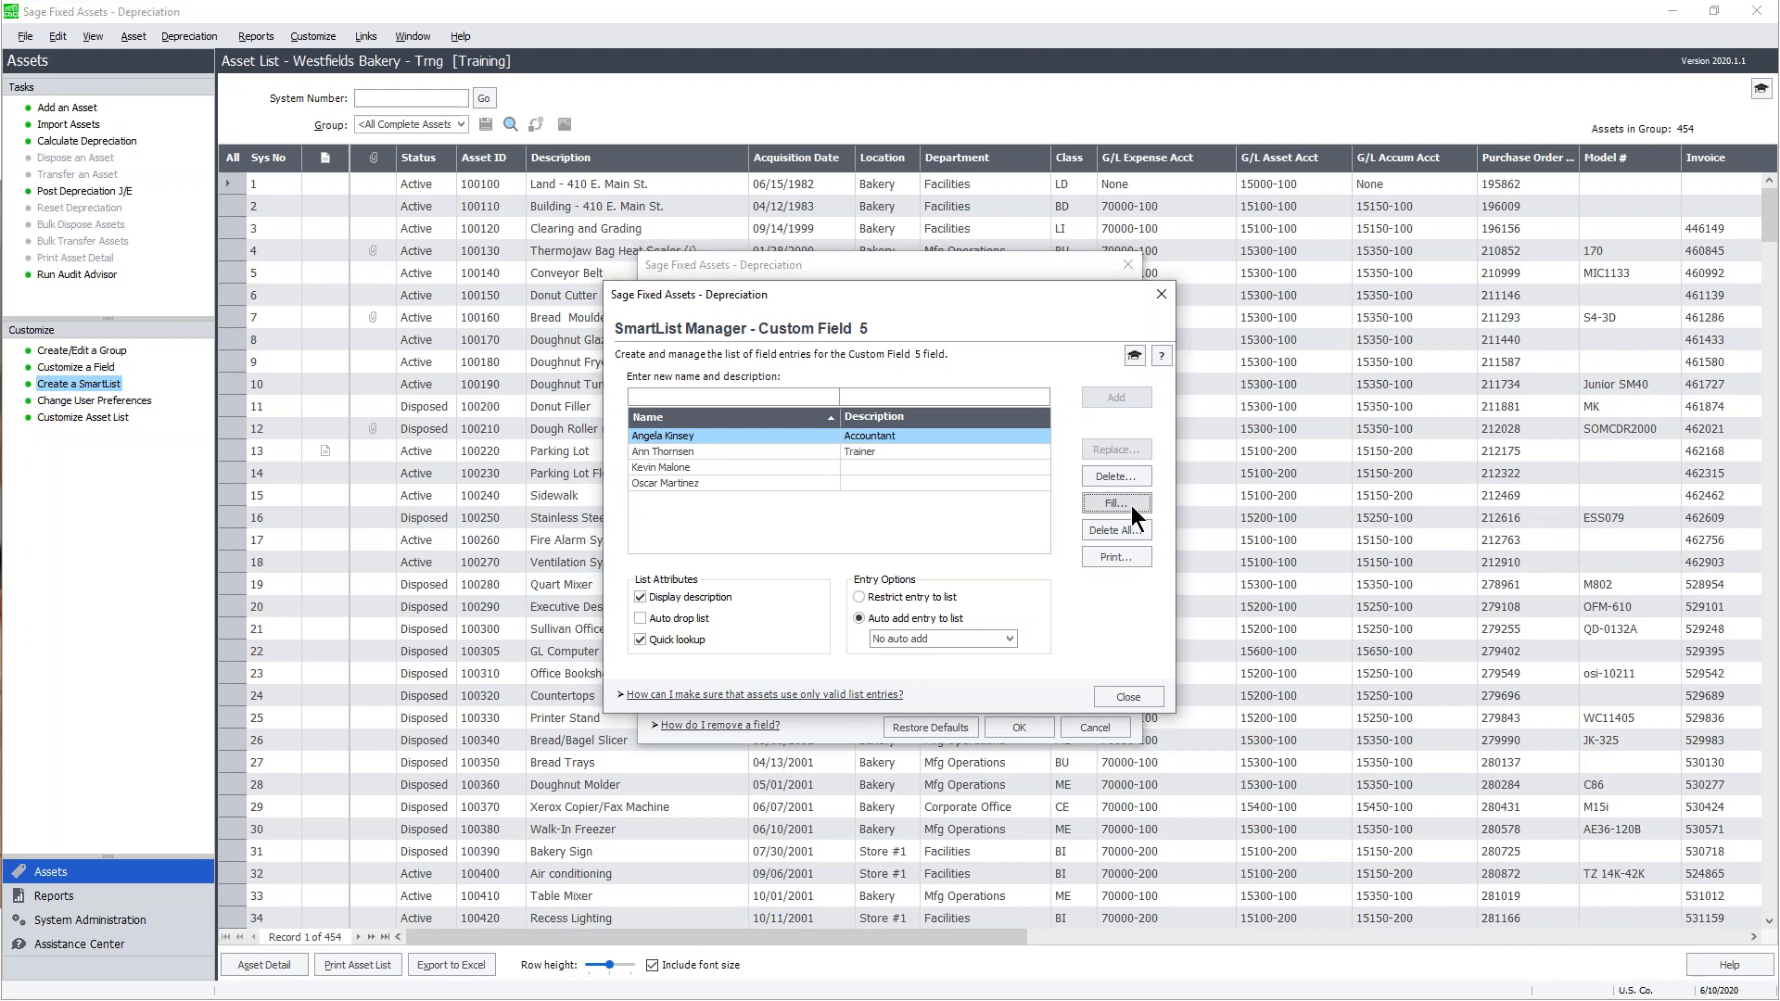
pyautogui.click(676, 451)
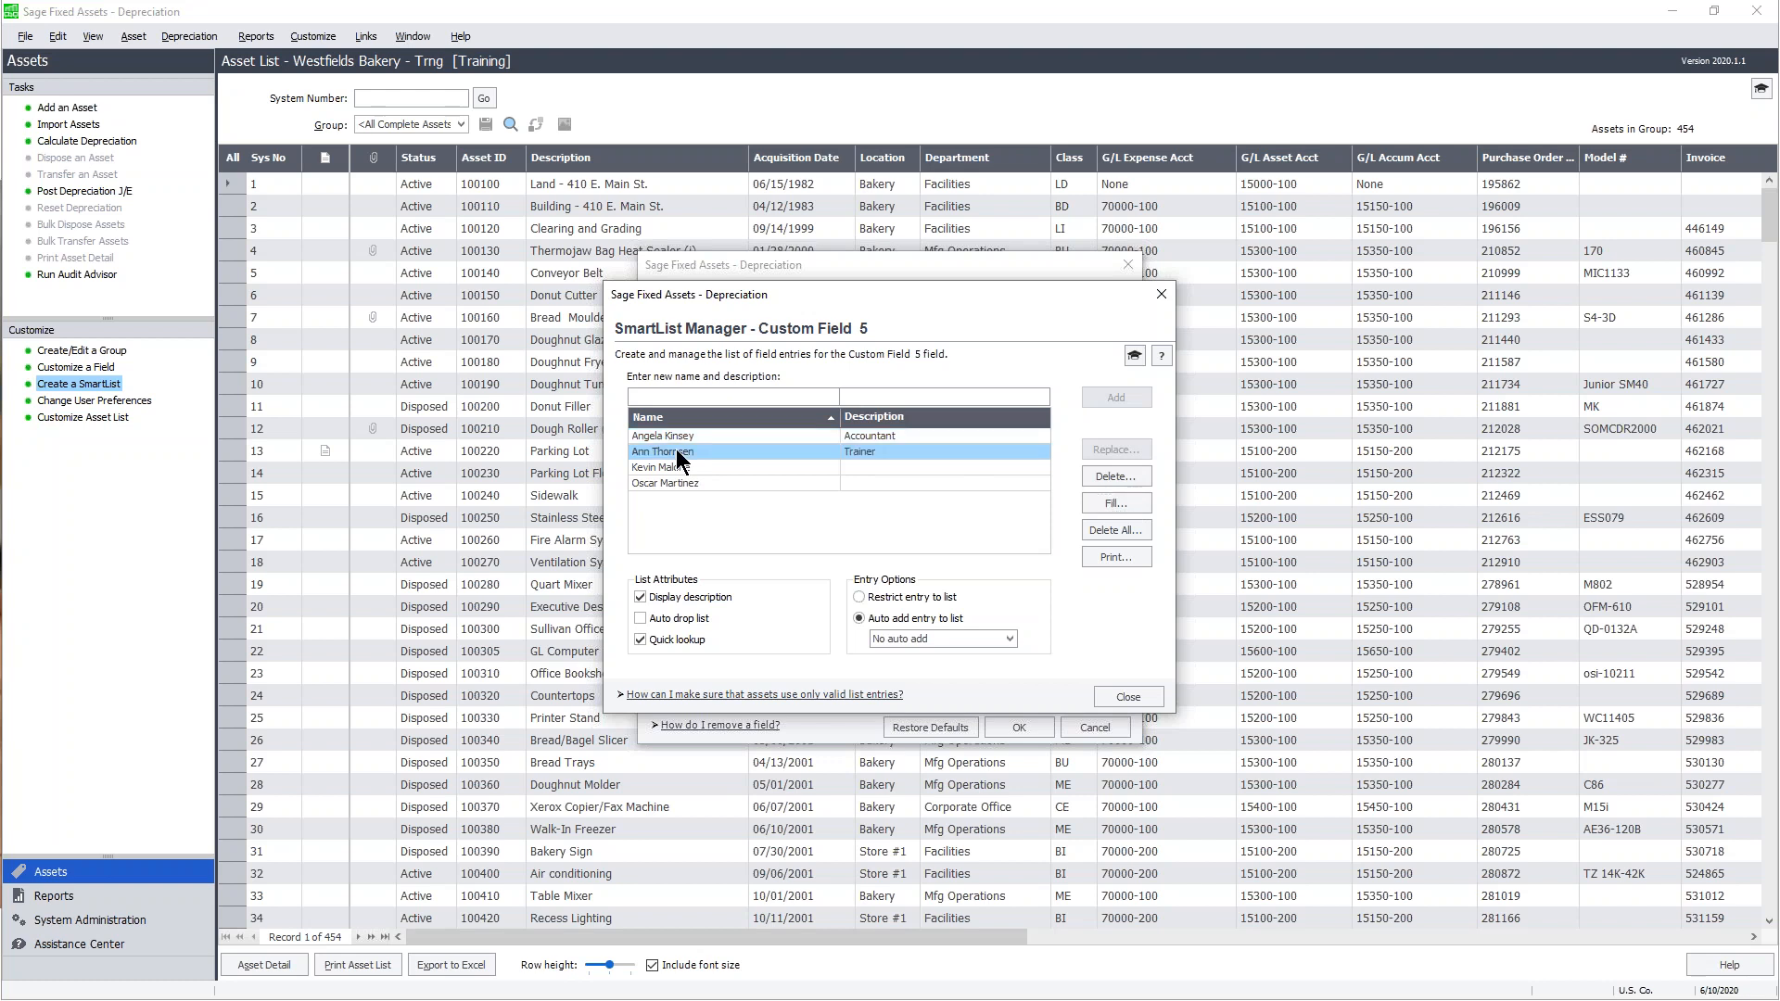
pyautogui.click(1137, 476)
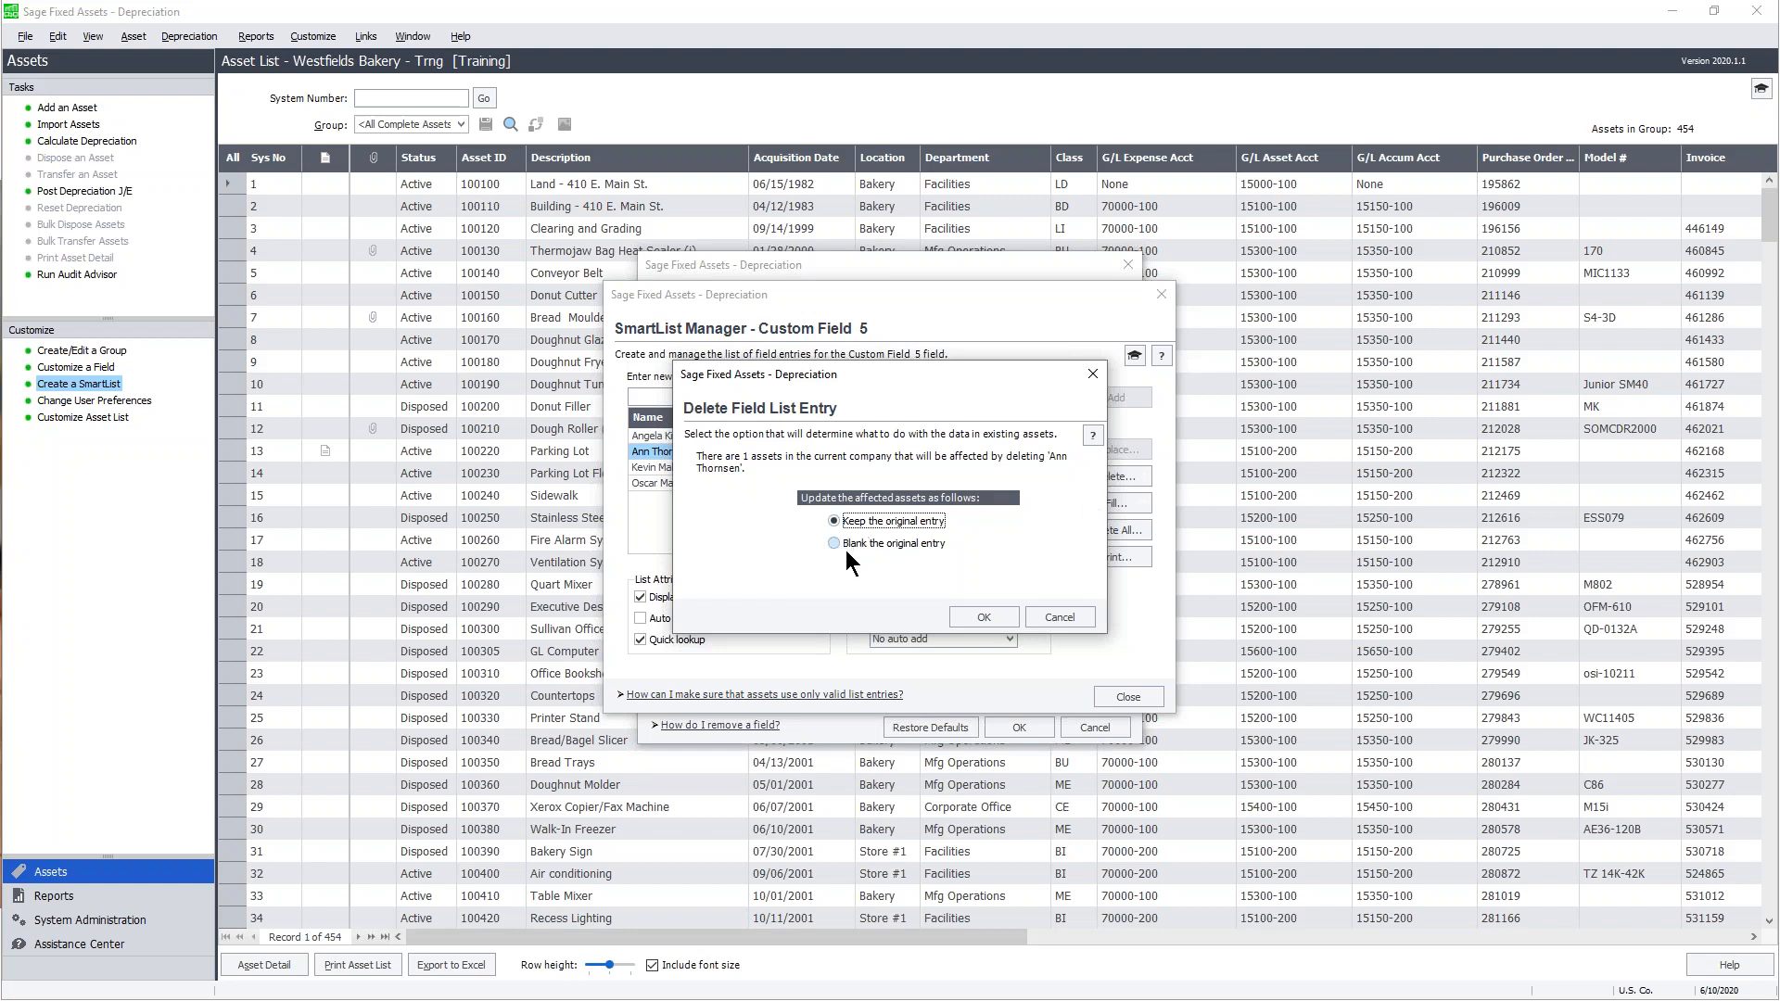
pyautogui.click(1074, 618)
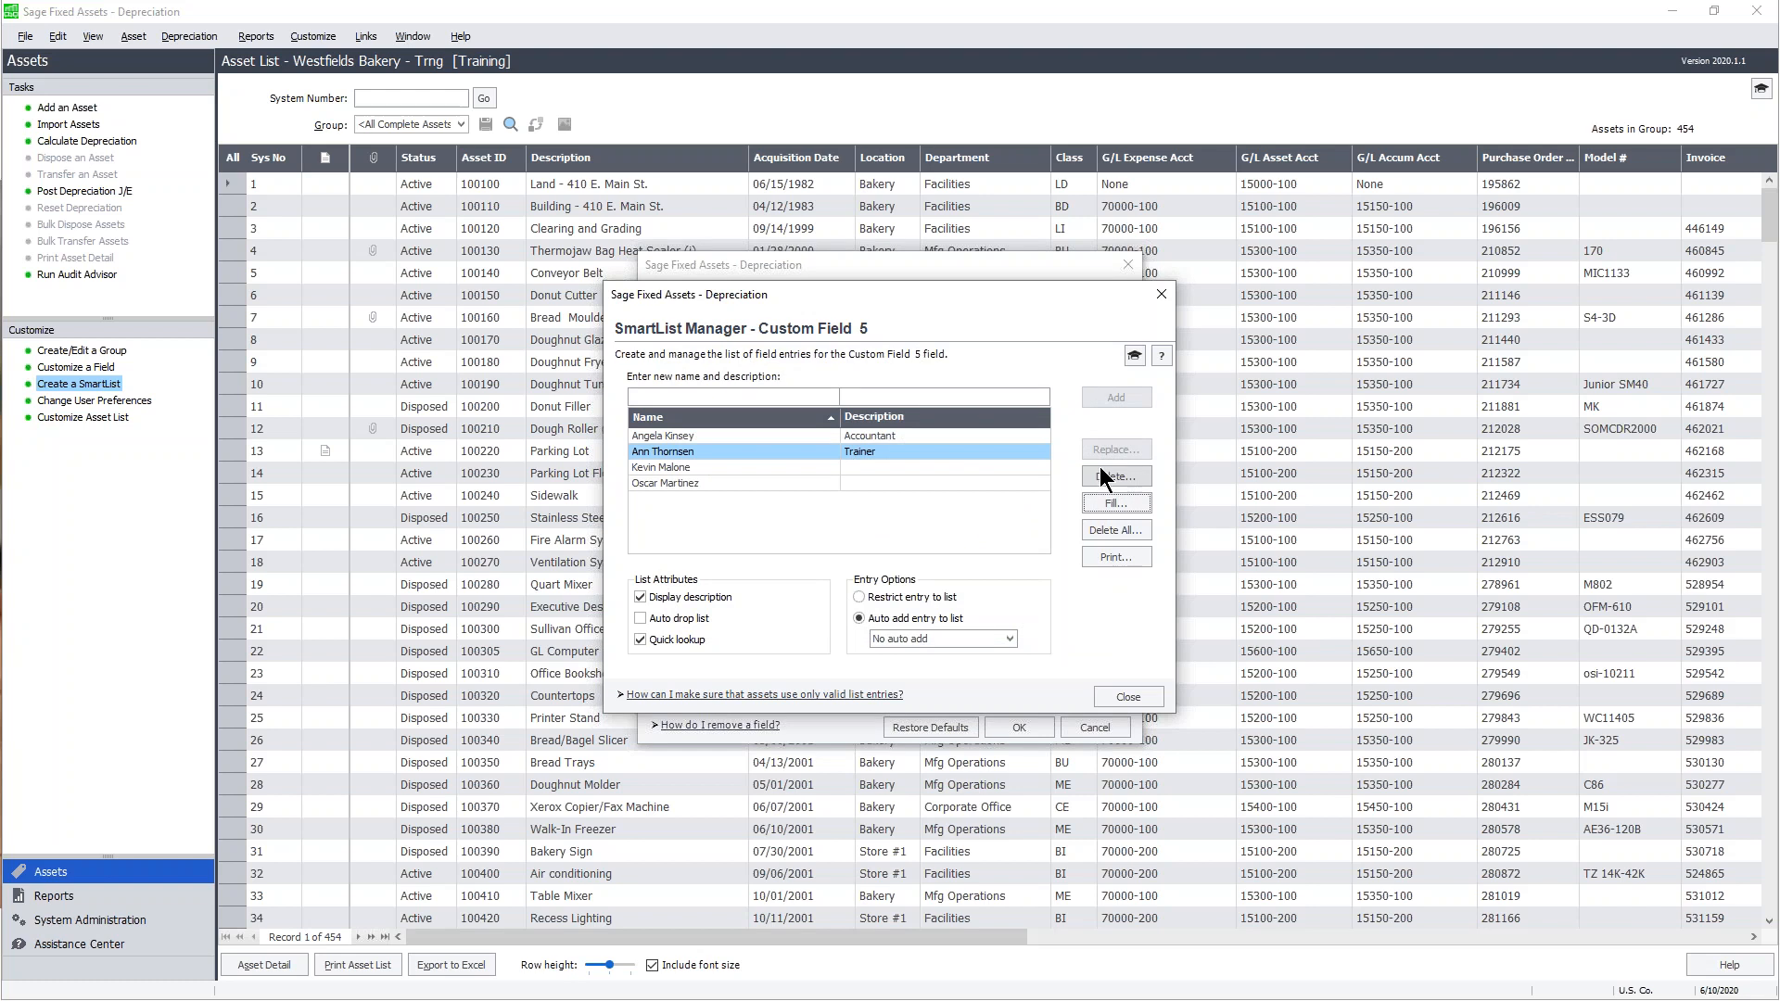
# - Delete the third list entry, then begin deleting all remaining entries
pyautogui.click(675, 465)
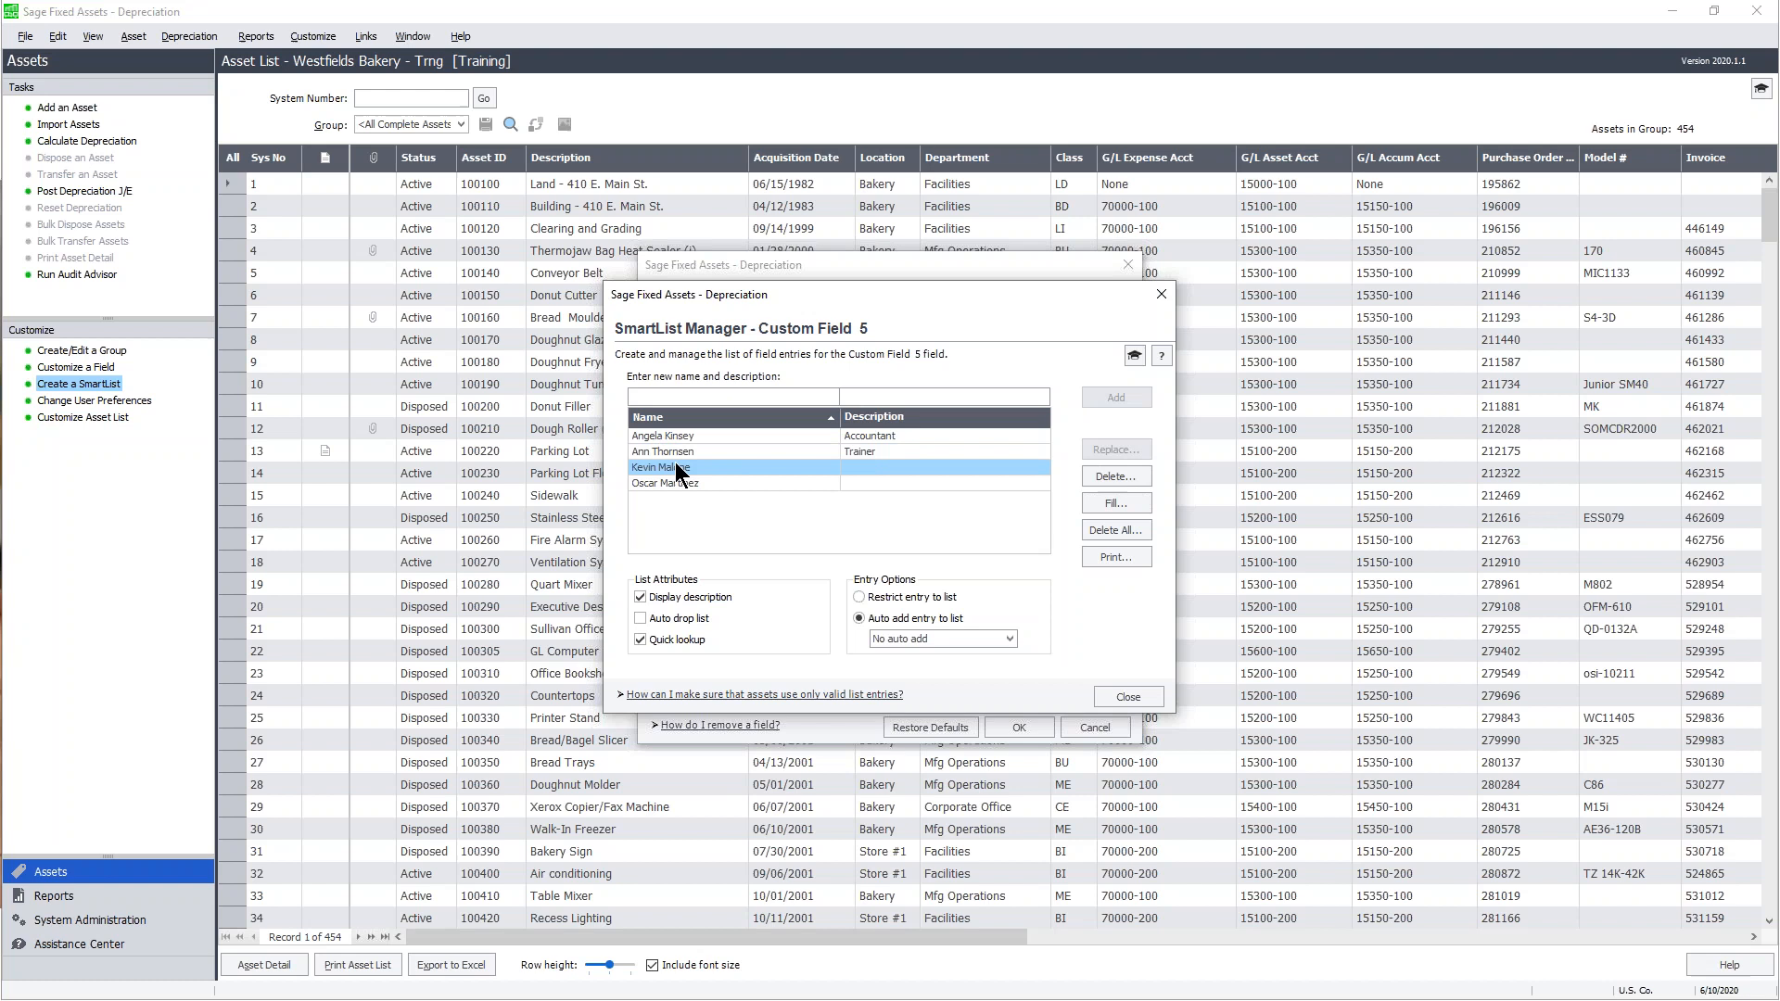
pyautogui.click(1129, 475)
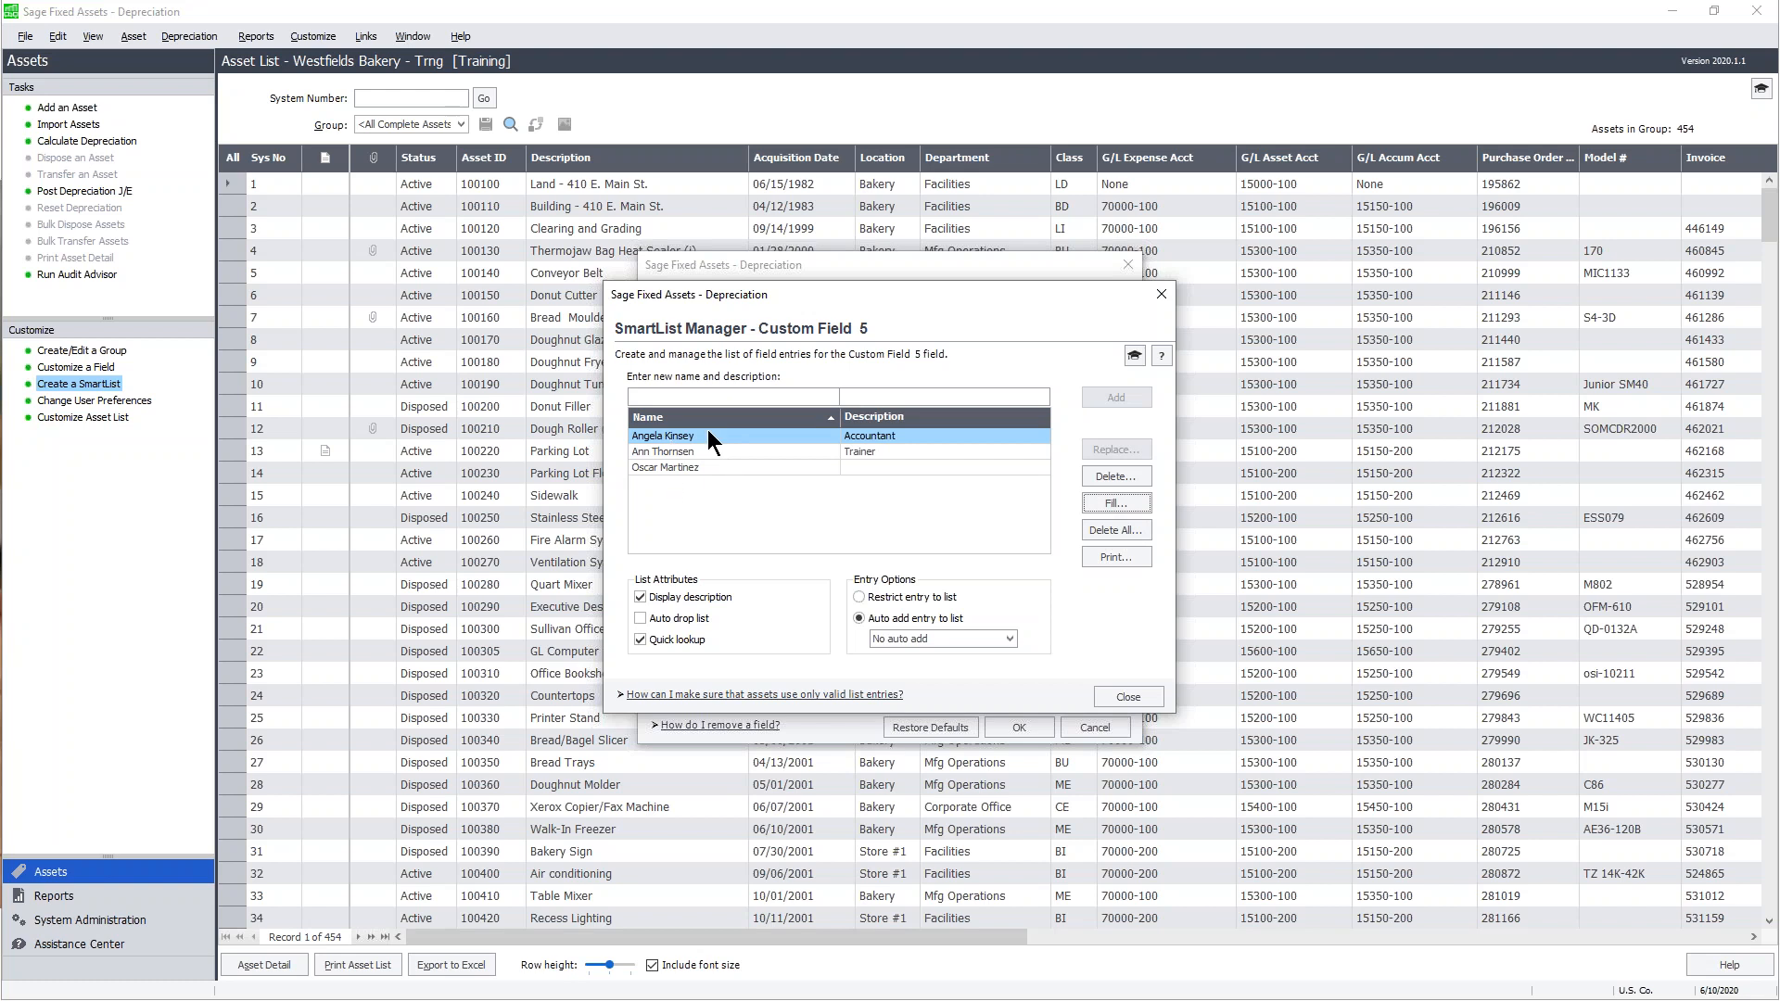
pyautogui.click(1124, 530)
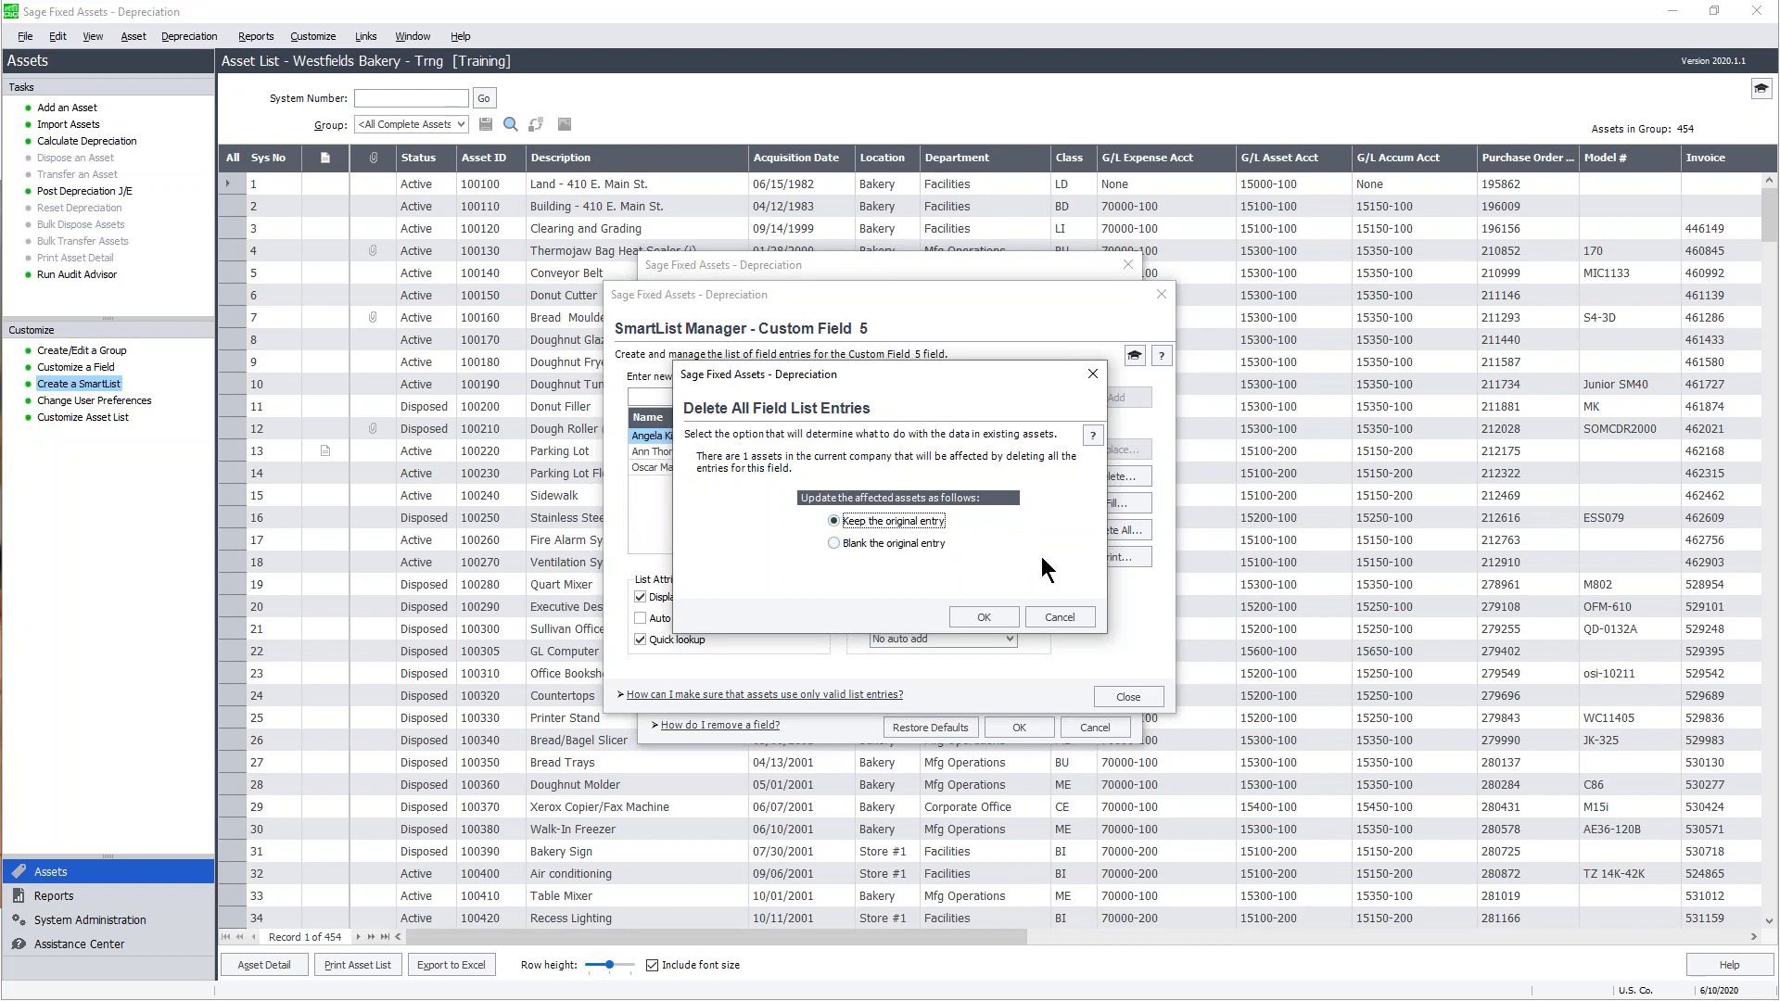
# - Cancel the Delete All so the three remaining entries stay in the list
pyautogui.click(1072, 617)
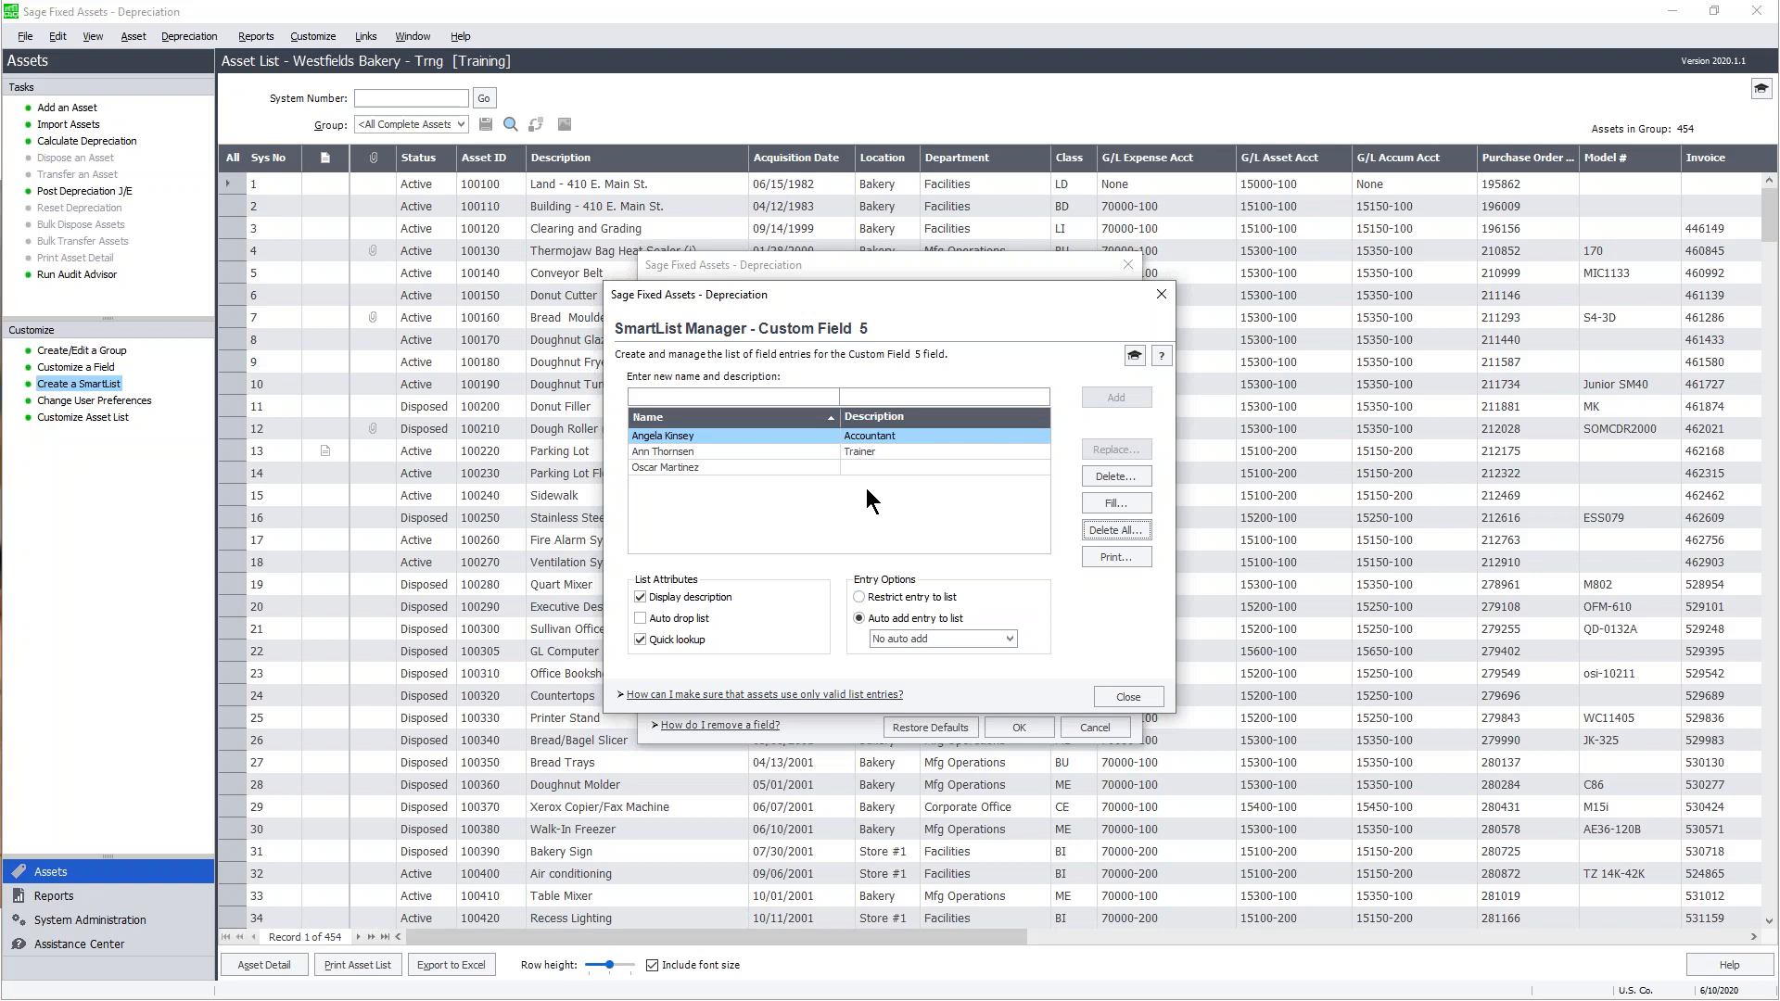
# - Turn on Auto drop list and restrict Custom Field 5 to entries in the list
pyautogui.click(638, 617)
pyautogui.click(857, 595)
# - Set Custom Field 5 back to Auto add entry to list, close the manager, and select Vendor
pyautogui.click(860, 618)
pyautogui.click(1145, 698)
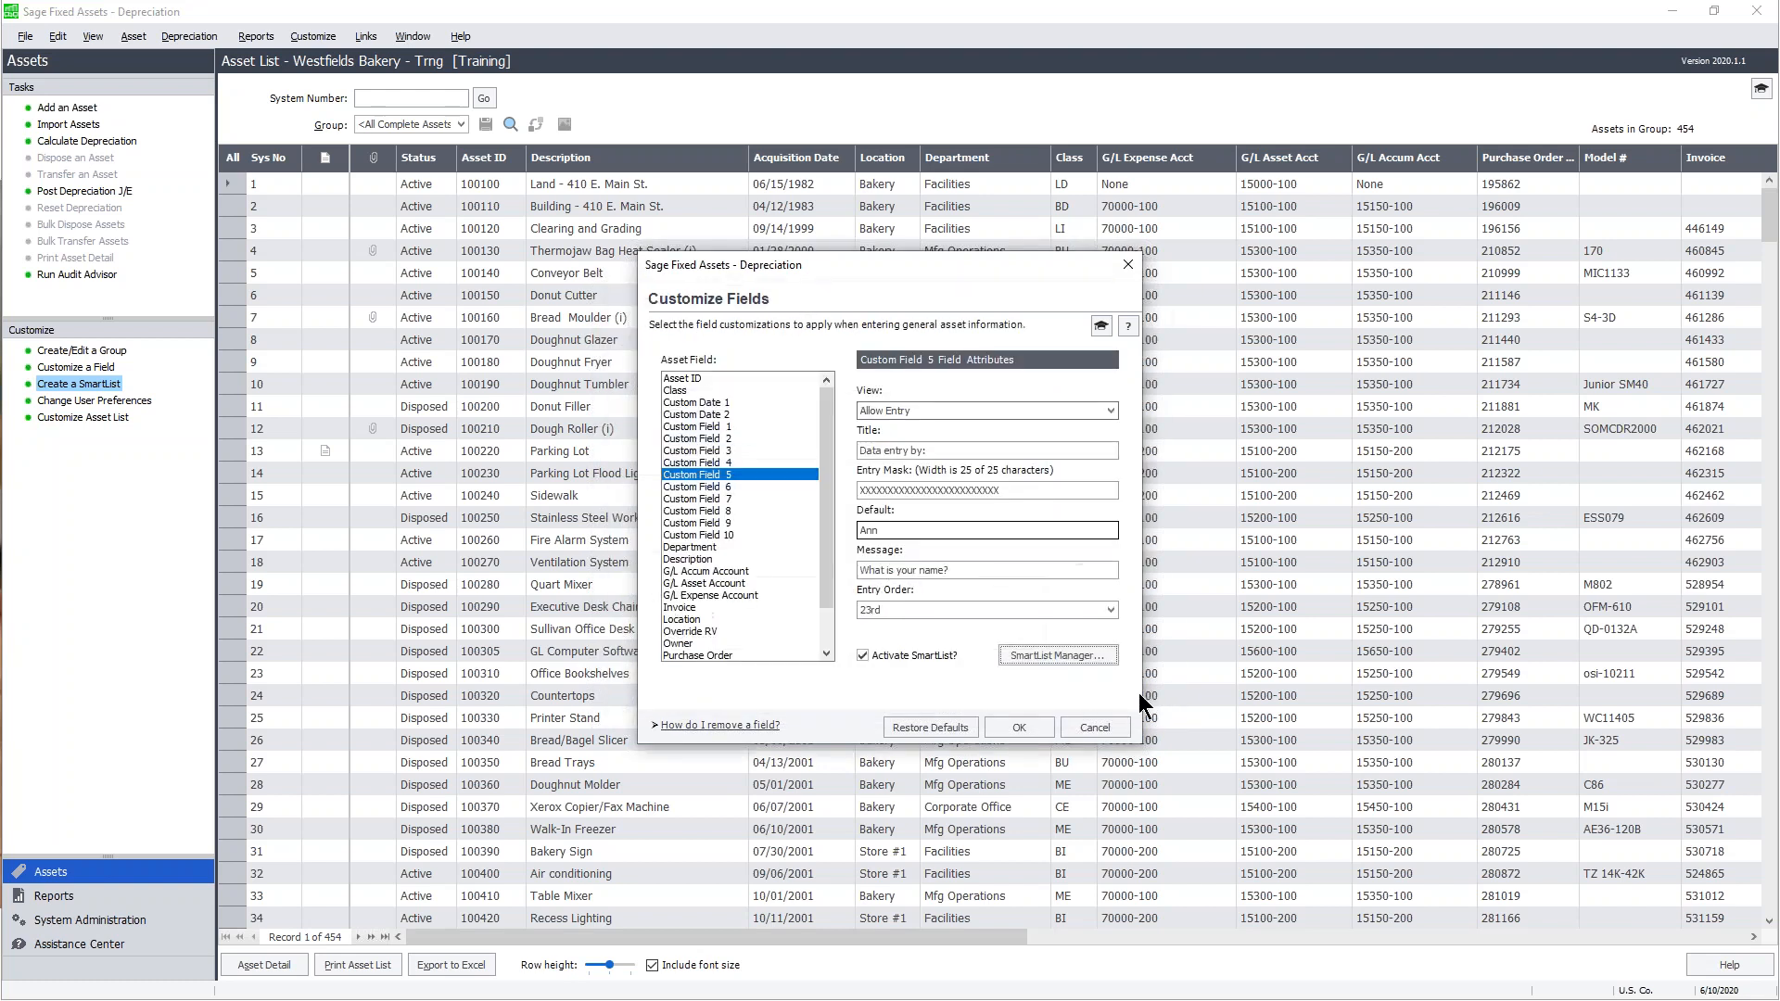
pyautogui.moveTo(831, 492); pyautogui.dragTo(825, 581)
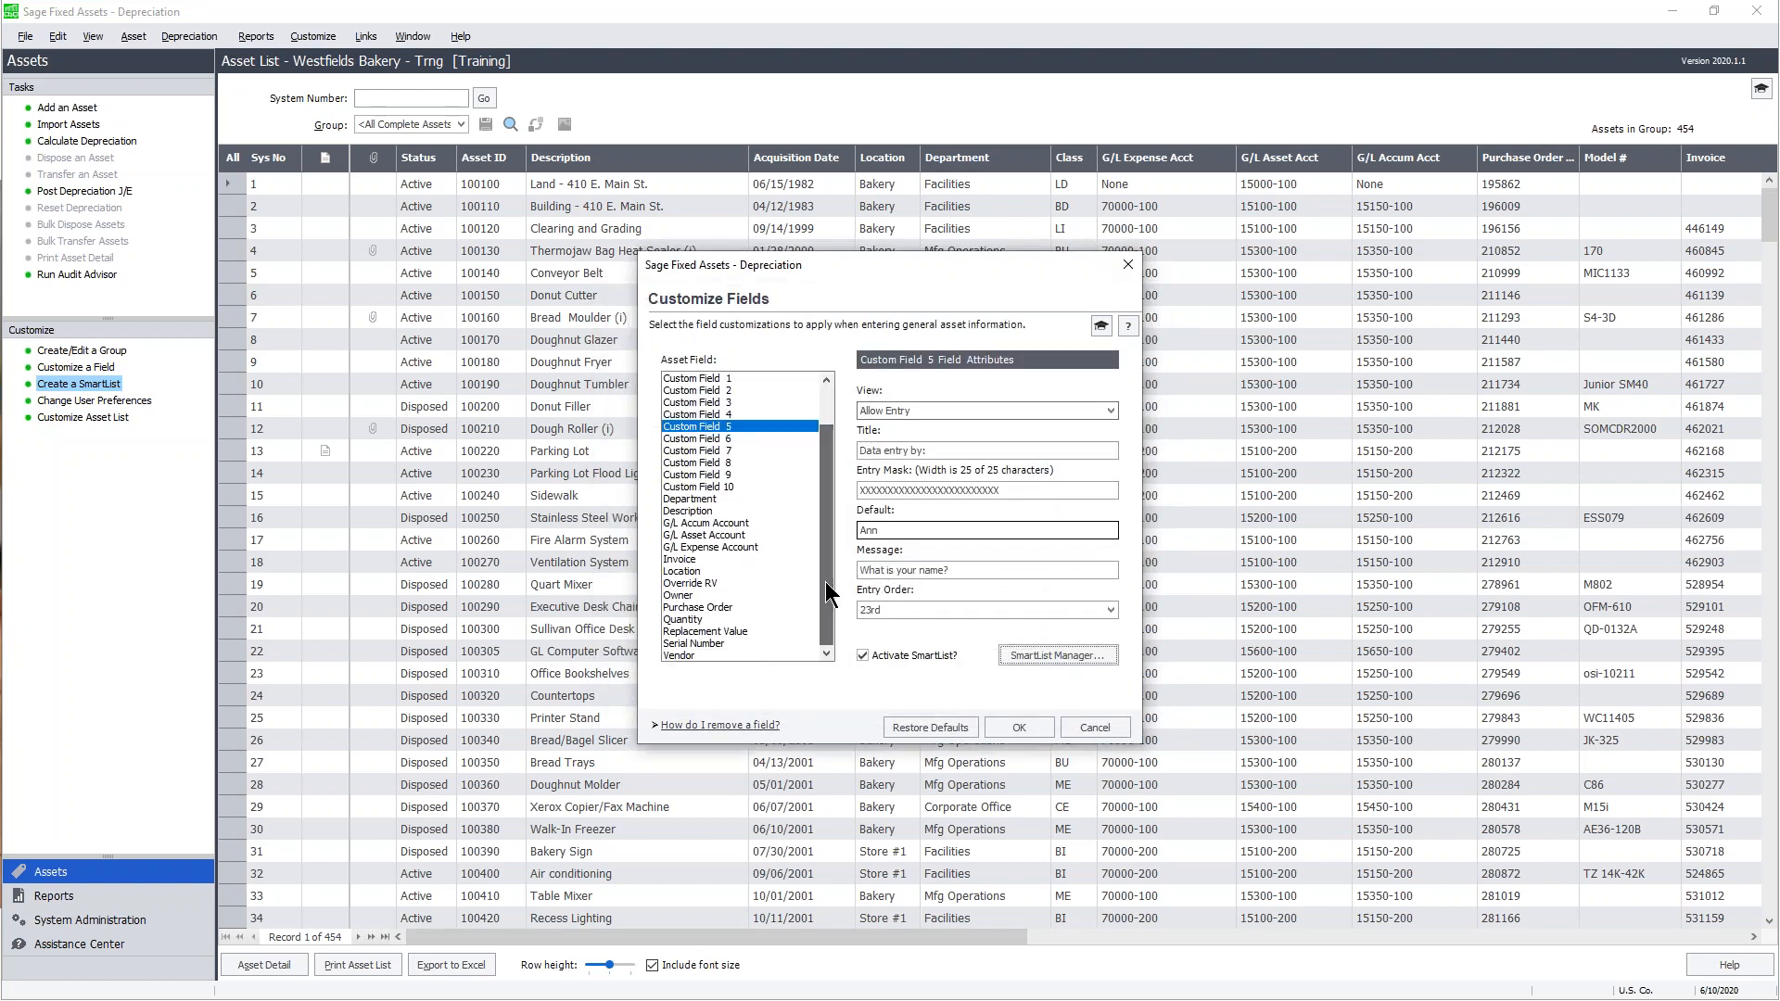
pyautogui.click(687, 655)
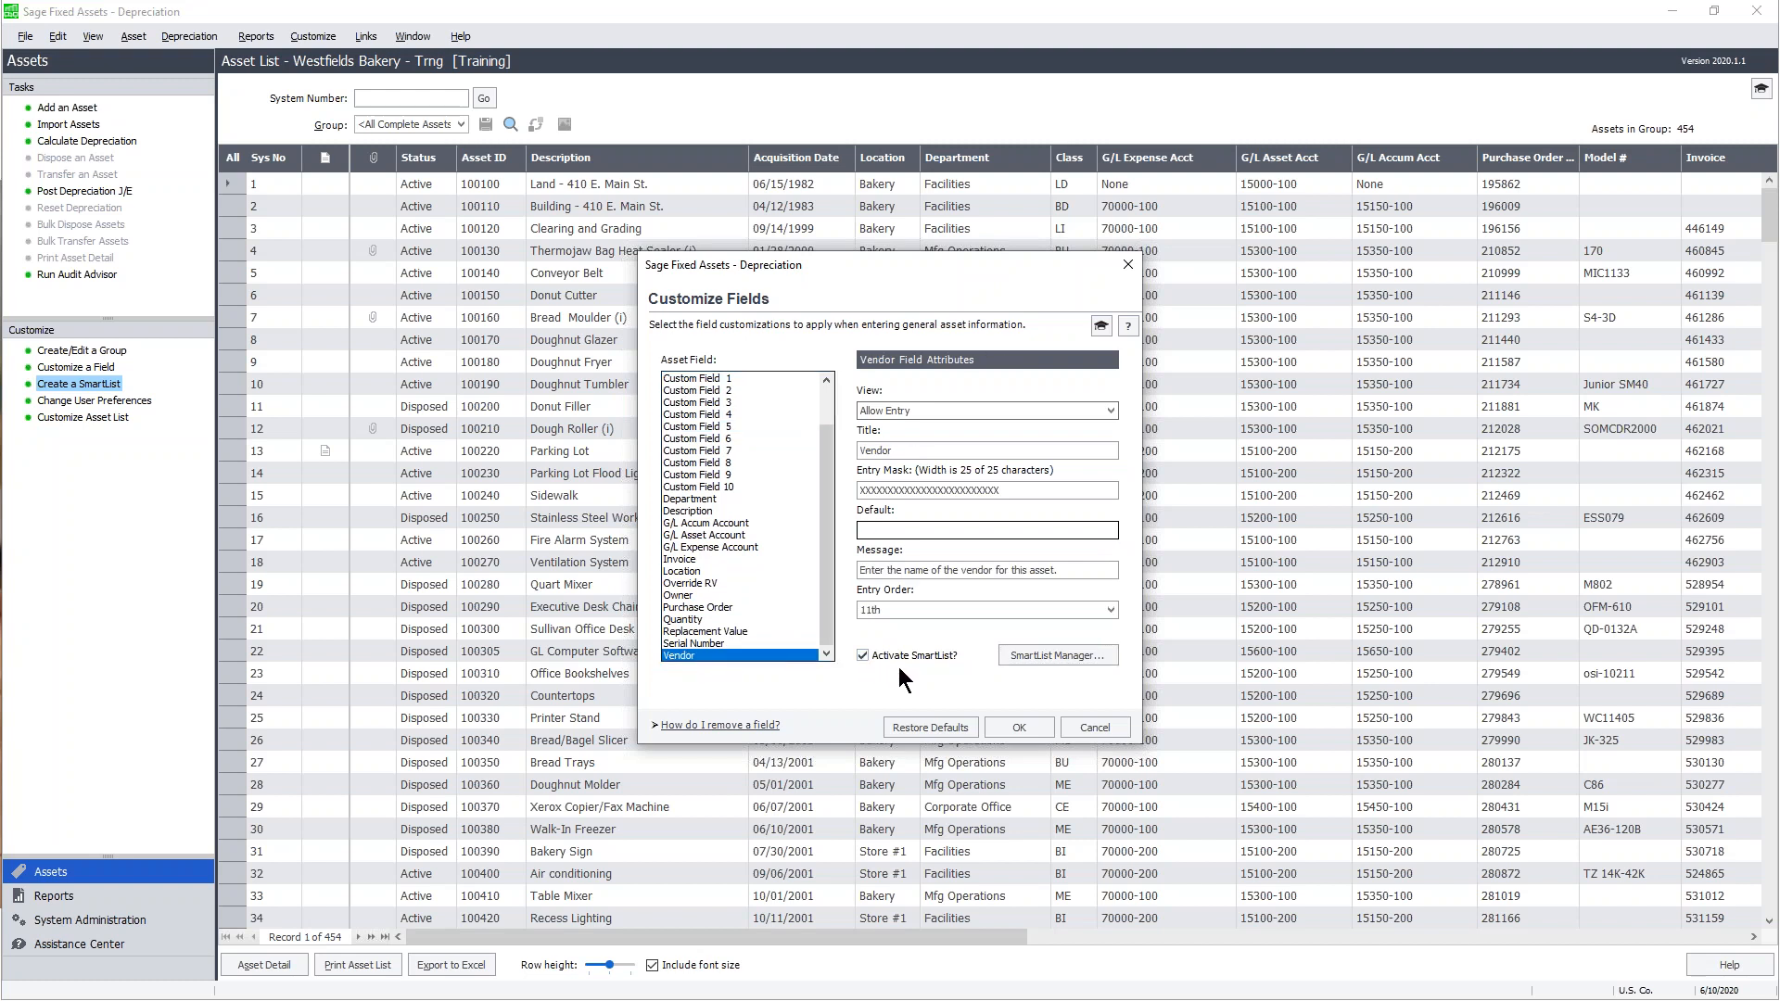
# - Bring up the Vendor field's SmartList entries, scroll the vendors, and review the auto-add choices
pyautogui.click(1057, 653)
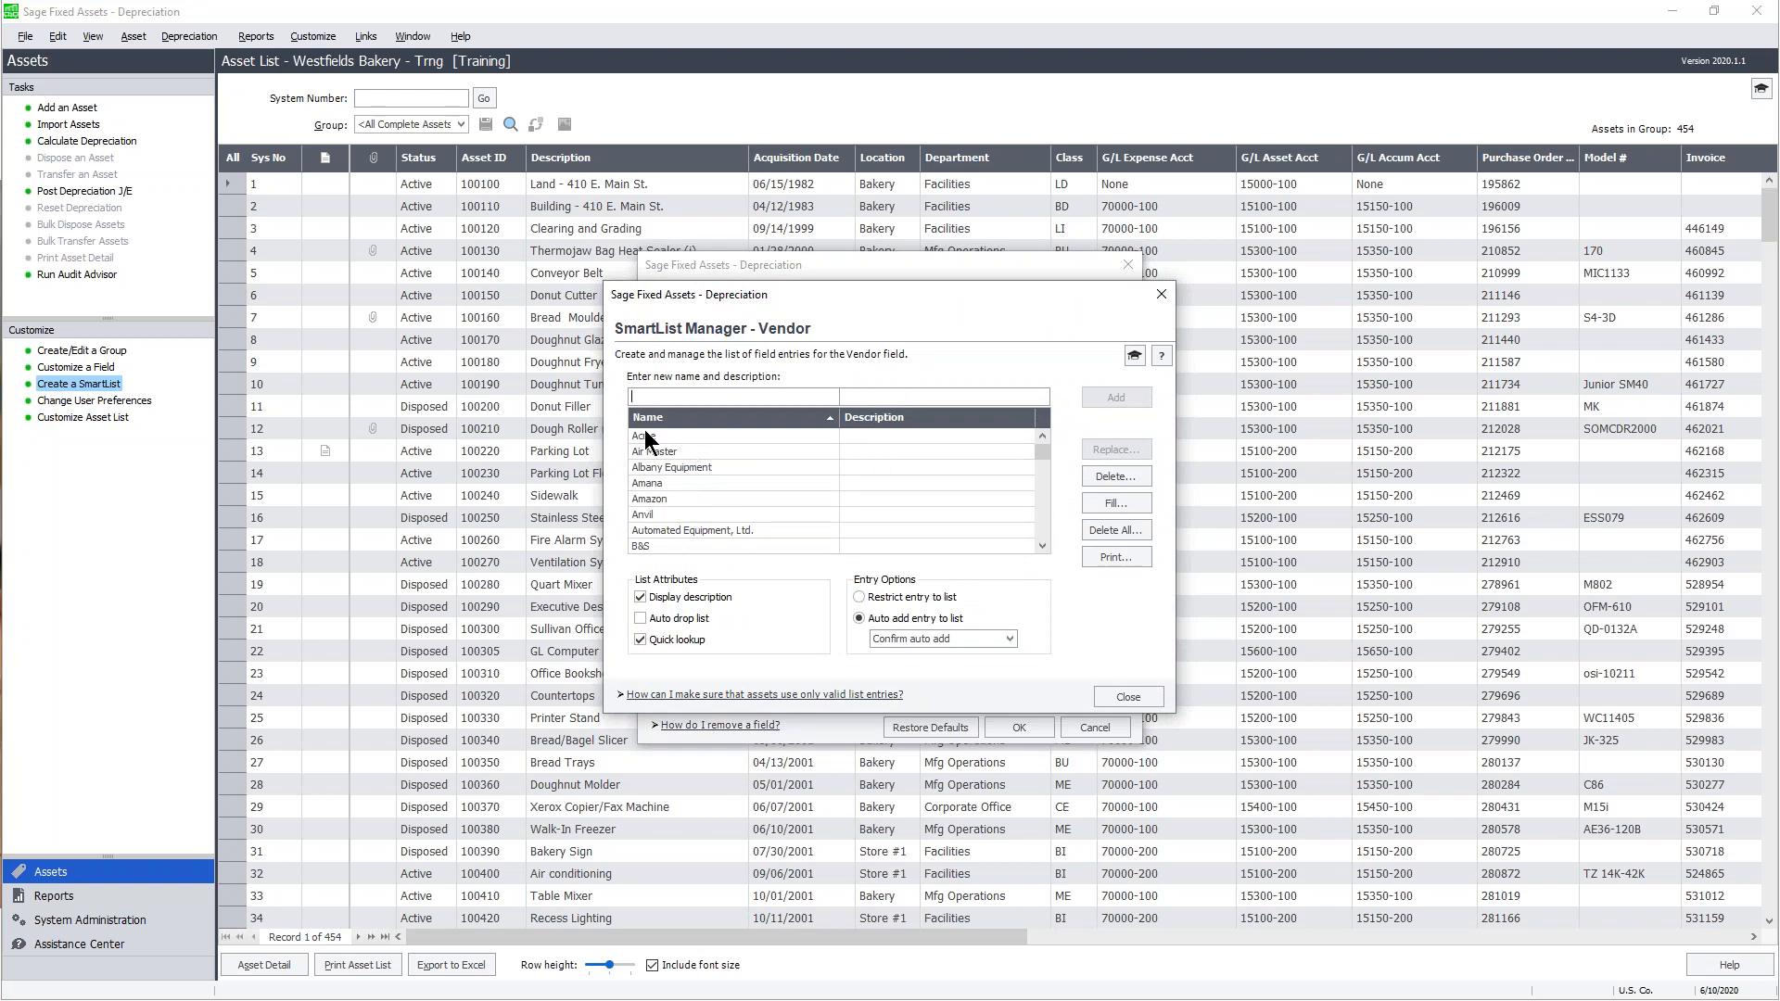
pyautogui.moveTo(1040, 449); pyautogui.dragTo(1054, 419)
pyautogui.click(1011, 640)
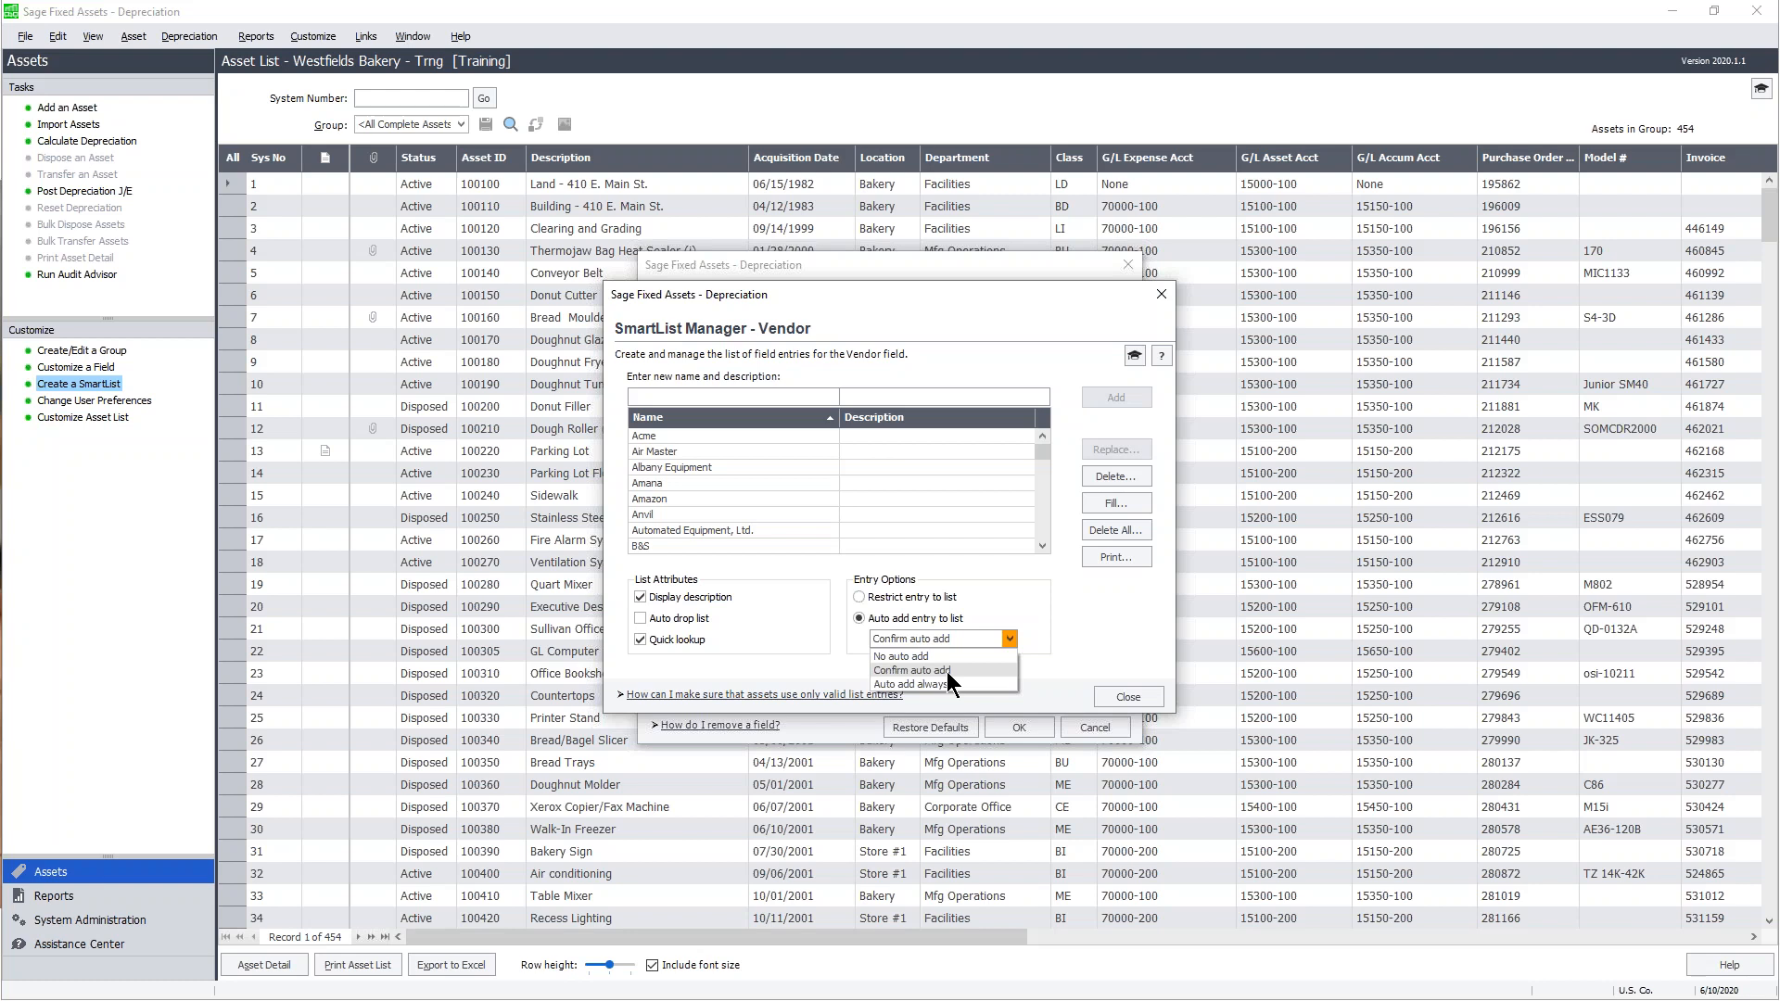
# - Keep 'Confirm auto add' for new Vendor entries and close the Vendor SmartList Manager
pyautogui.click(947, 671)
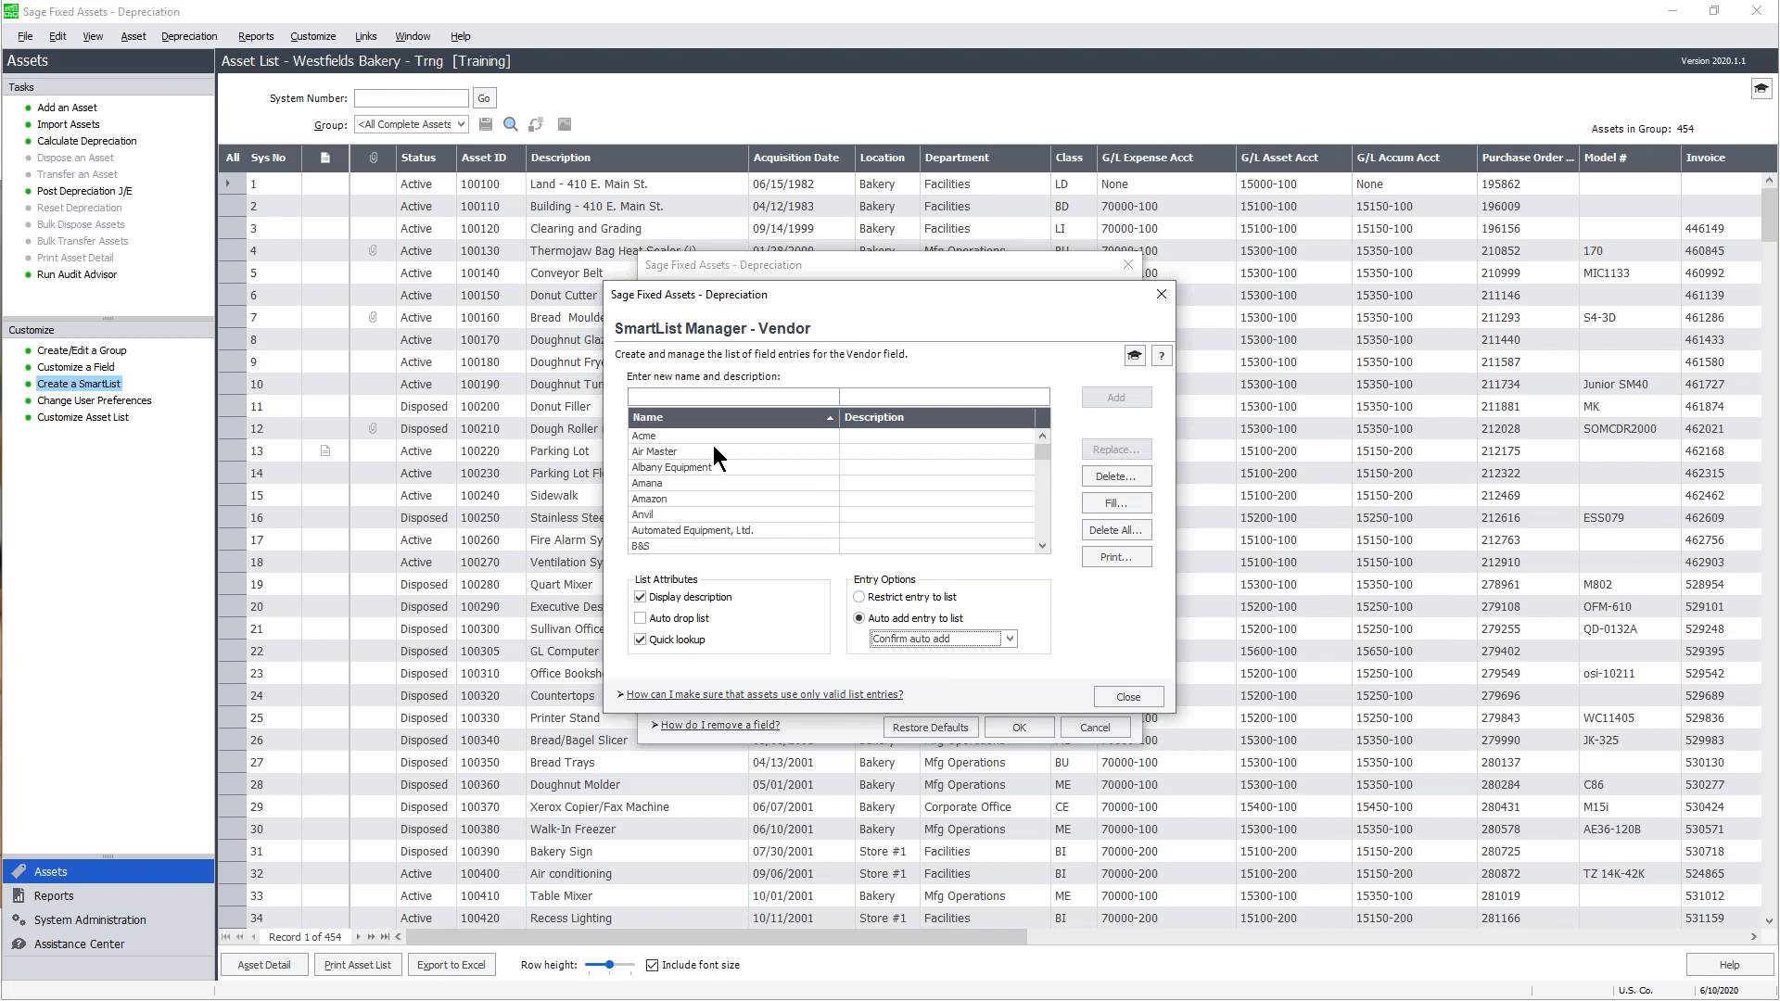
pyautogui.click(1141, 696)
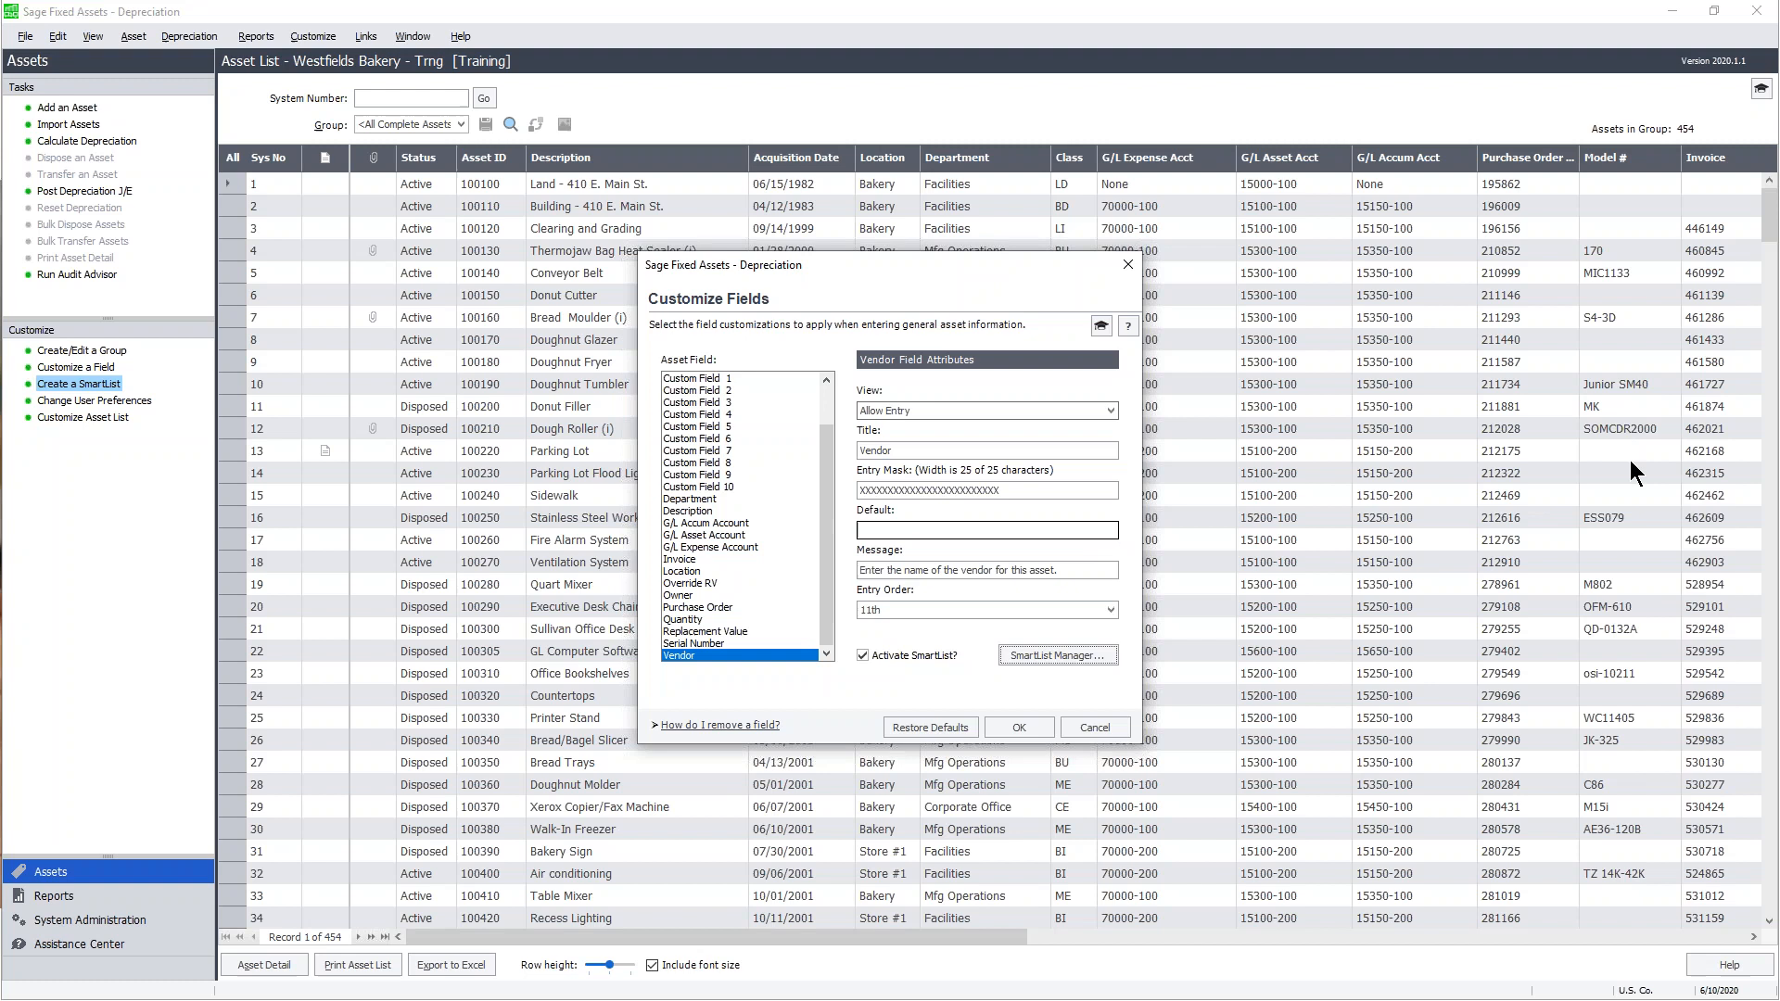
# - Select Custom Field 2 (Model #), check Activate SmartList?, and bring up its empty SmartList Manager
pyautogui.scroll(2, 829, 510)
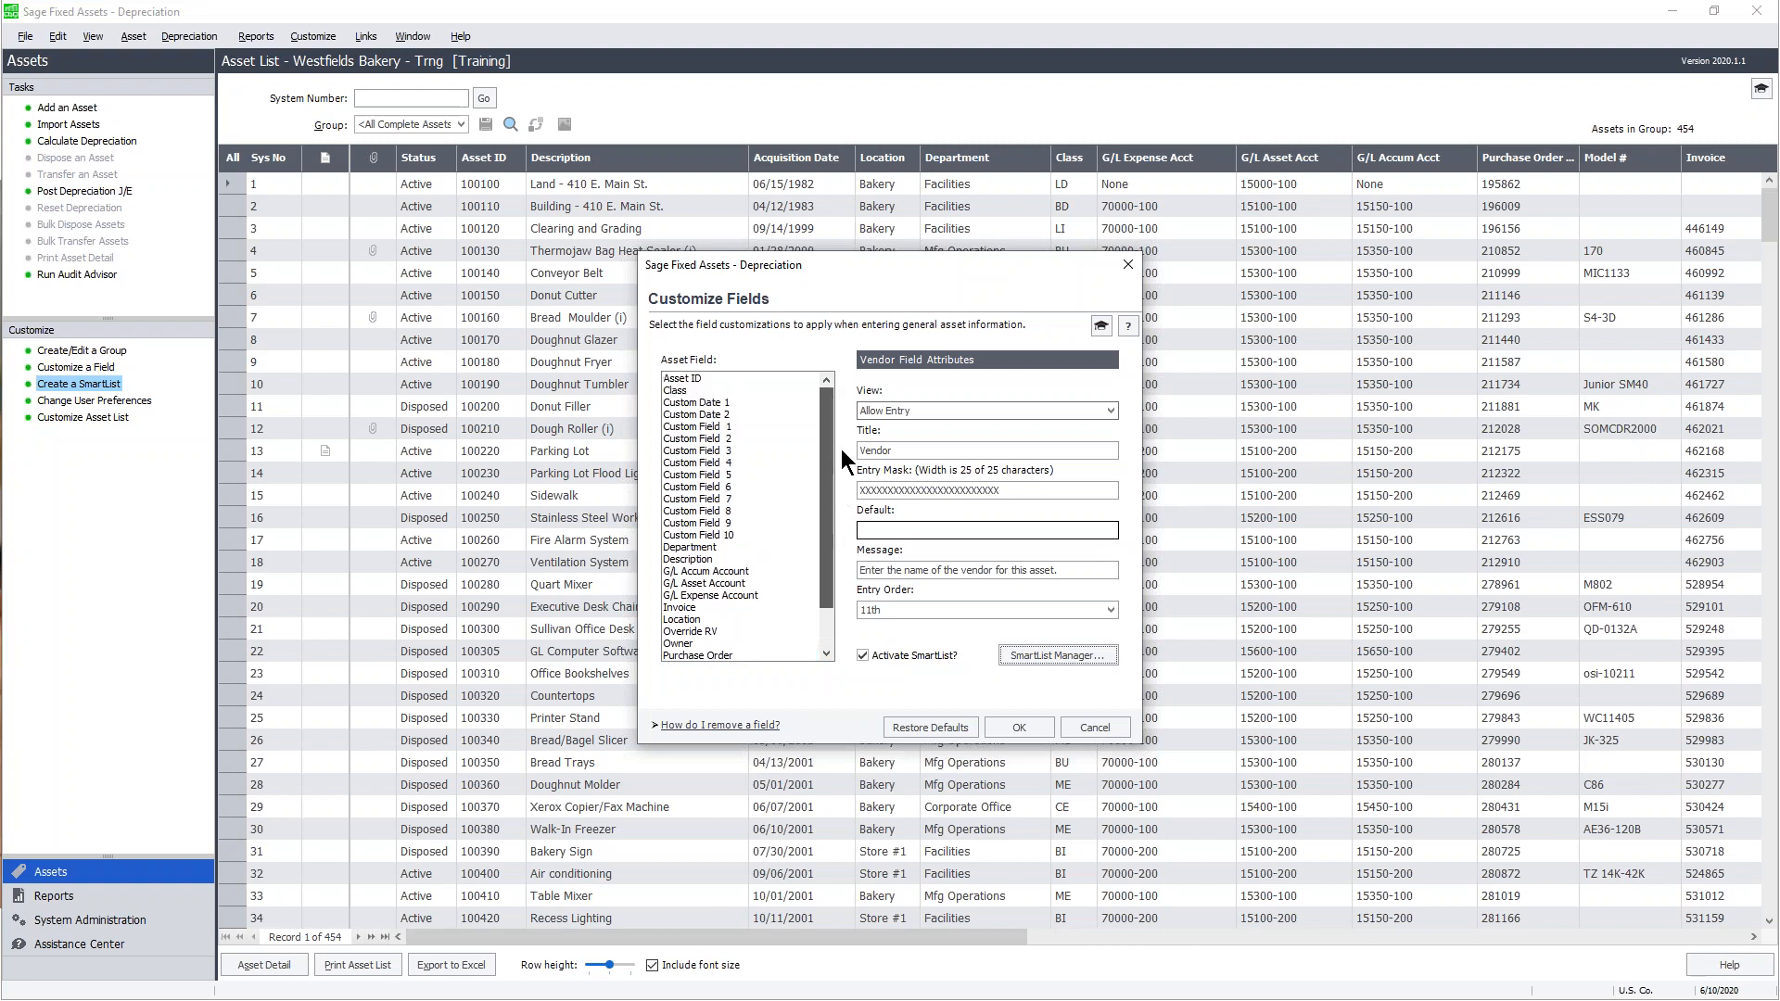
pyautogui.click(719, 438)
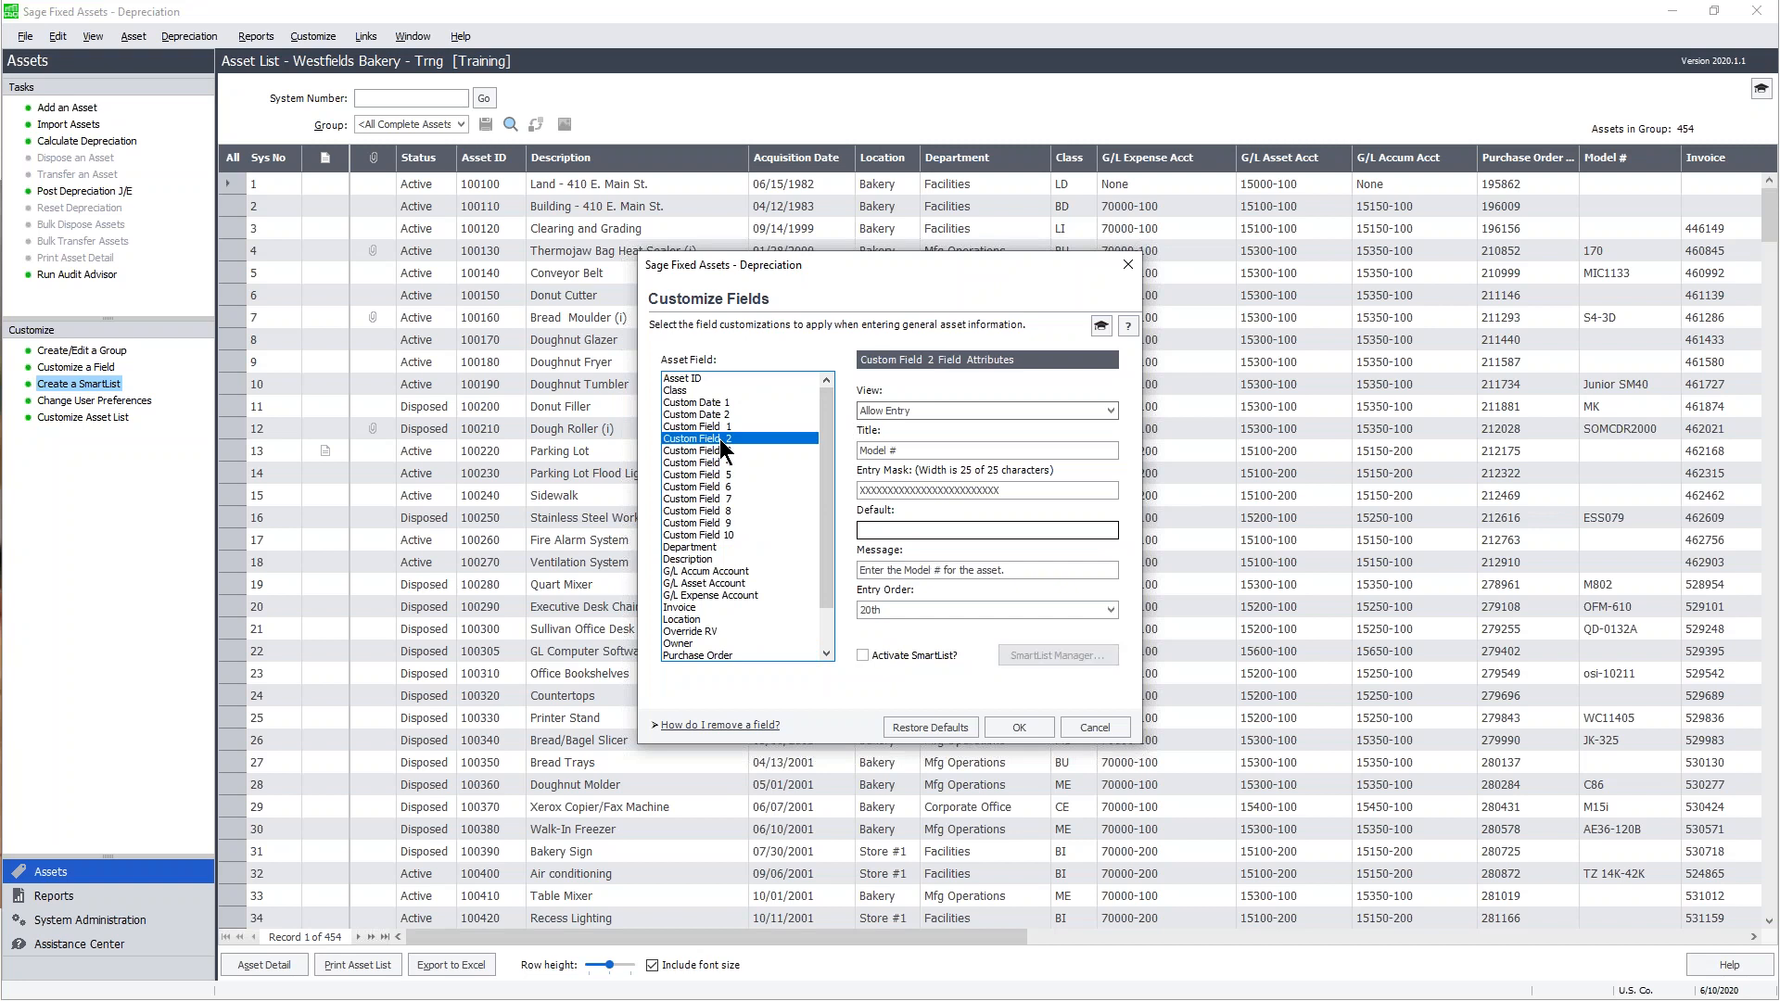
pyautogui.moveTo(895, 453); pyautogui.dragTo(859, 452)
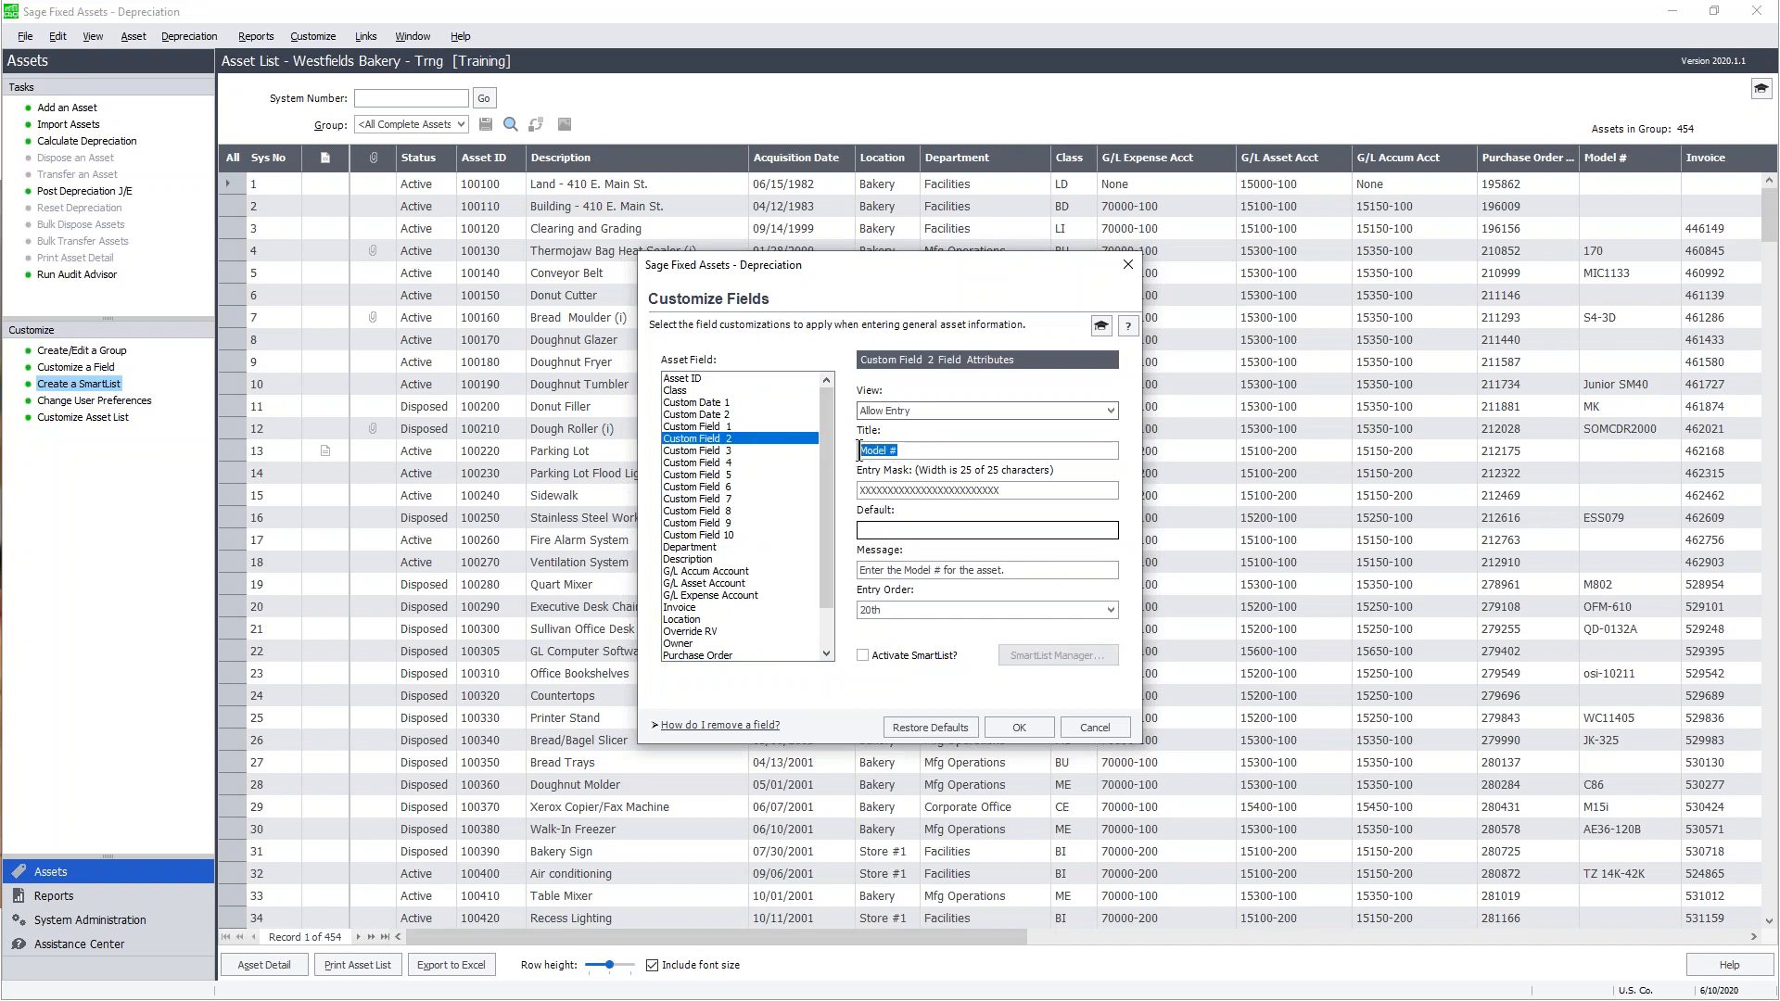
pyautogui.click(862, 655)
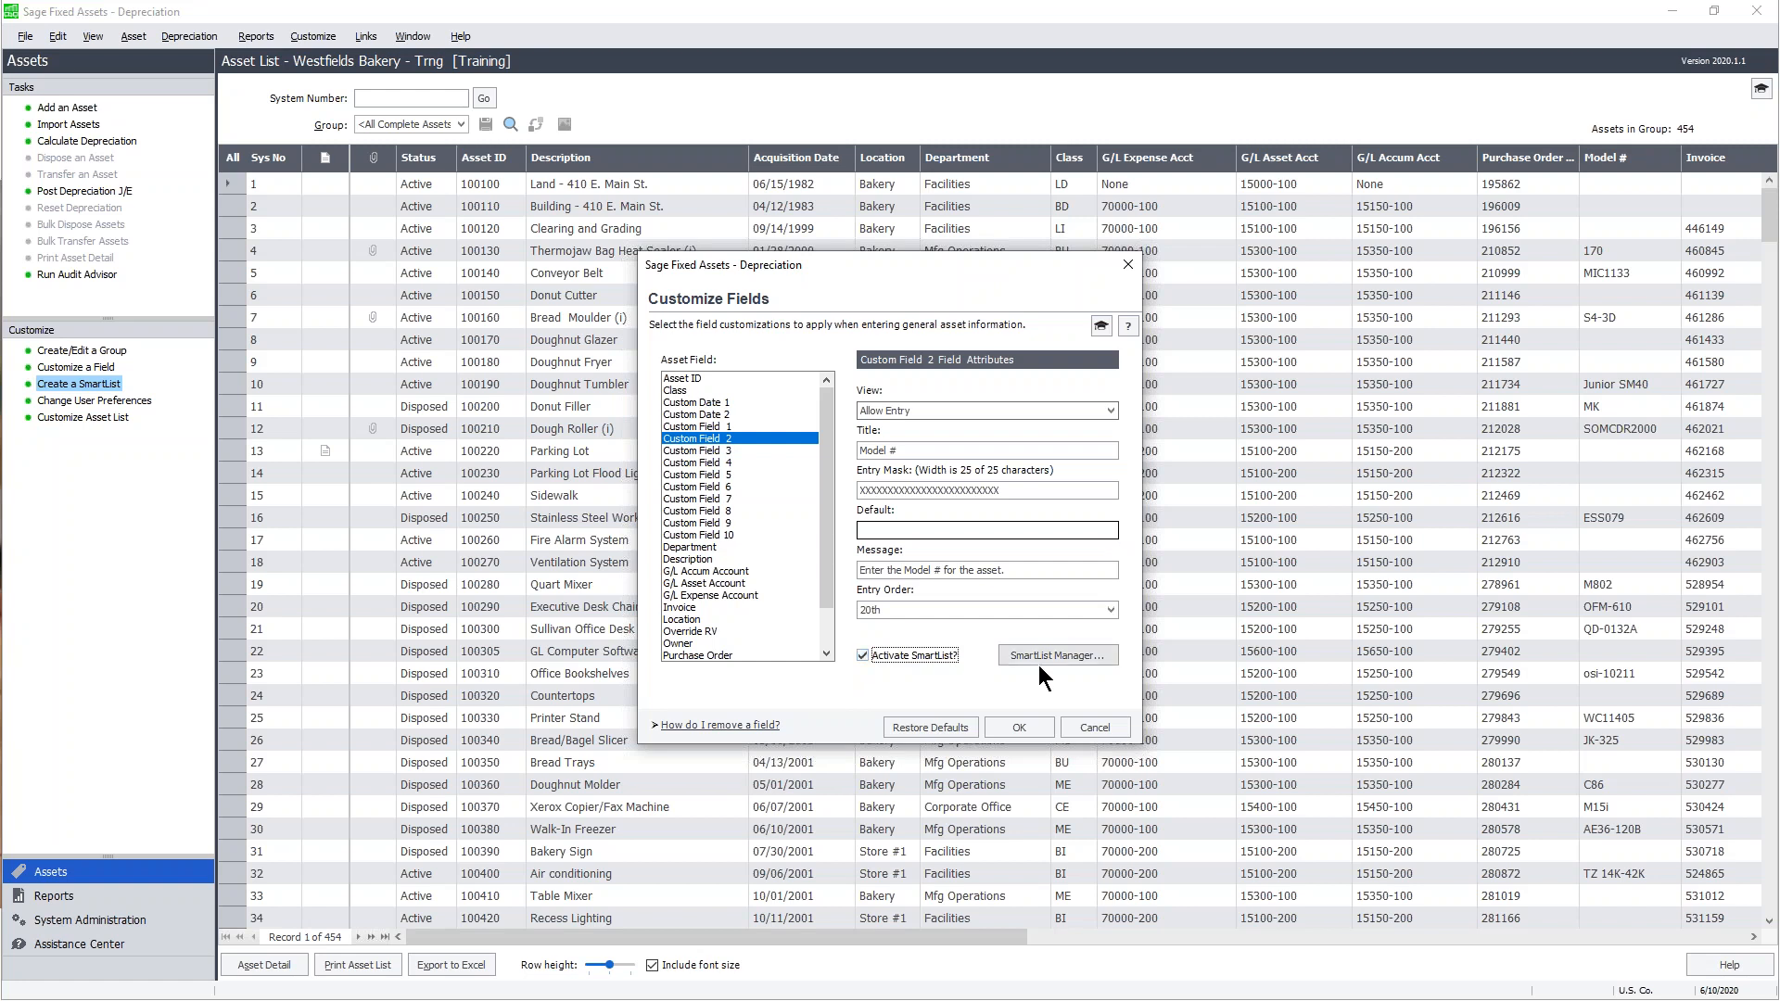
pyautogui.click(1101, 655)
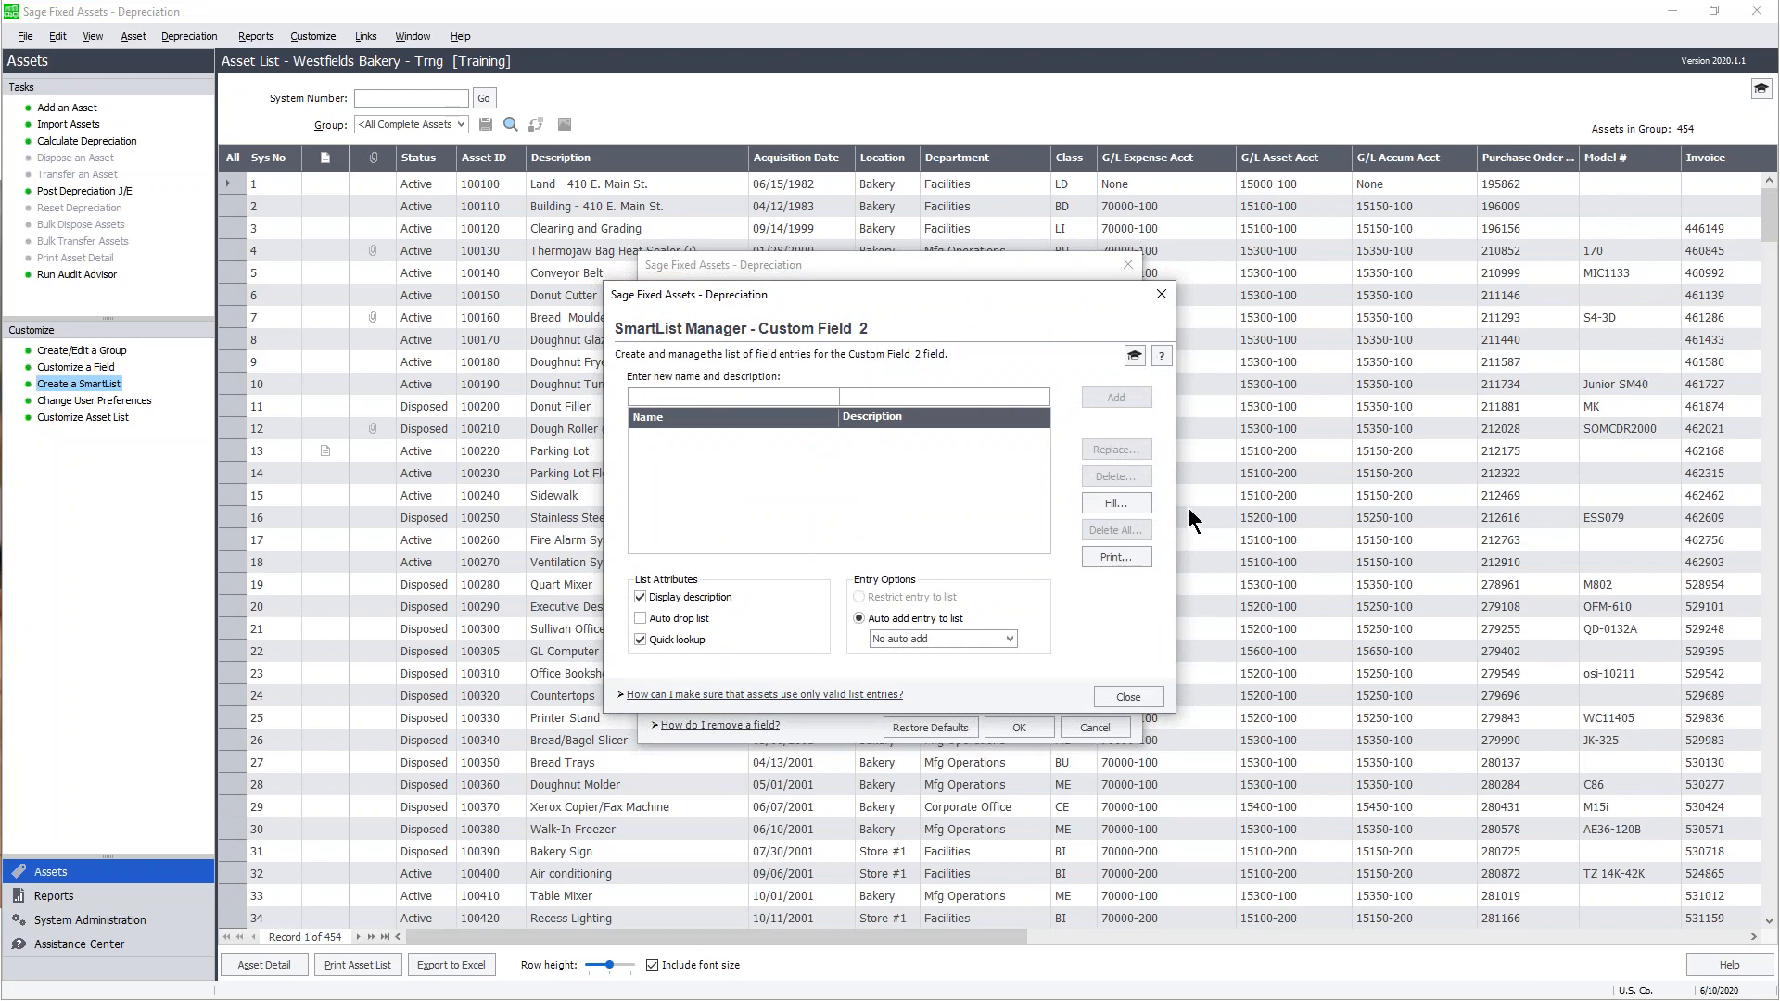
# - Fill the Model # SmartList from all existing asset values, confirming with Yes
pyautogui.click(1118, 498)
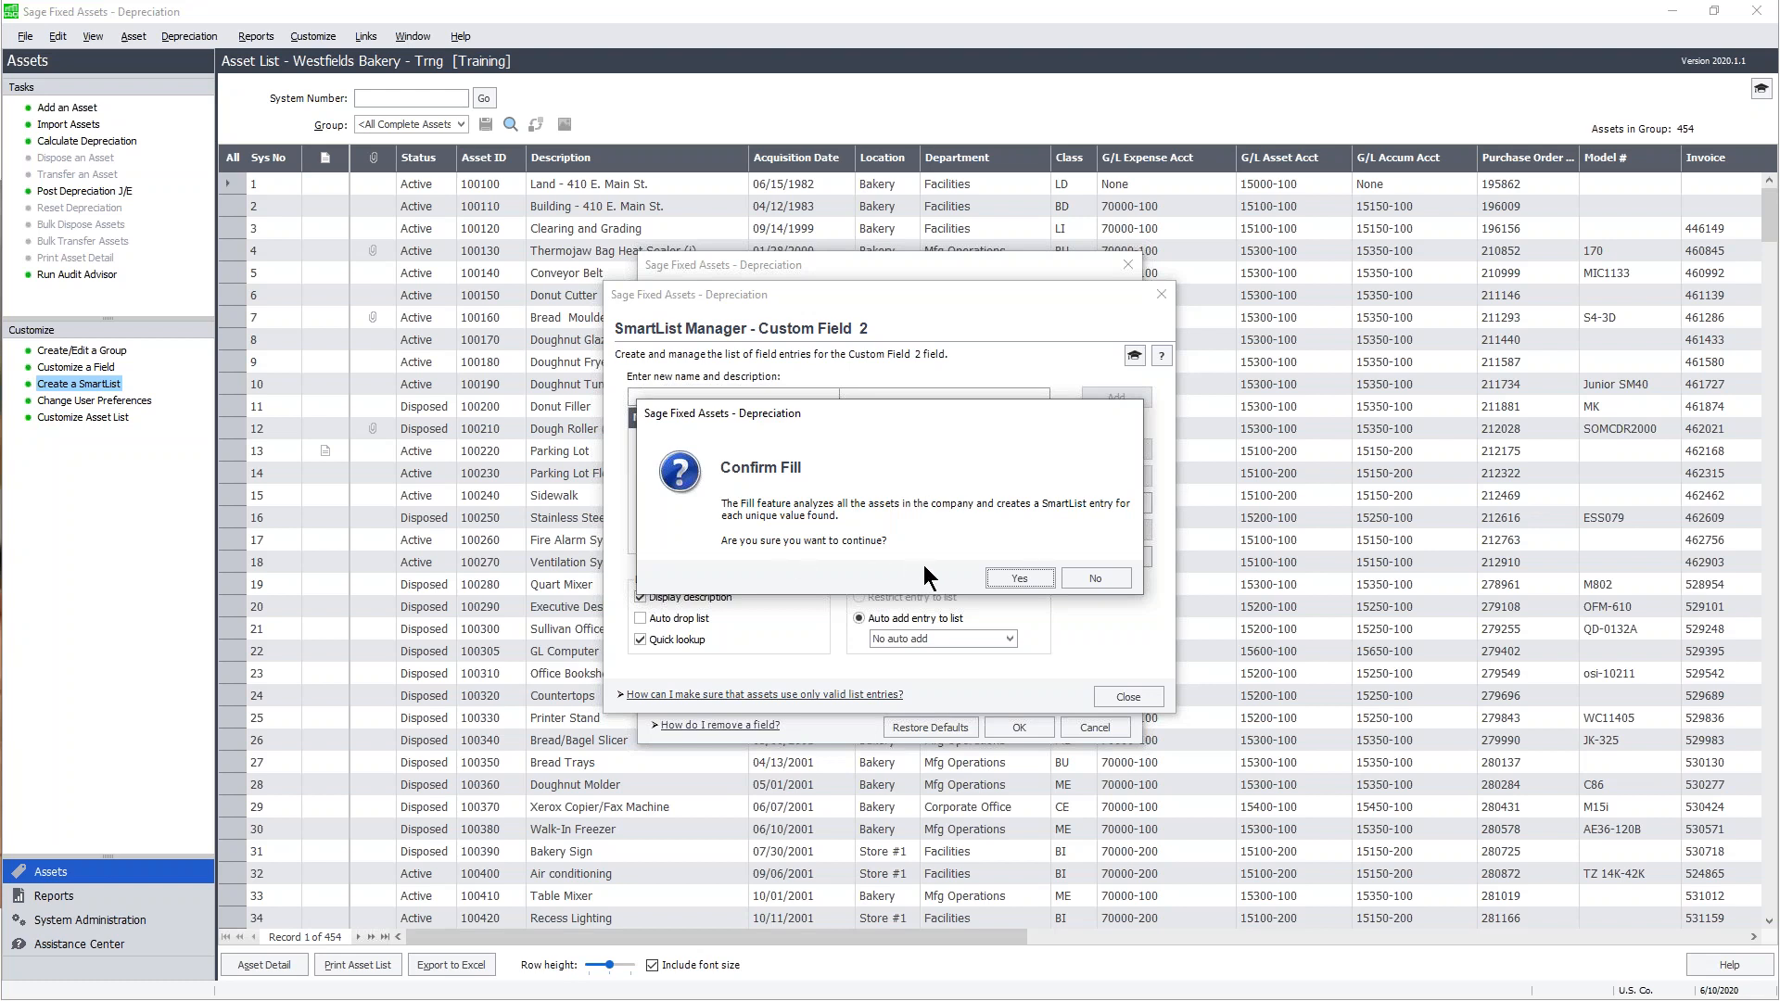
pyautogui.click(1020, 578)
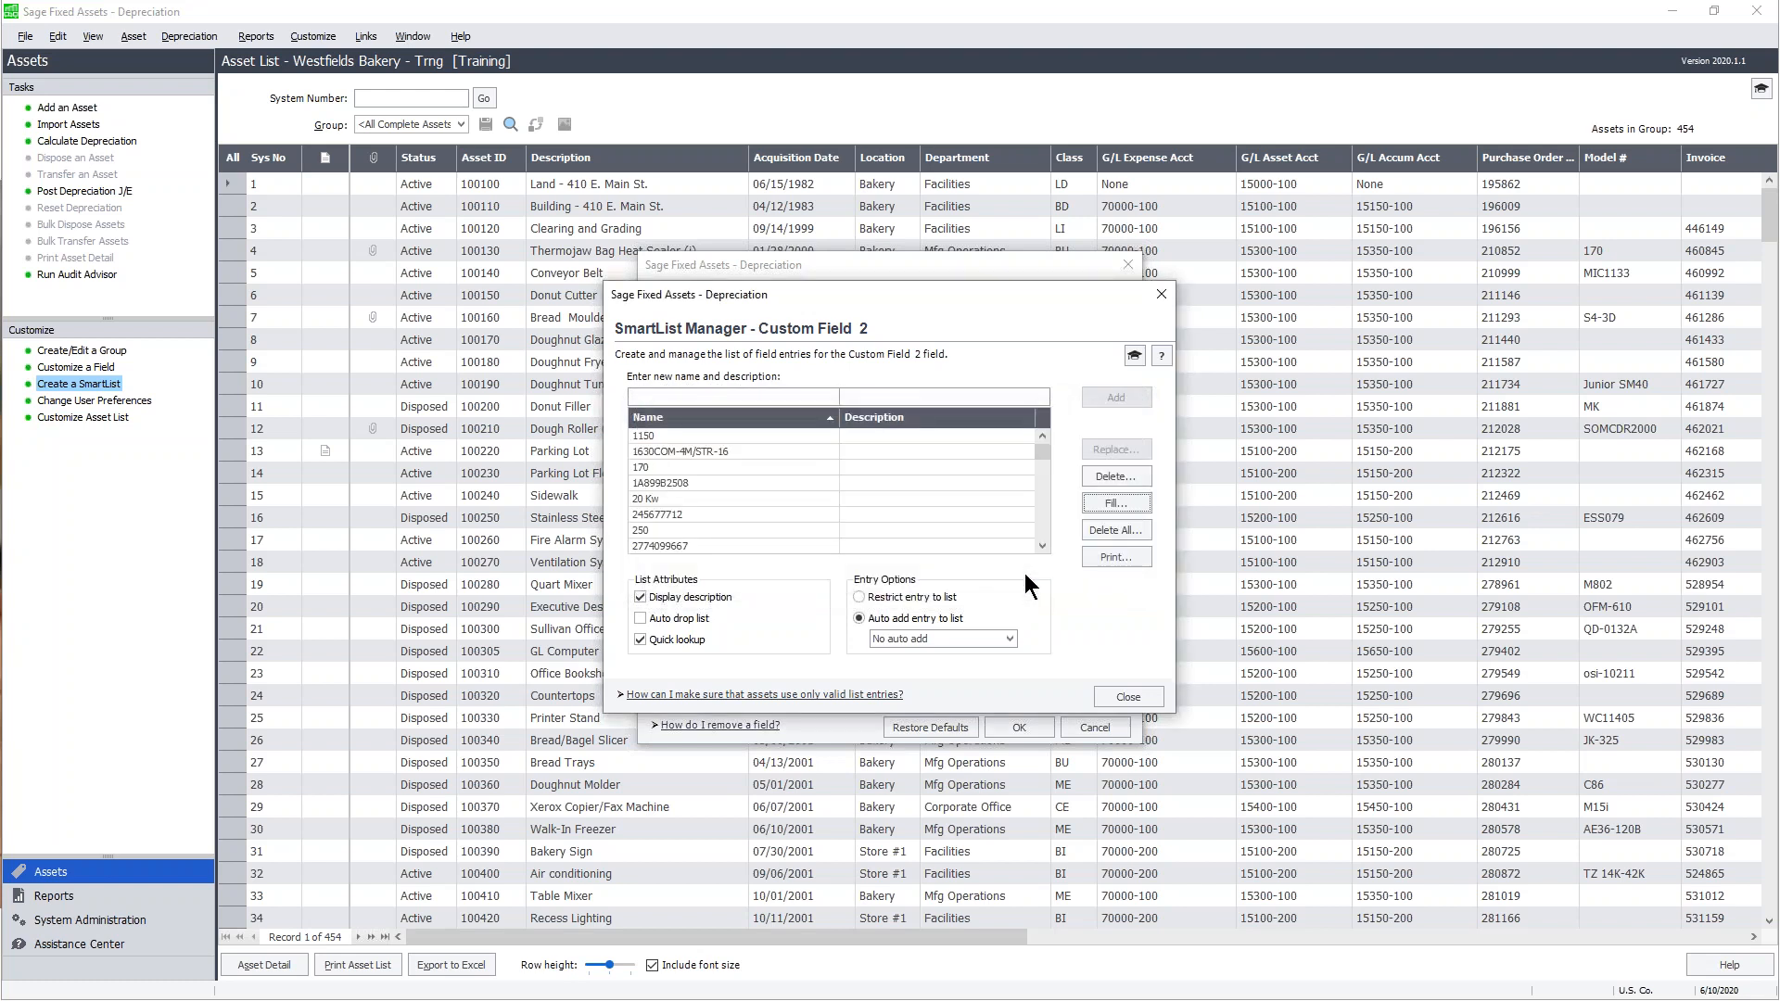
# - Review the filled model-number entries, close the SmartList Manager, and switch to the PowerPoint slide show
pyautogui.moveTo(1044, 448); pyautogui.dragTo(1044, 498)
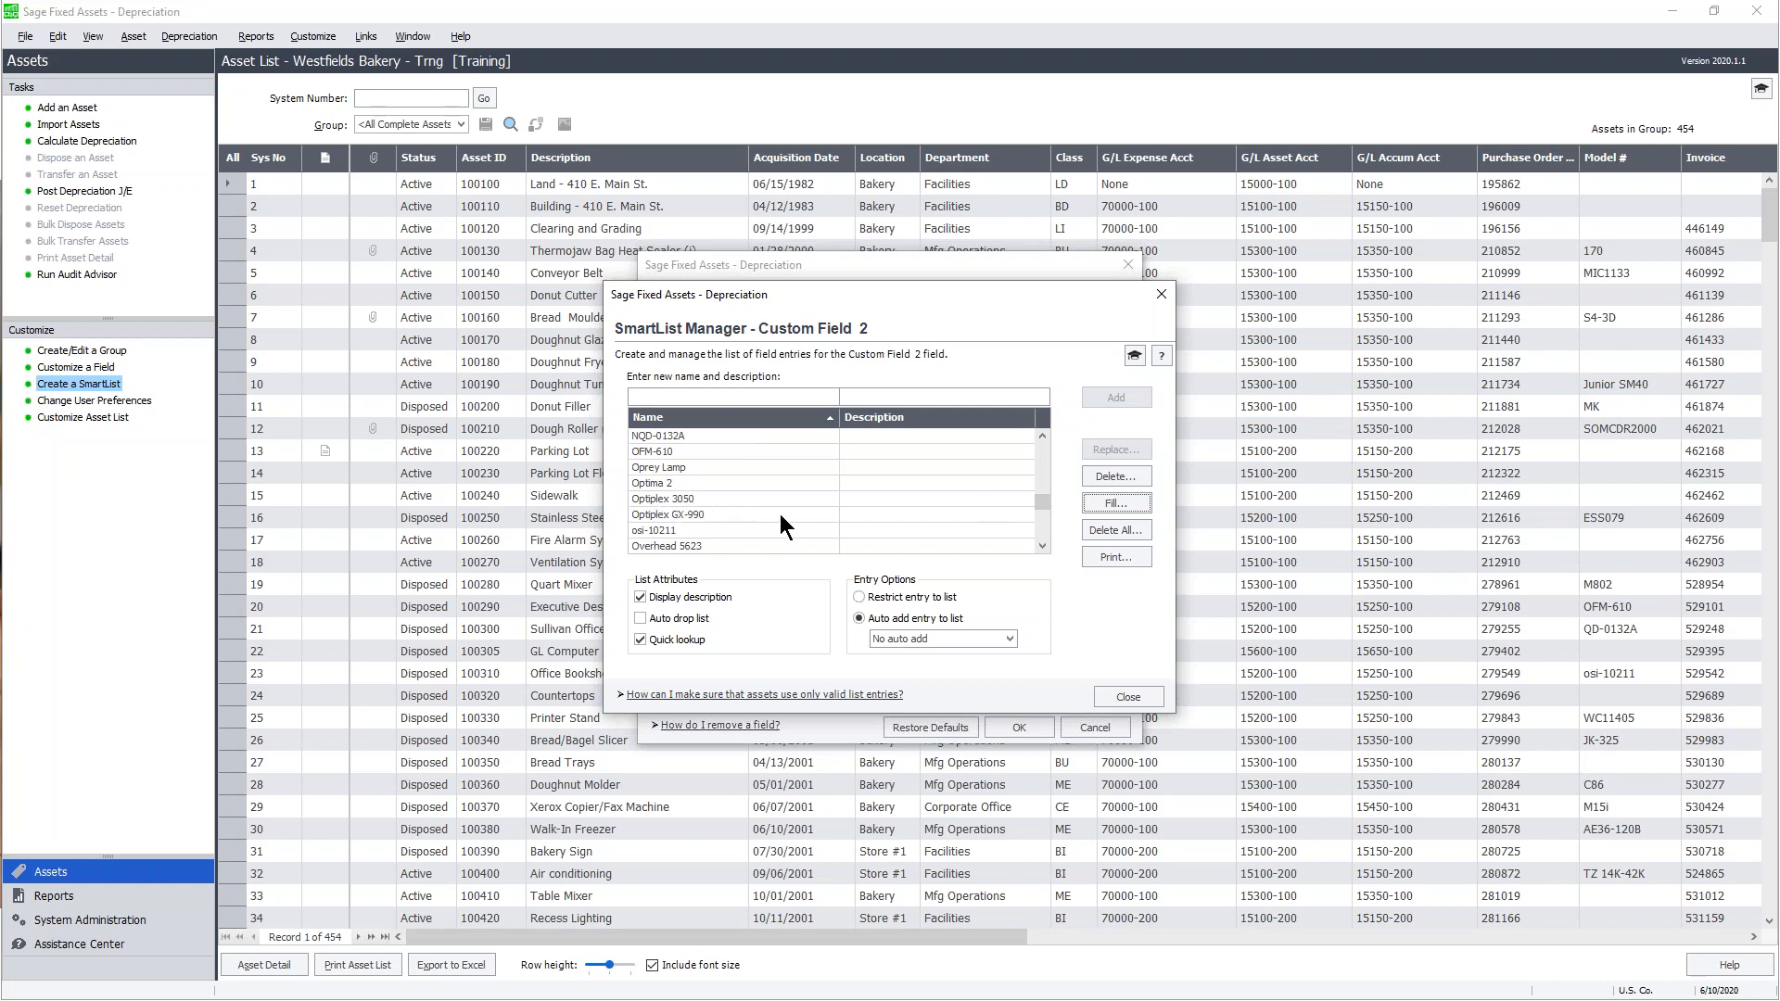
pyautogui.moveTo(1043, 502); pyautogui.dragTo(1044, 506)
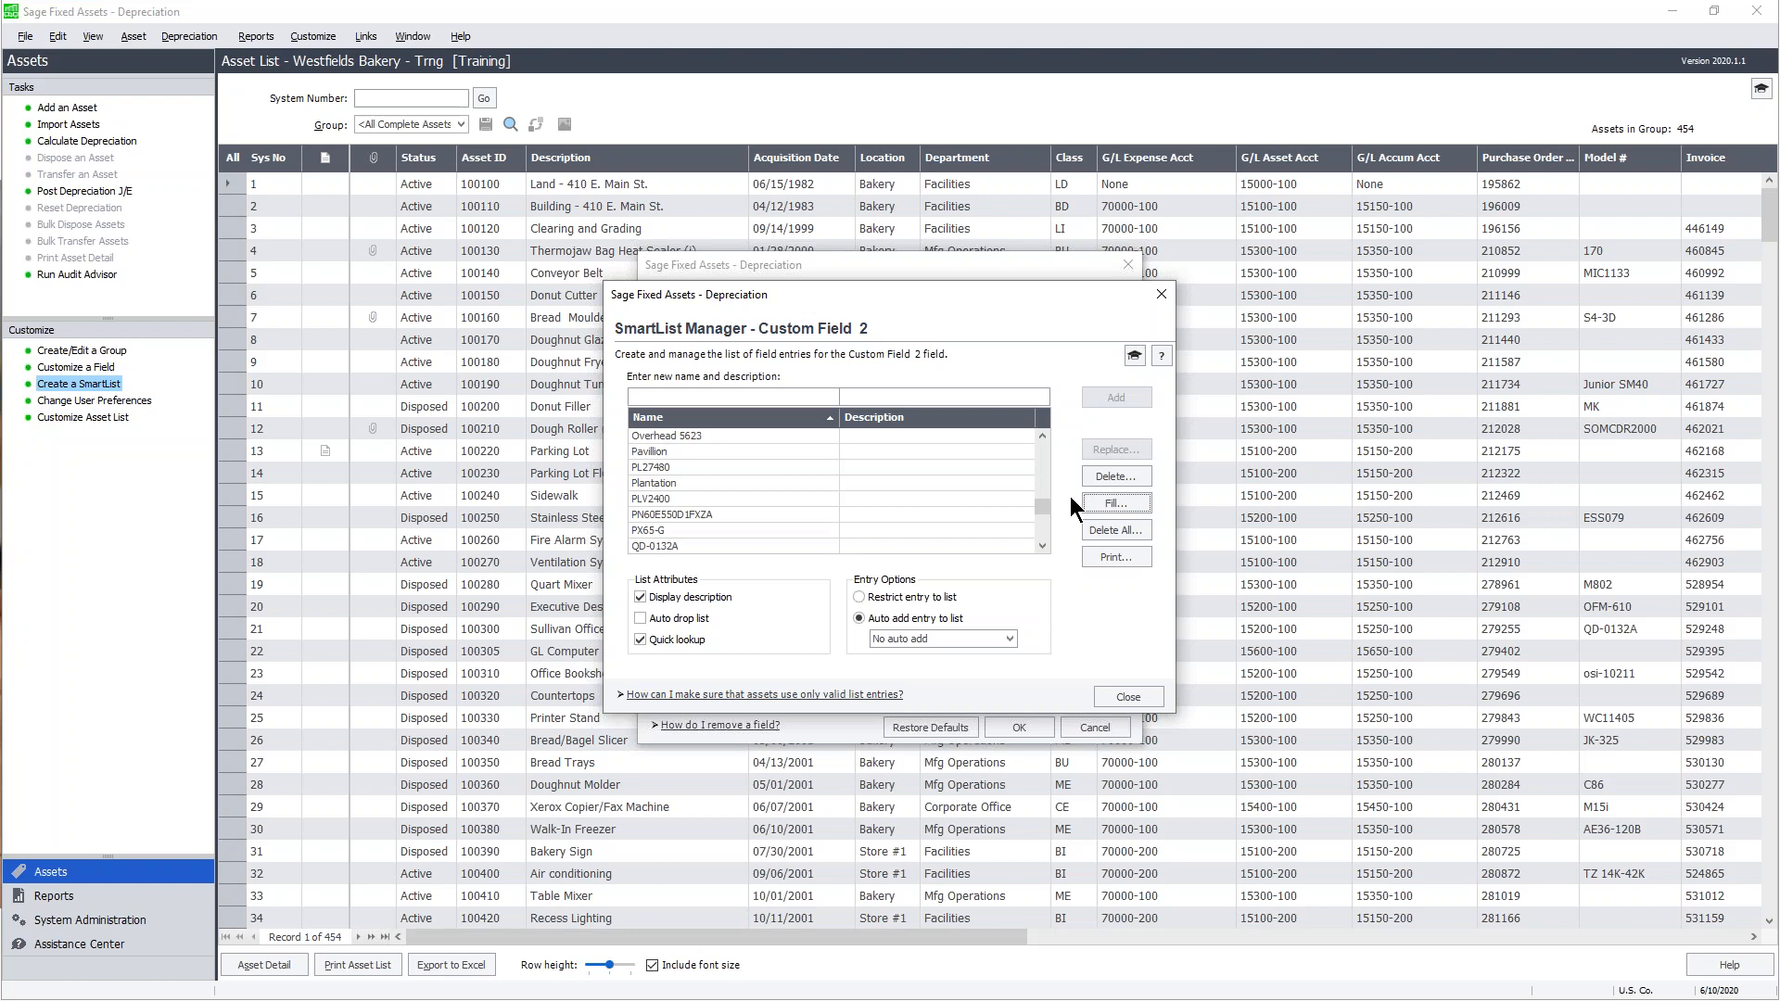
pyautogui.click(1136, 697)
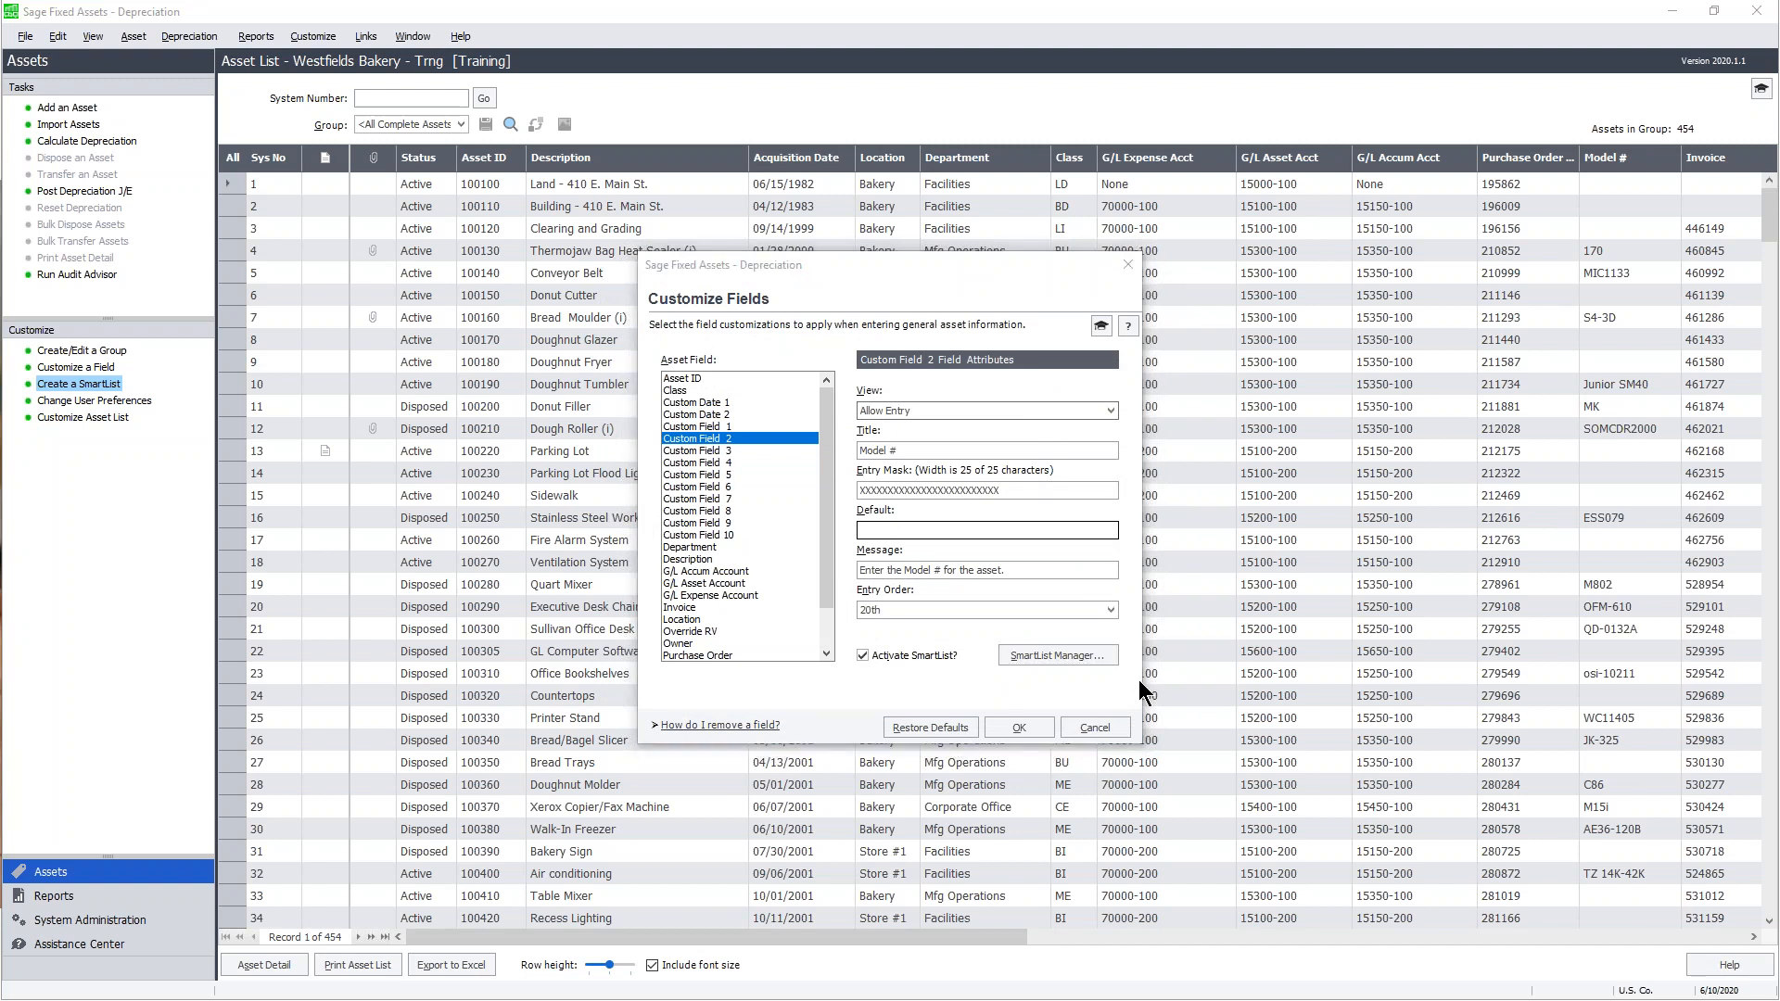
pyautogui.hotkey('alt', 'Tab')
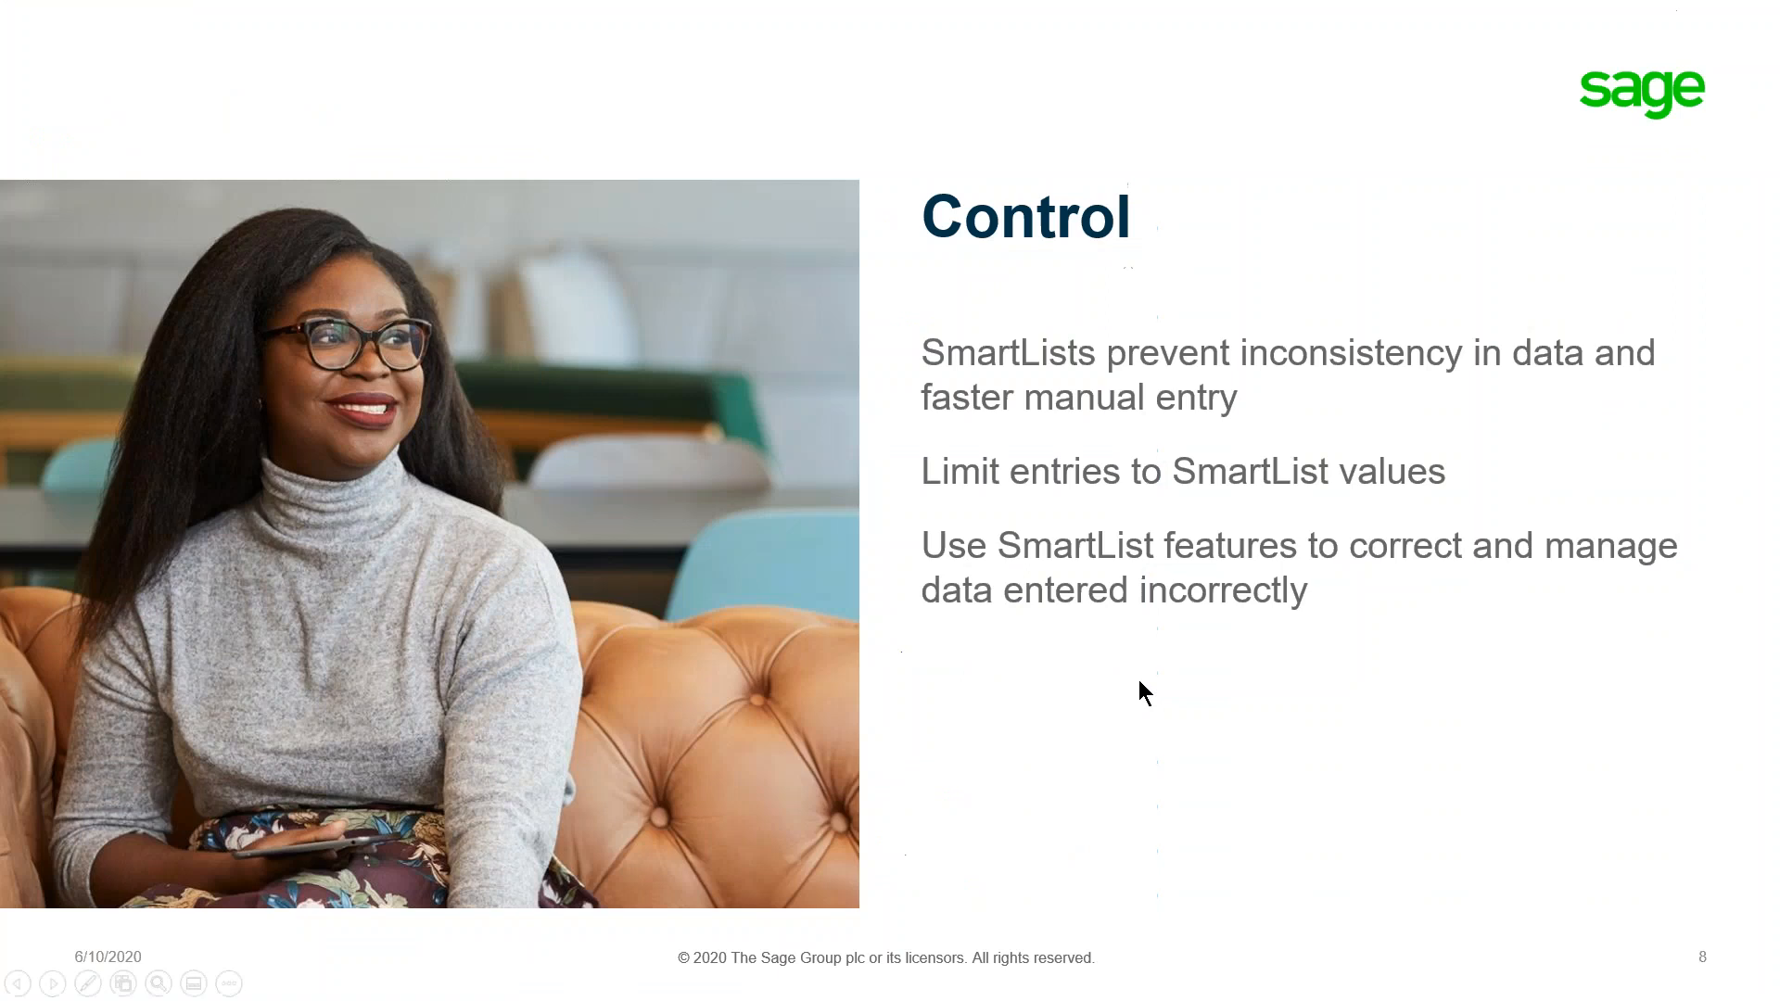
# - Advance to the Polling question slide and reveal its answer: Yes, Fill builds the SmartList
pyautogui.click(145, 493)
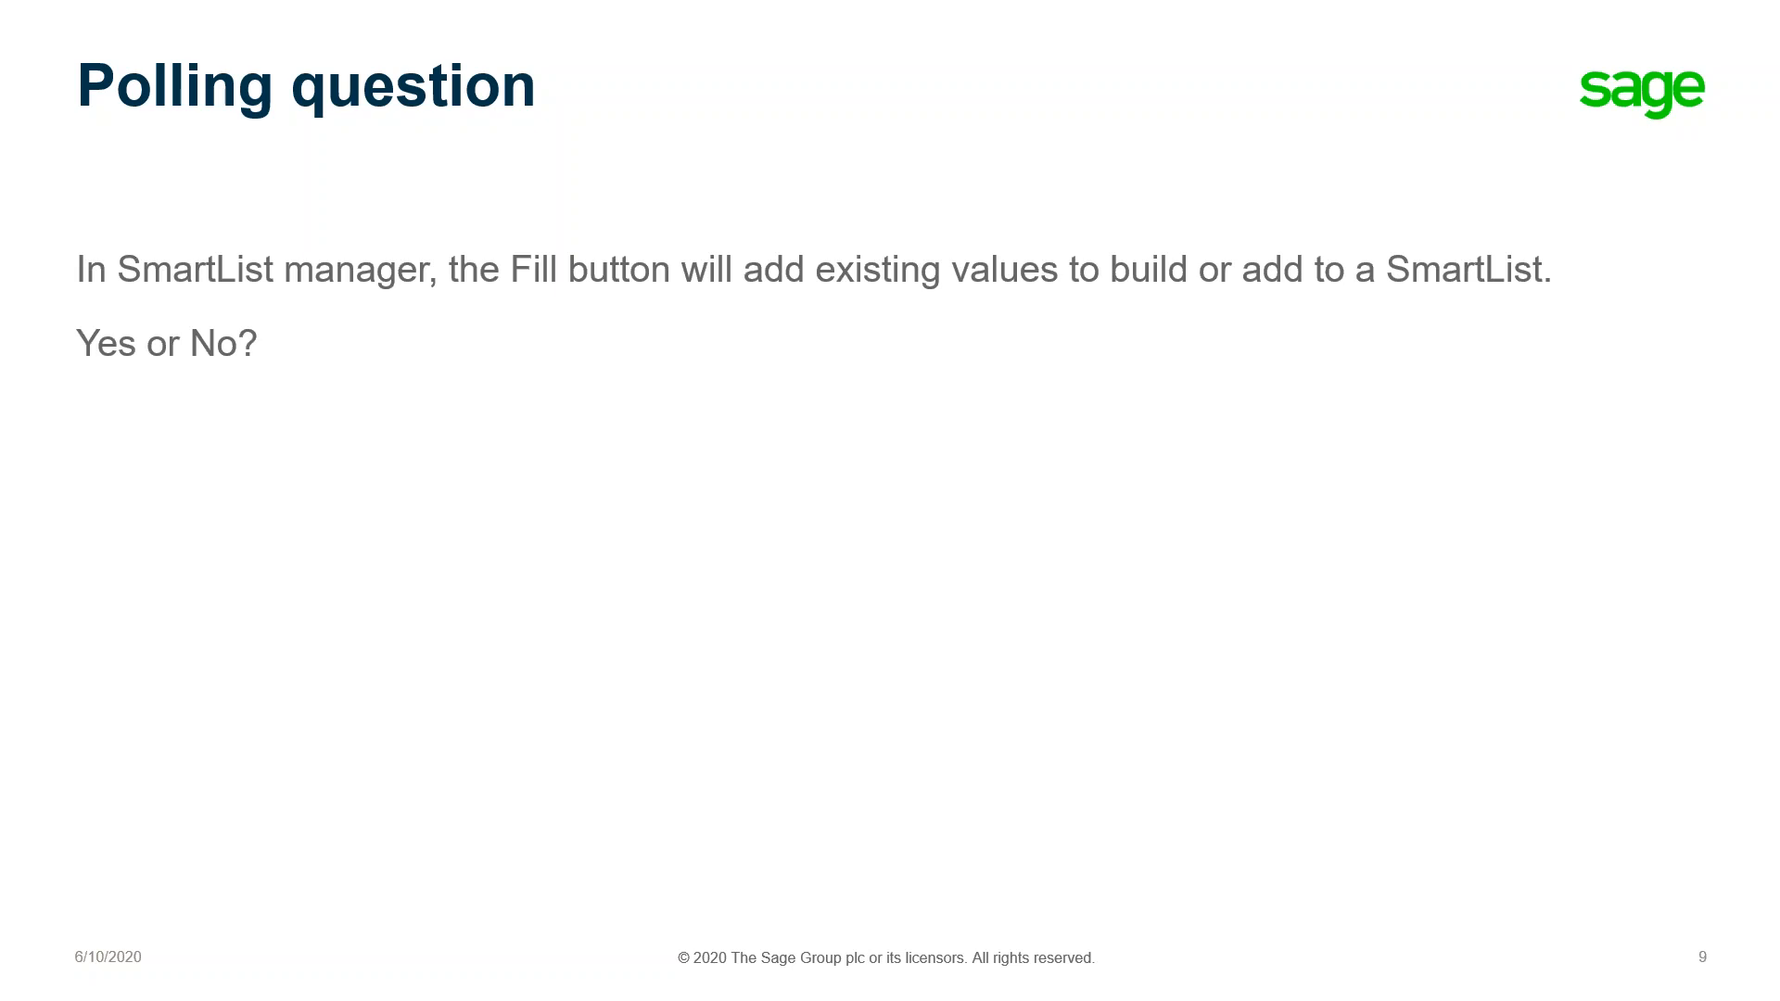
pyautogui.press('Right')
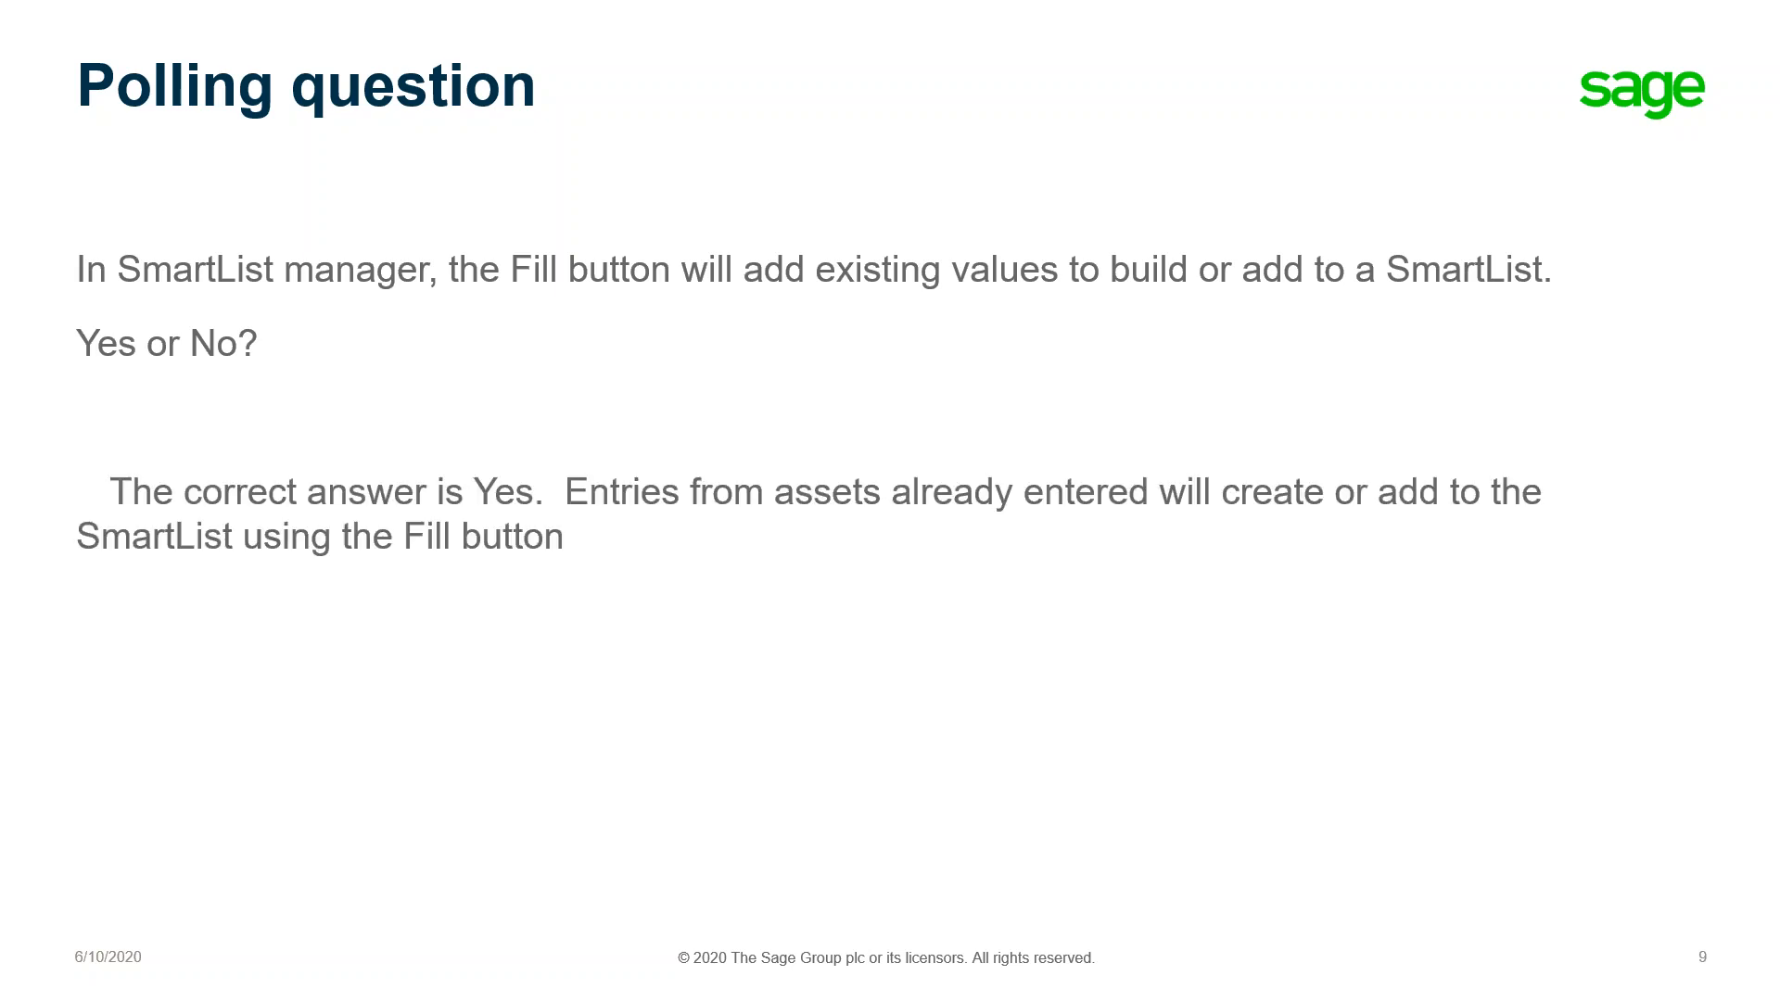
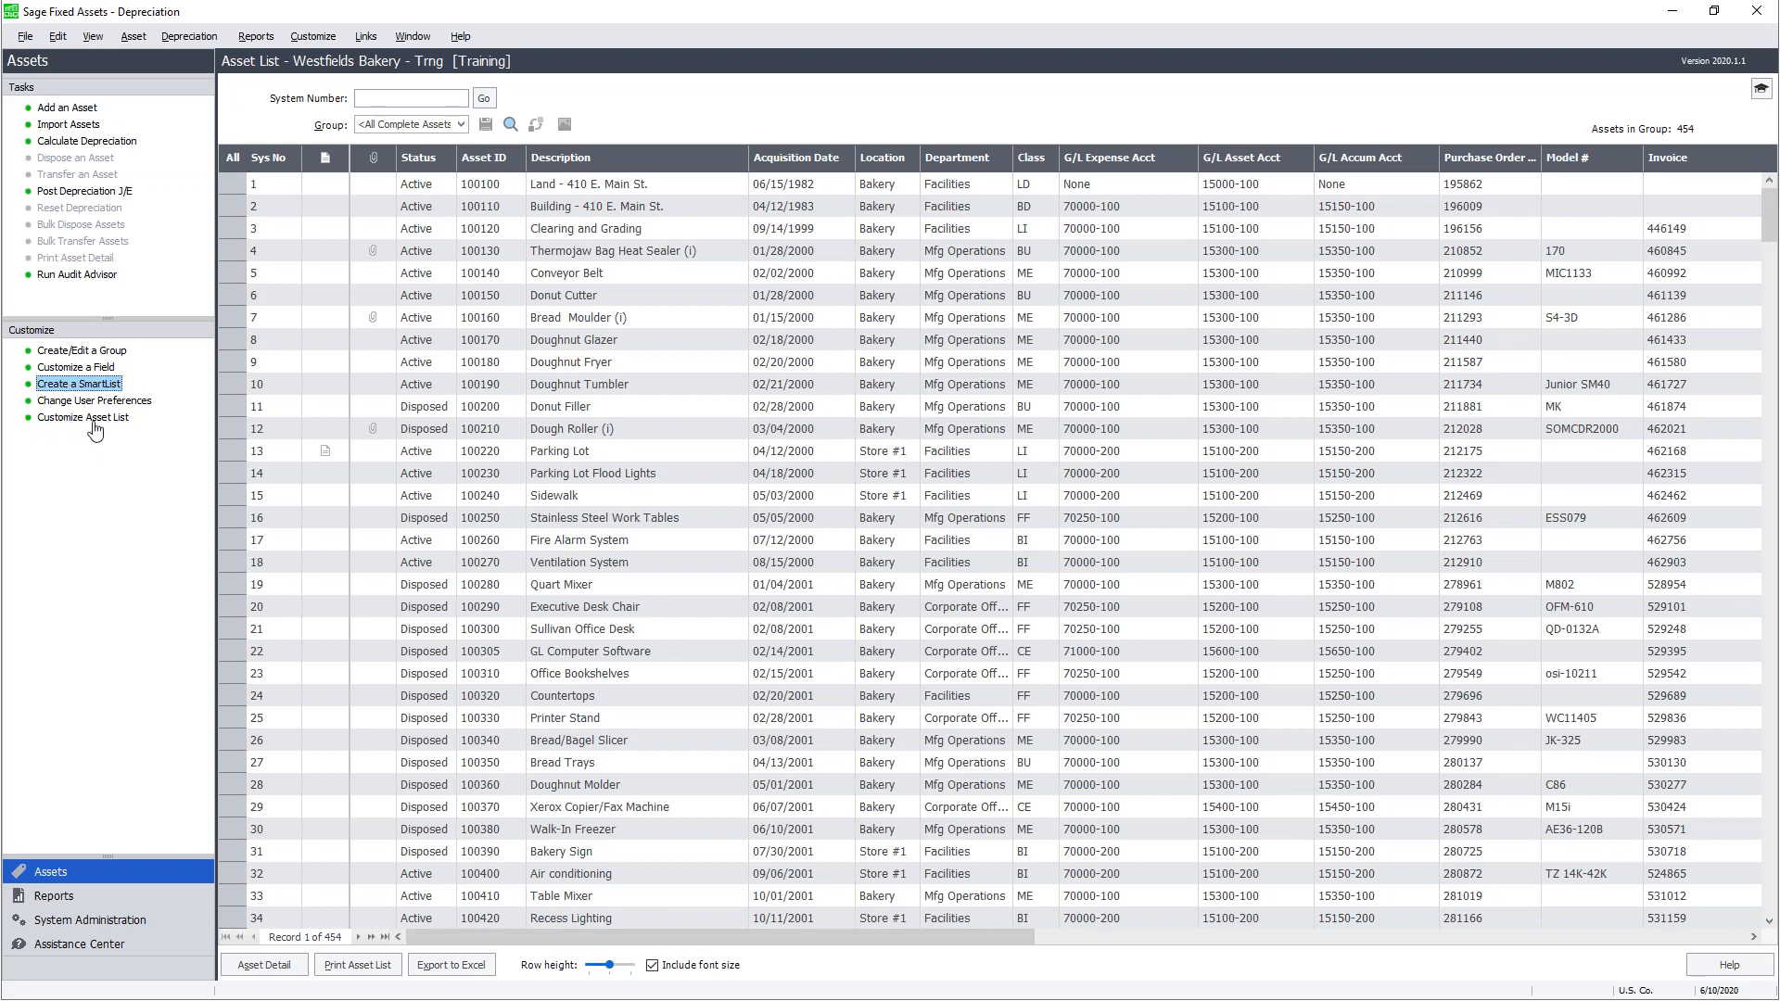
# - Open Customize Asset List and review the Selected Fields, from Sys No, HasNote, Status and Description down to Invoice Date
pyautogui.click(102, 419)
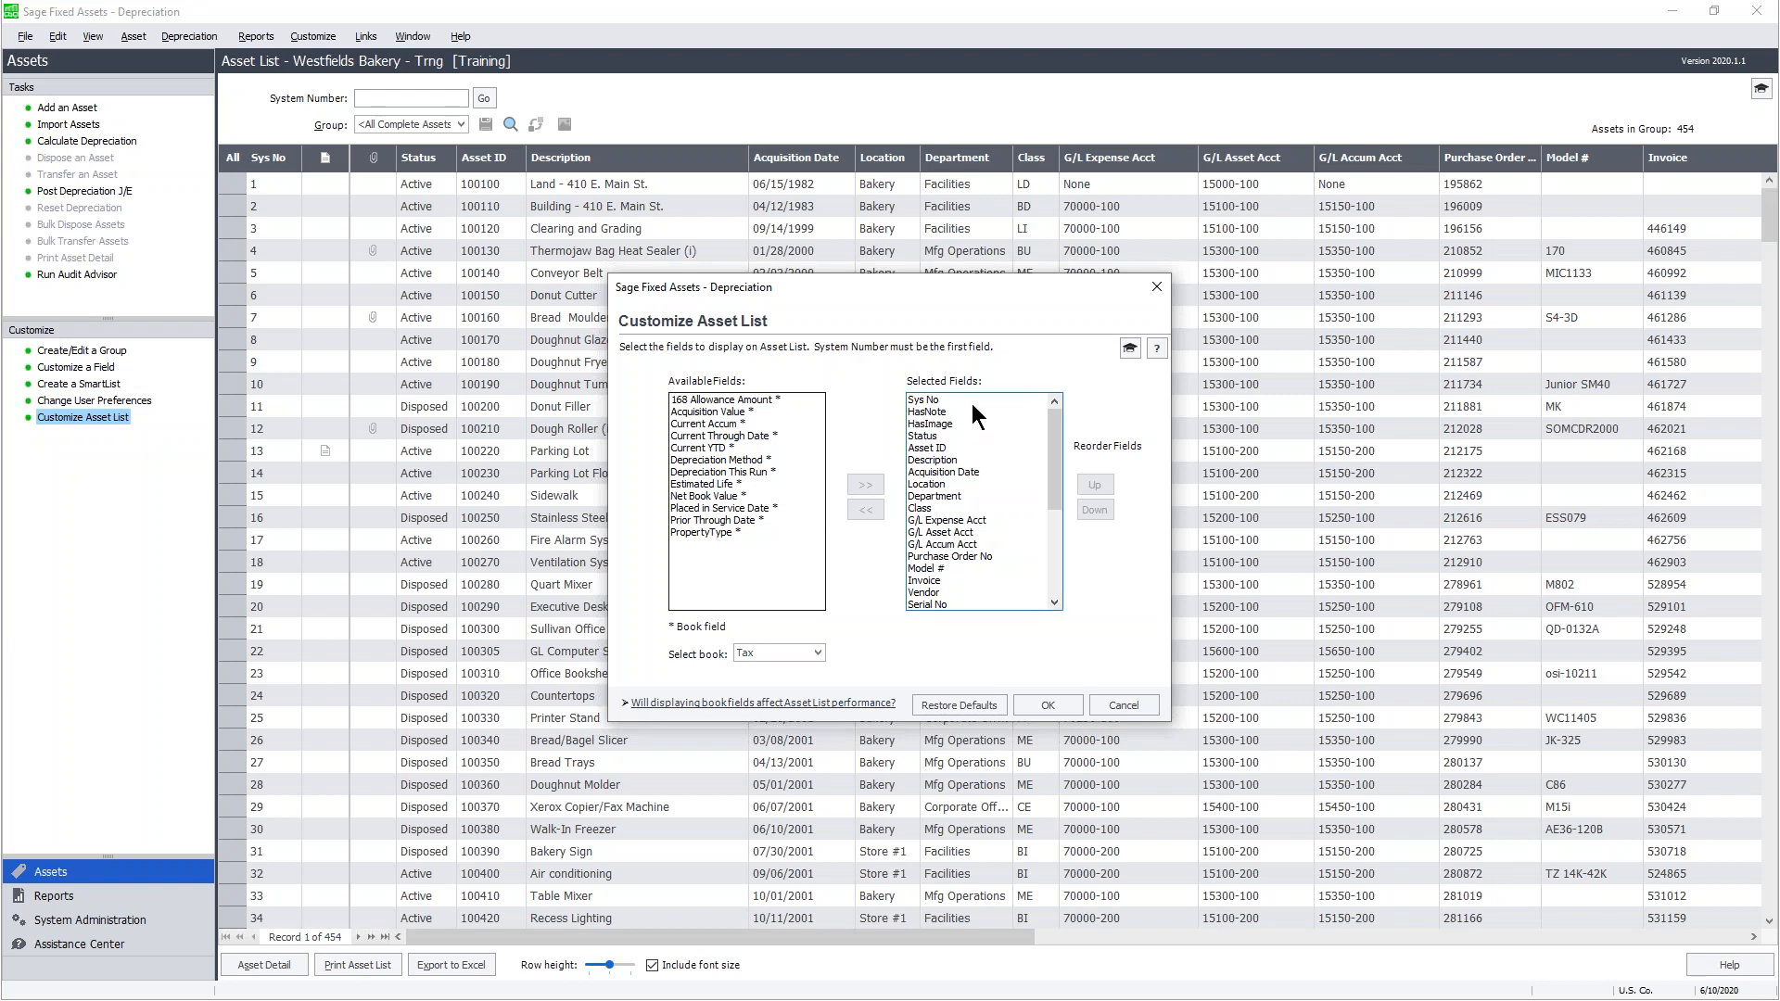
pyautogui.moveTo(1053, 424)
pyautogui.mouseDown()
pyautogui.moveTo(1048, 529)
pyautogui.moveTo(1052, 406)
pyautogui.moveTo(998, 407)
pyautogui.mouseUp()
pyautogui.click(930, 397)
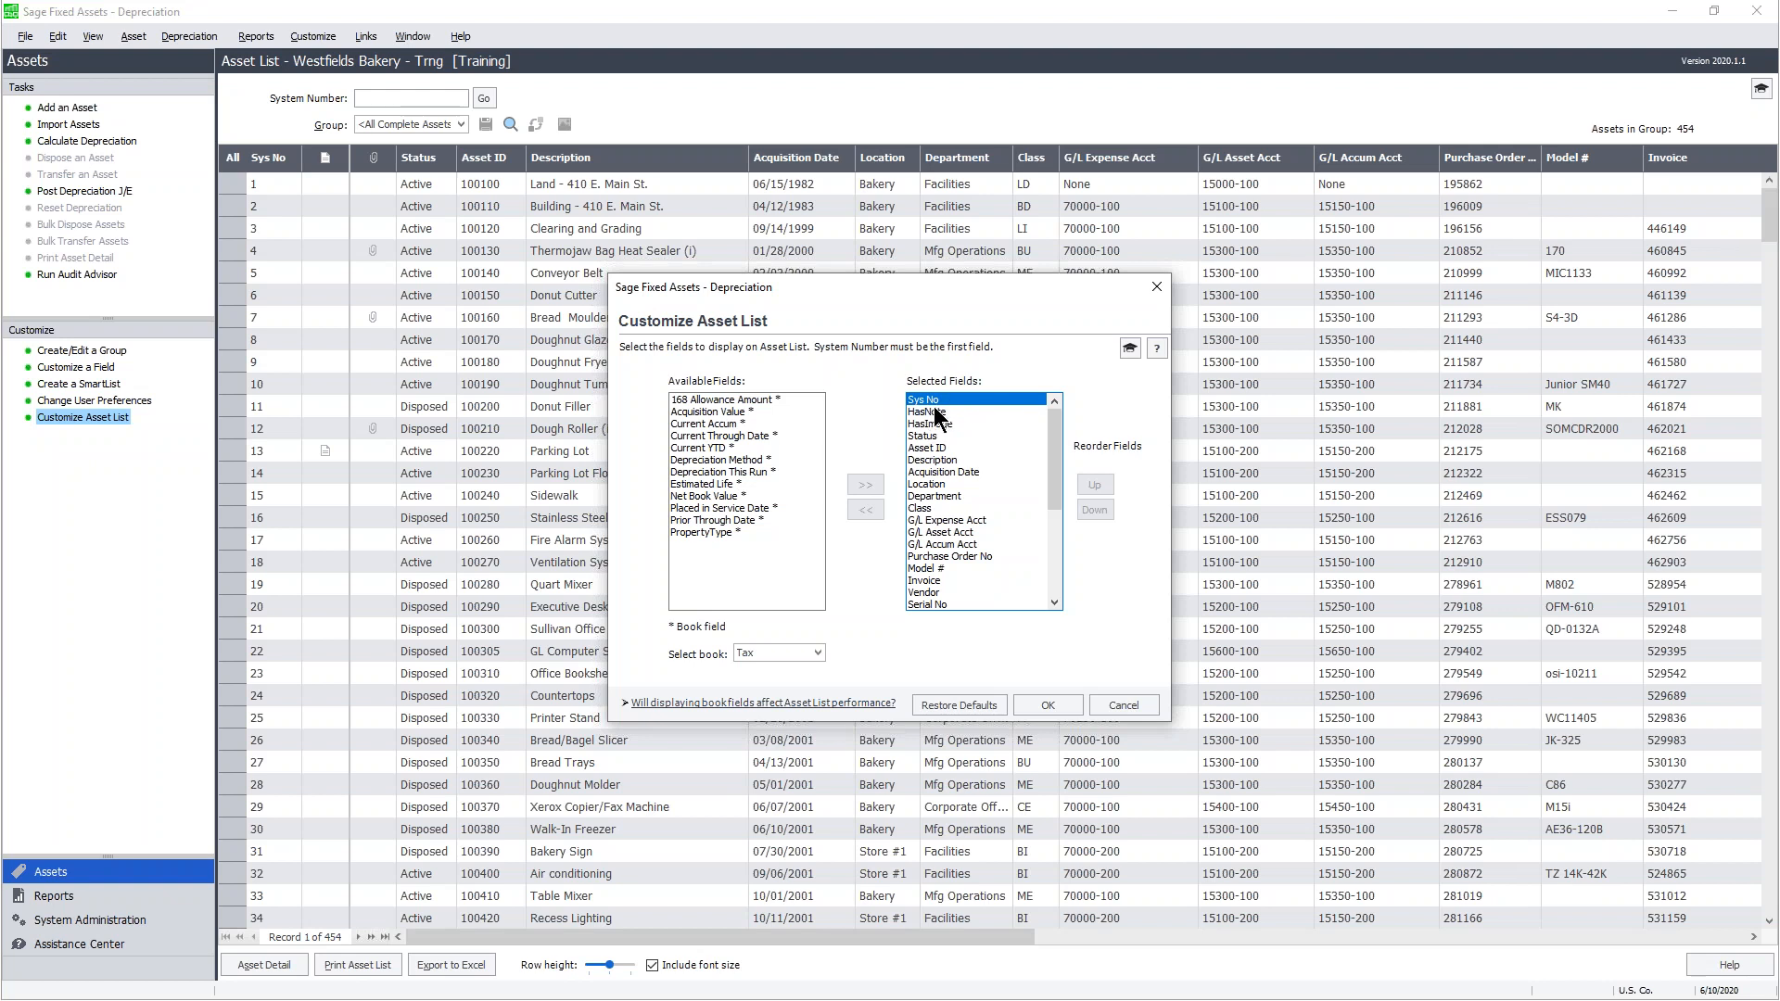
pyautogui.click(929, 412)
pyautogui.click(940, 424)
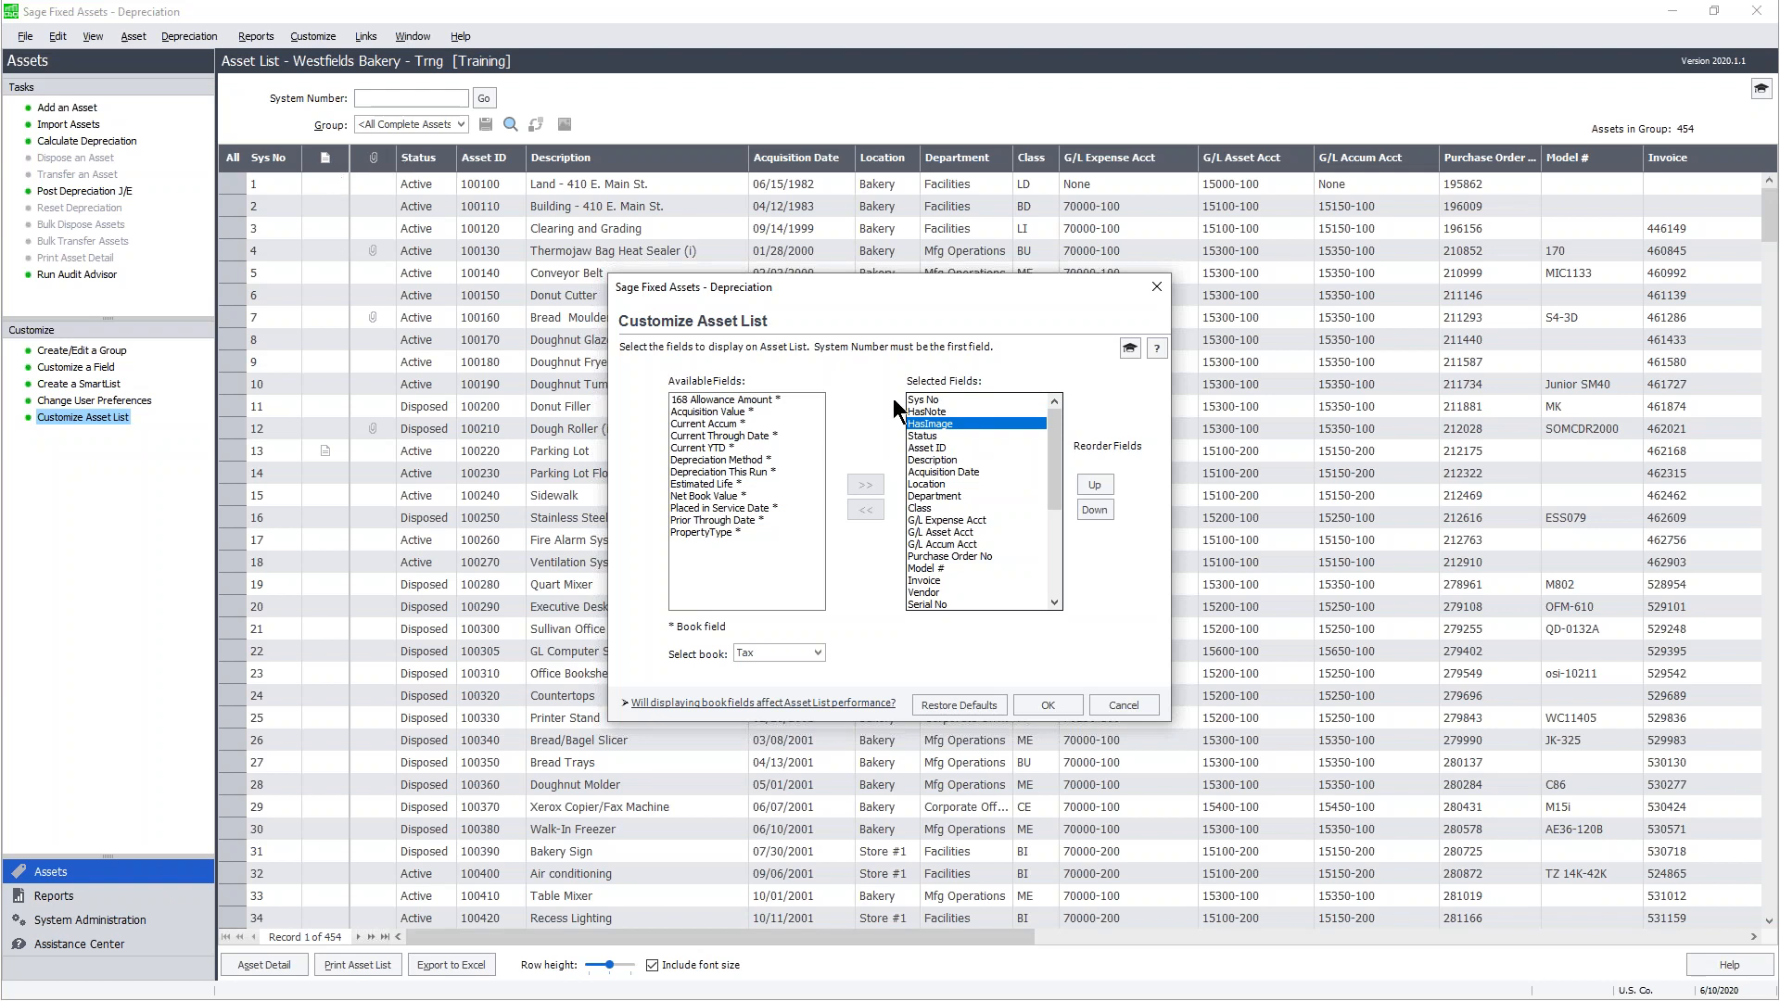
pyautogui.click(927, 435)
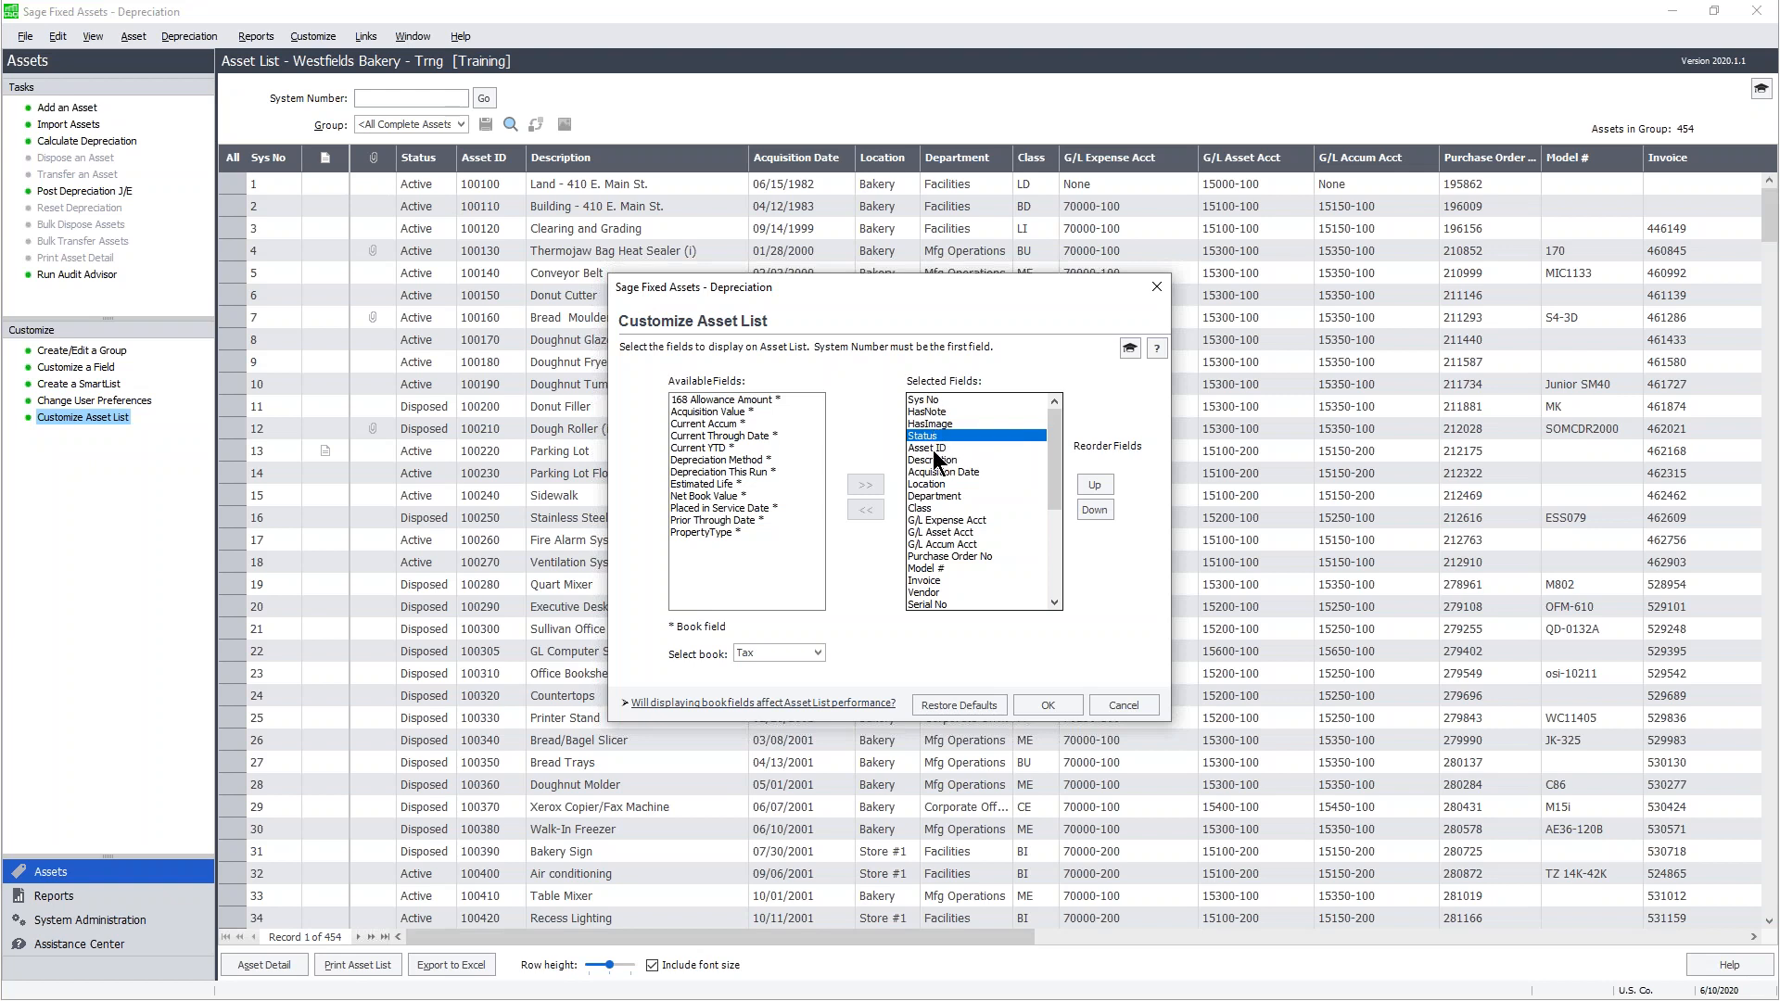
pyautogui.click(933, 448)
pyautogui.click(934, 460)
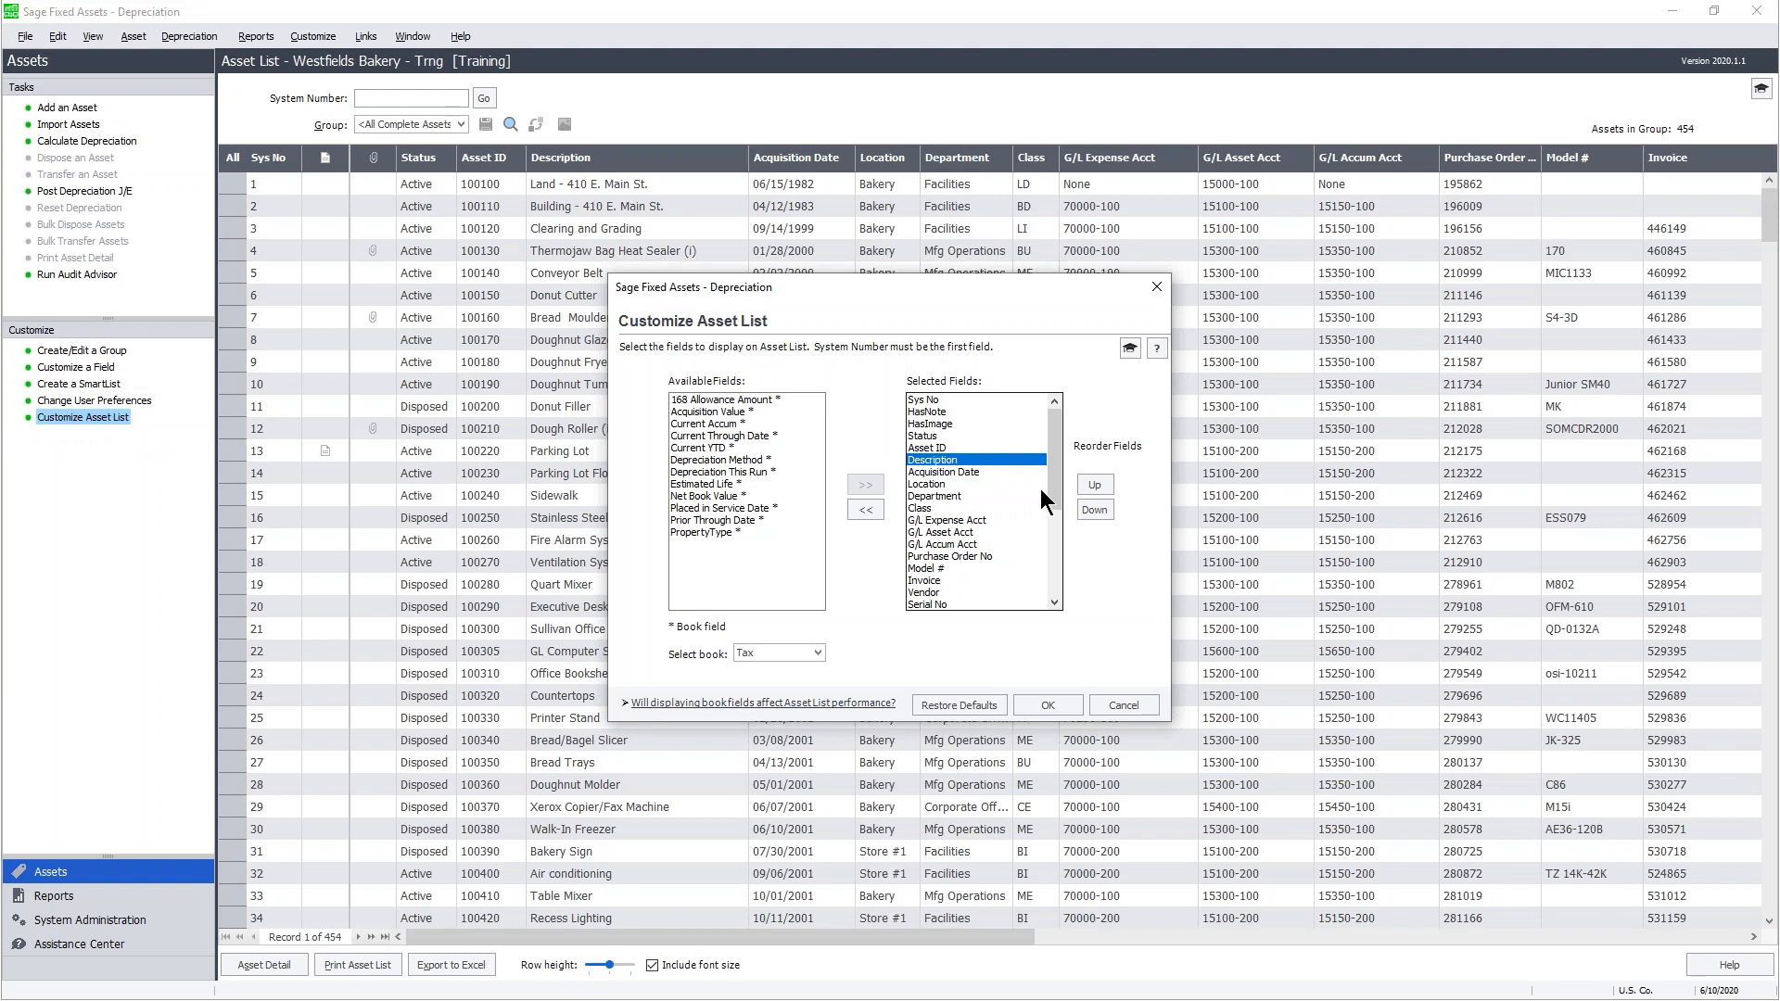
pyautogui.moveTo(1055, 424); pyautogui.dragTo(1053, 515)
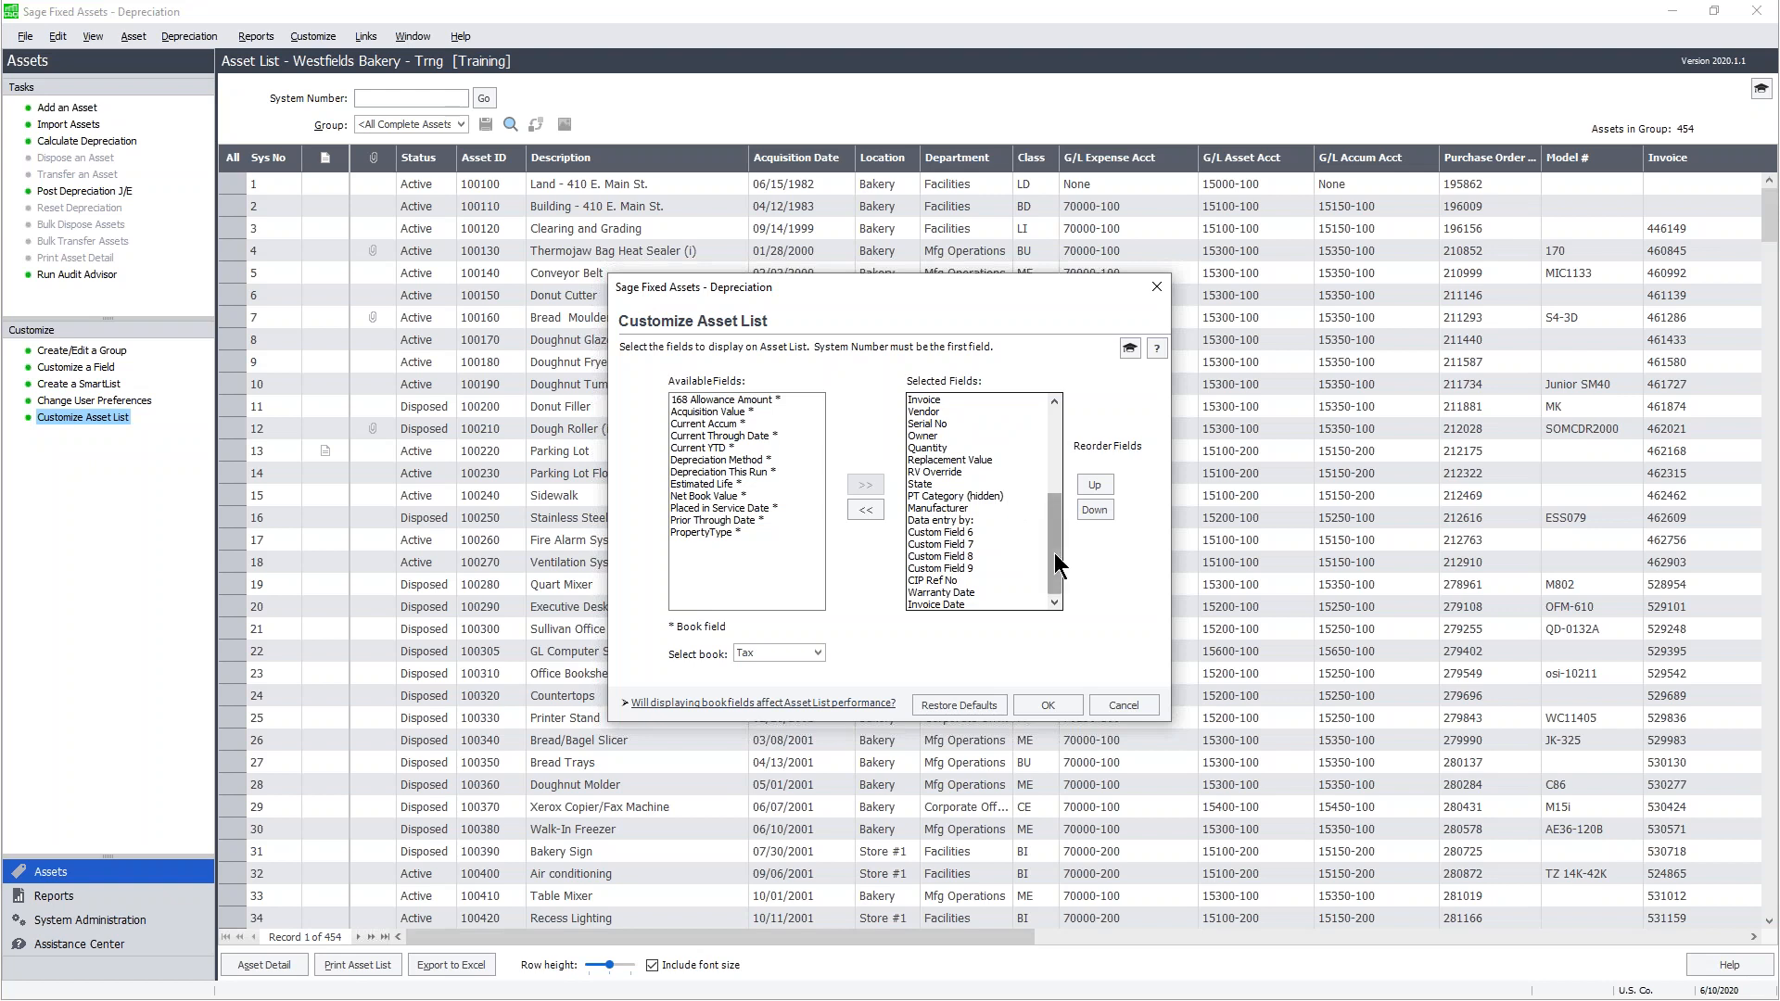
# - Add the Acquisition Value and Net Book Value book fields to the Selected Fields
pyautogui.click(719, 411)
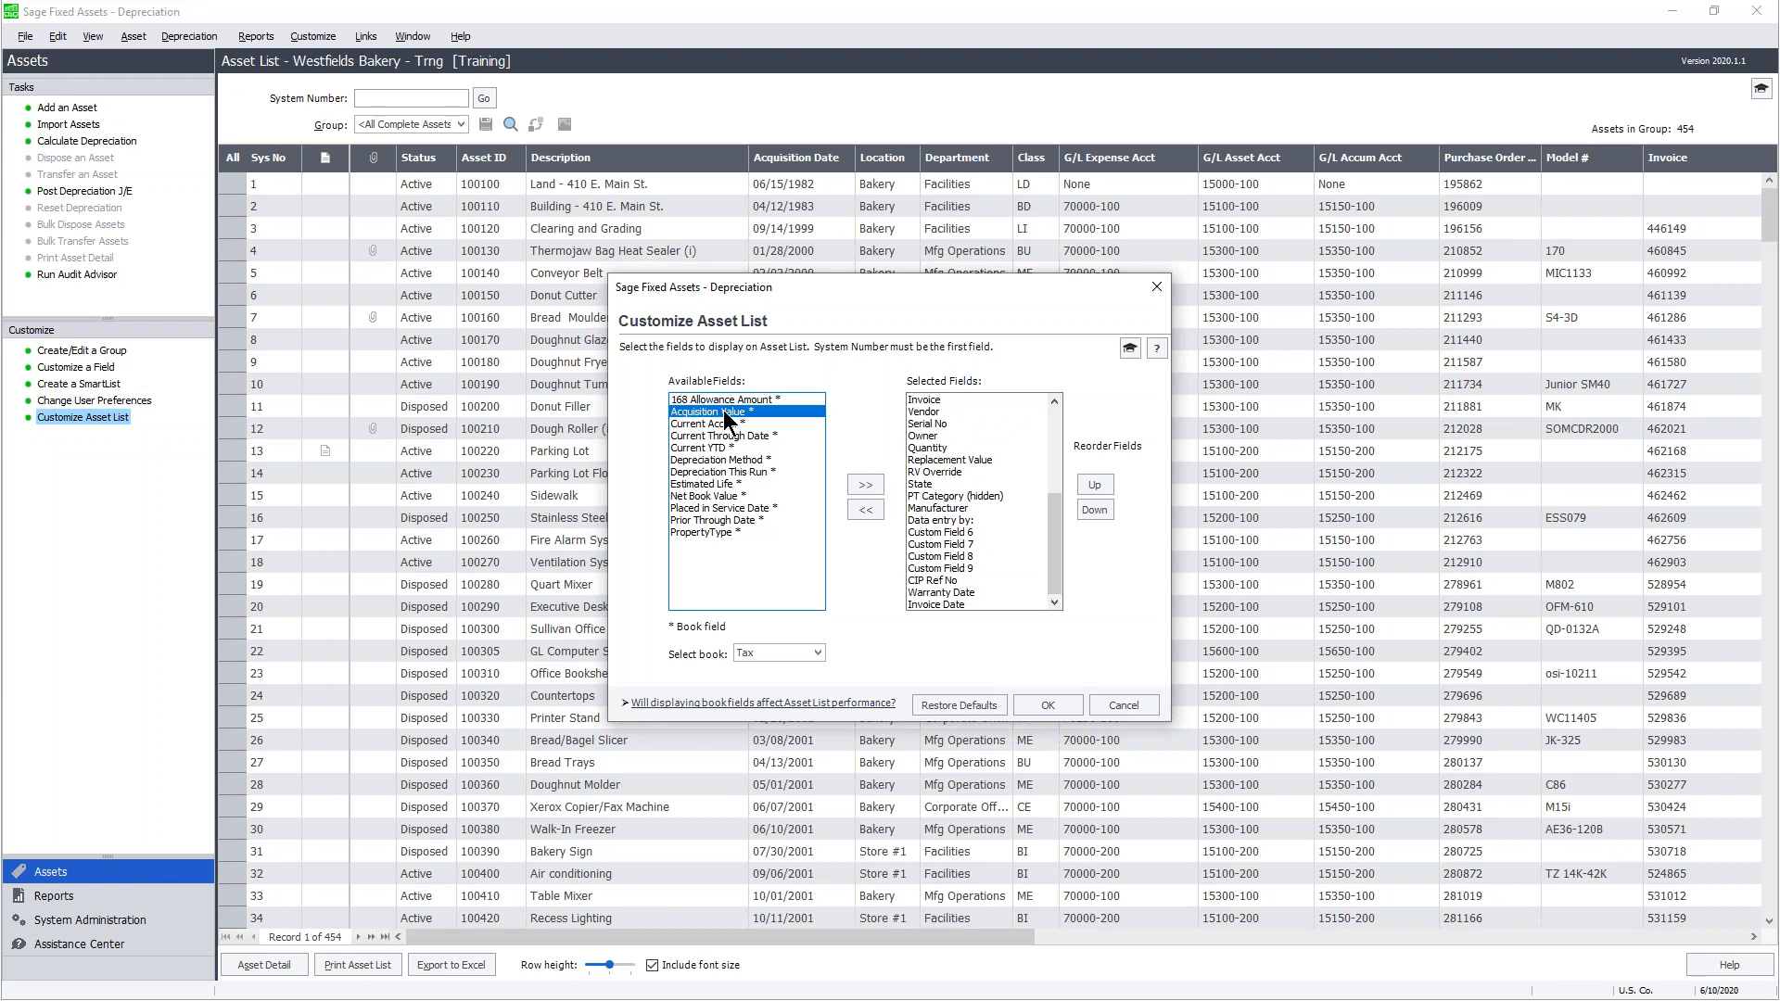
pyautogui.moveTo(724, 413)
pyautogui.mouseDown()
pyautogui.moveTo(715, 494)
pyautogui.moveTo(716, 415)
pyautogui.mouseUp()
pyautogui.keyDown('ctrl'); pyautogui.click(696, 497); pyautogui.keyUp('ctrl')
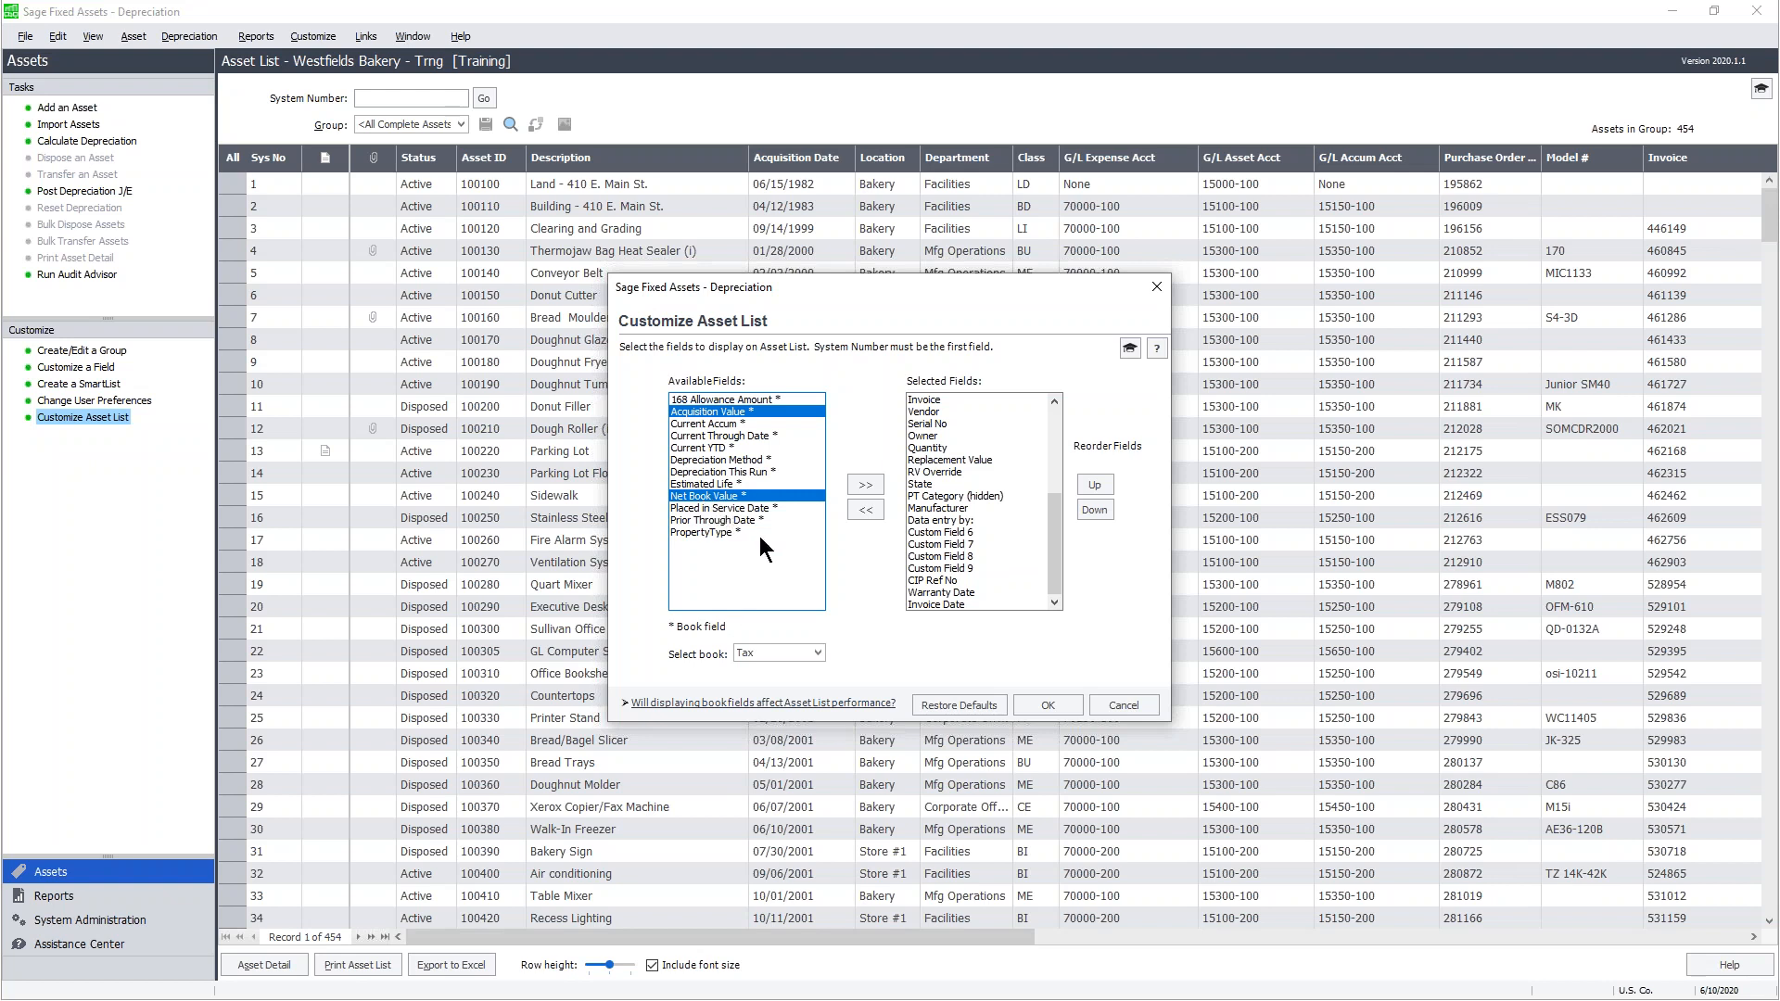
pyautogui.click(866, 482)
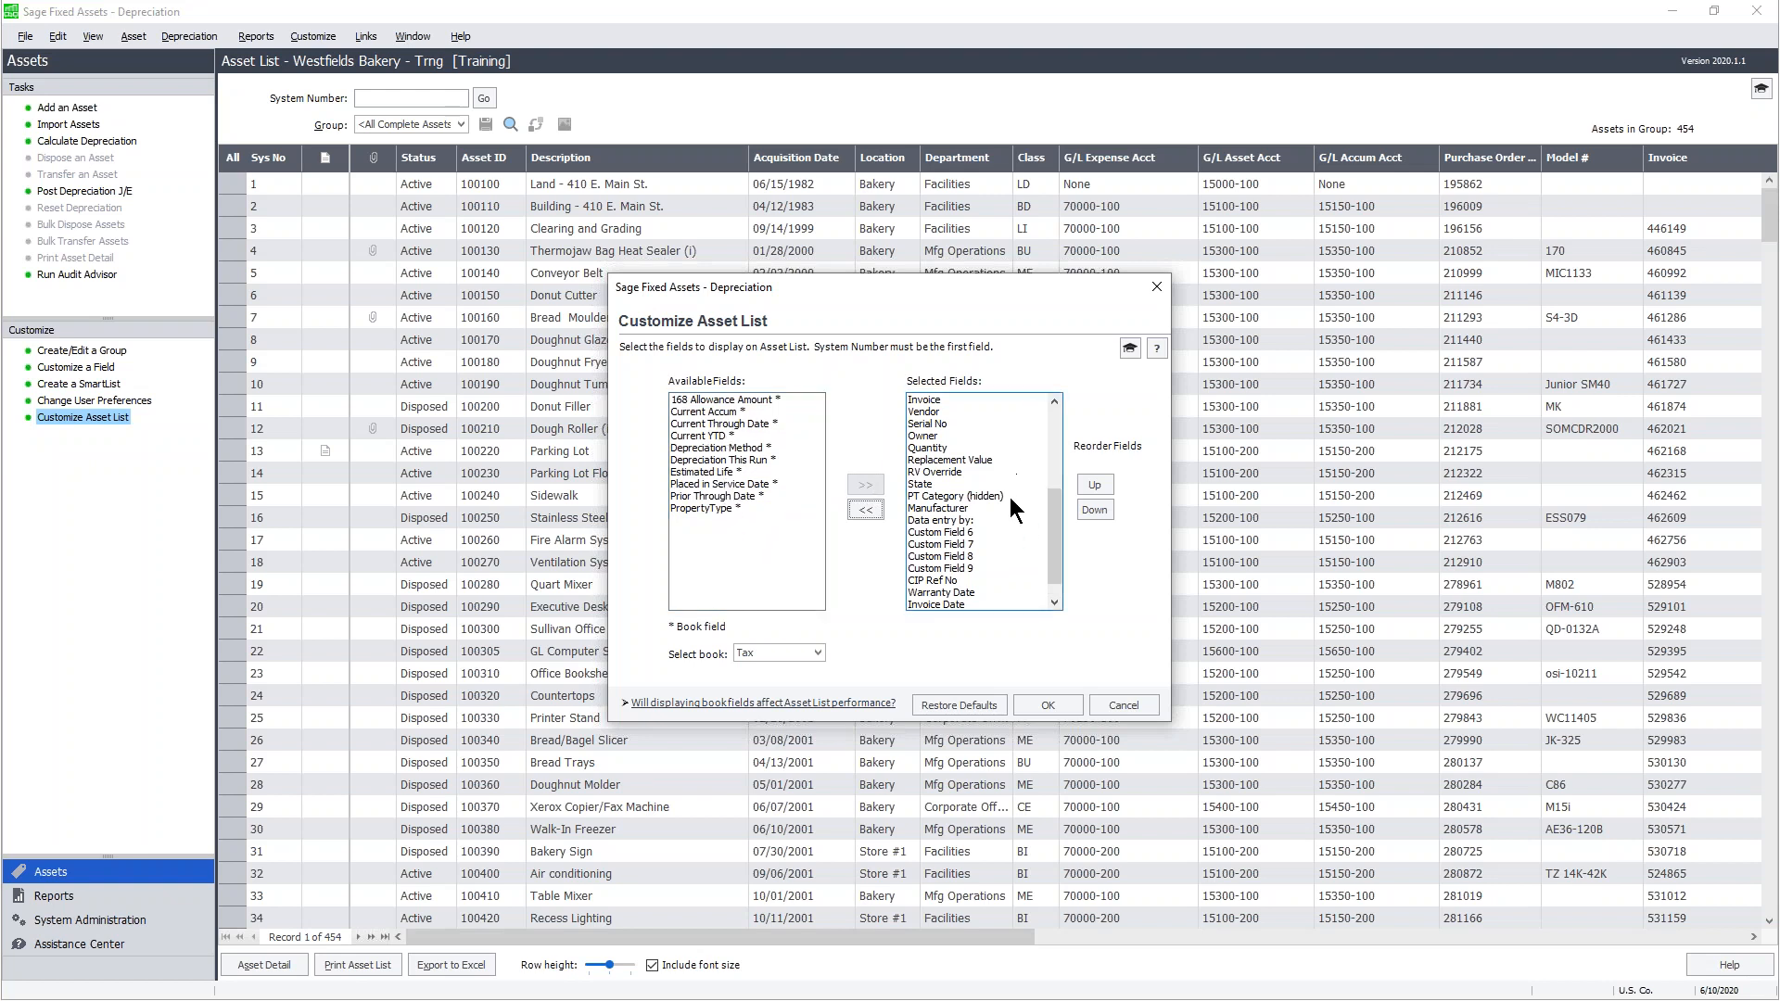
# - Select both new fields, Acquisition Value and Net Book Value, at the end of Selected Fields
pyautogui.moveTo(1057, 496); pyautogui.dragTo(1049, 530)
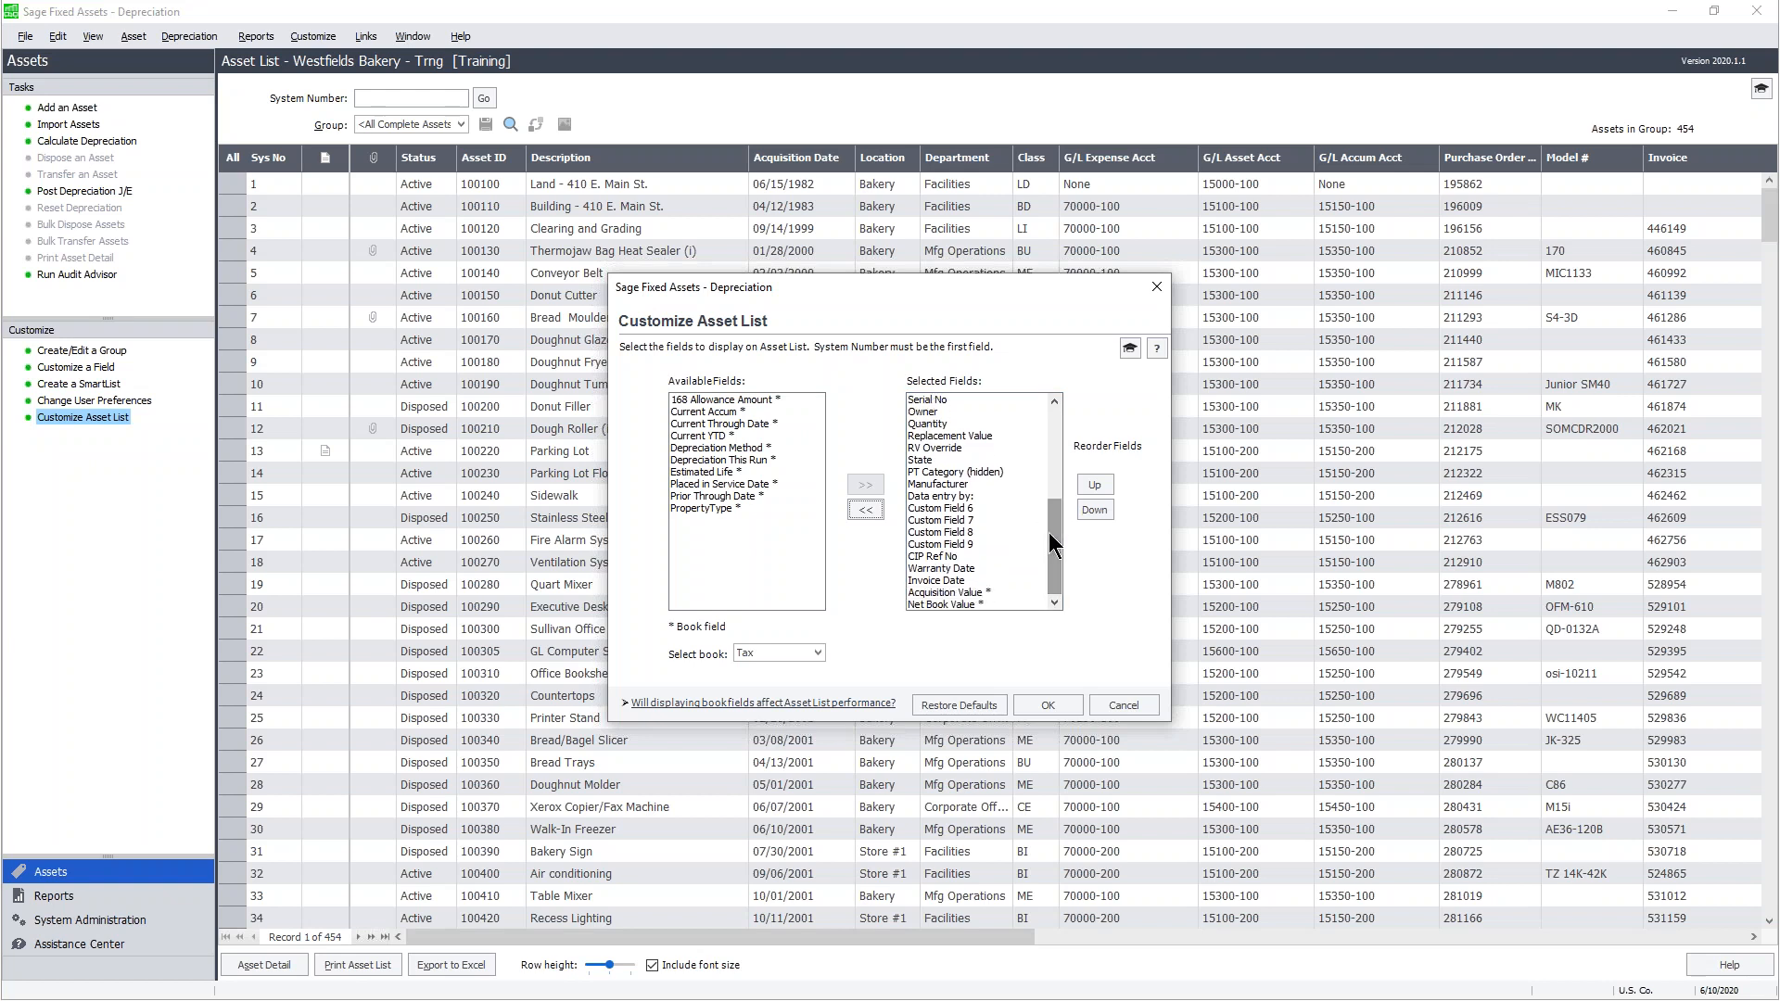
pyautogui.click(958, 602)
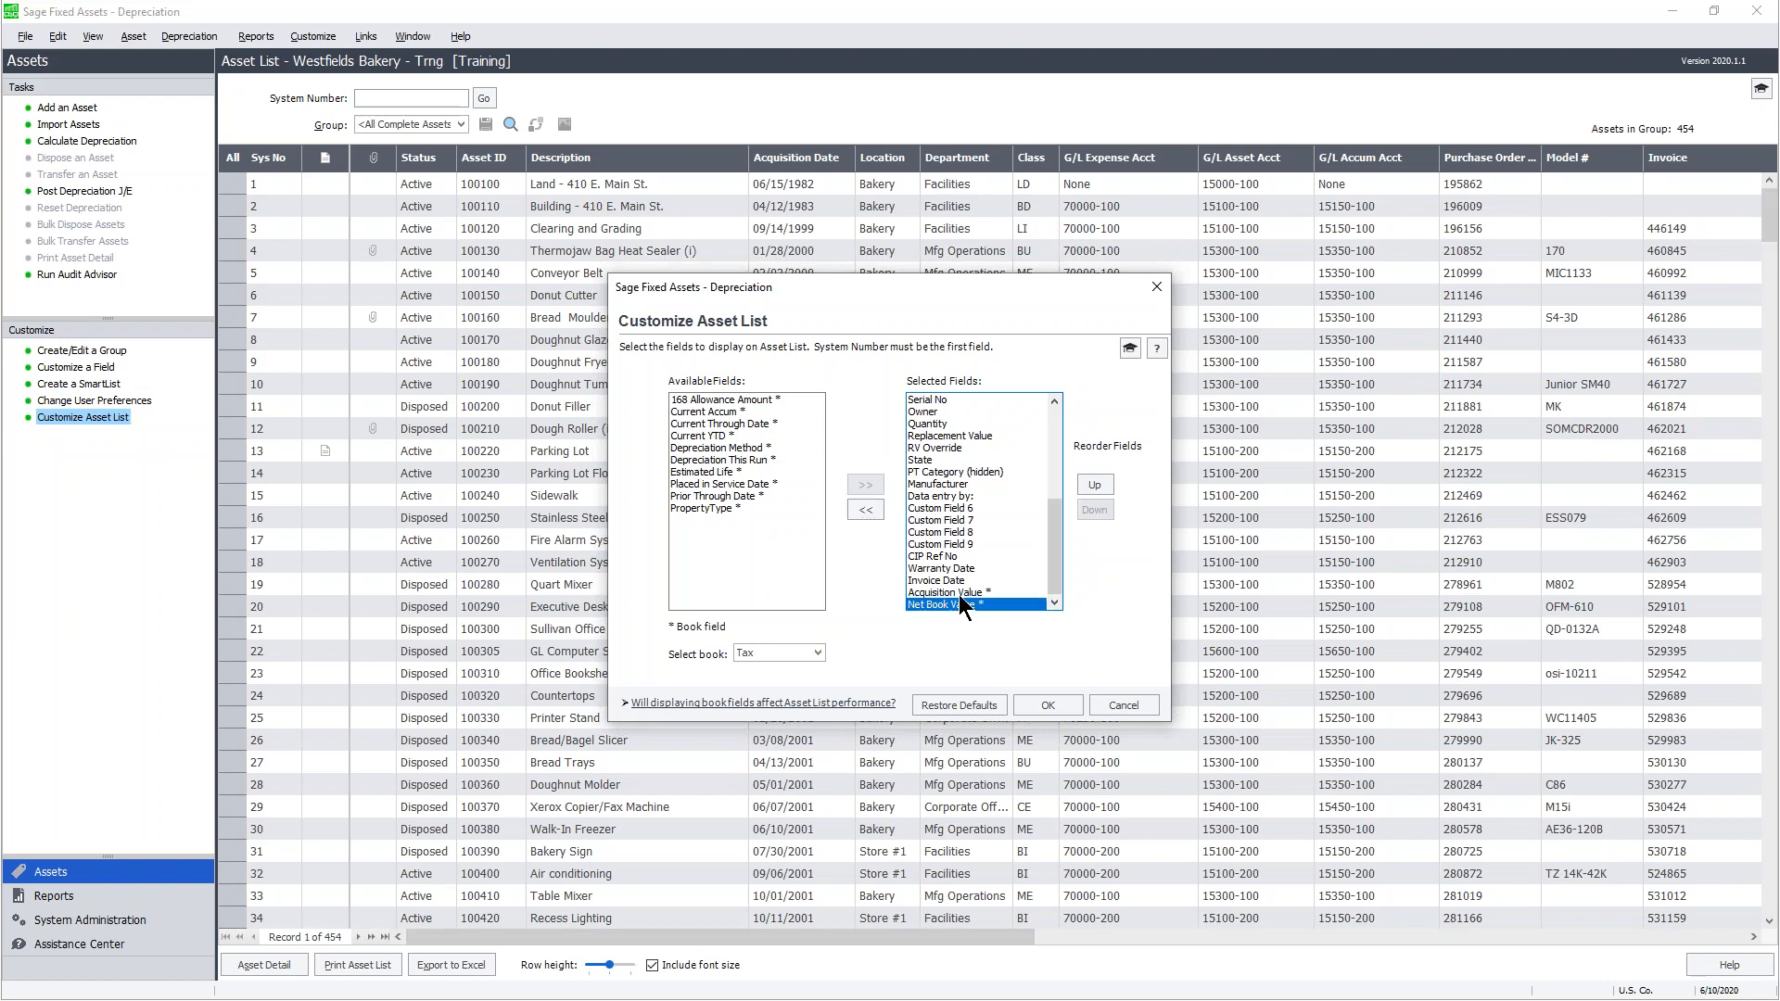
pyautogui.click(959, 593)
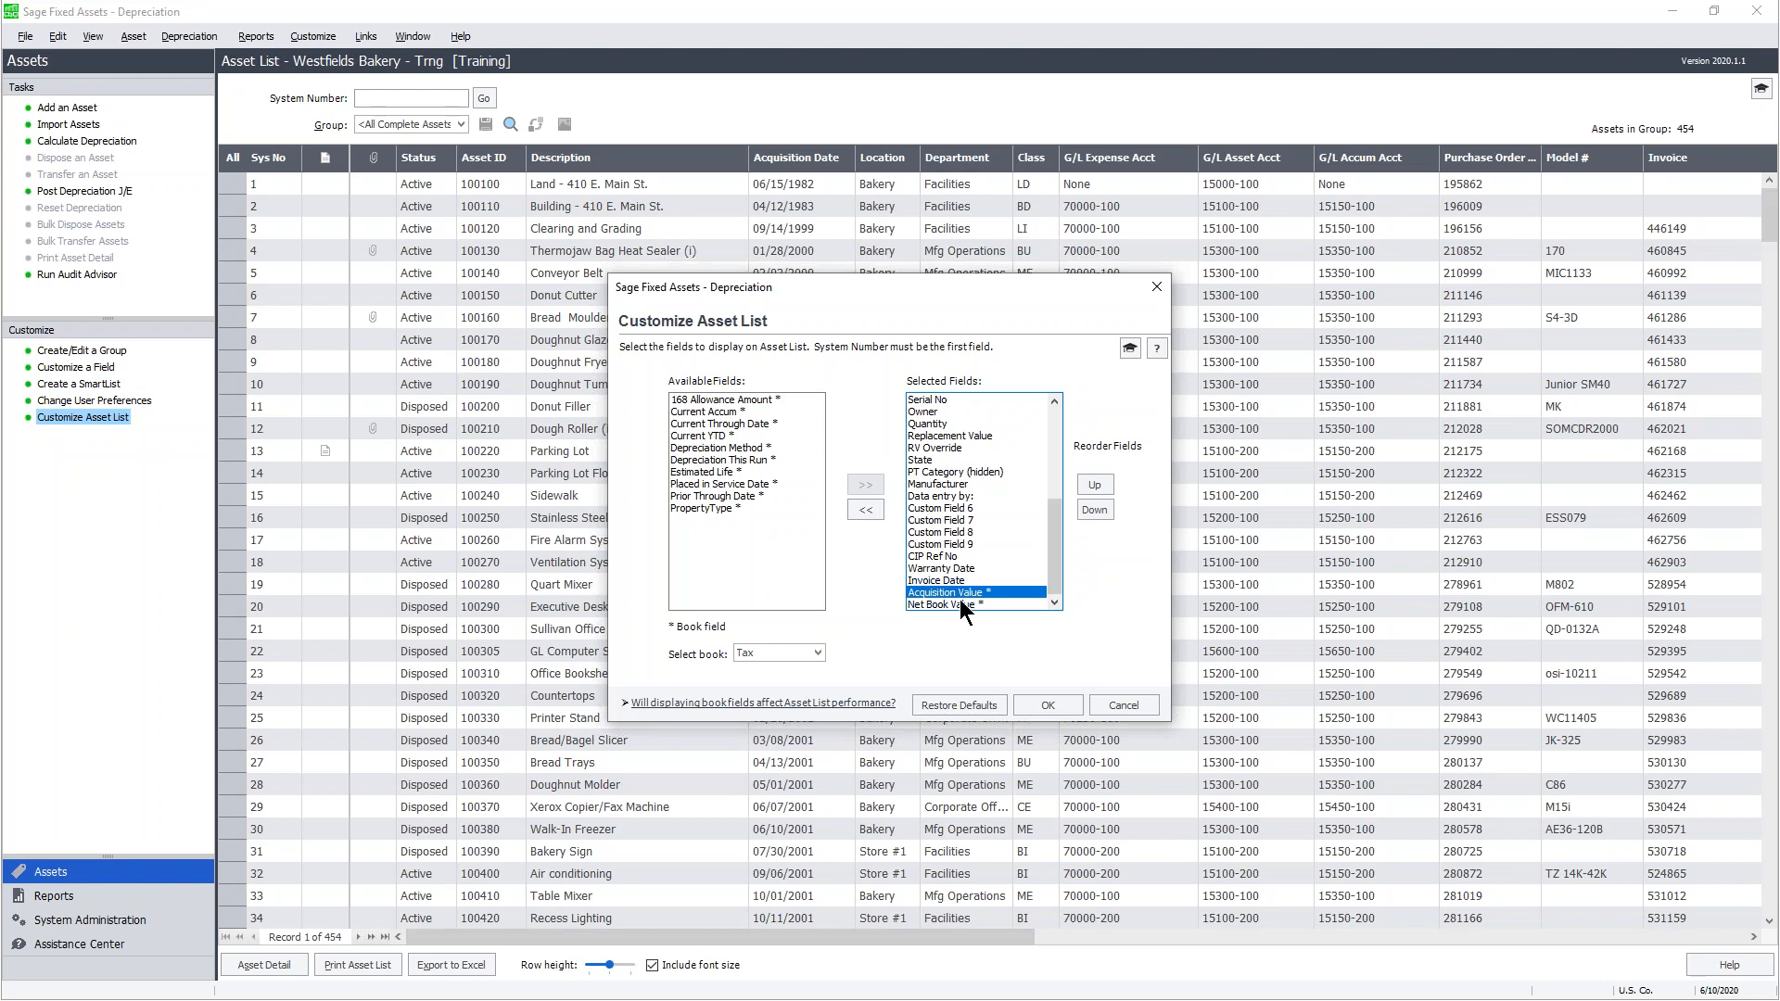
pyautogui.keyDown('shift'); pyautogui.click(961, 604); pyautogui.keyUp('shift')
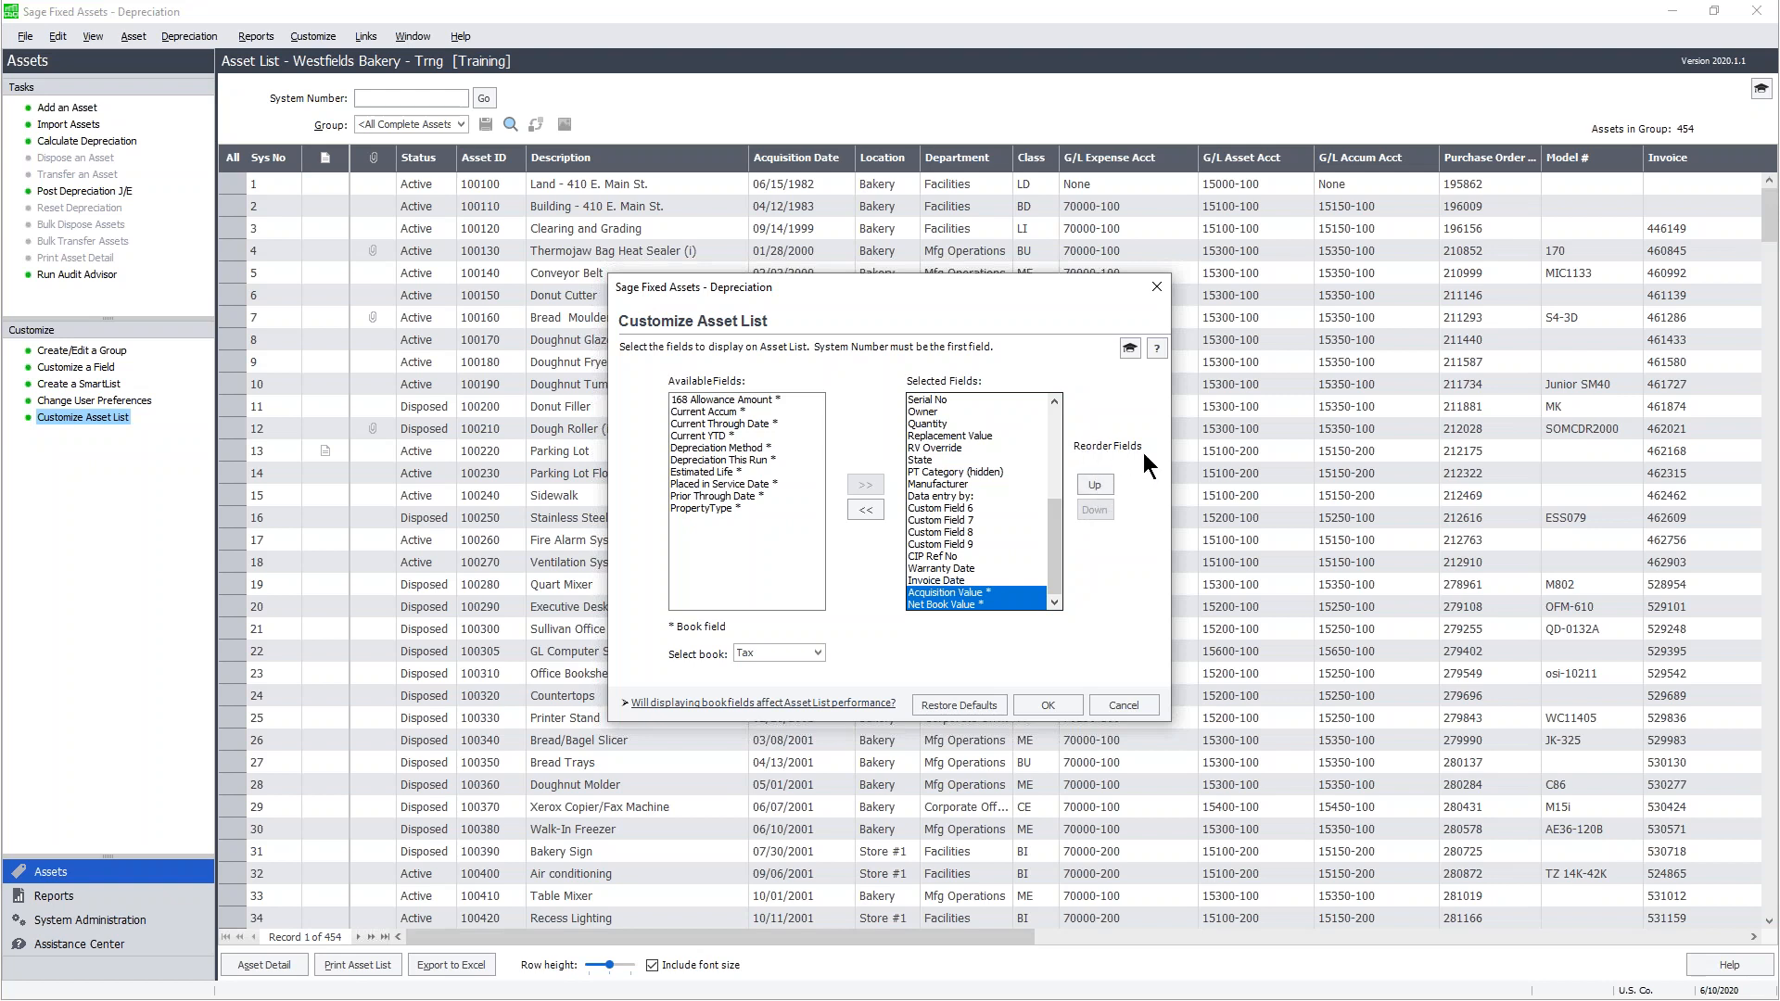
# - Move Acquisition Value and Net Book Value up to just below Purchase Order No
pyautogui.click(1100, 483)
pyautogui.click(1101, 483)
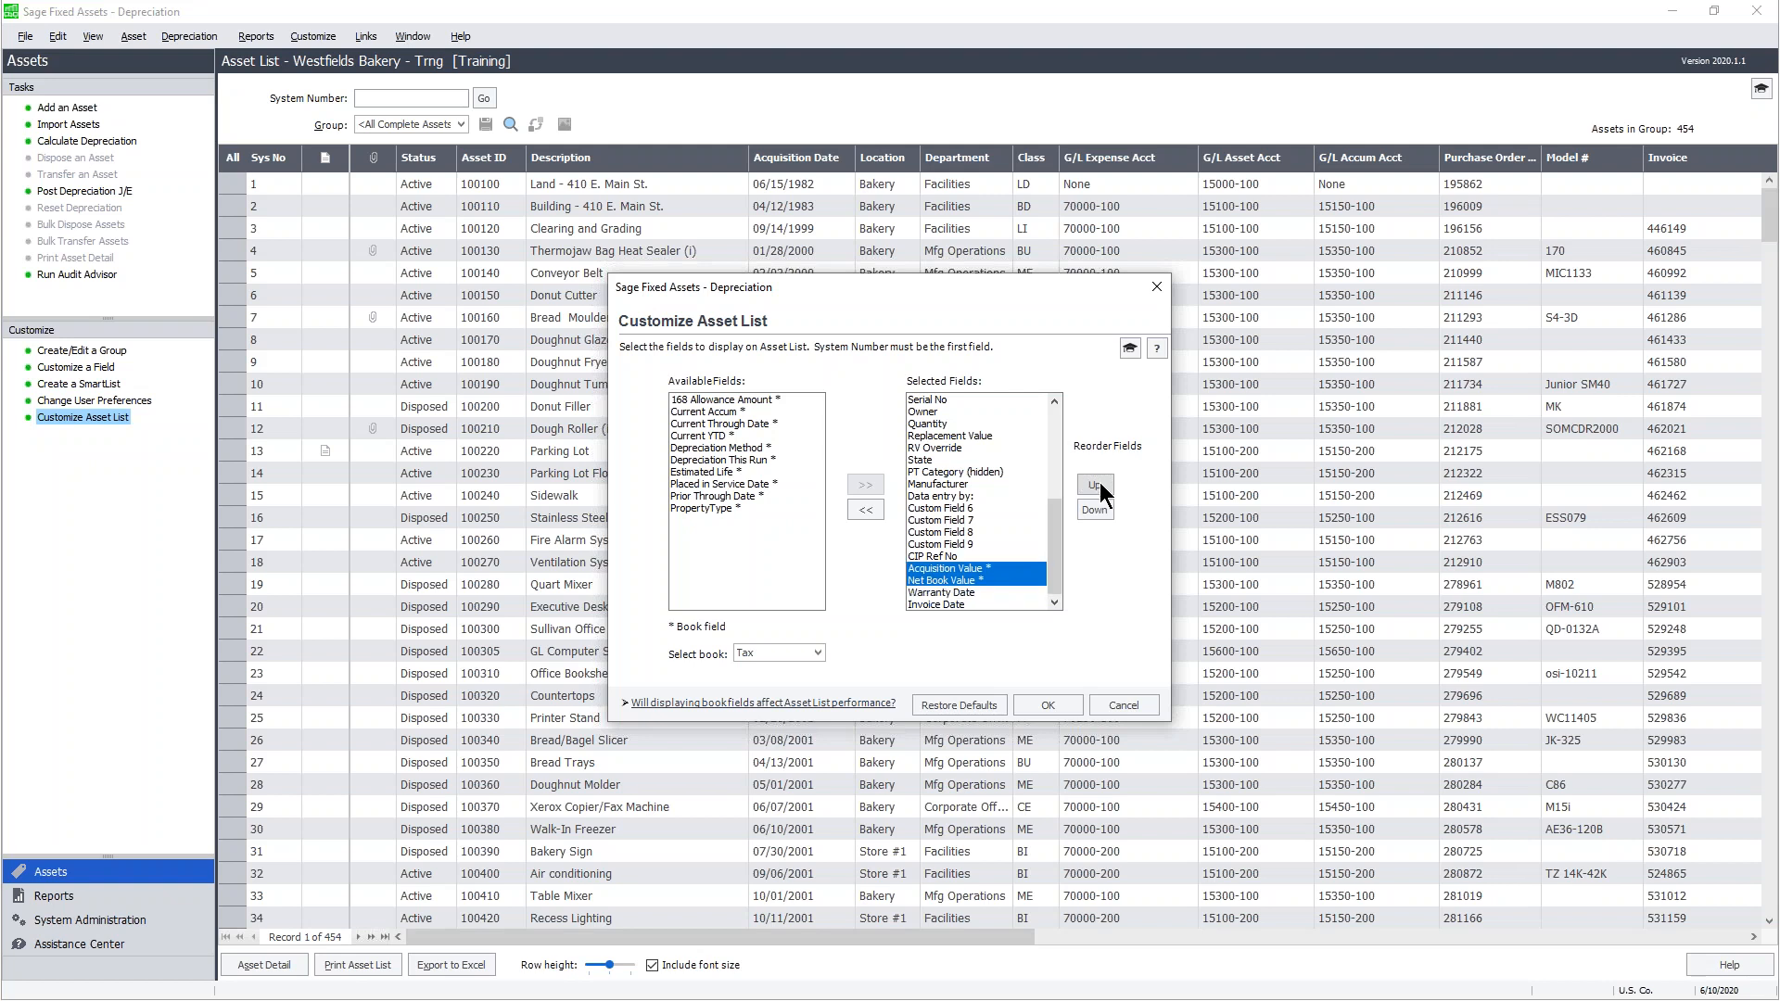
pyautogui.click(1100, 483)
pyautogui.click(1101, 482)
pyautogui.click(1100, 483)
pyautogui.click(1100, 483)
pyautogui.click(1101, 483)
pyautogui.click(1099, 483)
pyautogui.click(1099, 483)
pyautogui.click(1100, 483)
pyautogui.click(1100, 482)
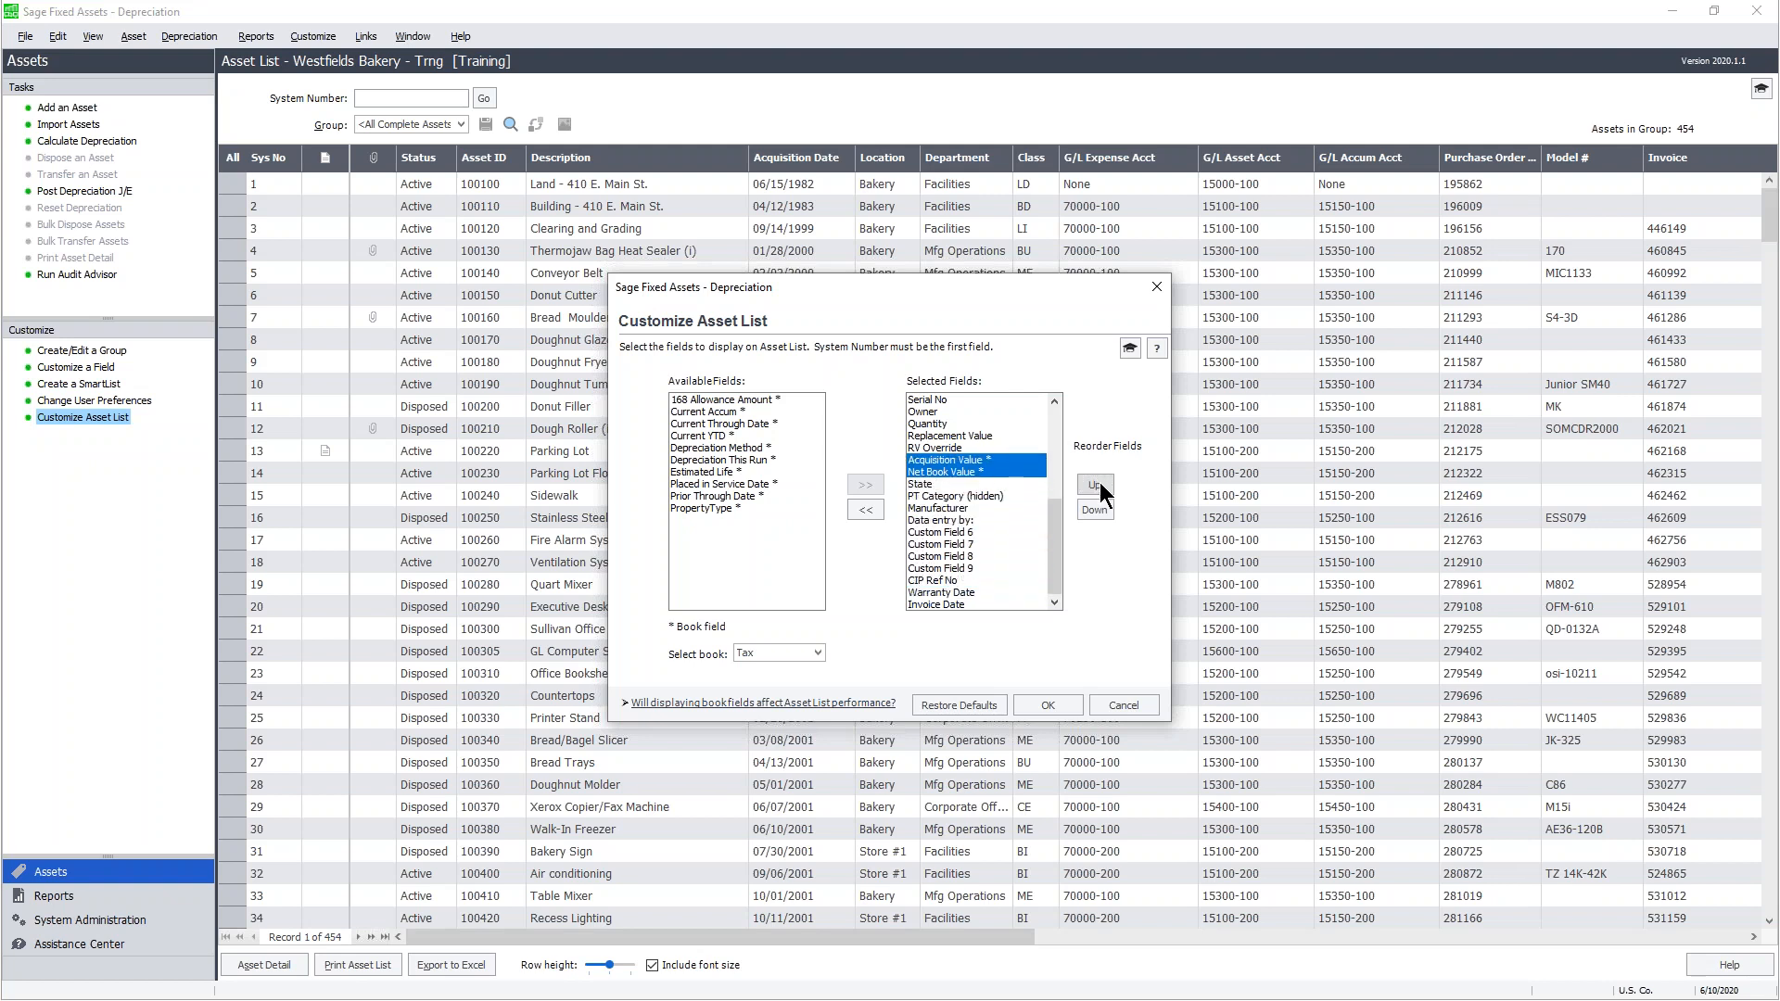
pyautogui.click(1100, 482)
pyautogui.click(1099, 482)
pyautogui.click(1101, 483)
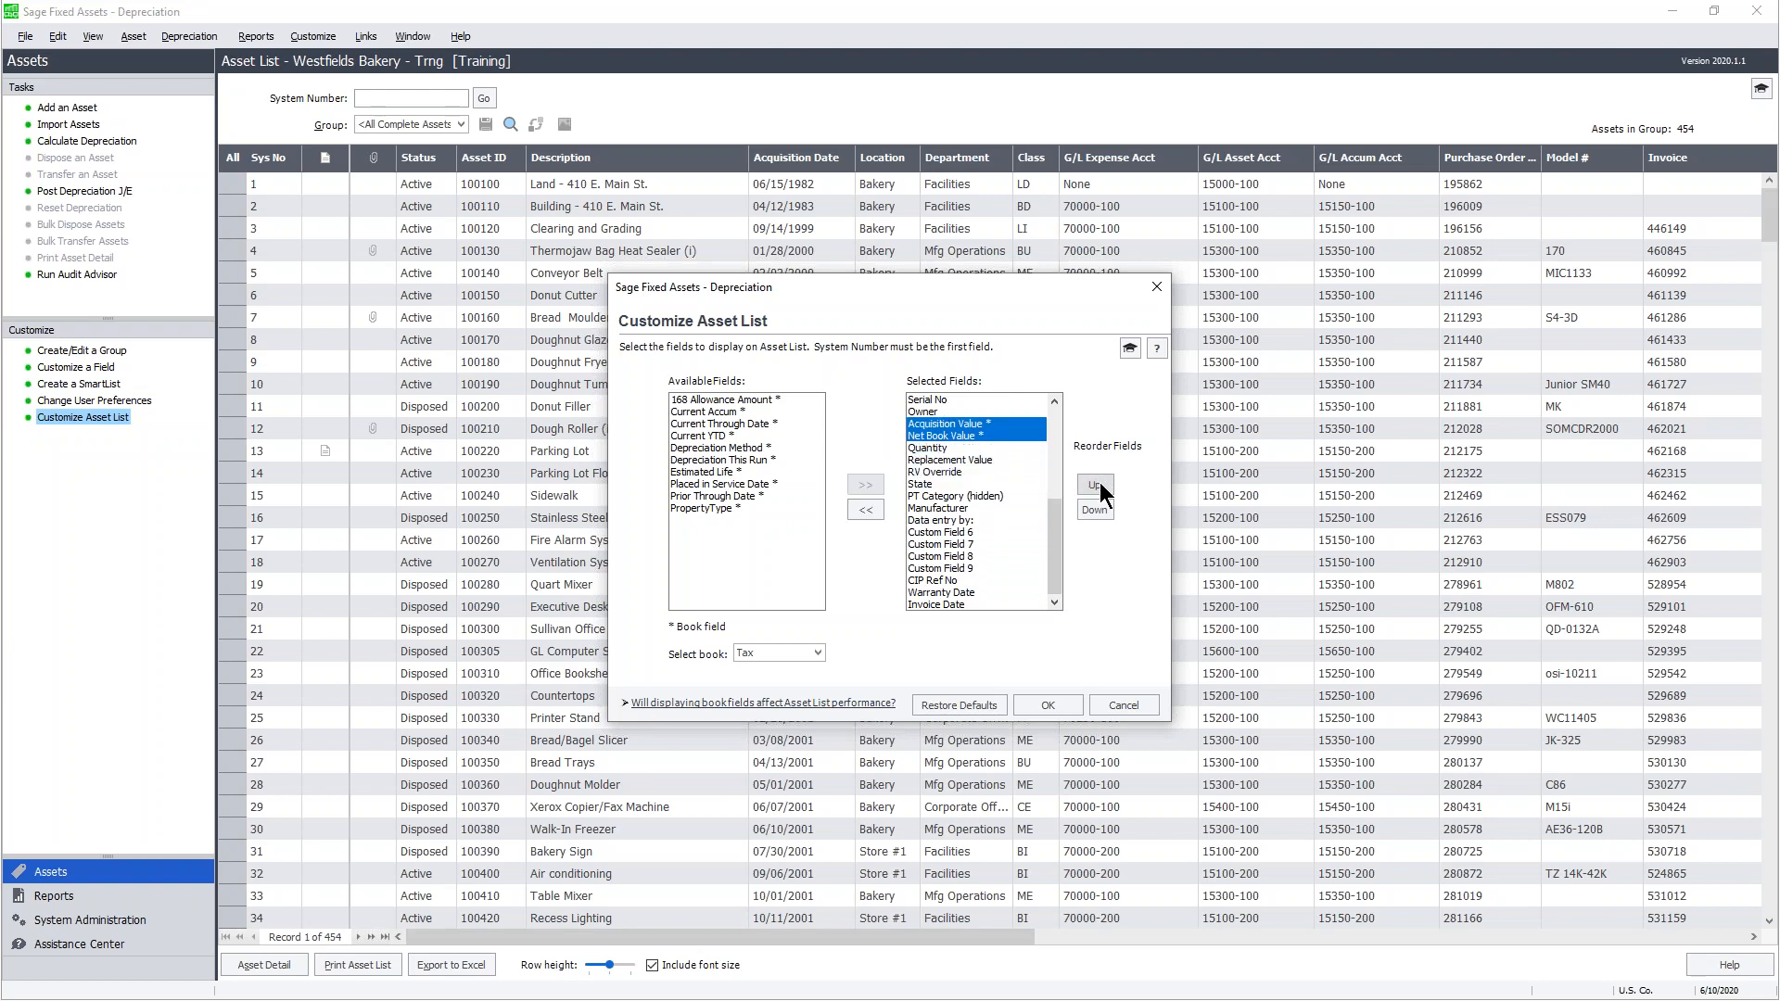
pyautogui.click(1099, 482)
pyautogui.click(1100, 483)
pyautogui.moveTo(1055, 528); pyautogui.dragTo(1060, 501)
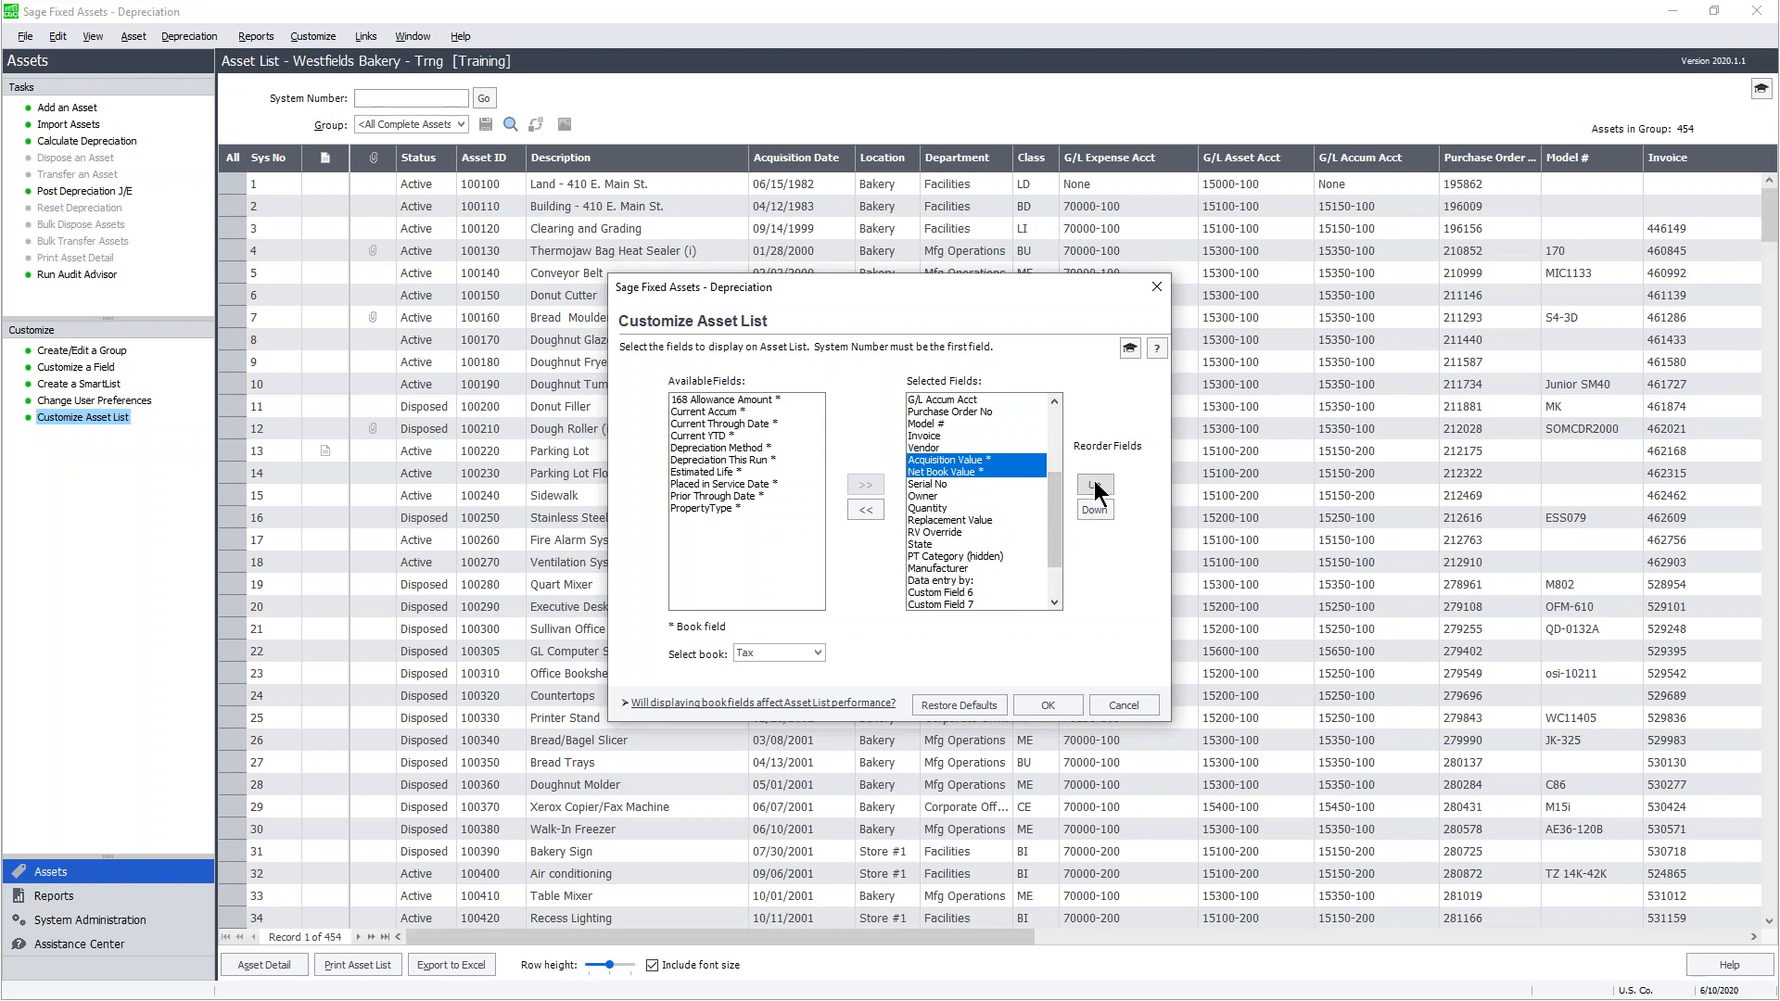
pyautogui.click(1094, 483)
pyautogui.click(1095, 483)
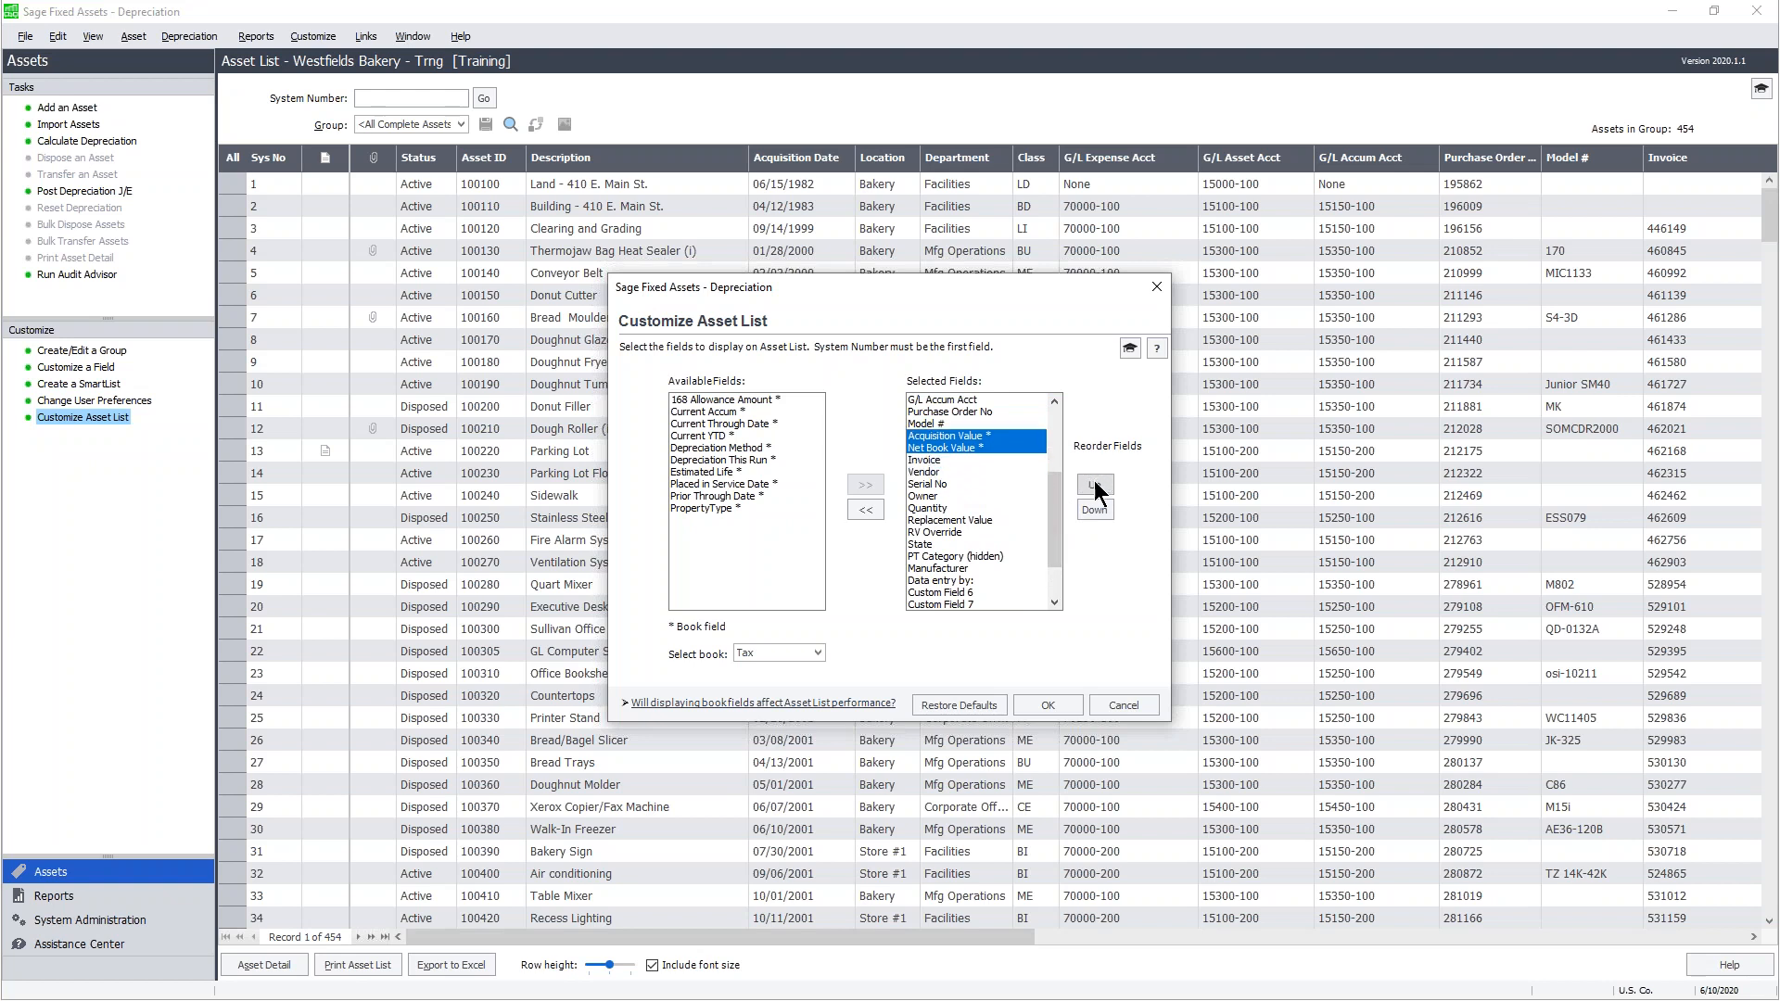
pyautogui.click(1095, 483)
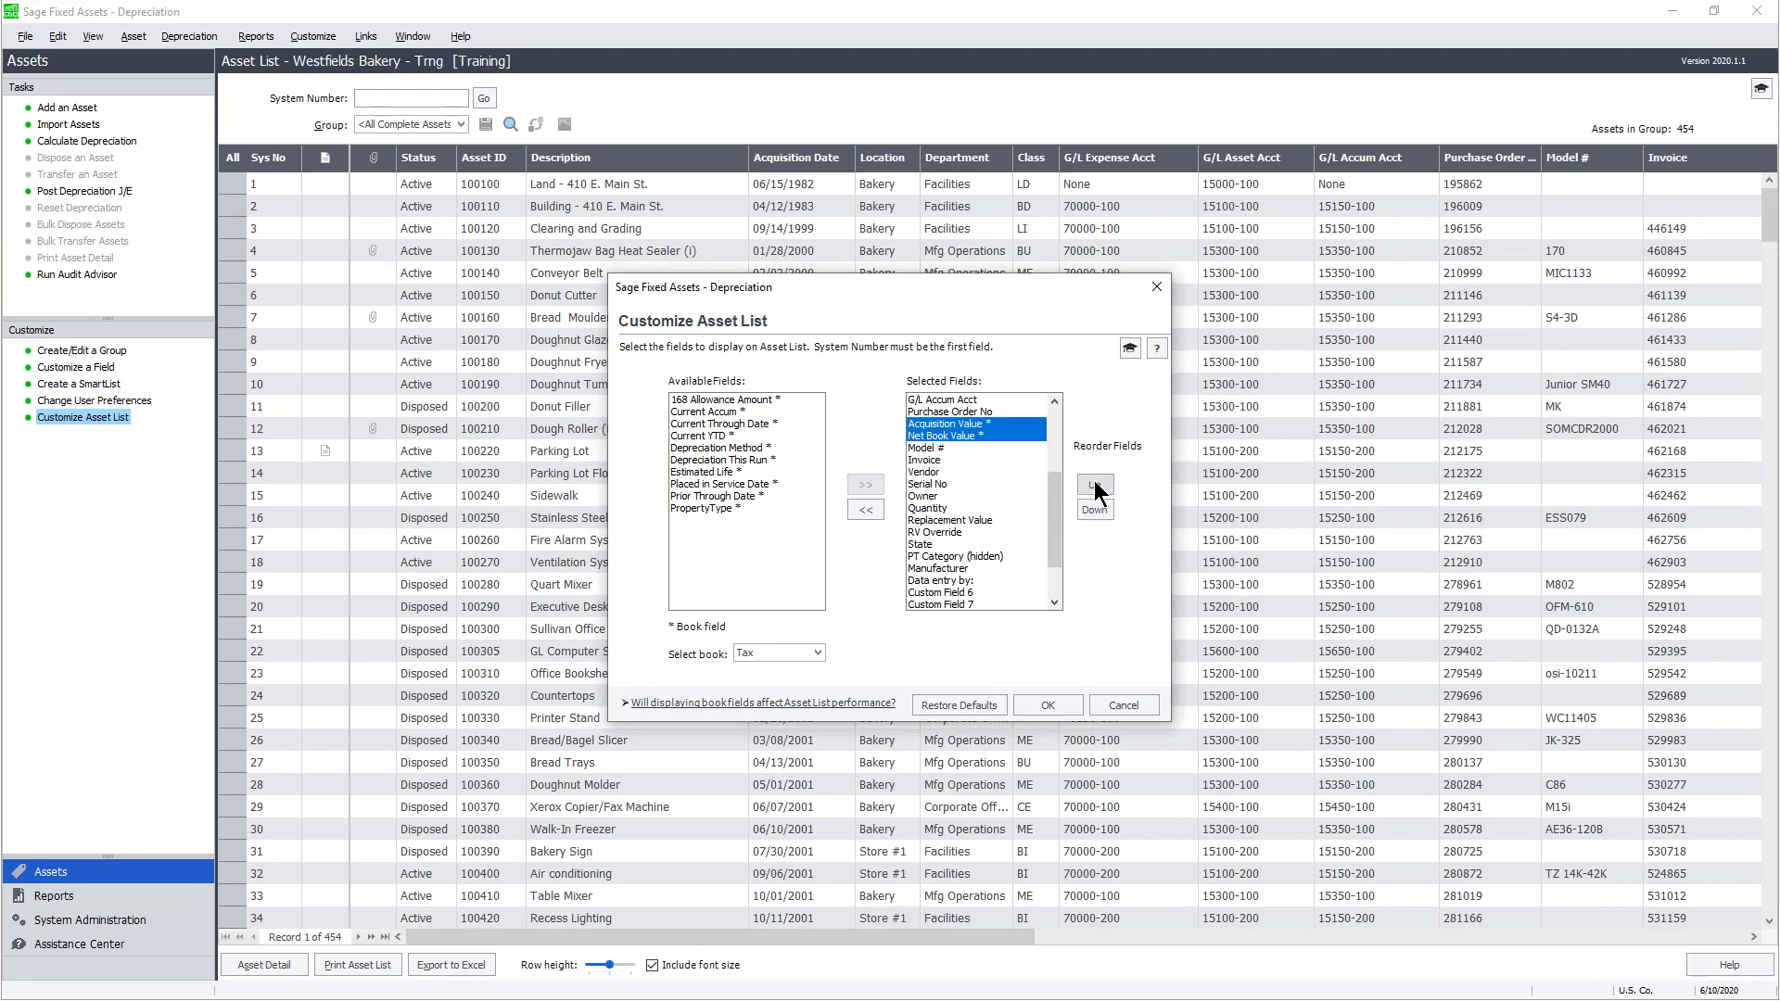
# - Move Net Book Value alone down two places, below Invoice
pyautogui.click(955, 435)
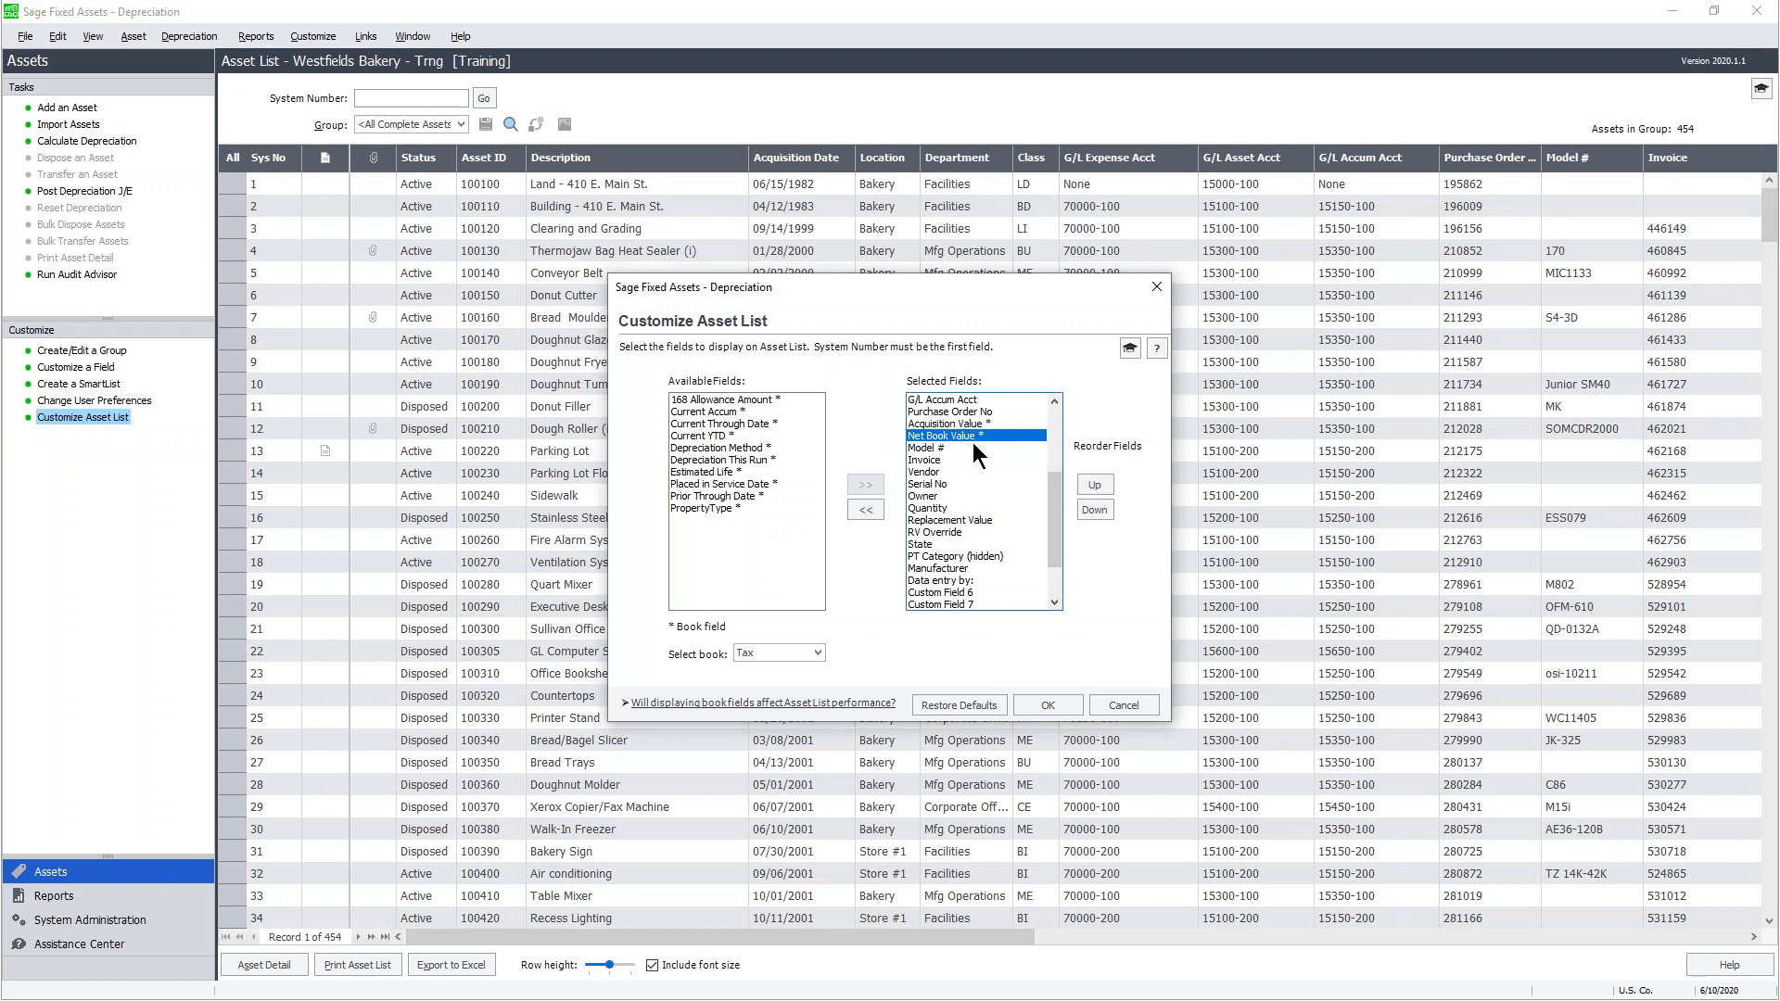
pyautogui.click(1094, 510)
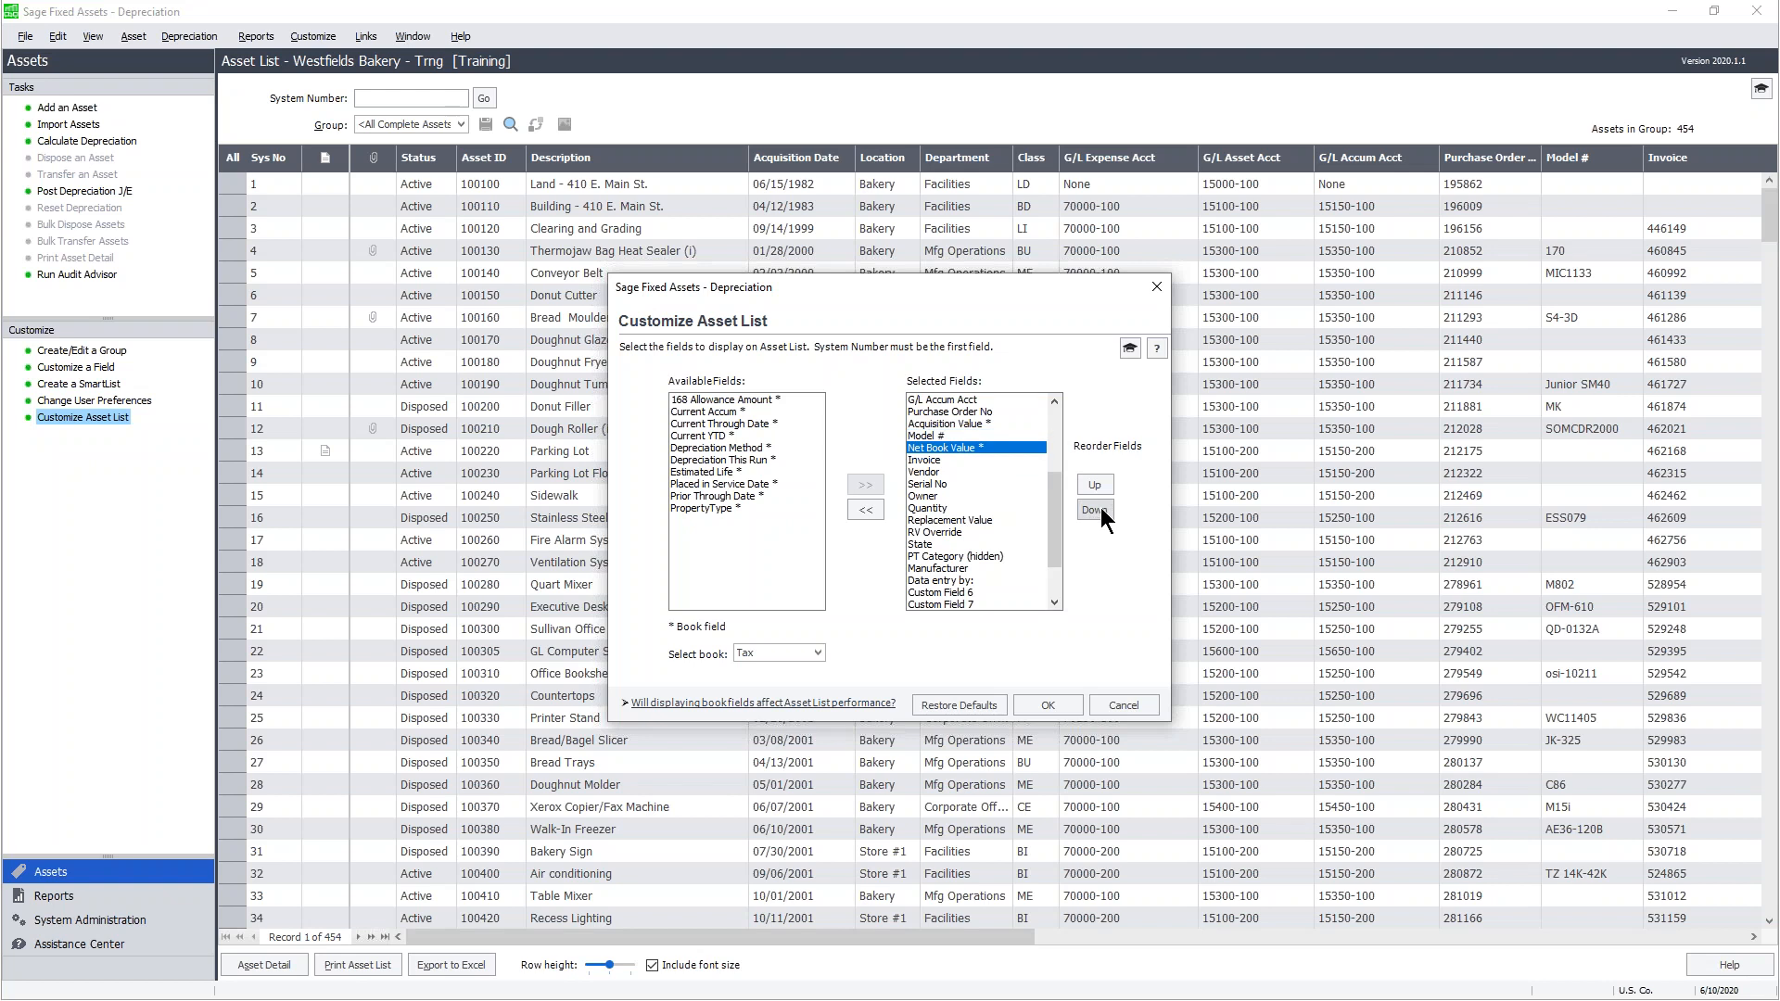
pyautogui.click(1094, 510)
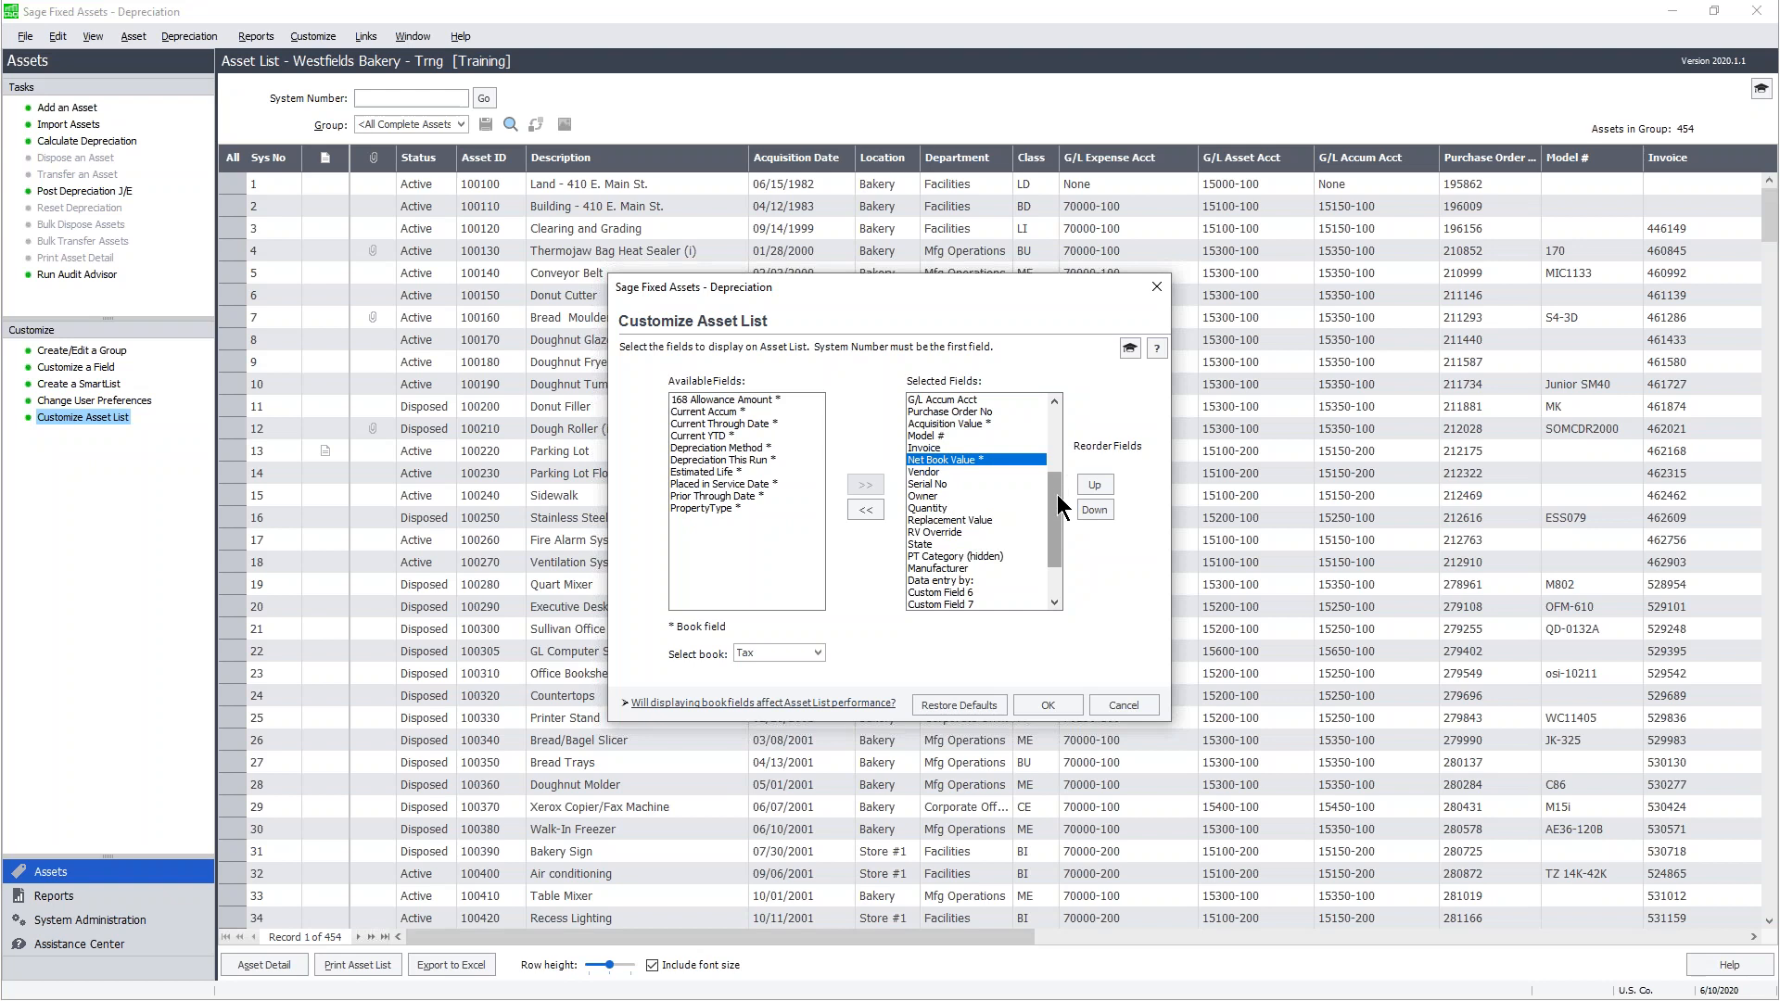
# - Select Replacement Value and RV Override in the Selected Fields
pyautogui.moveTo(1057, 494); pyautogui.dragTo(1059, 505)
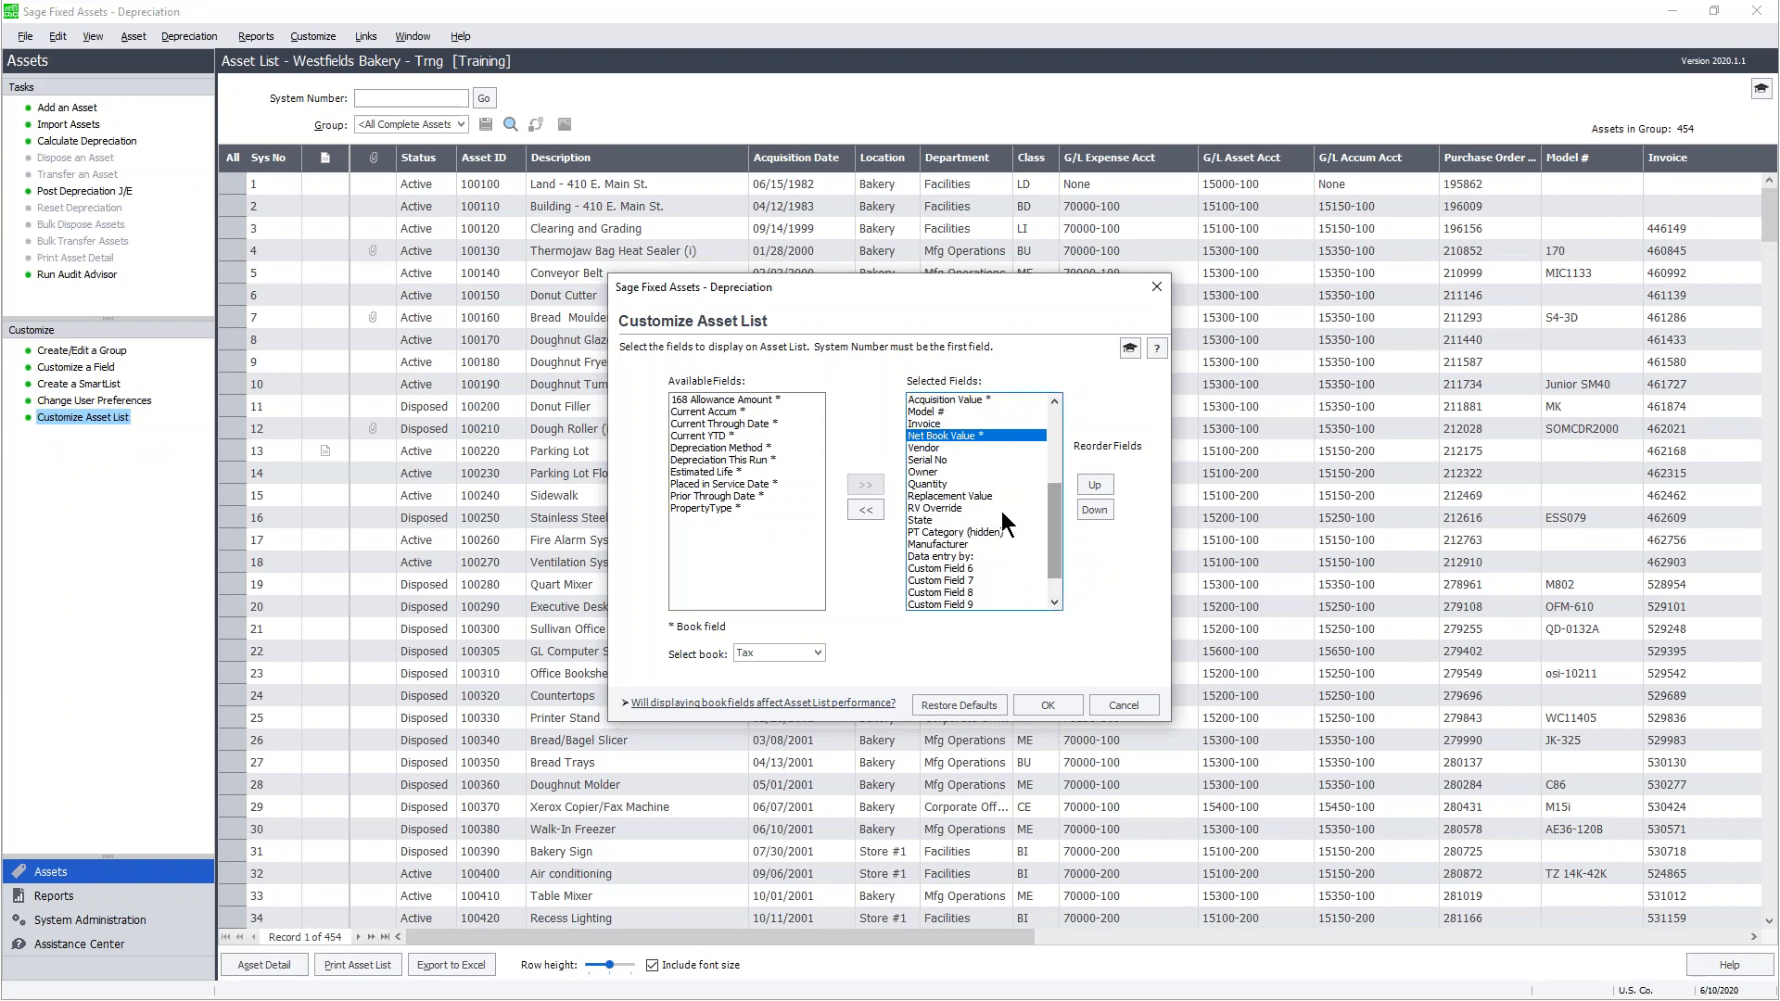
pyautogui.click(939, 496)
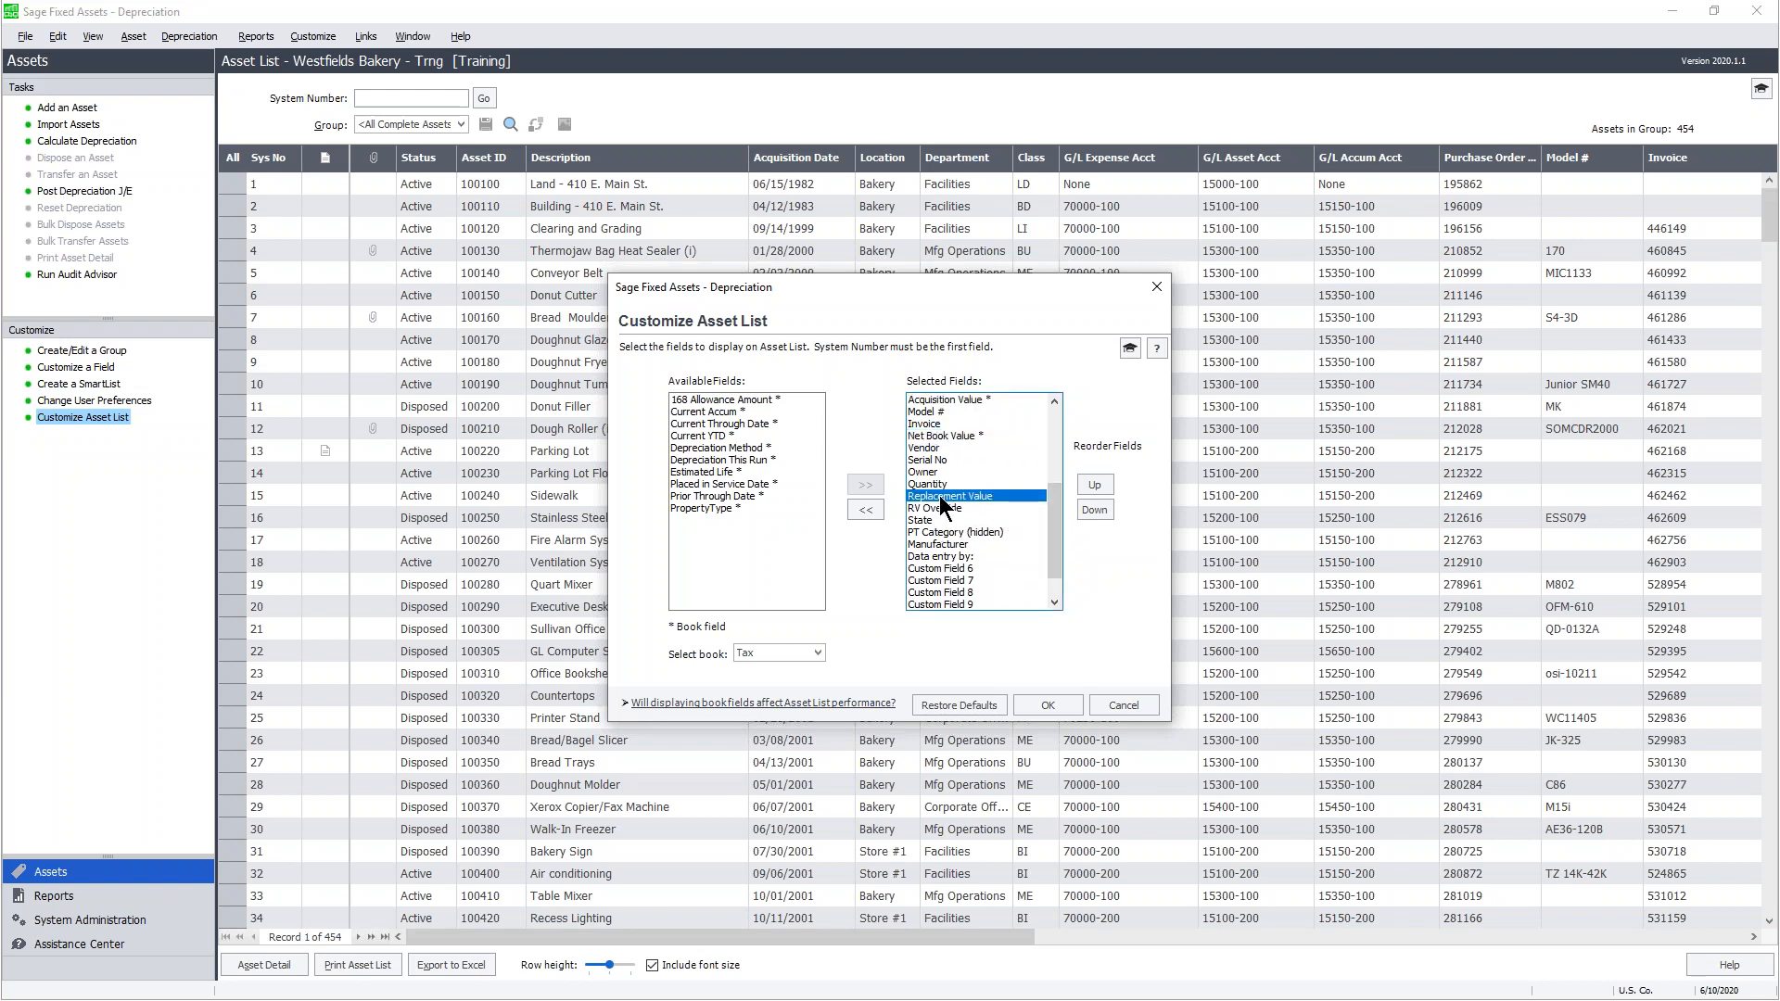
pyautogui.keyDown('shift'); pyautogui.click(940, 510); pyautogui.keyUp('shift')
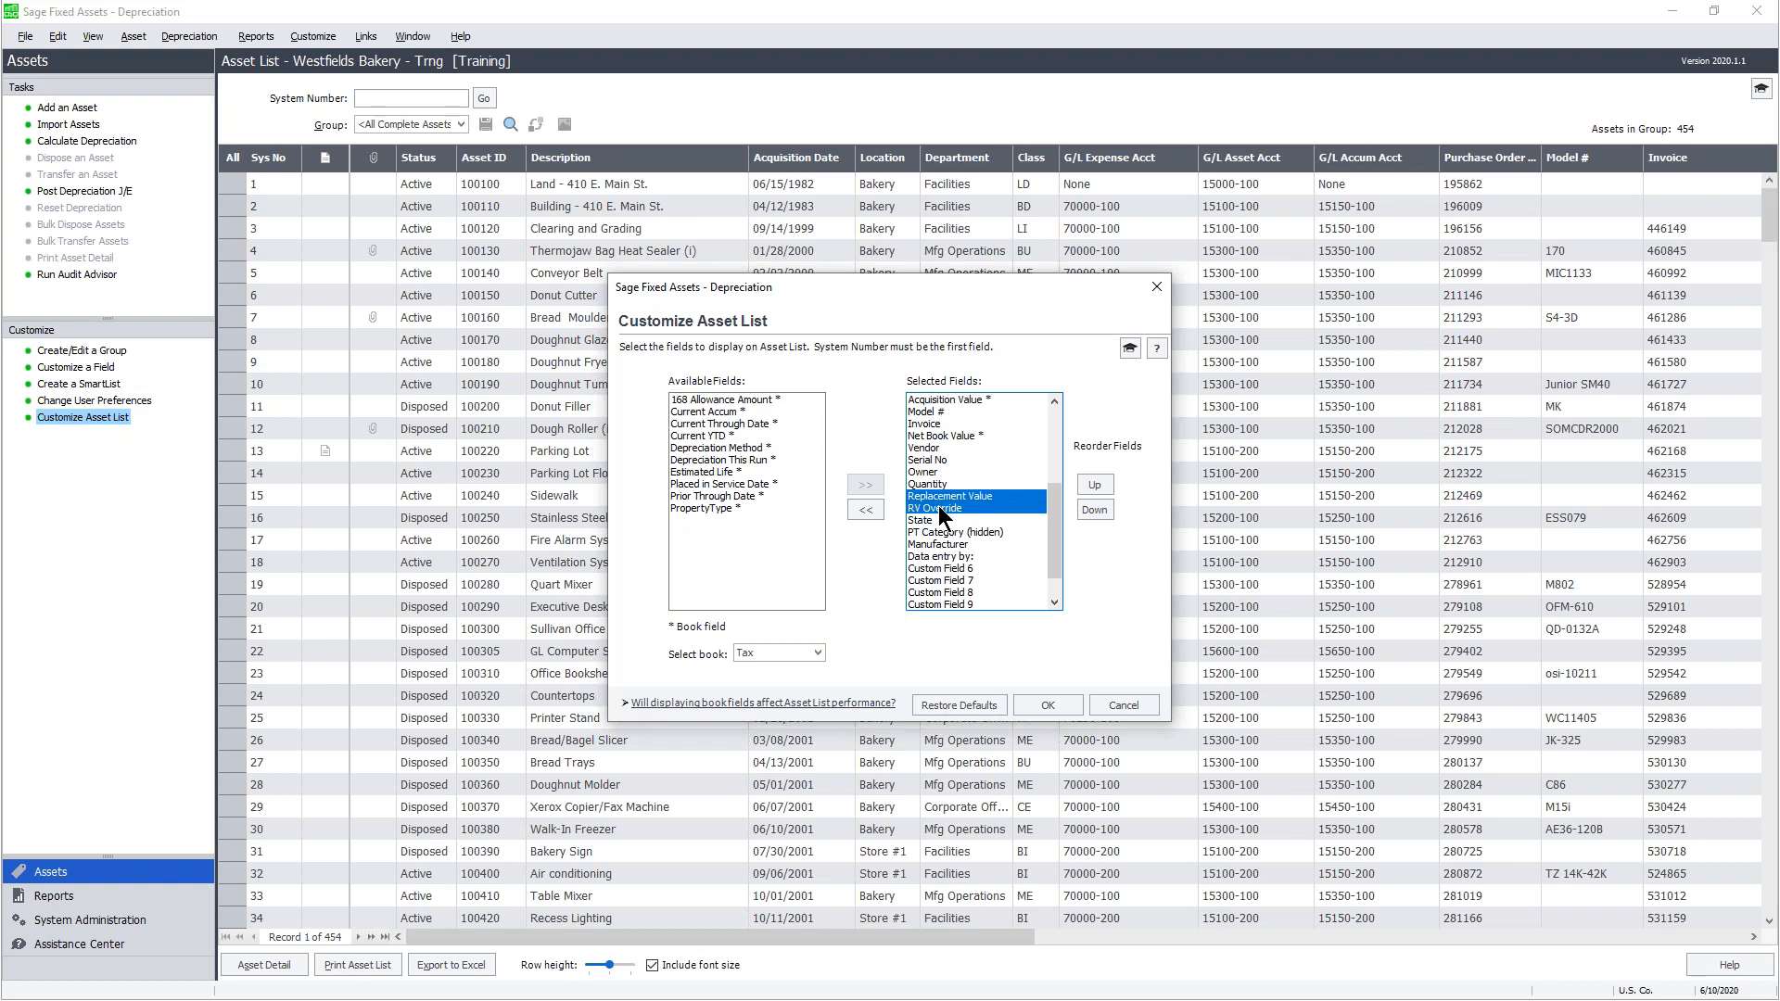
# - Move Replacement Value and RV Override back to Available Fields and set the book to Internal
pyautogui.click(867, 510)
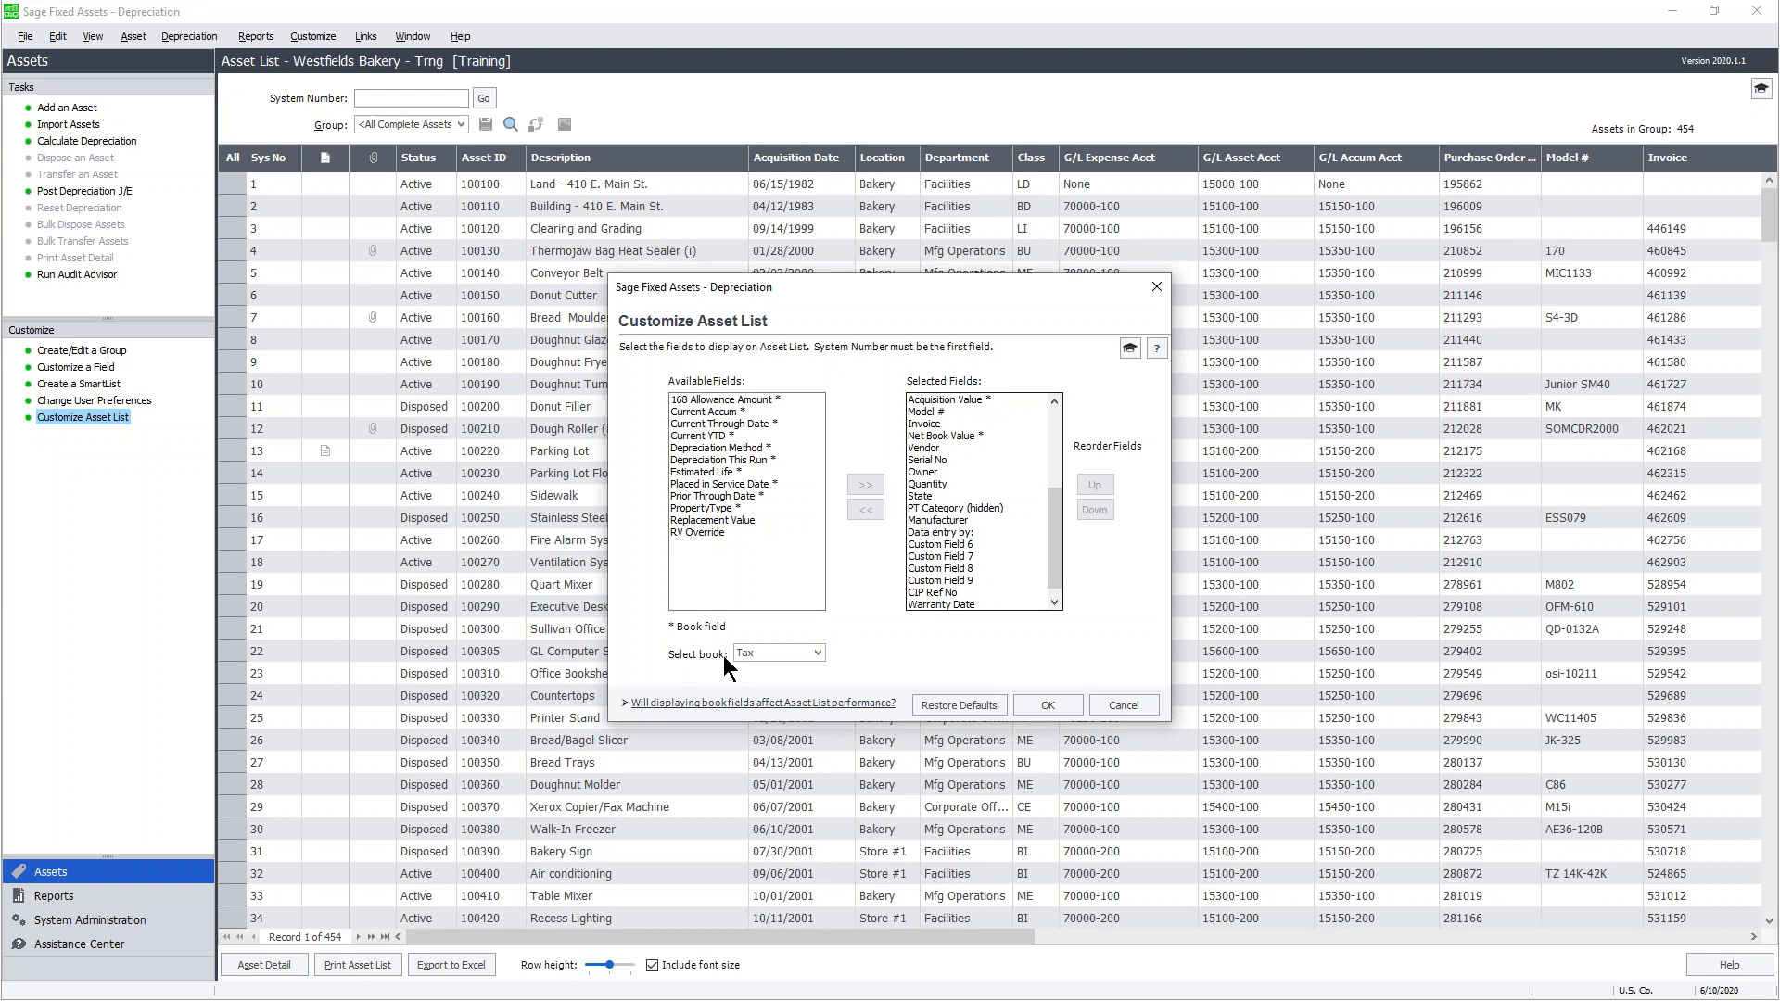
pyautogui.click(819, 653)
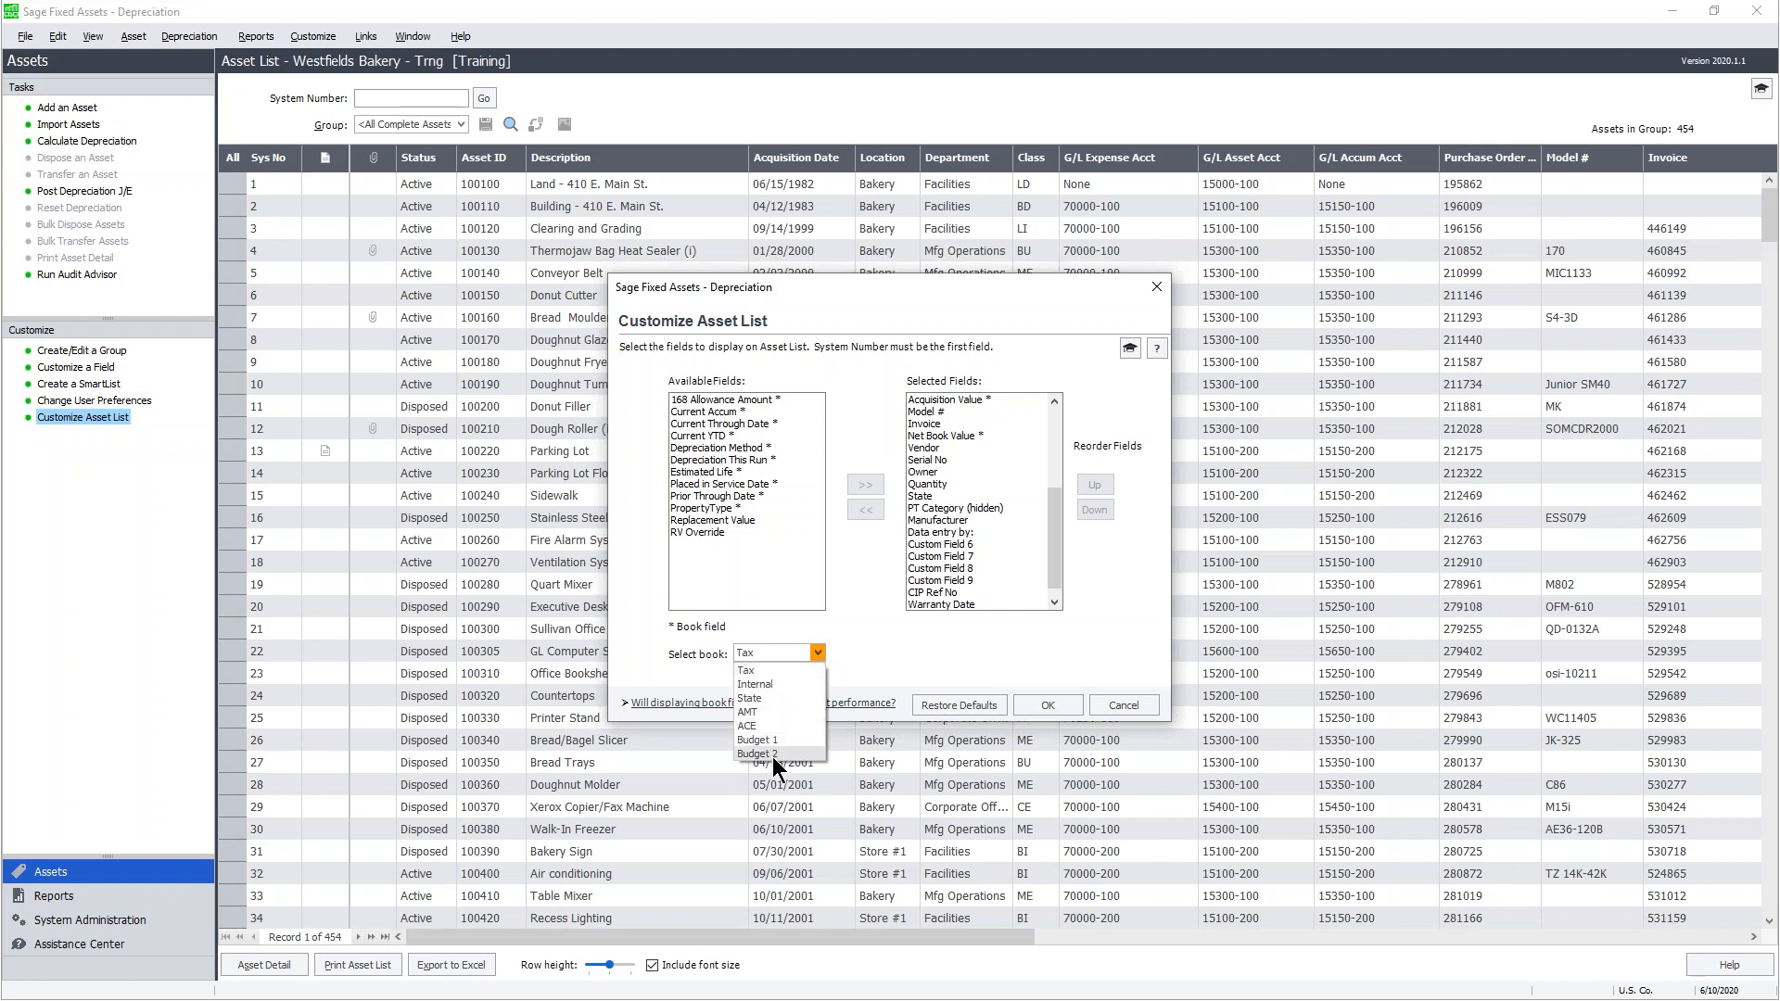
pyautogui.click(783, 685)
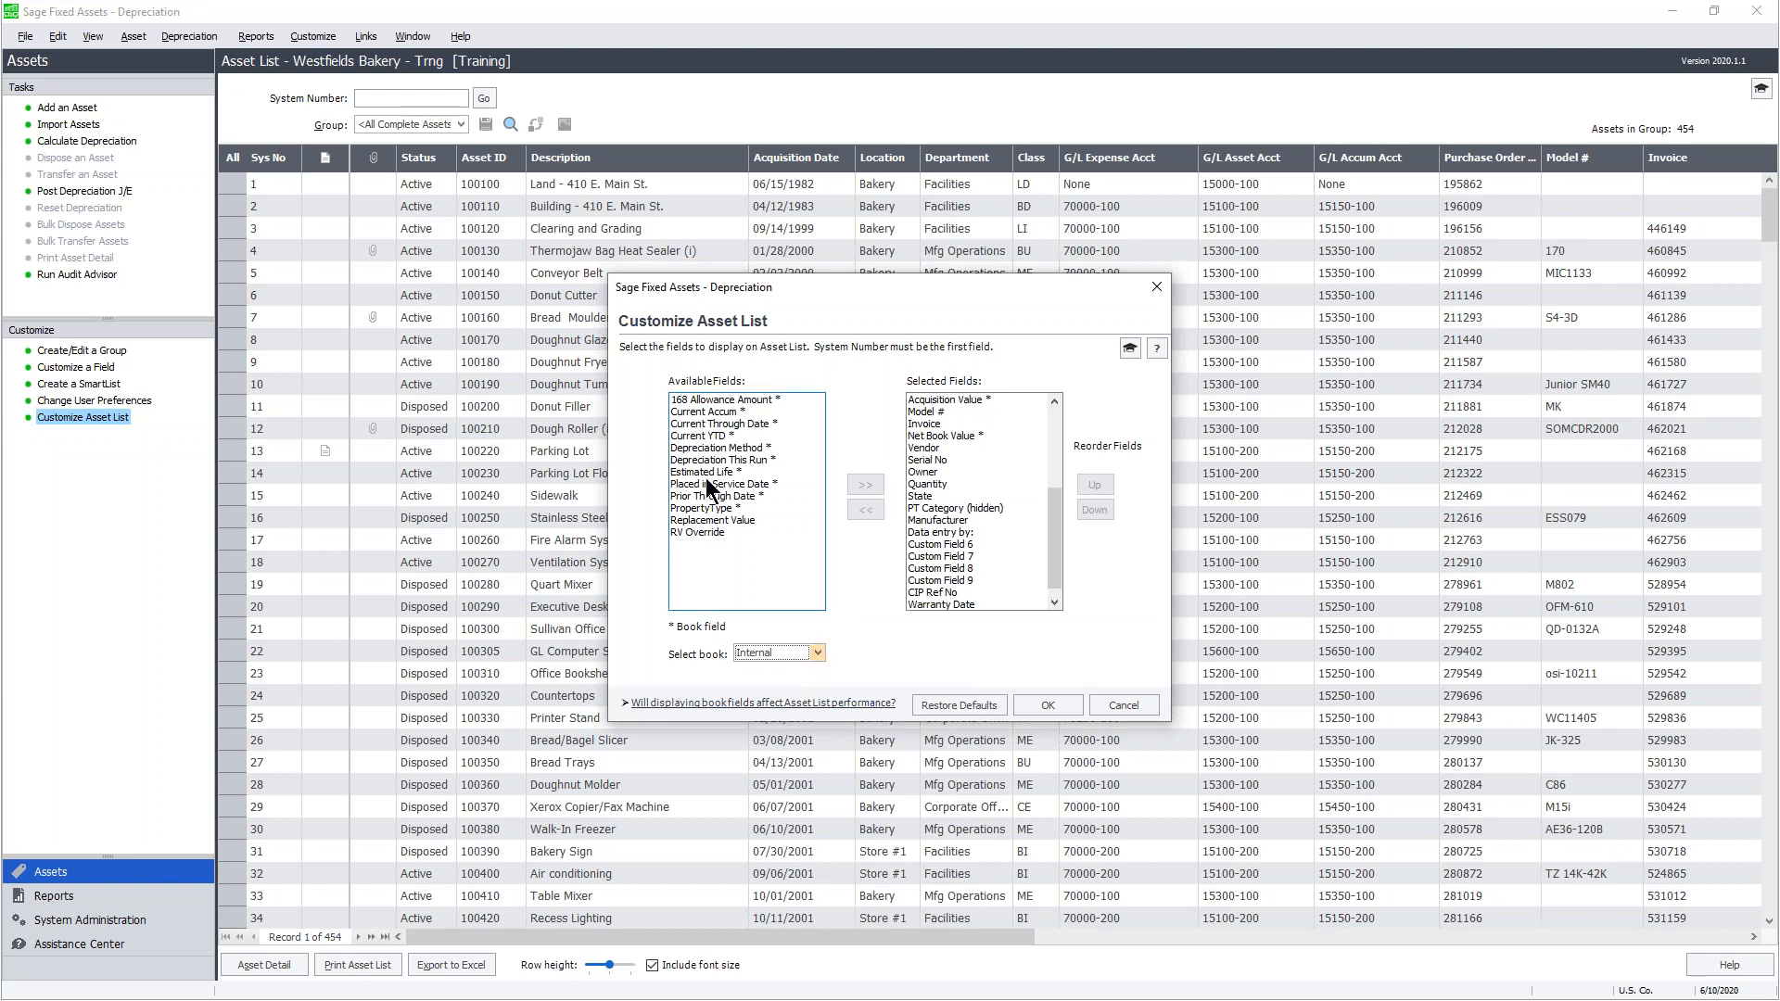
pyautogui.click(820, 652)
pyautogui.click(791, 681)
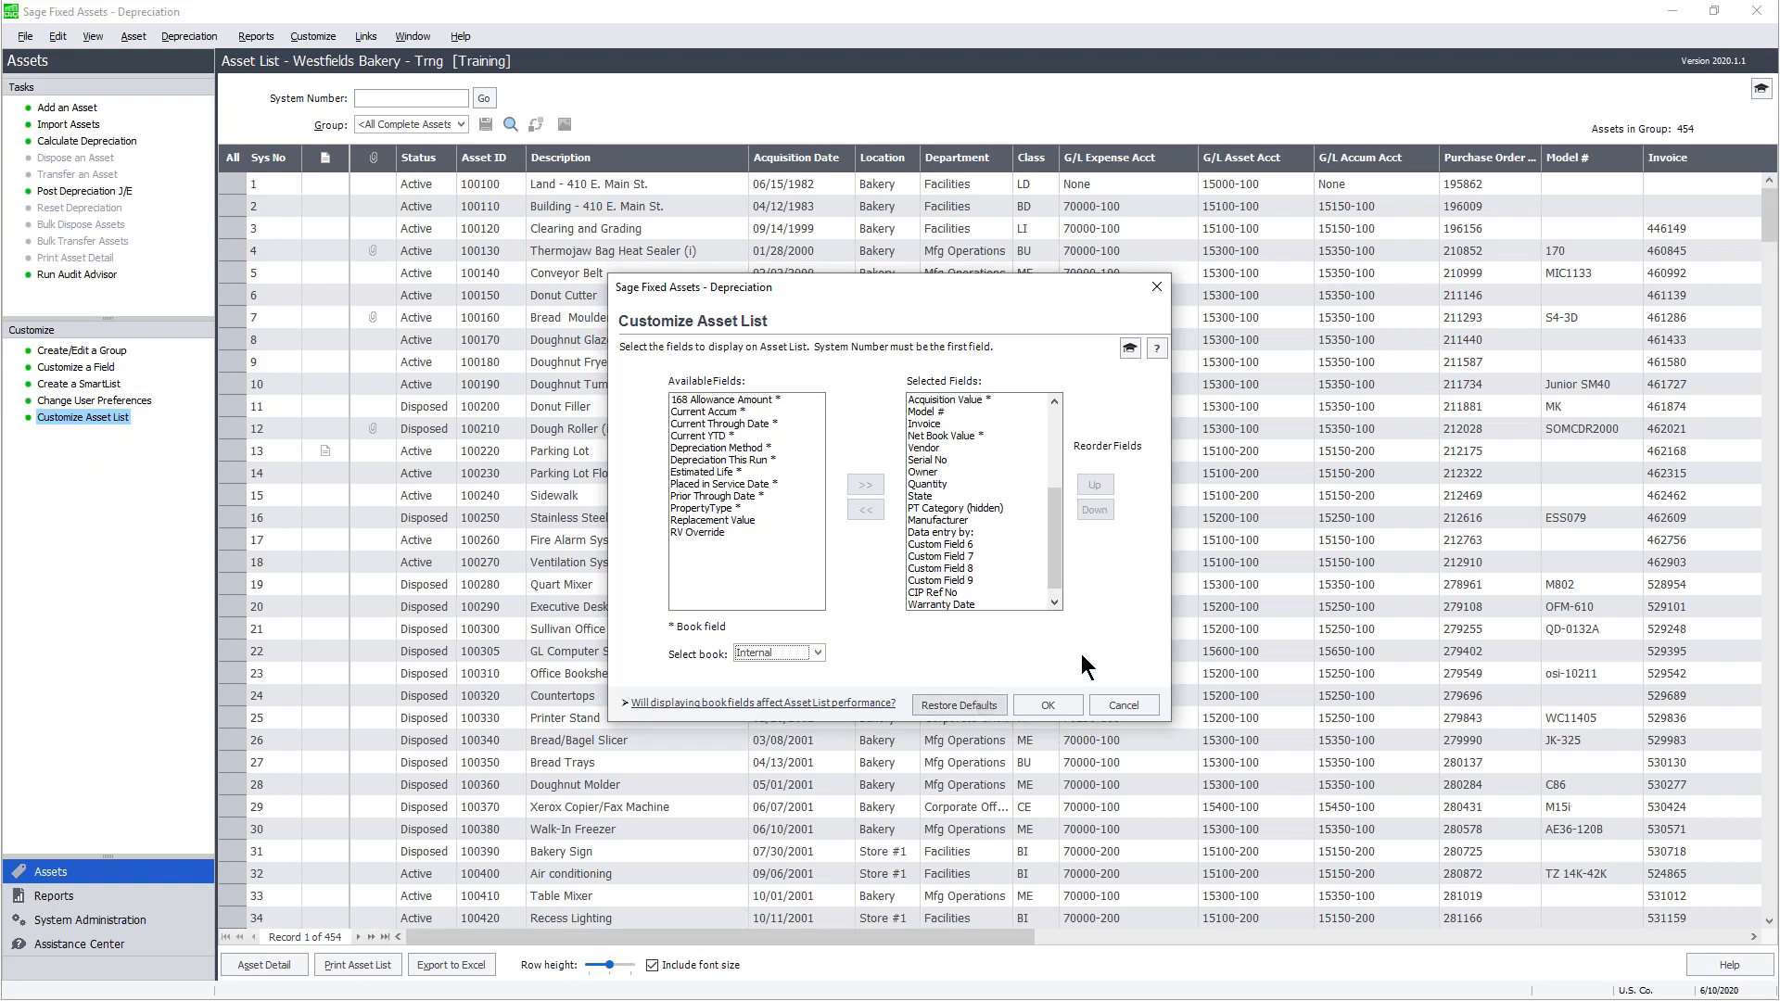
# - Apply the customized layout and scroll right to the new Acquired Value and NBV columns
pyautogui.click(1063, 703)
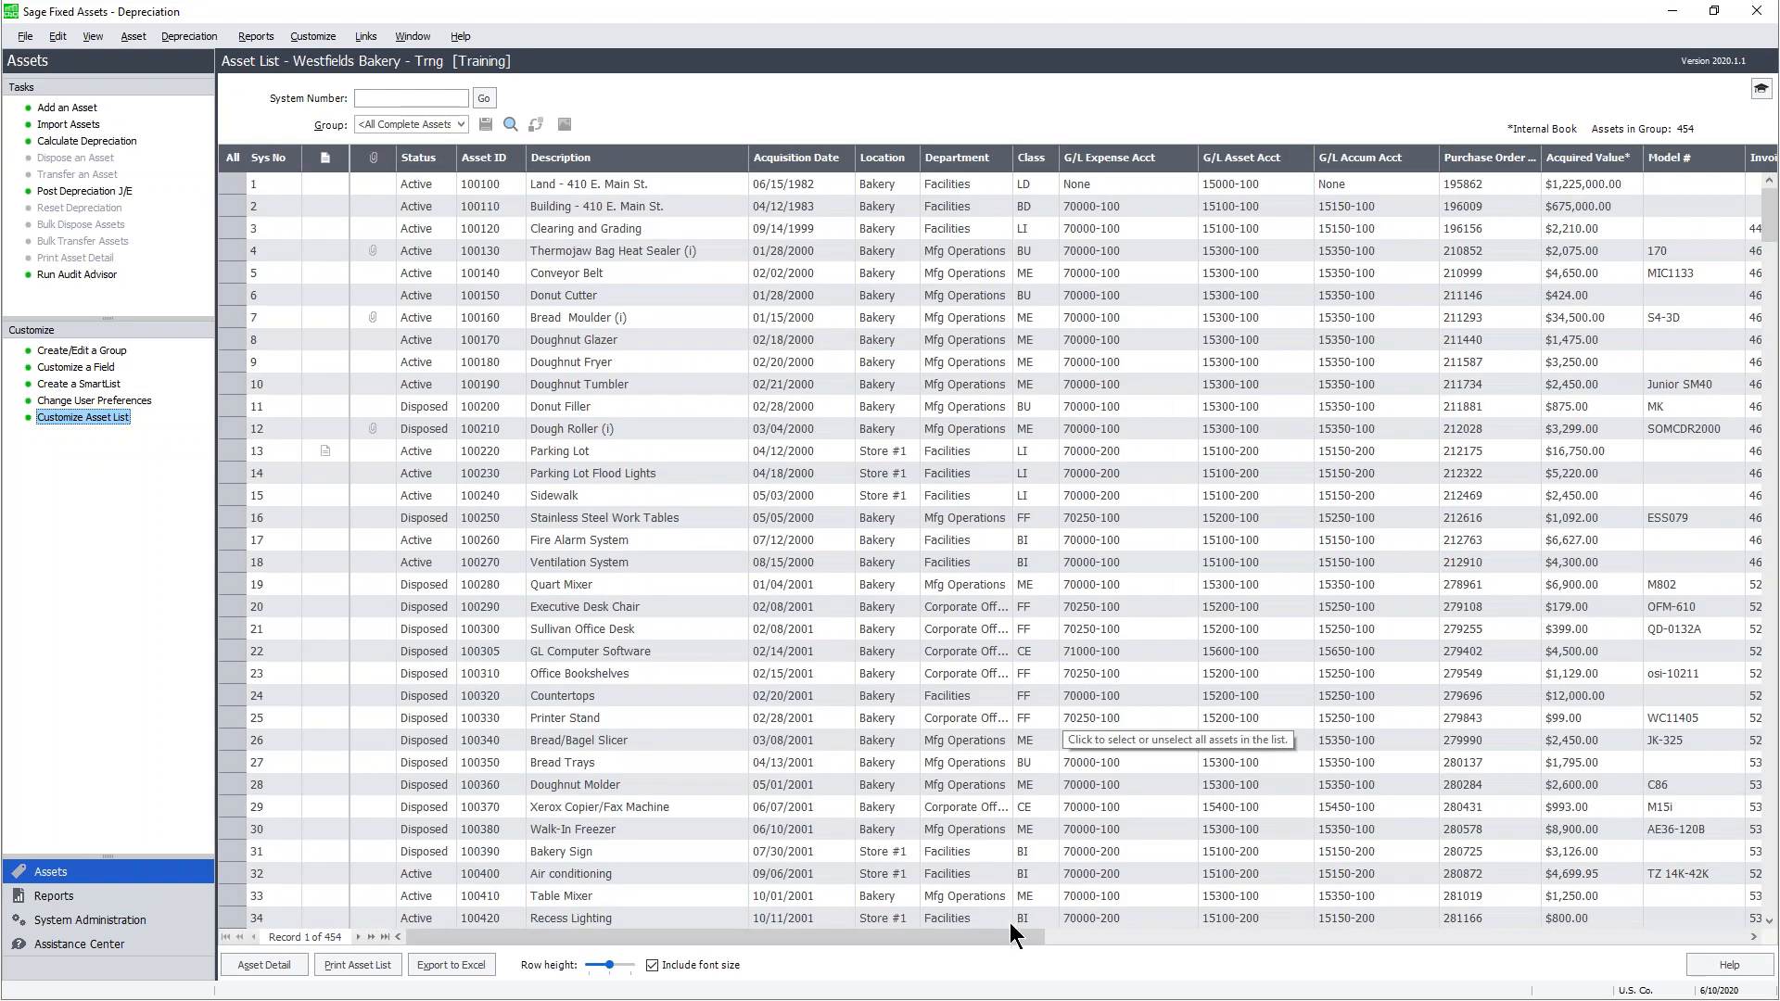
pyautogui.moveTo(1017, 940); pyautogui.dragTo(1198, 933)
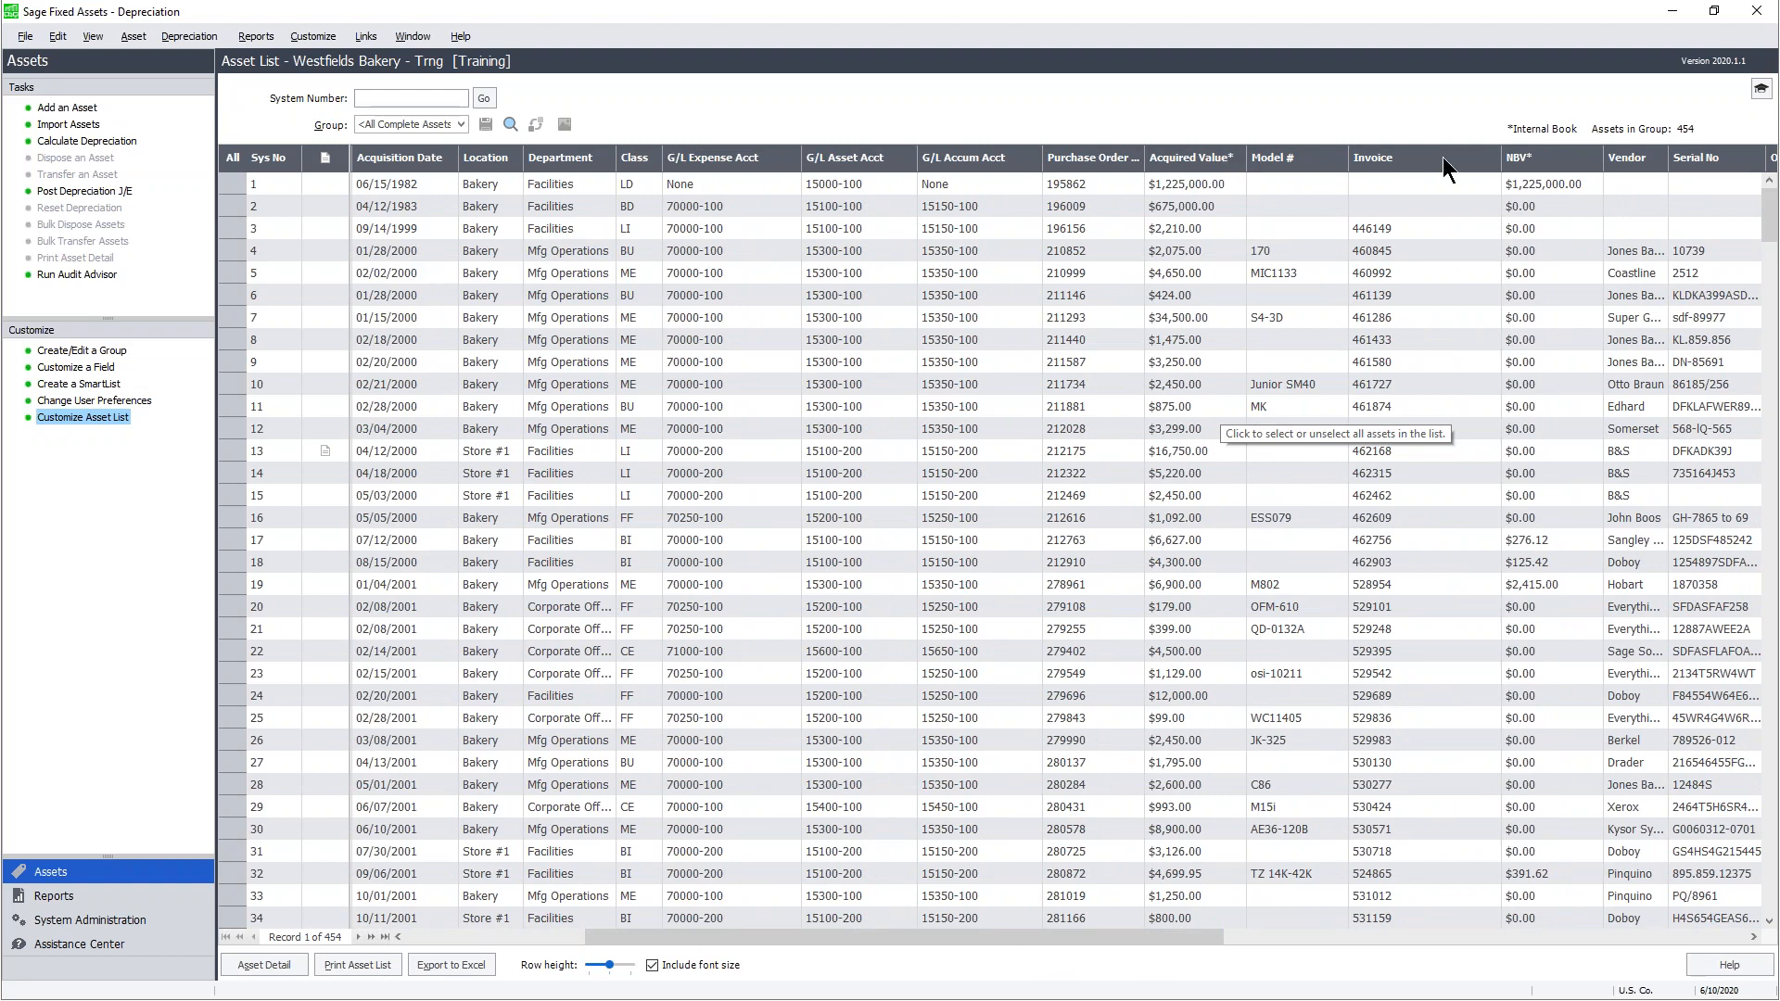
pyautogui.moveTo(1186, 936); pyautogui.dragTo(1251, 923)
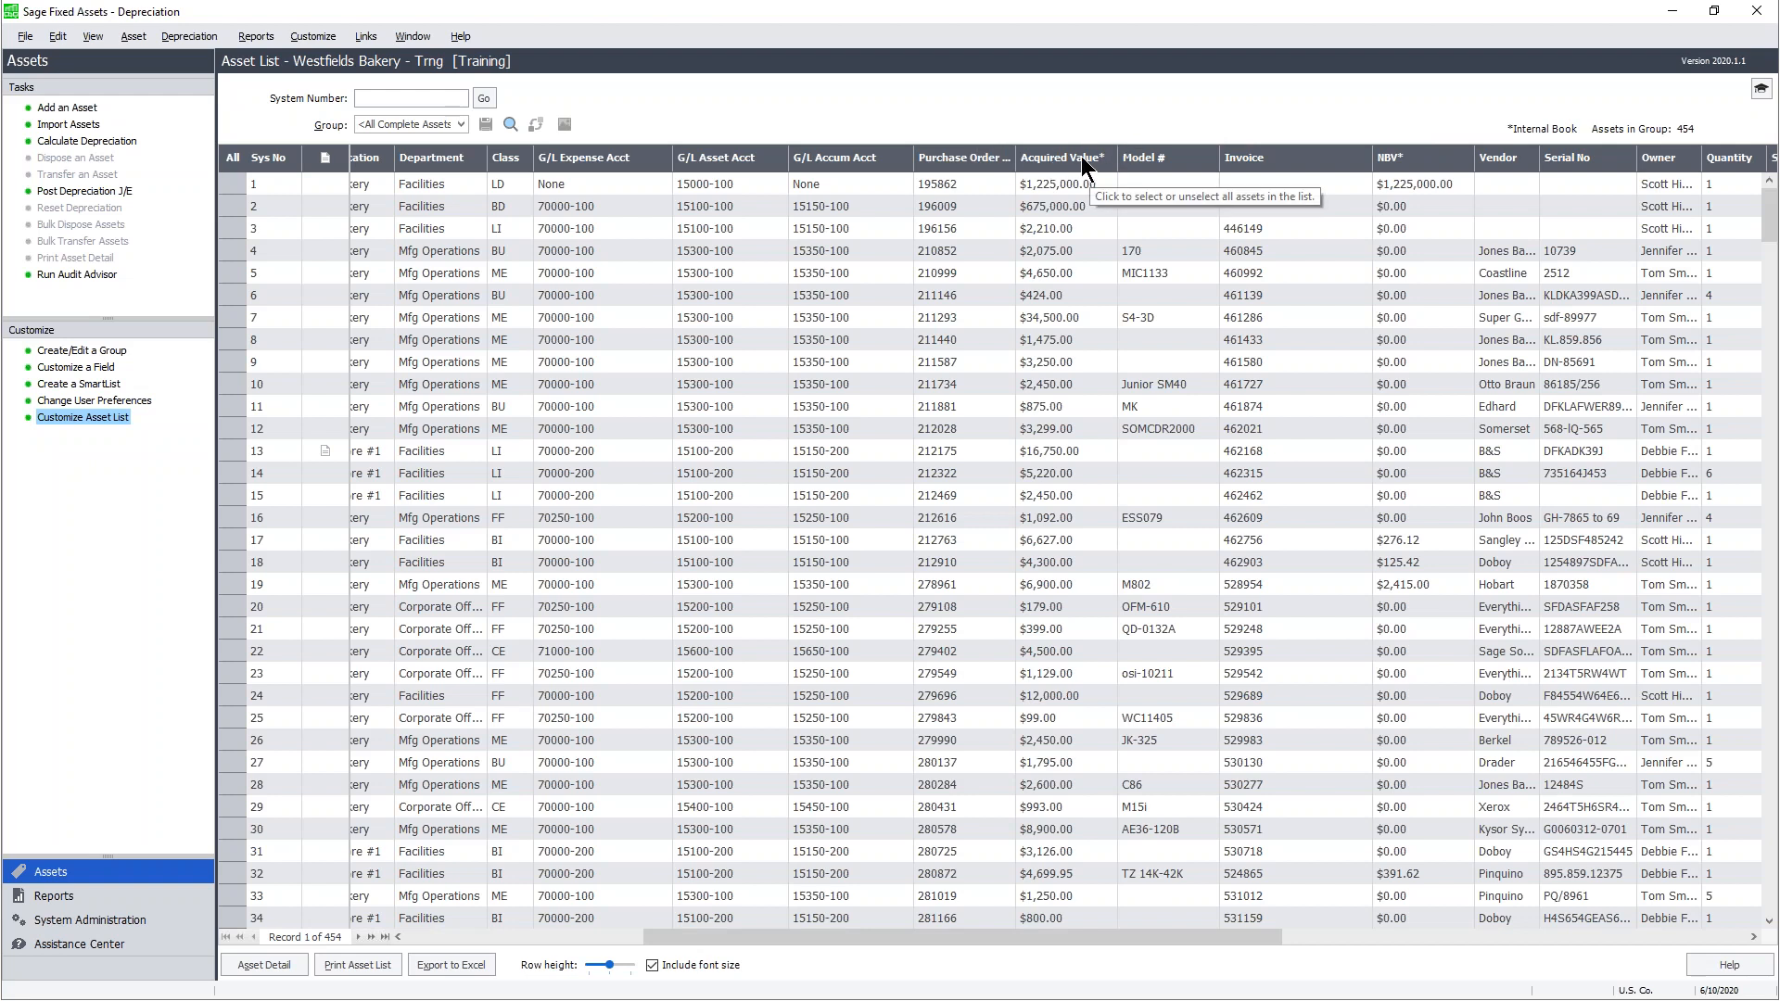
# - Sort the asset list by NBV, then by Acquired Value highest first
pyautogui.click(1398, 157)
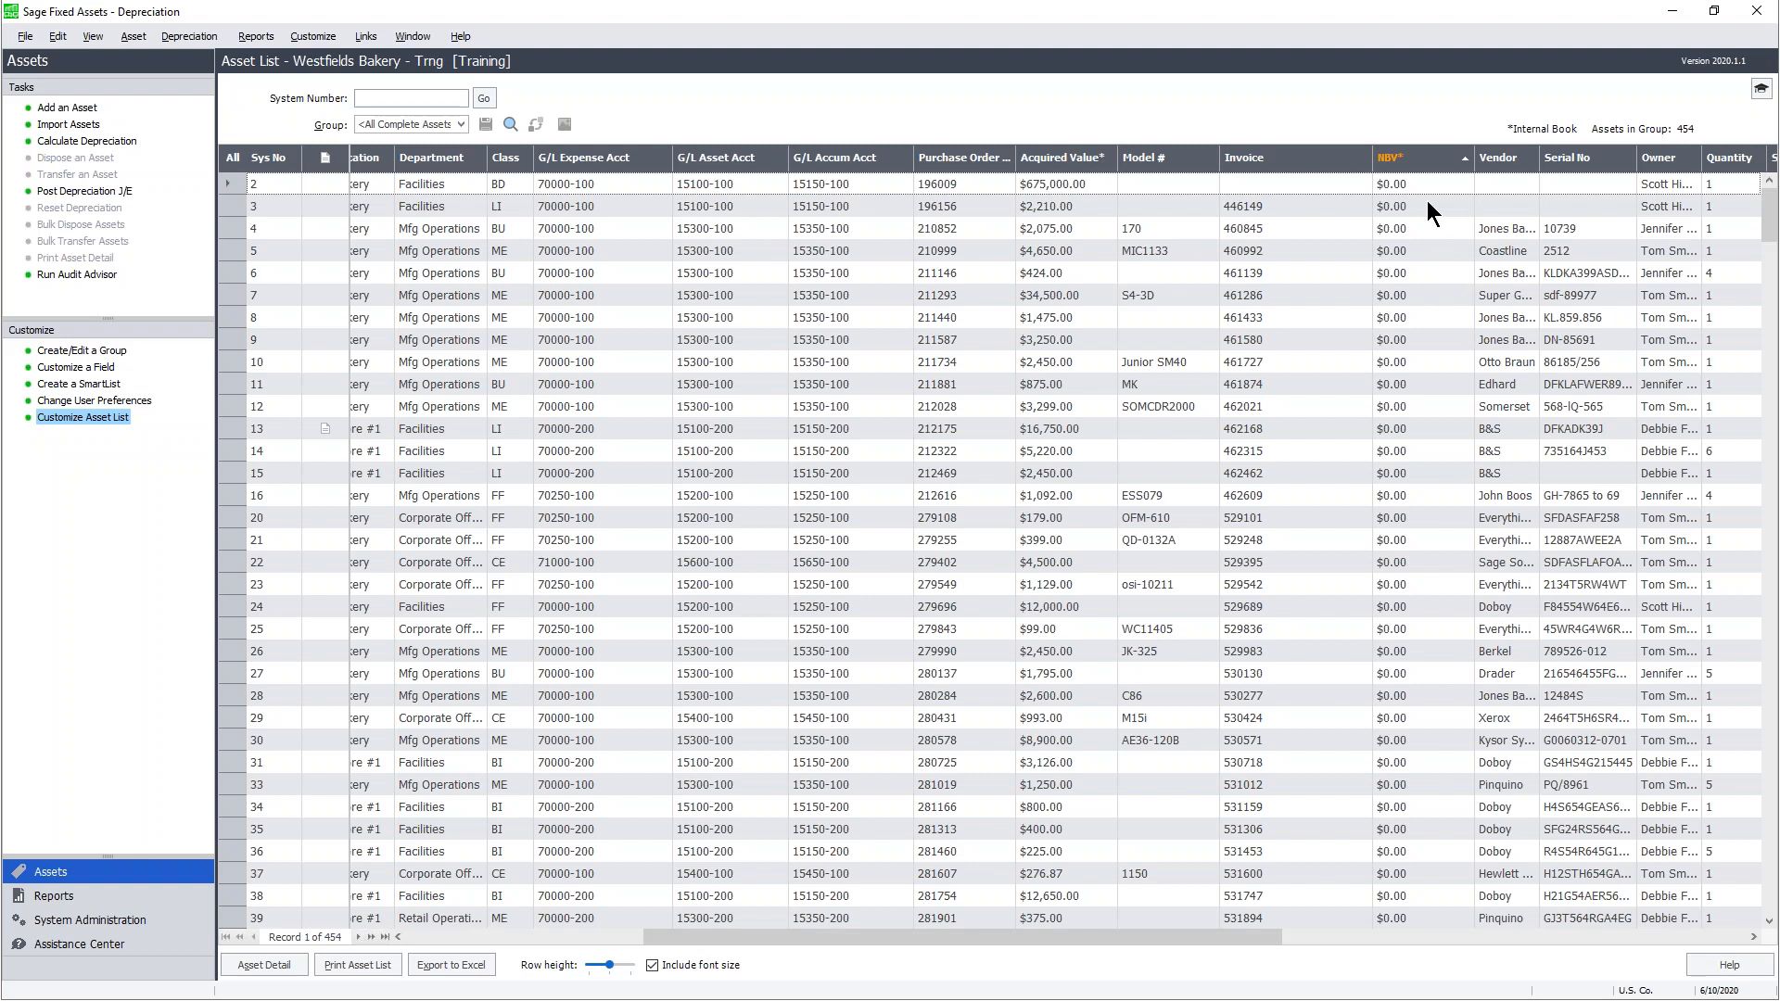
pyautogui.click(1404, 161)
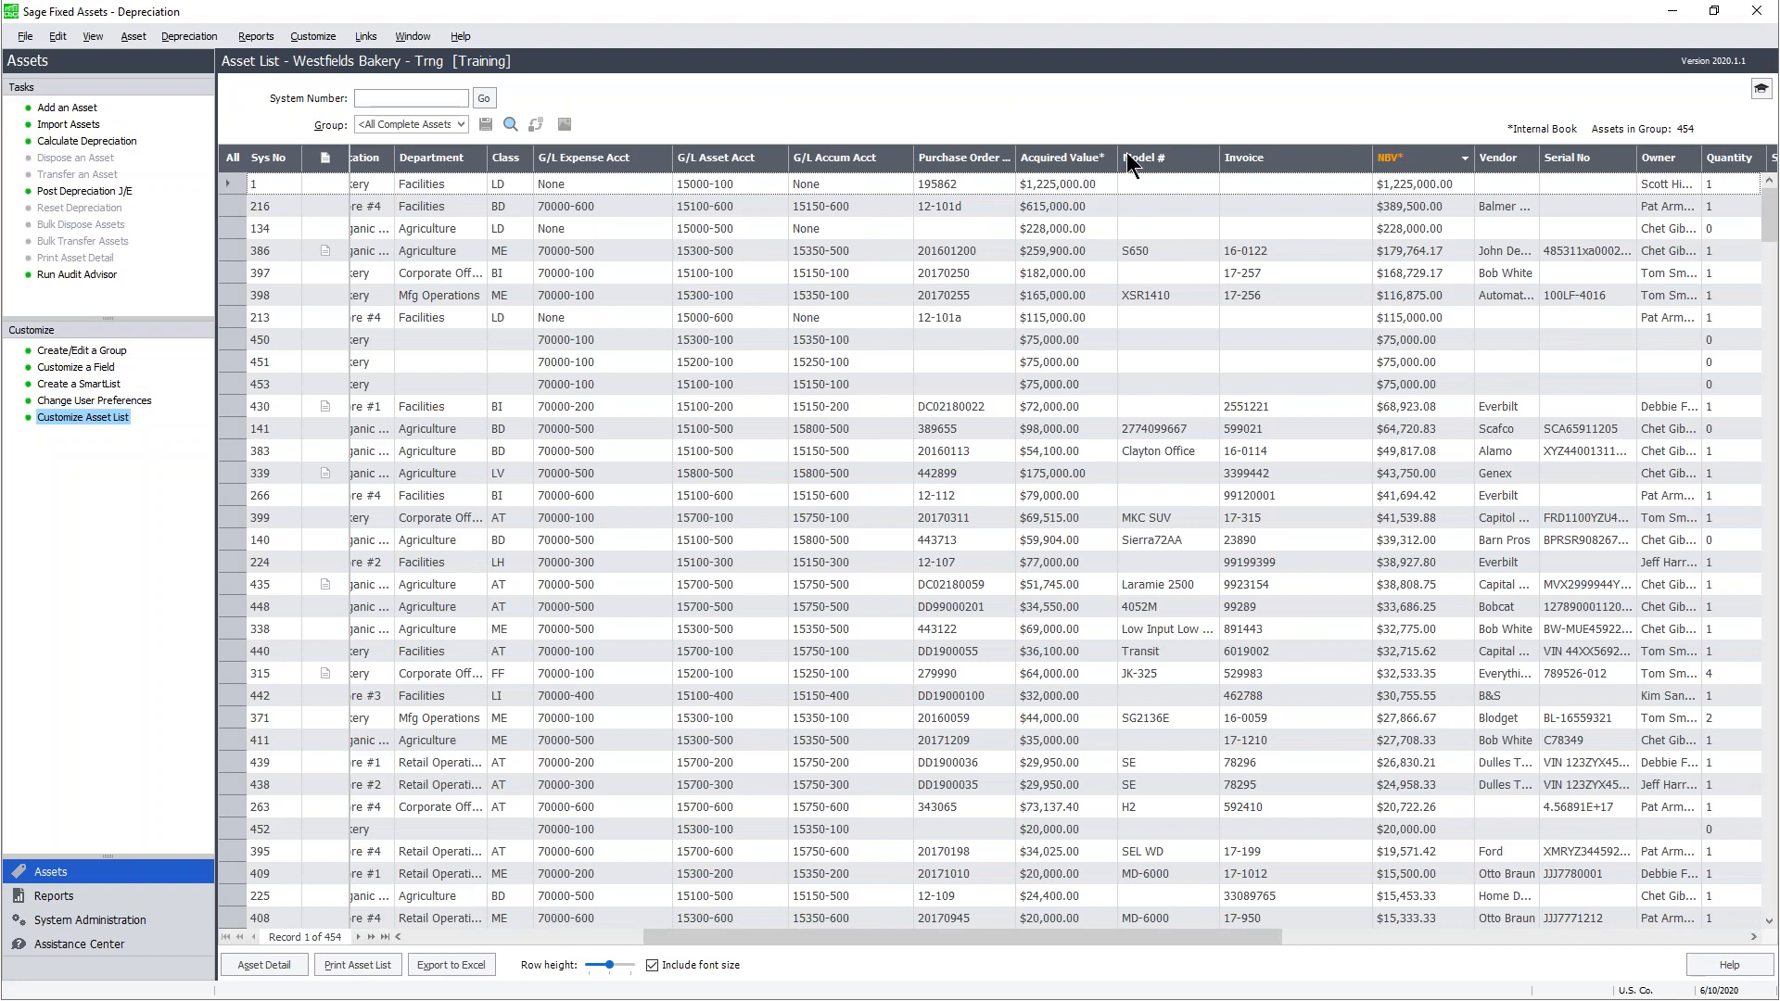
pyautogui.click(1070, 156)
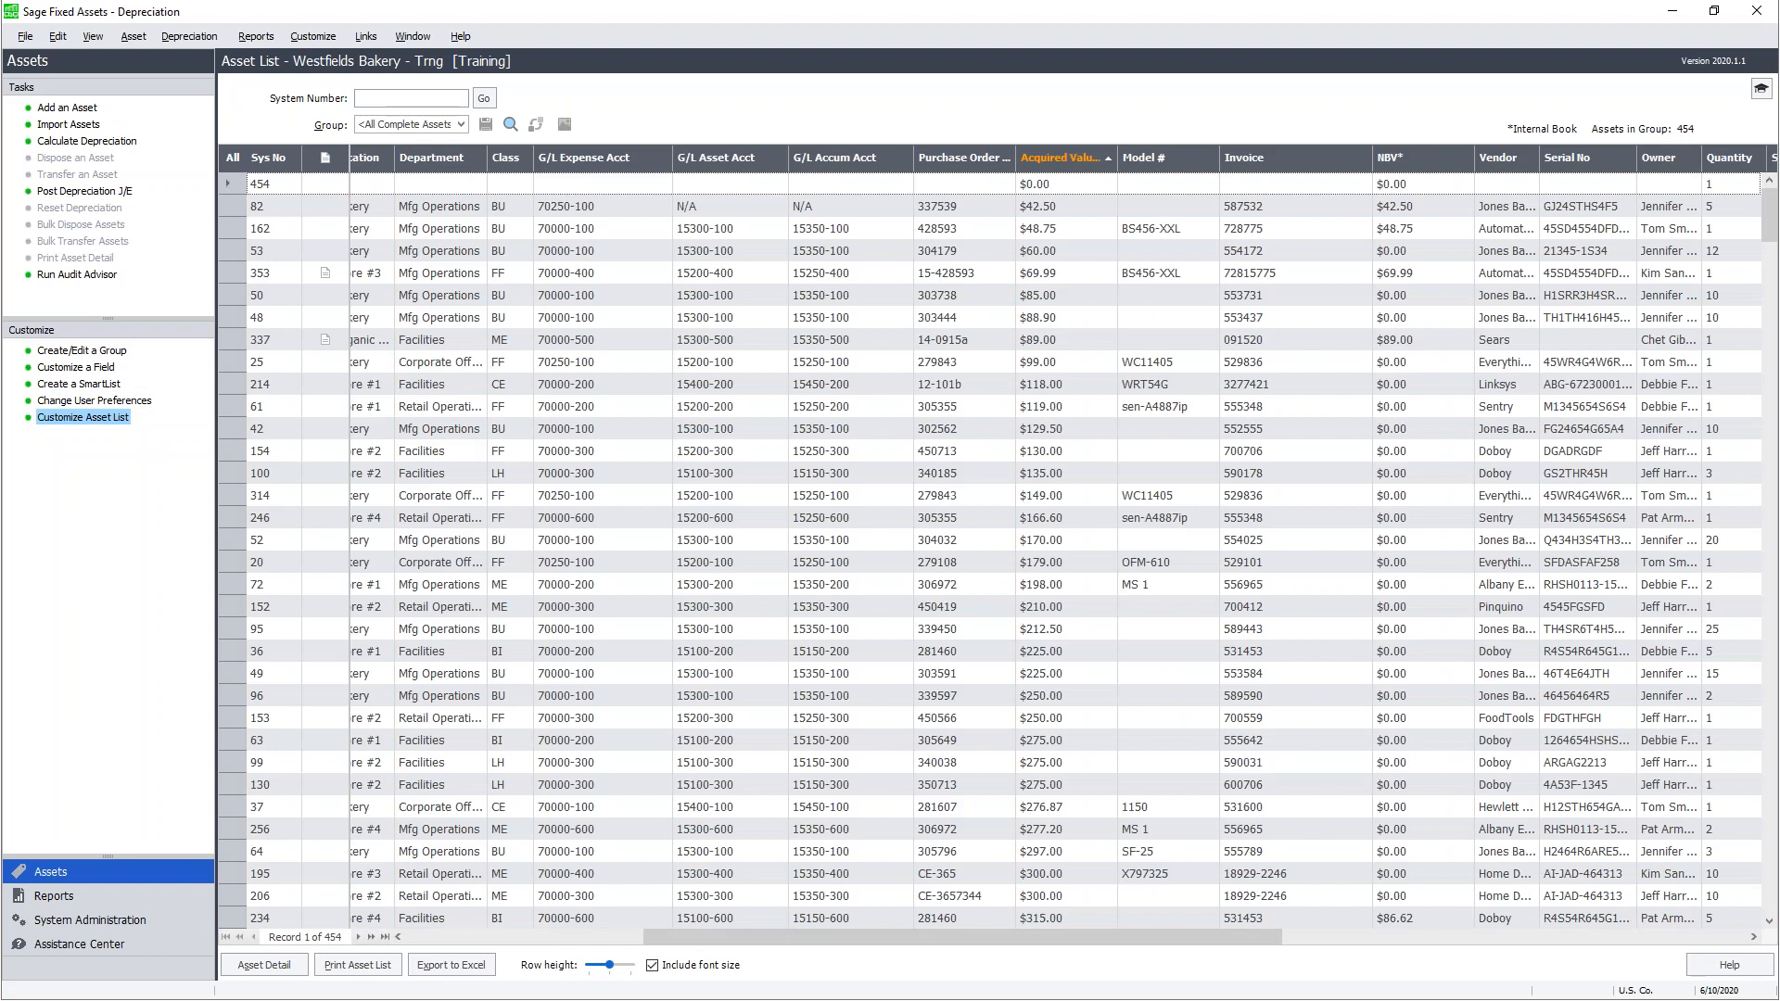
pyautogui.click(1070, 156)
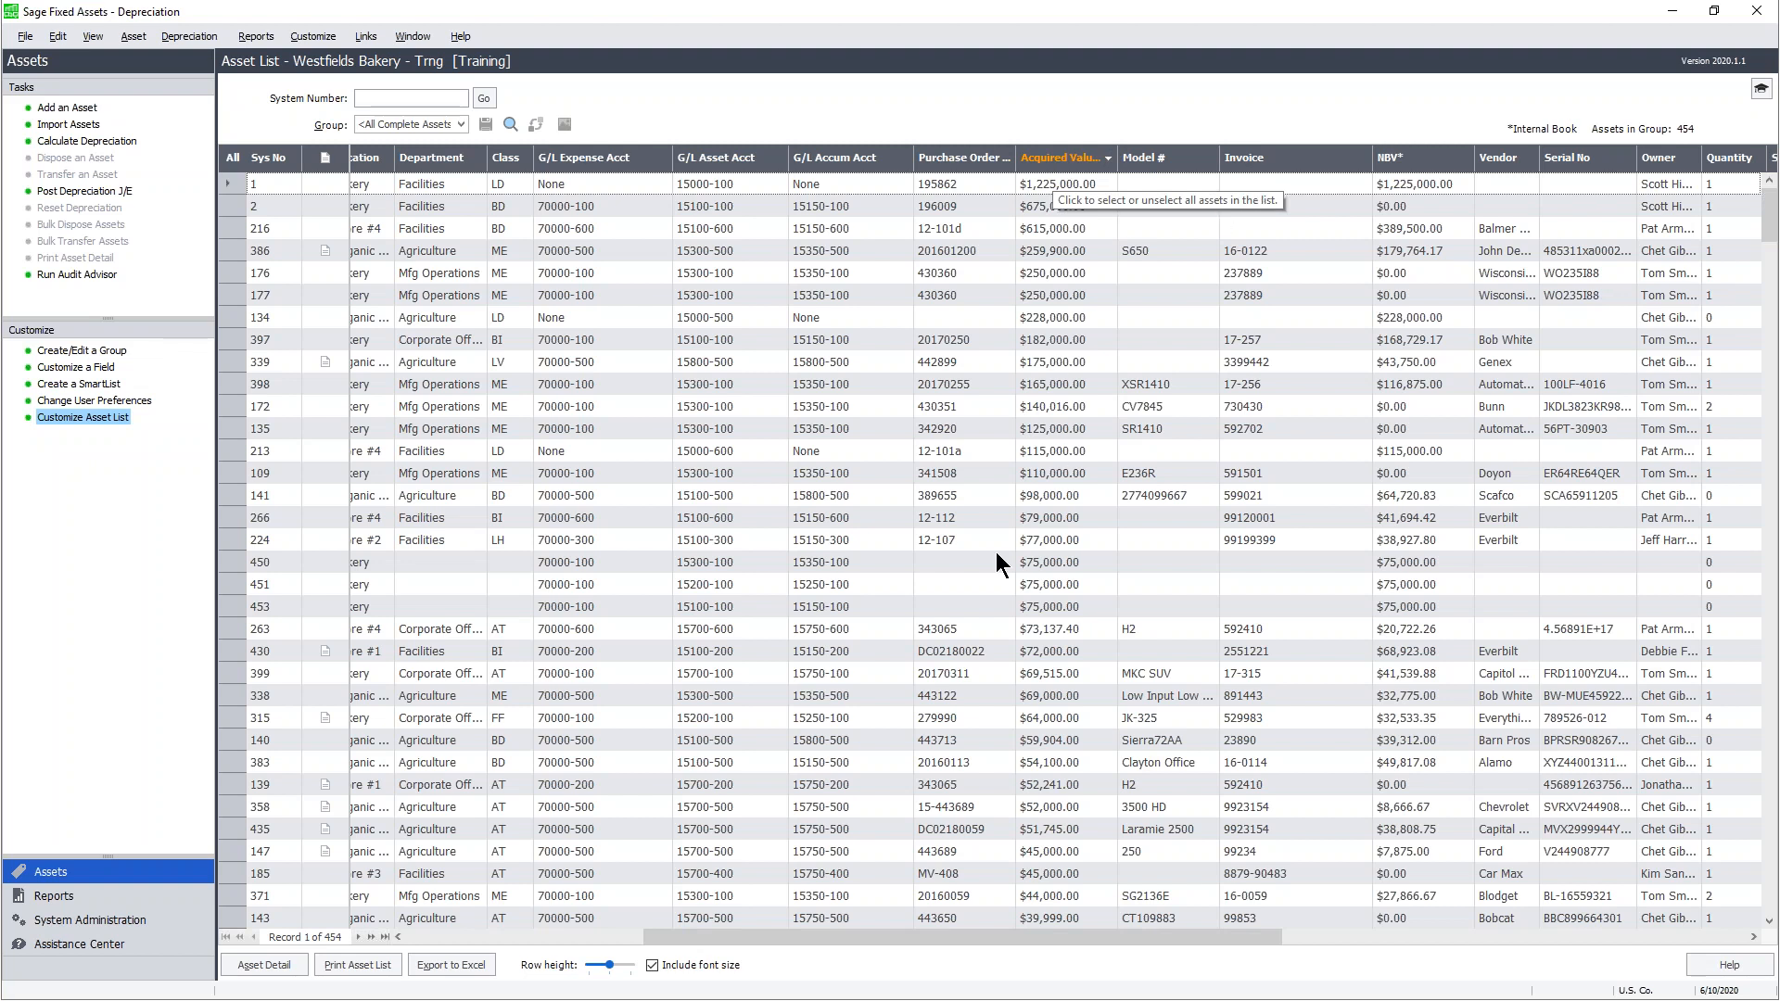
pyautogui.moveTo(980, 932); pyautogui.dragTo(733, 942)
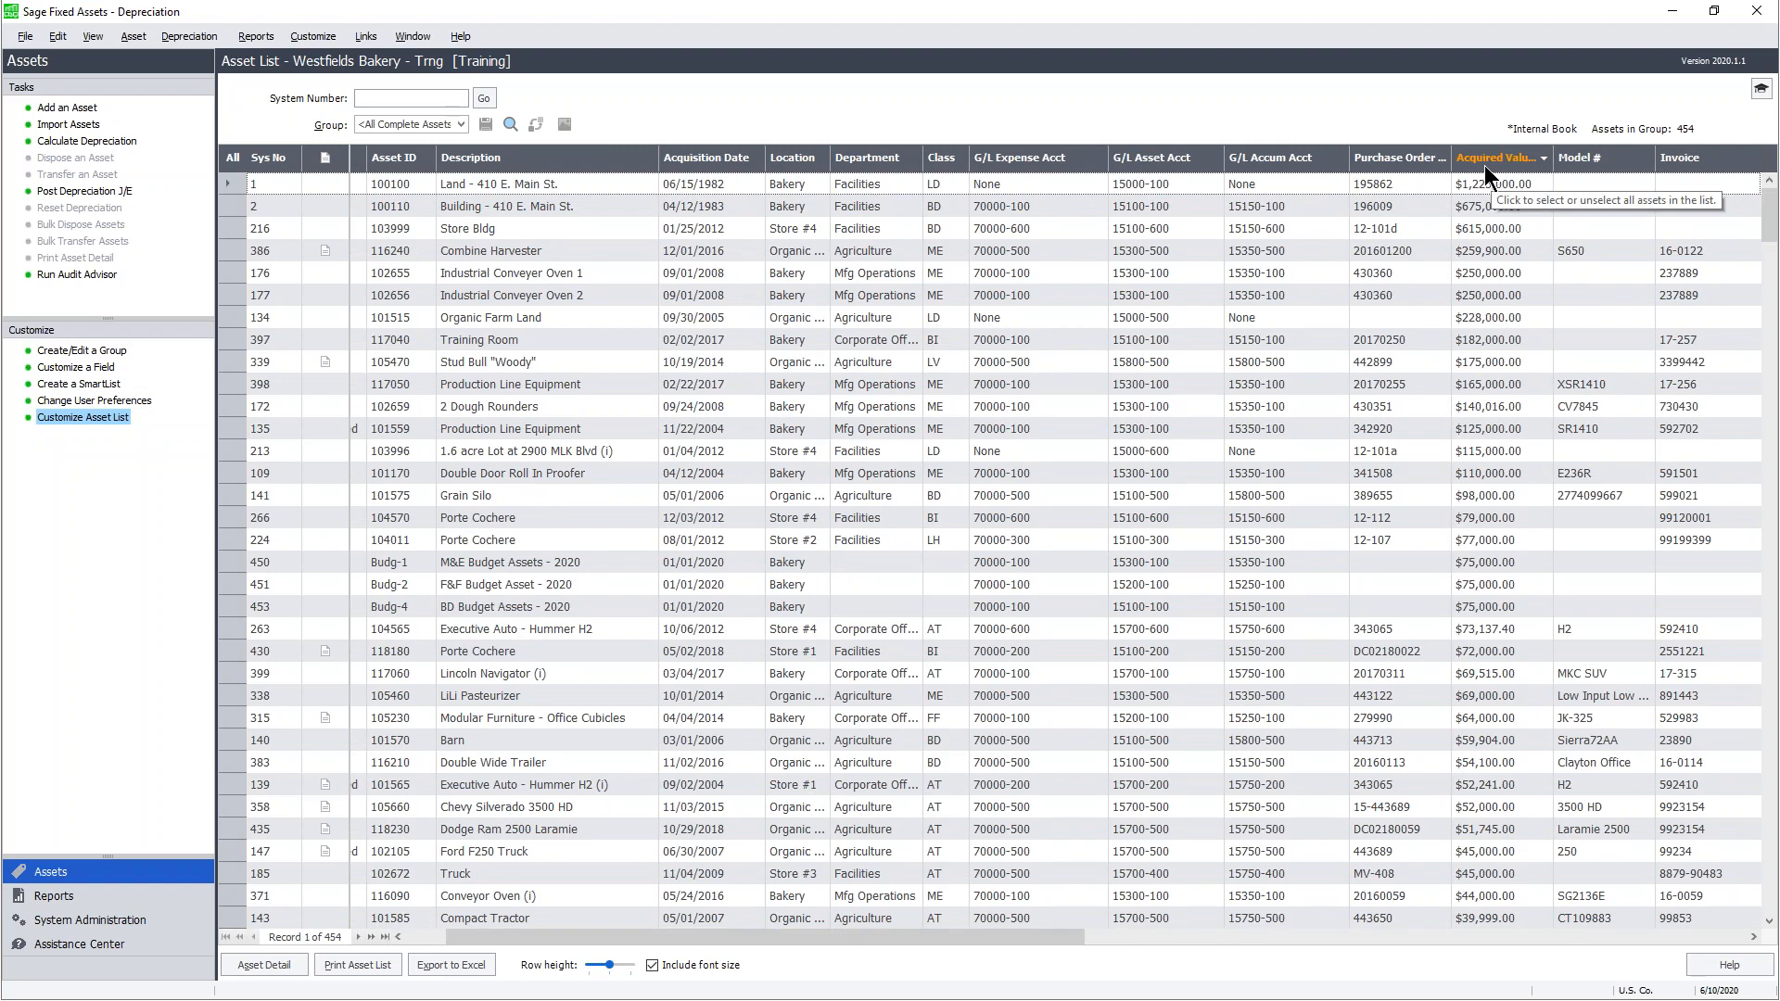
pyautogui.moveTo(1034, 934); pyautogui.dragTo(974, 933)
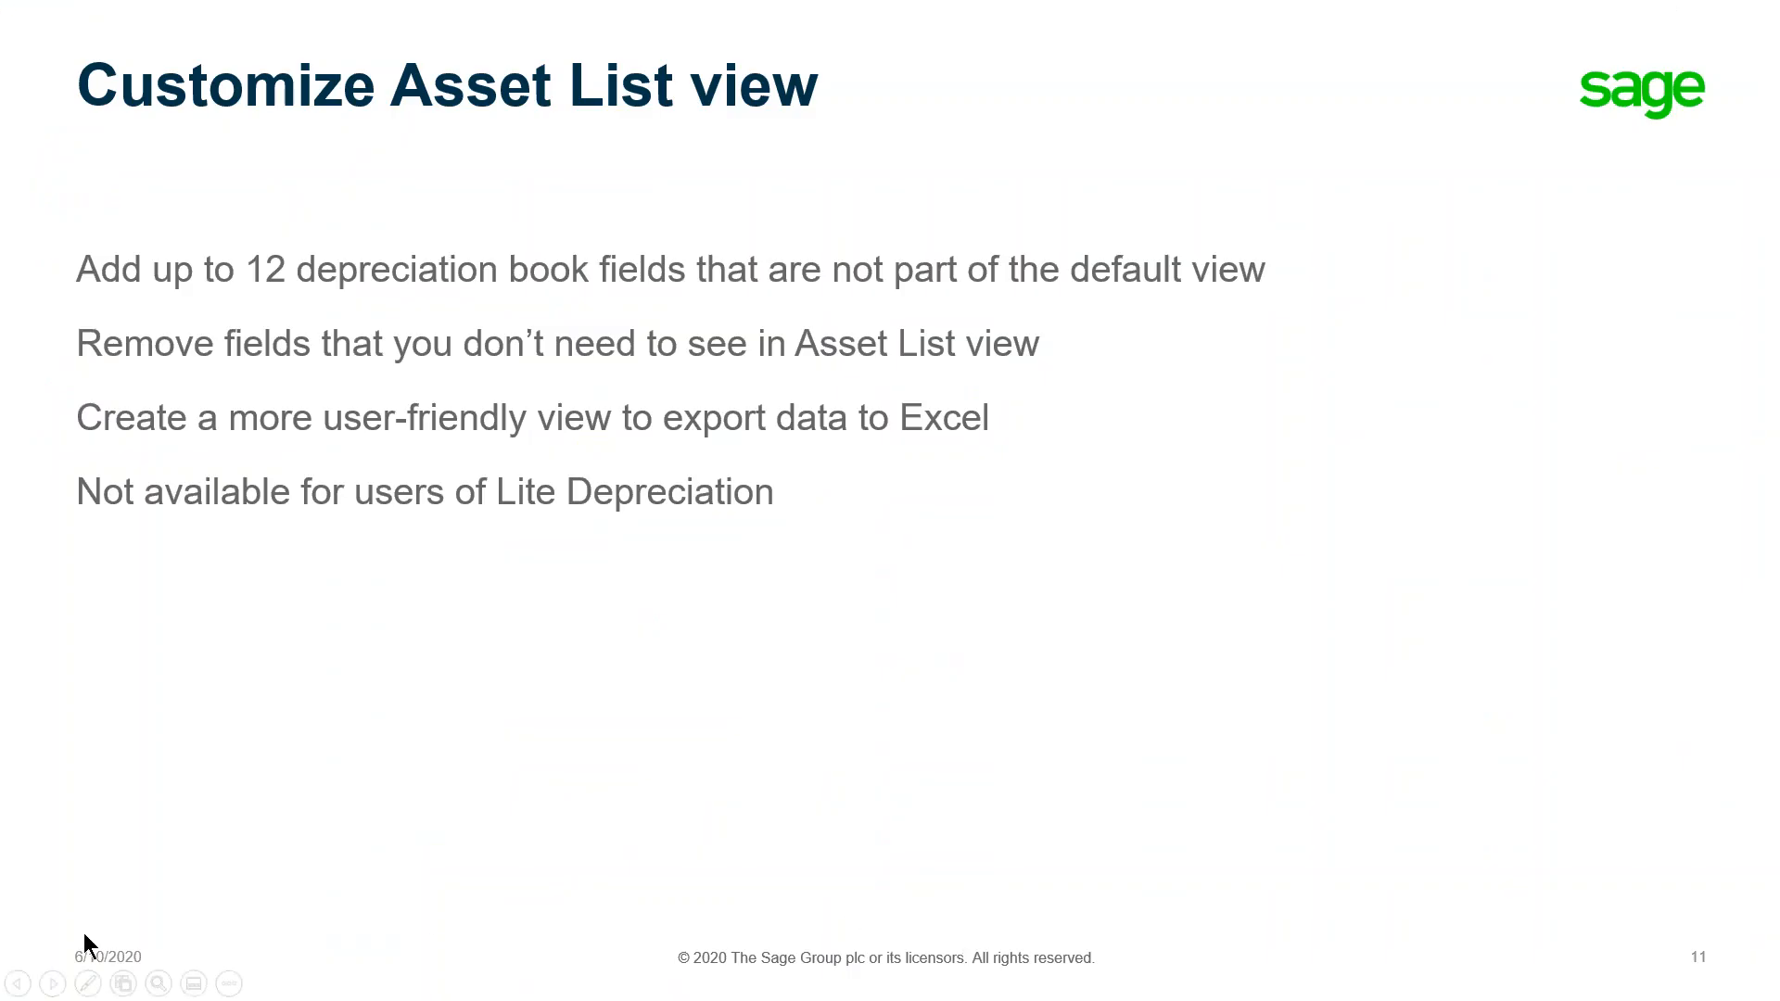
# - Advance the slide show to the Polling question slide
pyautogui.press('Right')
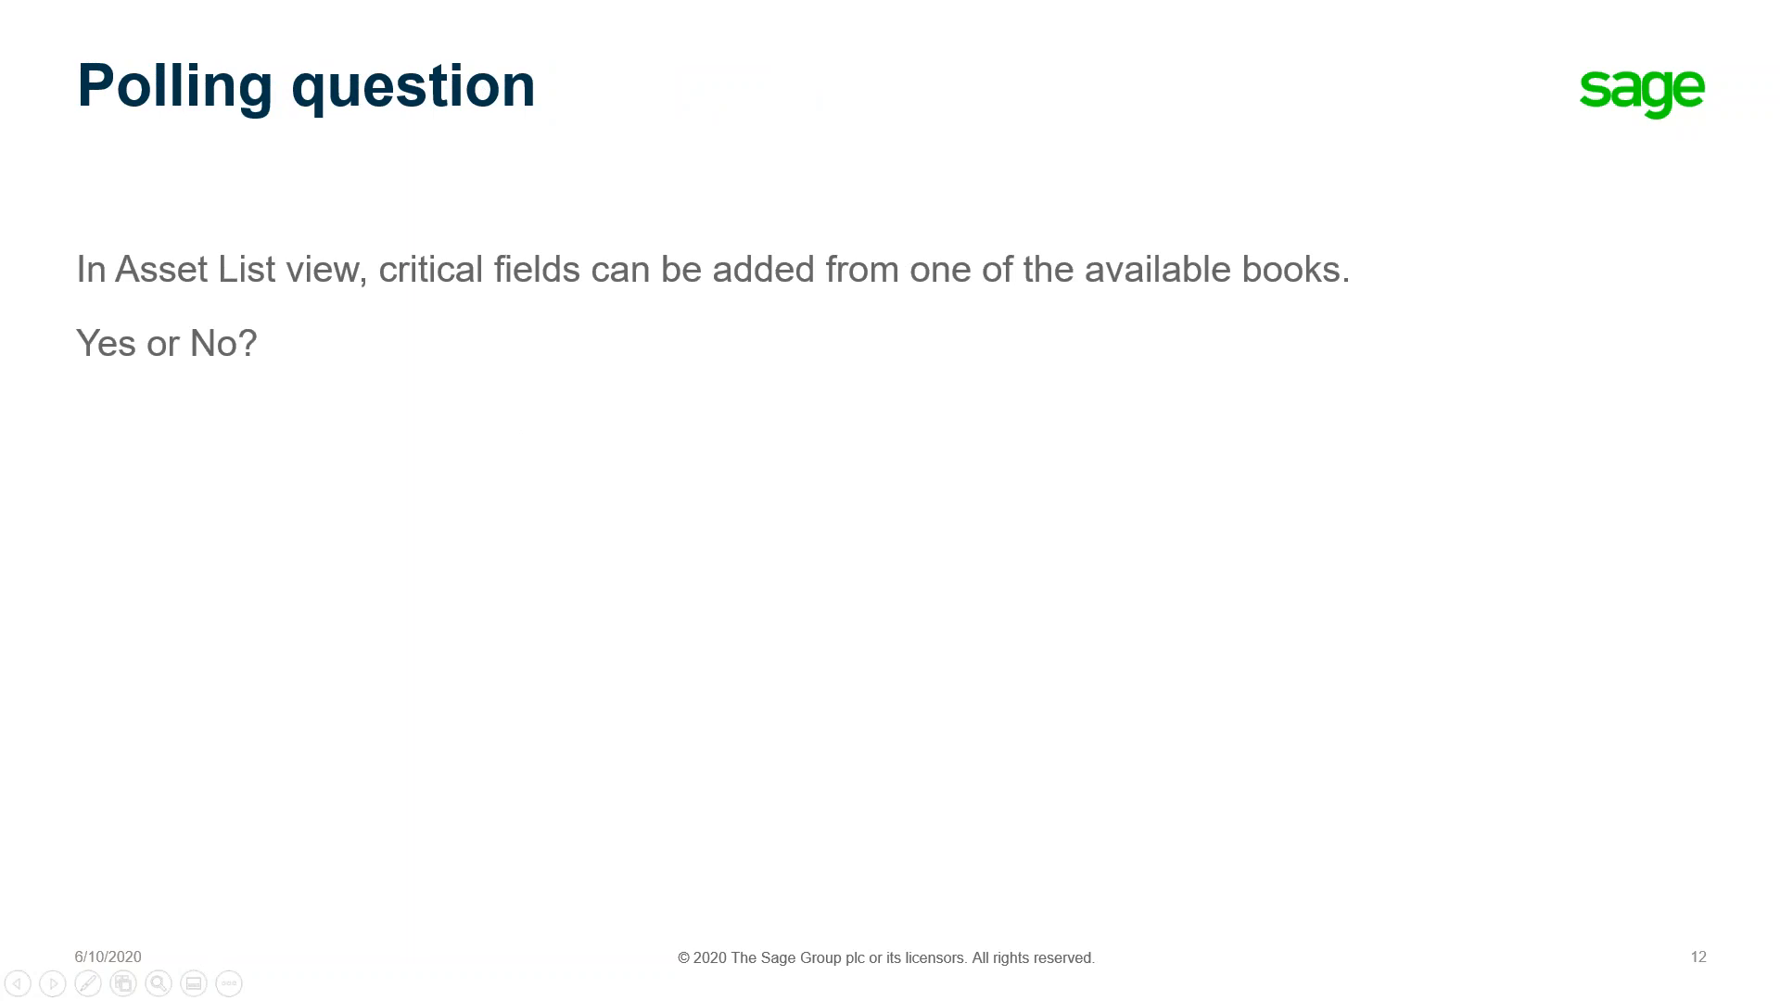